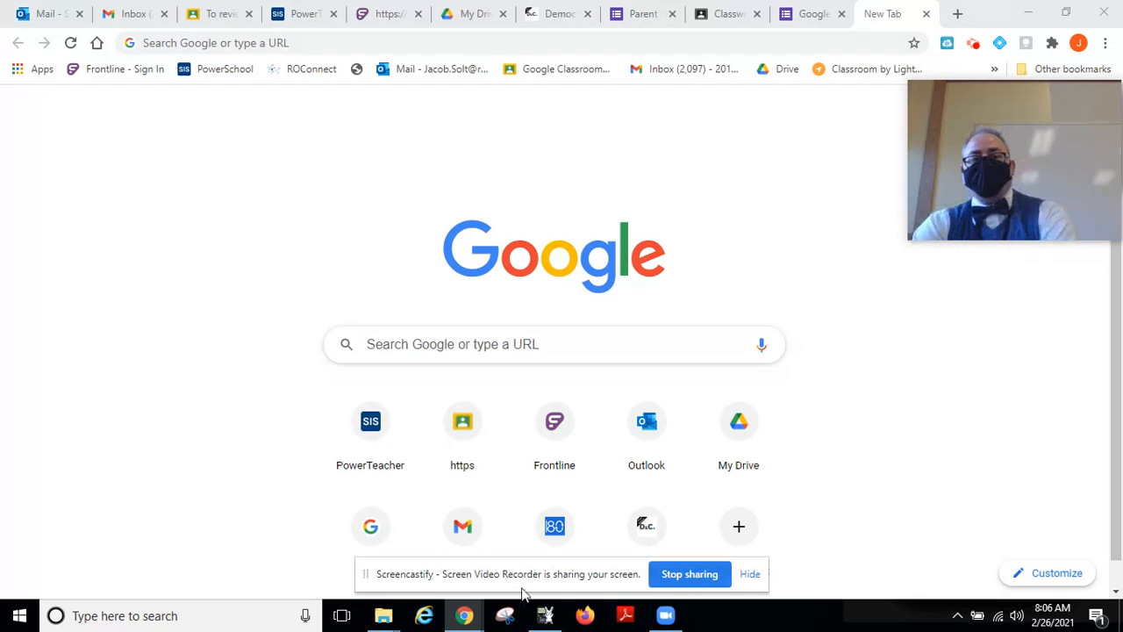
# - Find Google Forms through a web search for "form" and create a new blank form
pyautogui.click(426, 344)
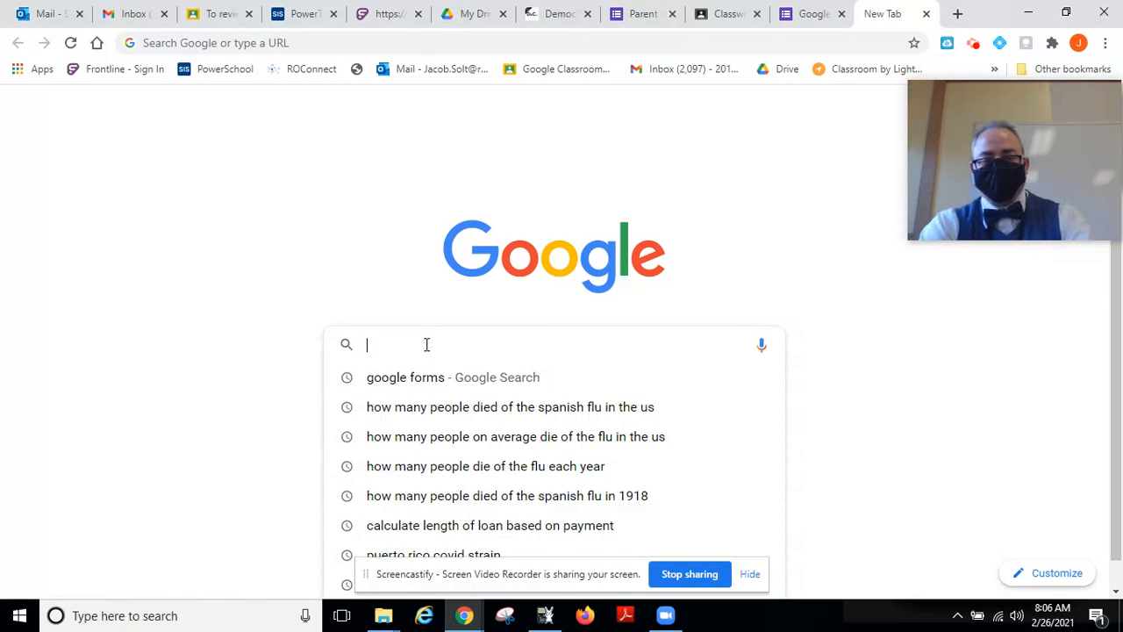
pyautogui.write('form')
pyautogui.press('Return')
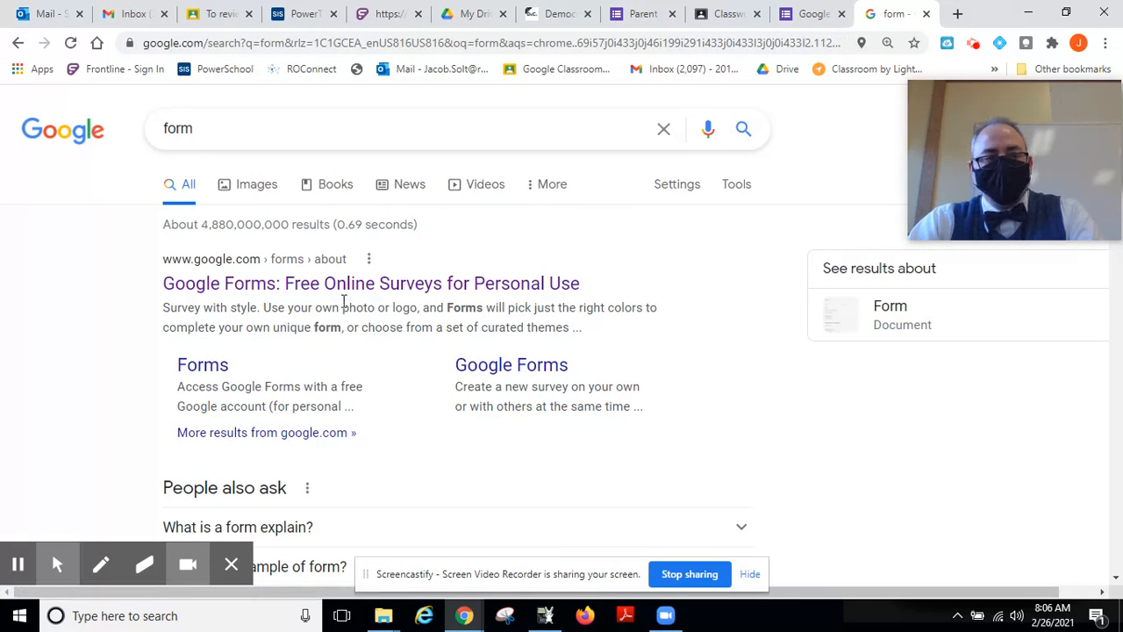
pyautogui.click(330, 294)
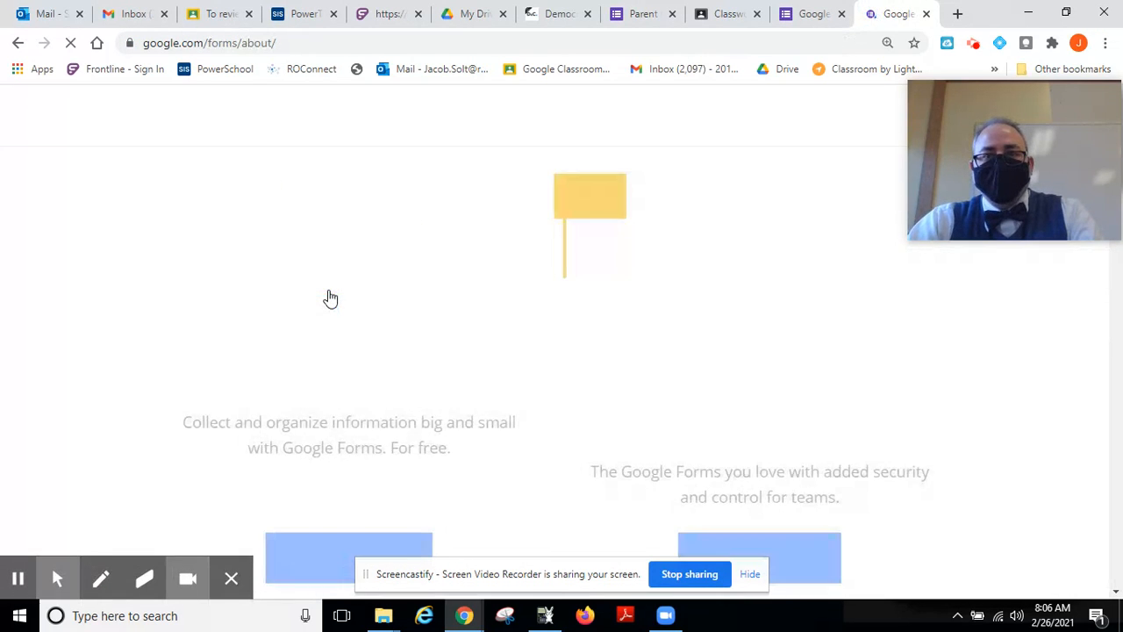
pyautogui.scroll(-5, 333, 425)
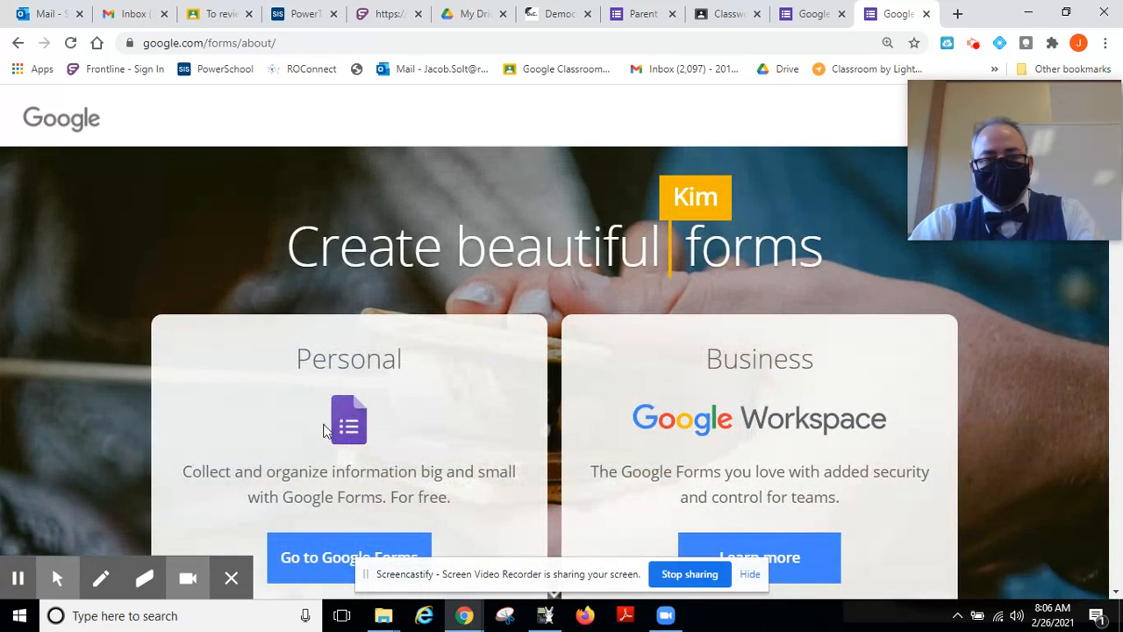
pyautogui.click(319, 558)
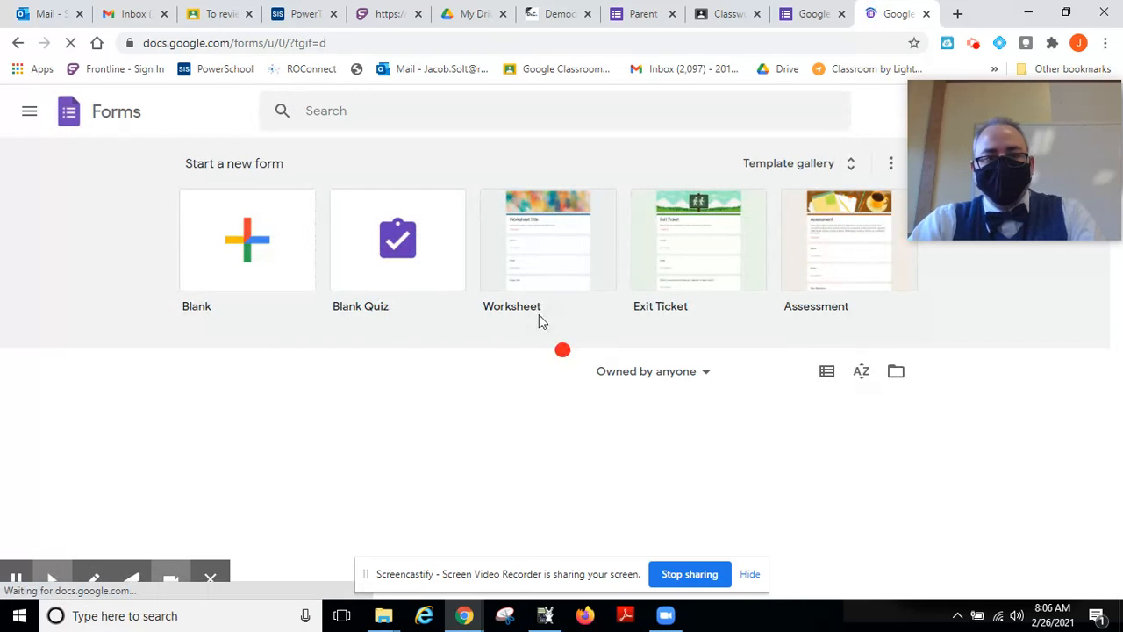
pyautogui.click(249, 235)
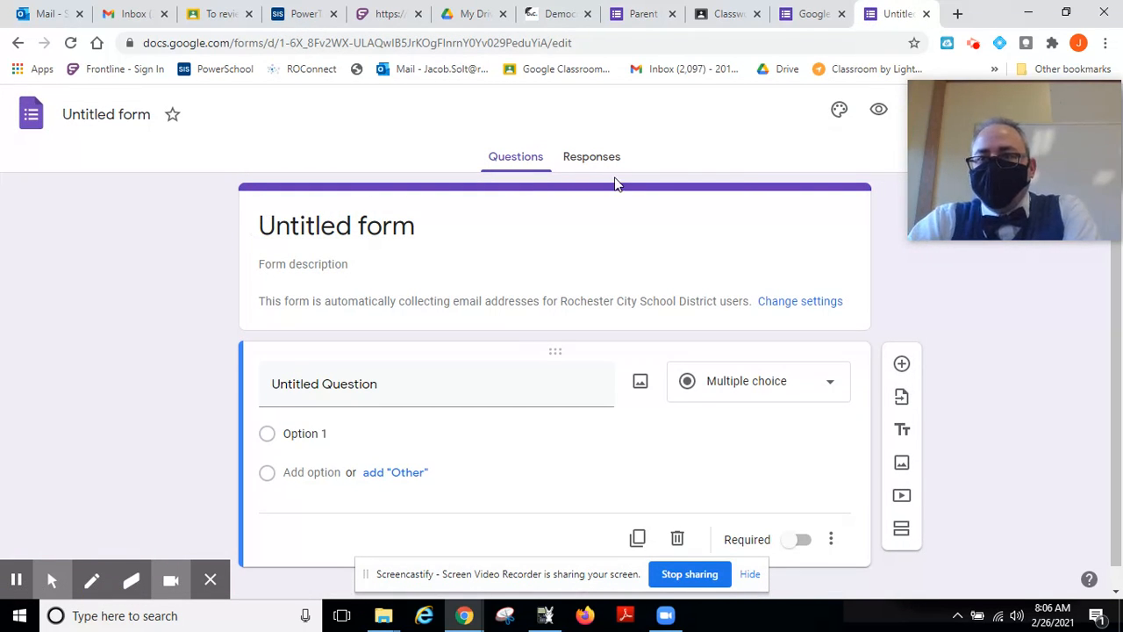
pyautogui.moveTo(987, 112); pyautogui.dragTo(987, 152)
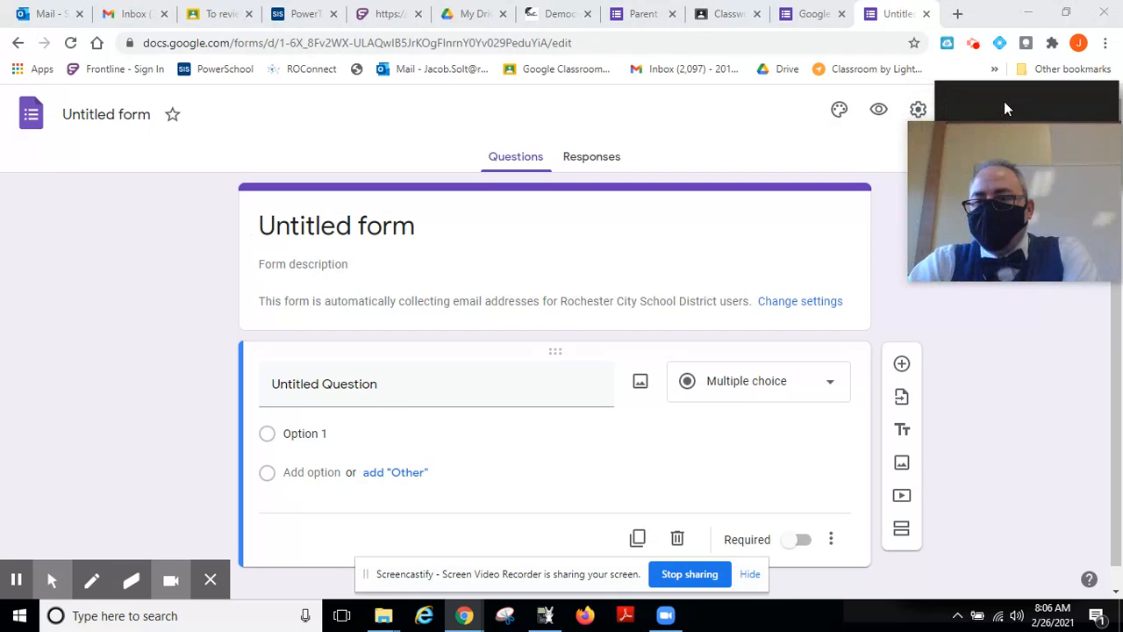
pyautogui.moveTo(1006, 108); pyautogui.dragTo(1009, 150)
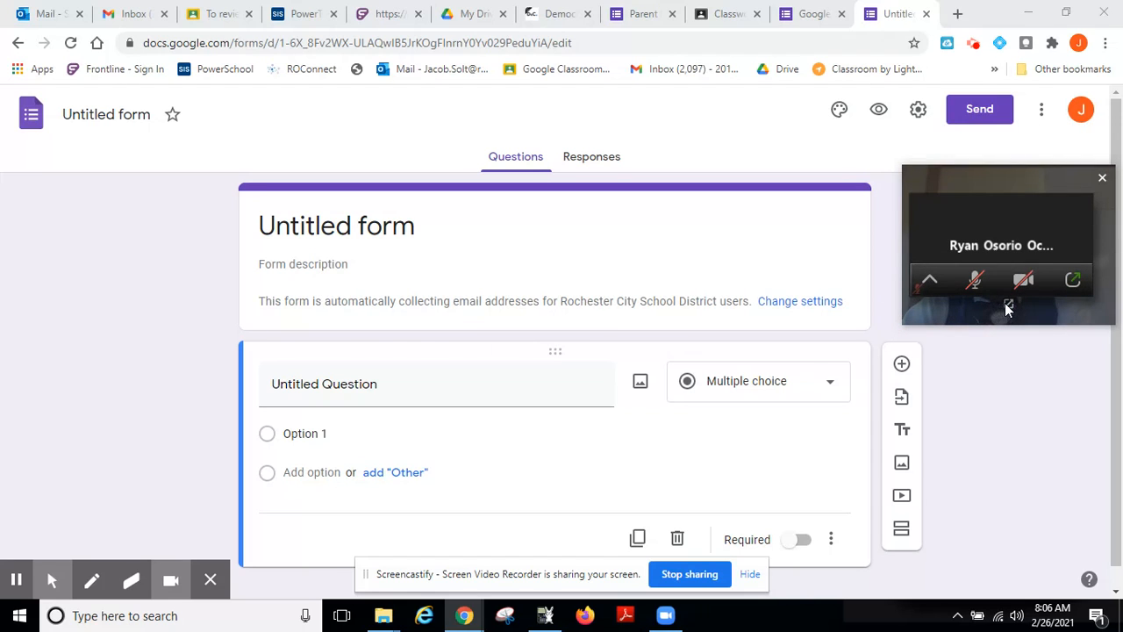
pyautogui.moveTo(1027, 228); pyautogui.dragTo(1049, 387)
pyautogui.moveTo(1036, 268)
pyautogui.mouseDown()
pyautogui.moveTo(1038, 362)
pyautogui.moveTo(1028, 251)
pyautogui.moveTo(1032, 276)
pyautogui.mouseUp()
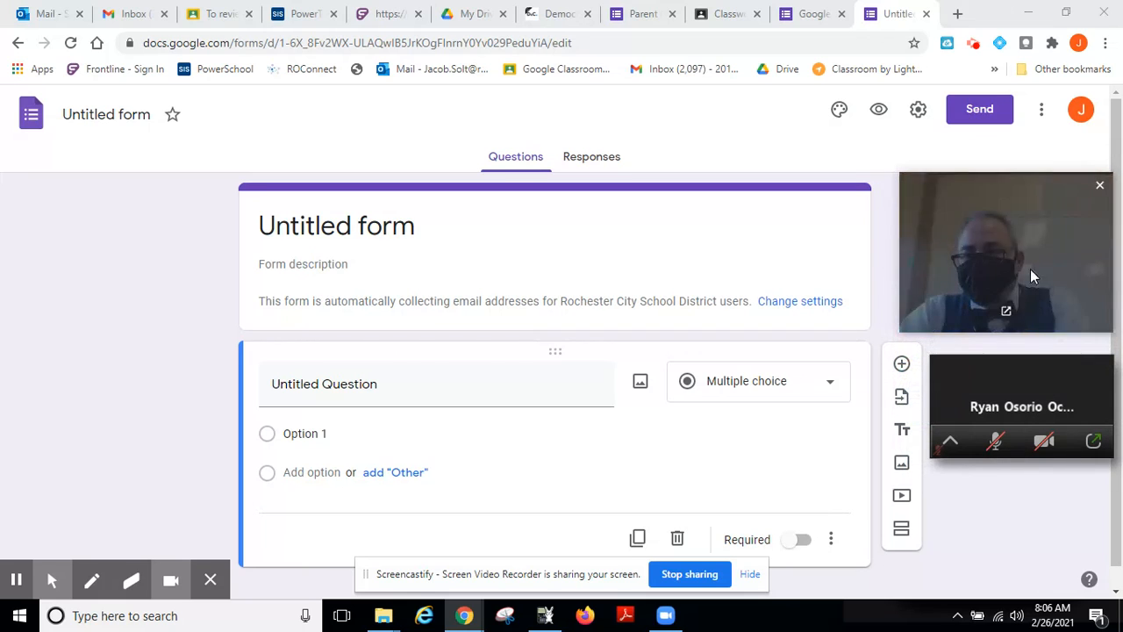
pyautogui.moveTo(1046, 369); pyautogui.dragTo(1069, 631)
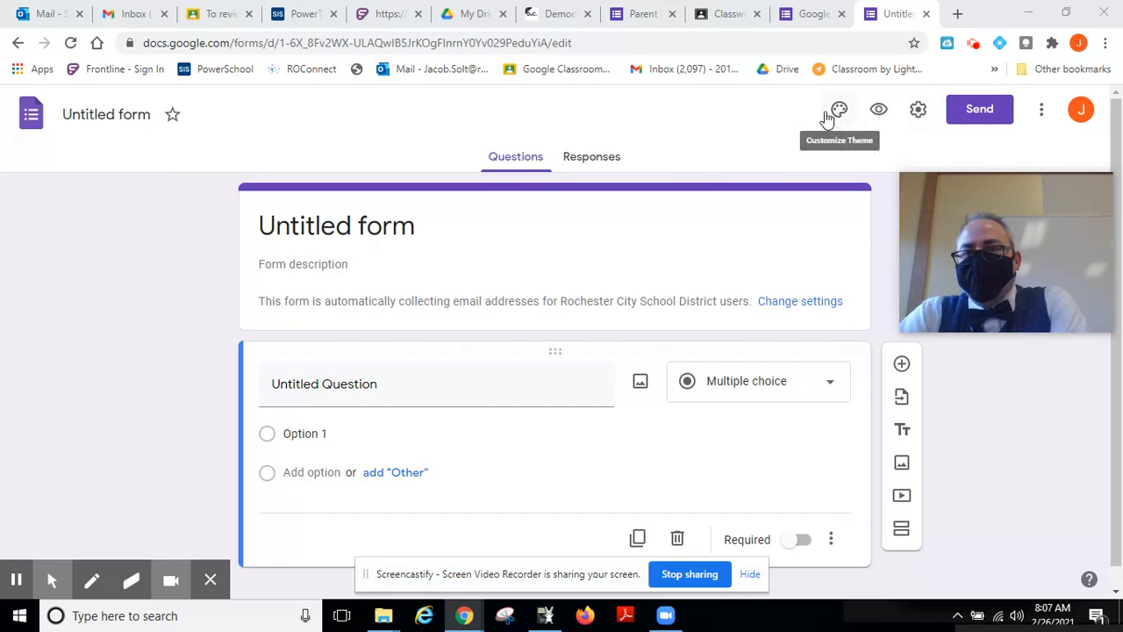
# - Set the form's theme color to teal and its background to the second, slightly darker teal shade
pyautogui.click(838, 114)
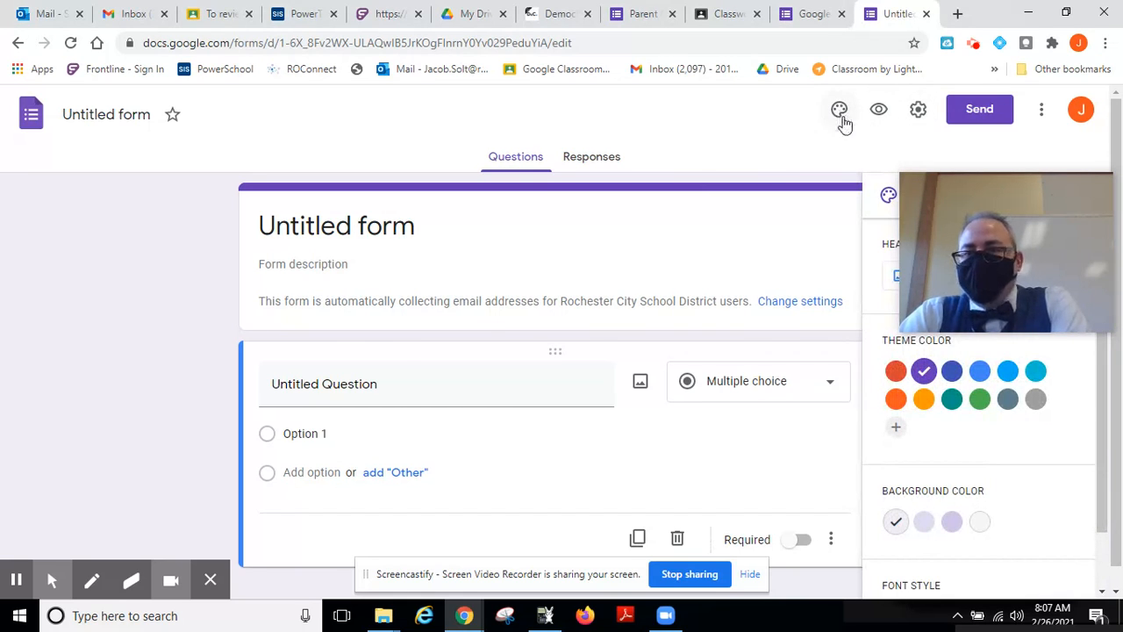
pyautogui.moveTo(1053, 208); pyautogui.dragTo(156, 218)
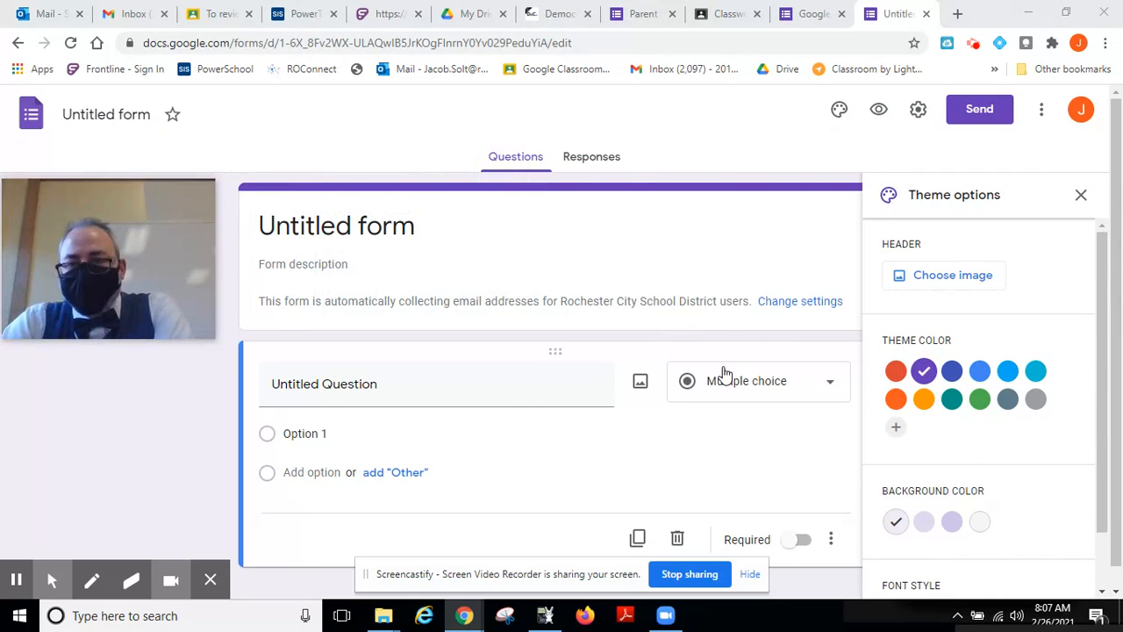
pyautogui.click(952, 401)
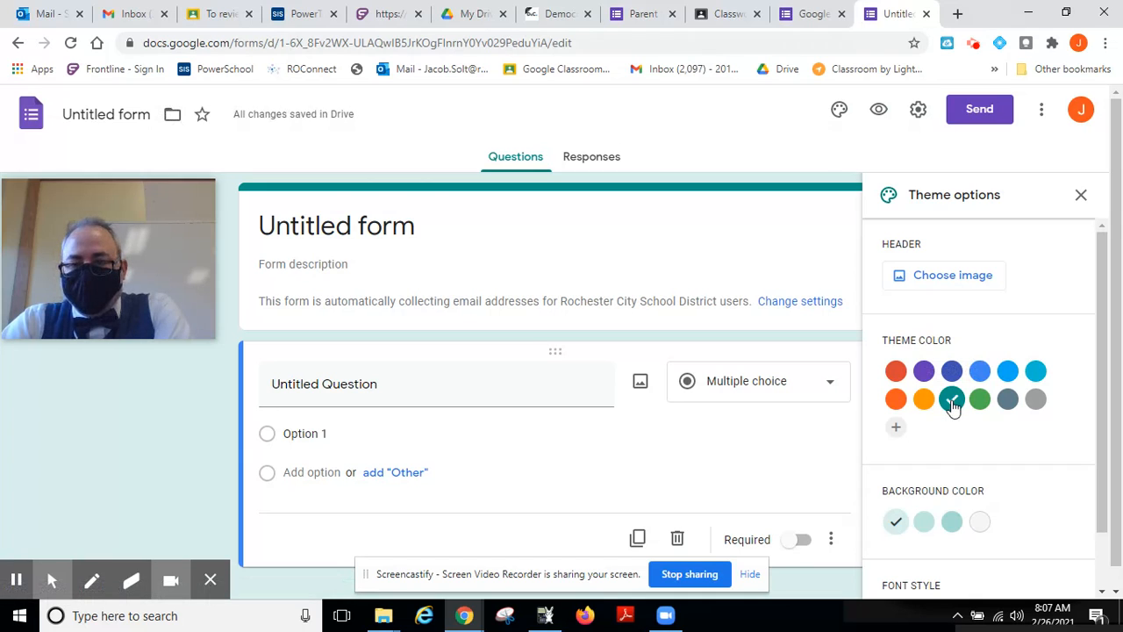
pyautogui.click(925, 522)
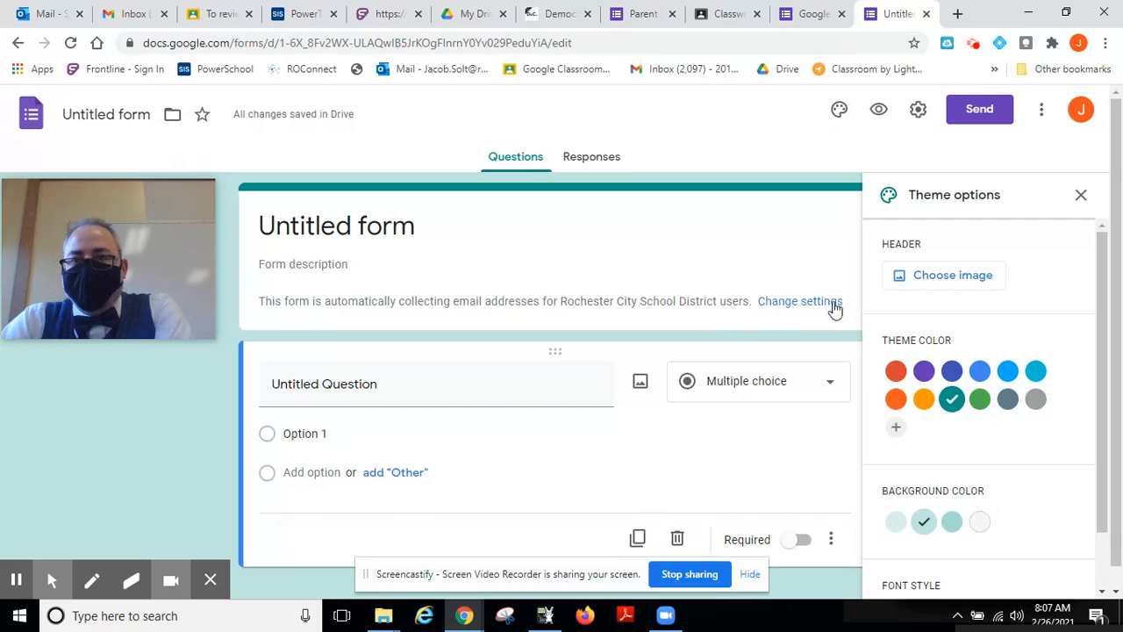
# - Look for a header image among the Work and School themes and search the account's photos for "resource room"
pyautogui.click(921, 292)
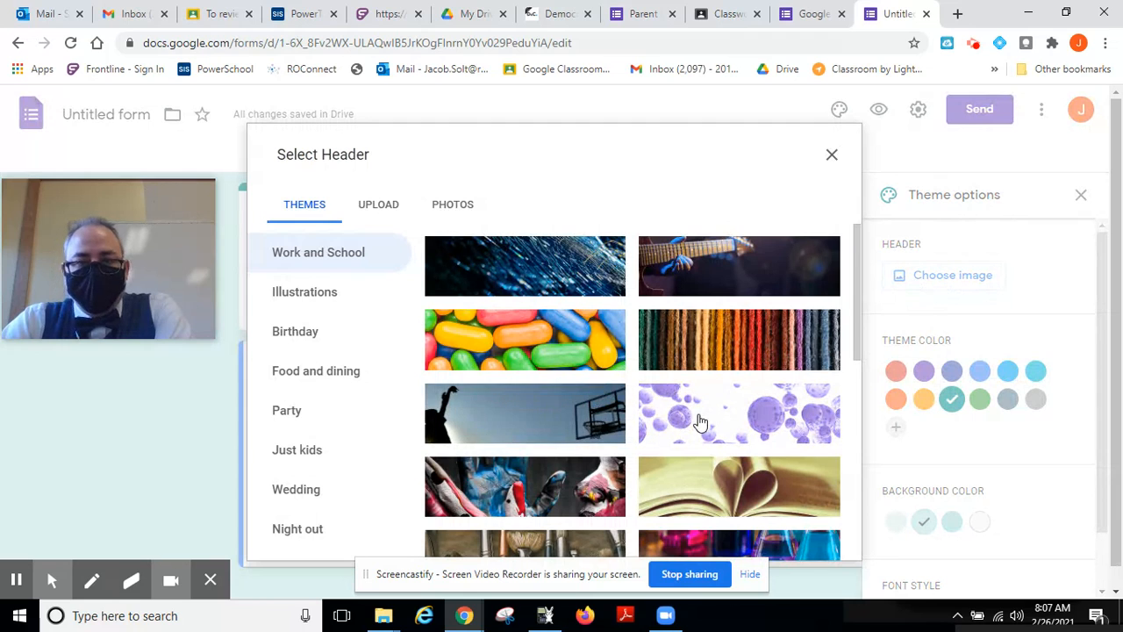
pyautogui.click(699, 423)
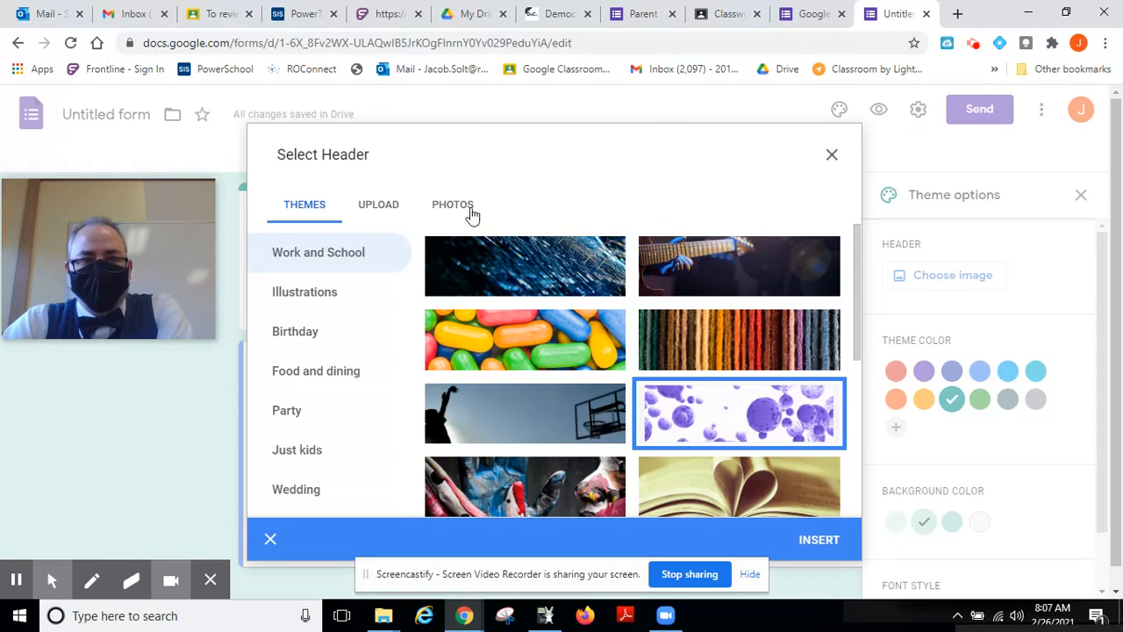
pyautogui.click(464, 210)
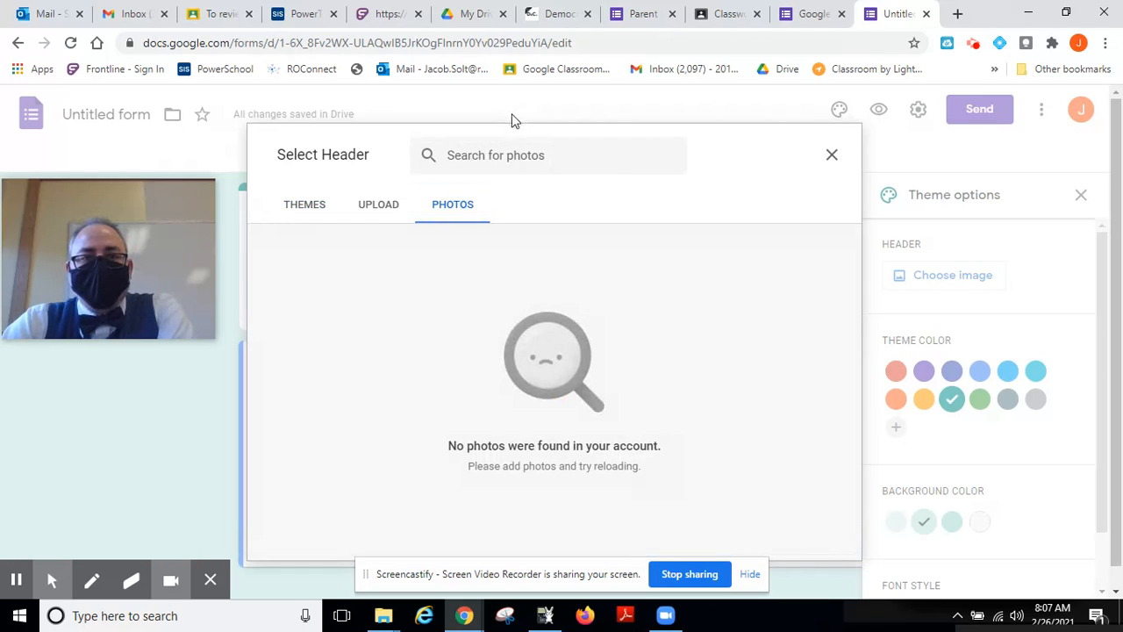
pyautogui.click(511, 154)
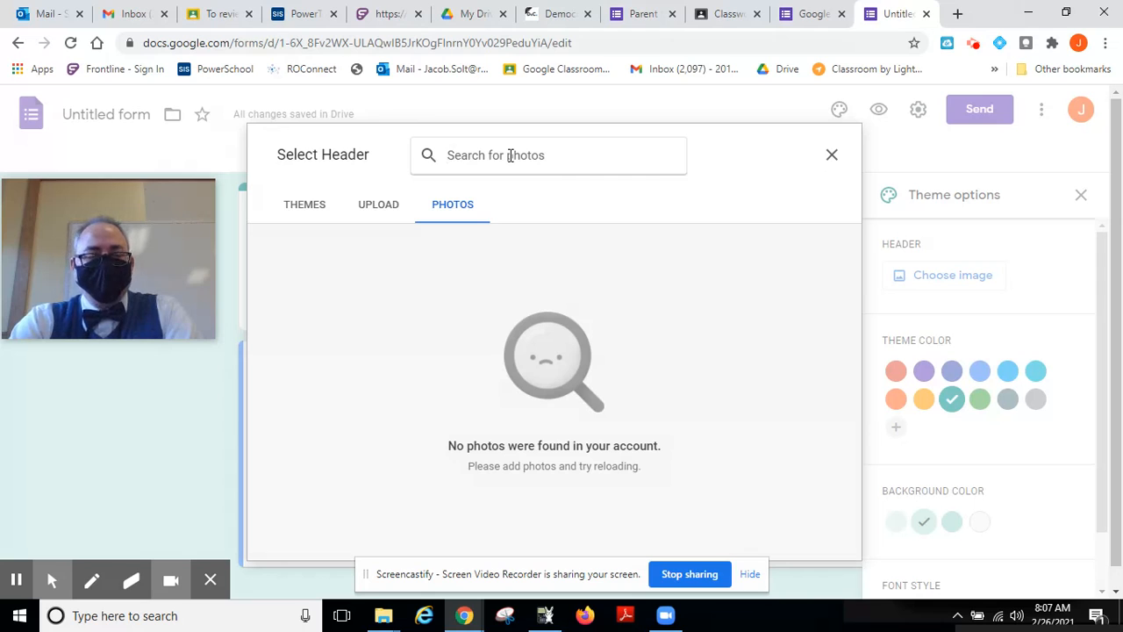
pyautogui.write('resource room')
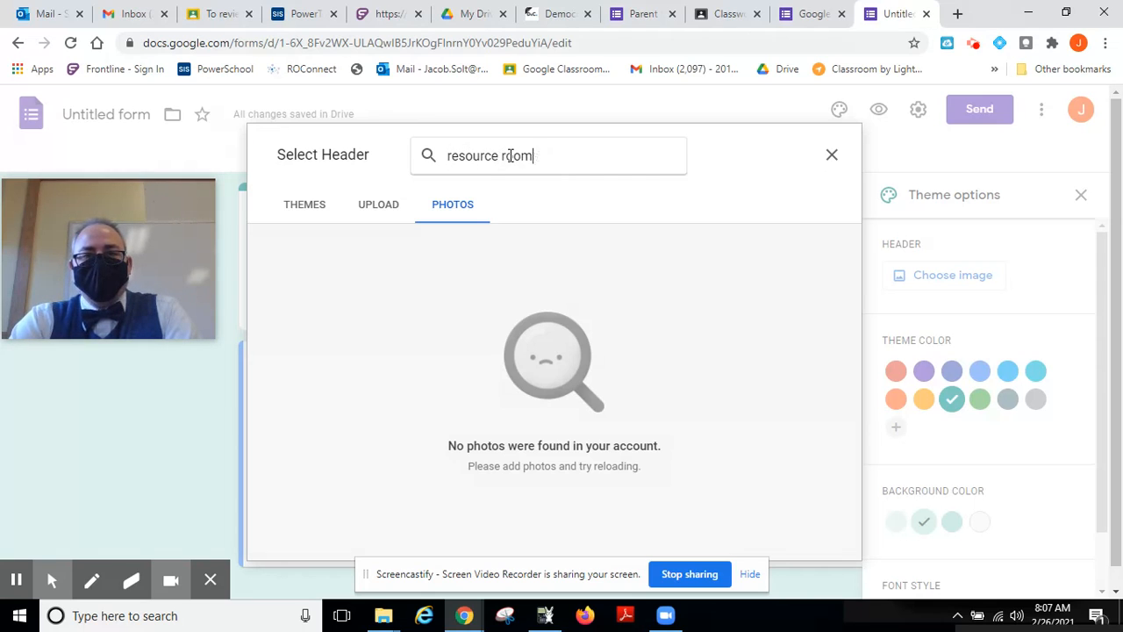
pyautogui.press('Return')
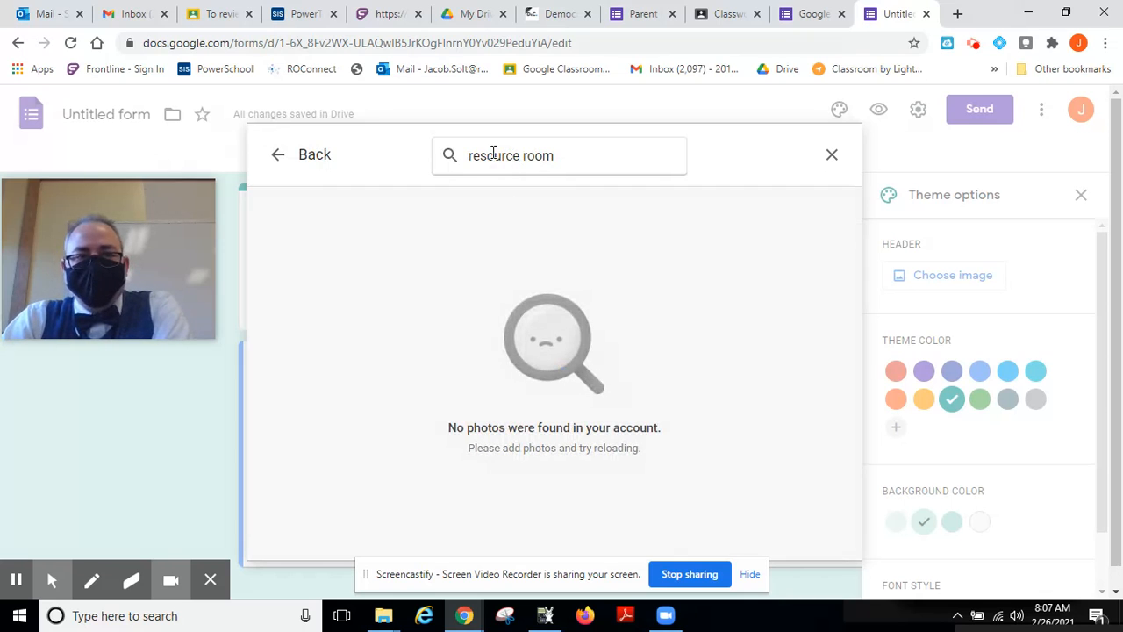
pyautogui.click(277, 158)
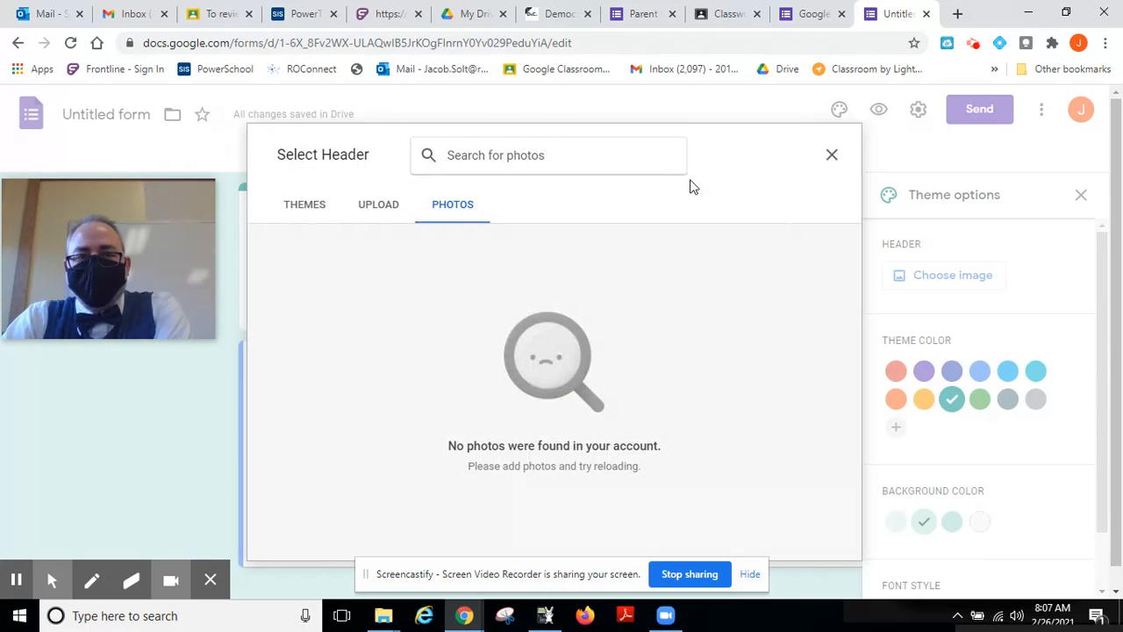
# - Search the web in a new tab for images of "resource room special education"
pyautogui.click(957, 13)
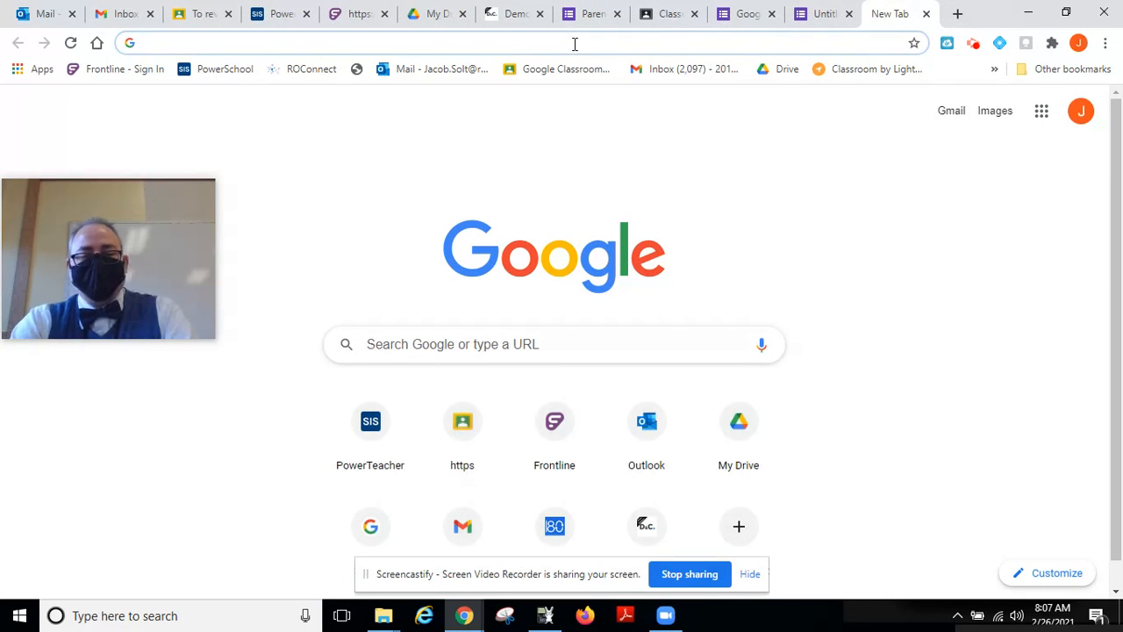
pyautogui.write('resource ')
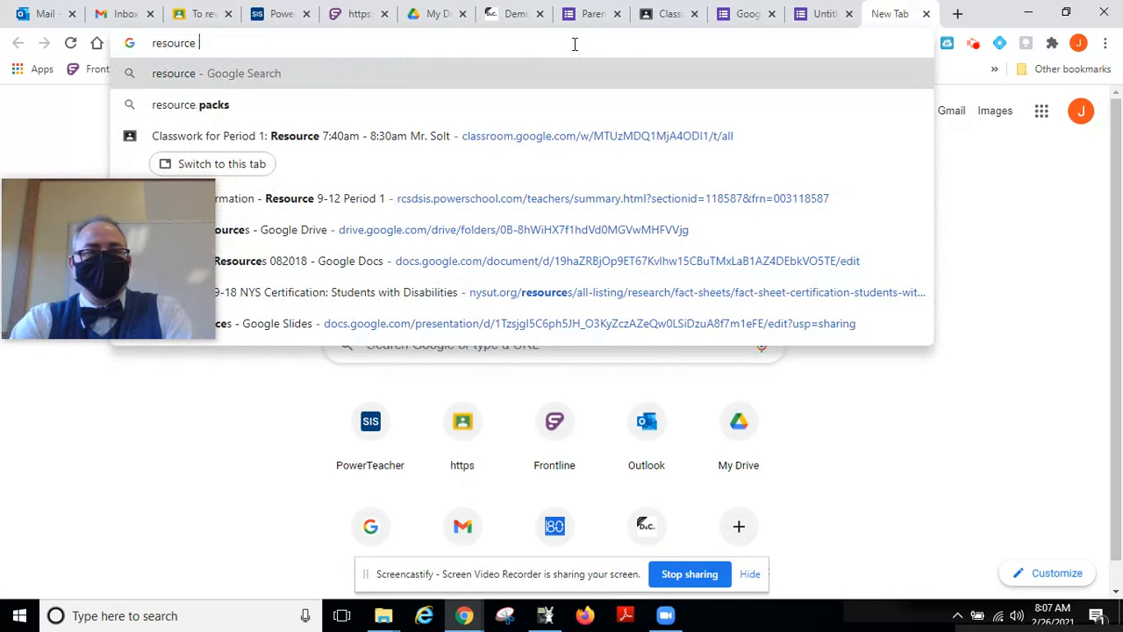
pyautogui.write('room')
pyautogui.press('Return')
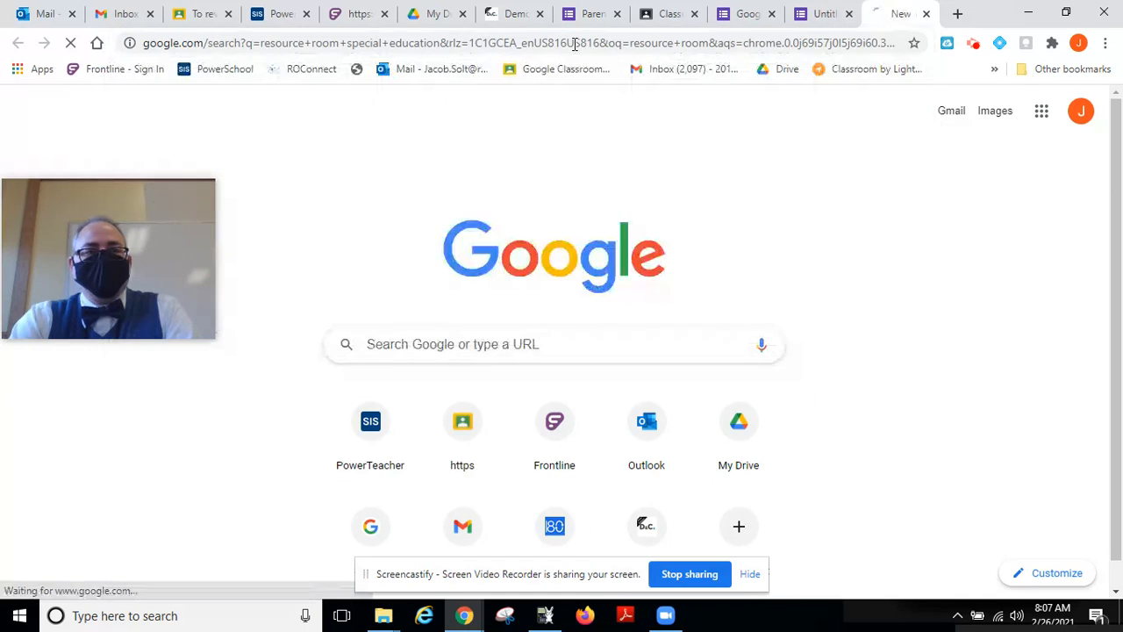
pyautogui.click(273, 184)
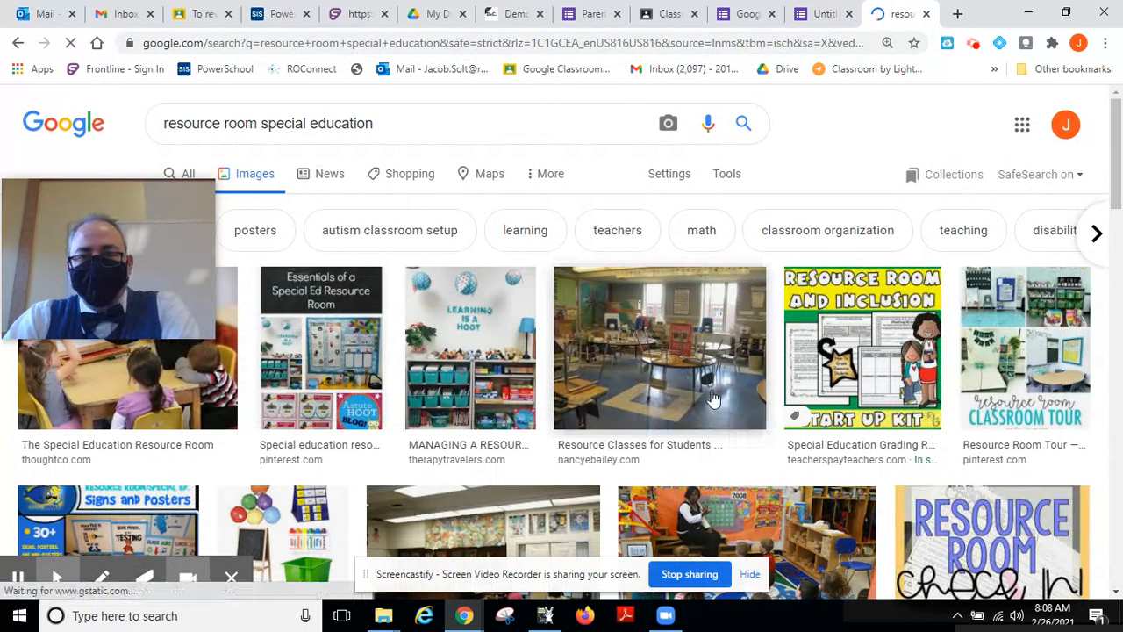
pyautogui.scroll(-2, 725, 447)
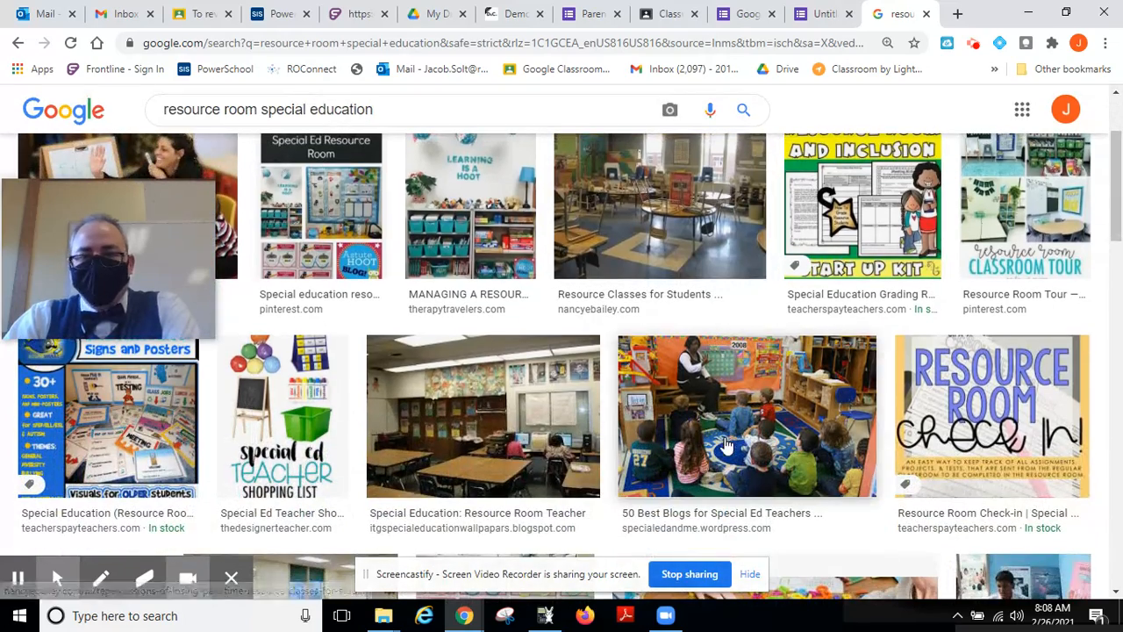
# - Save the "Resource Room Check In!" picture to Downloads as original-3497126-1.jpg
pyautogui.click(980, 414)
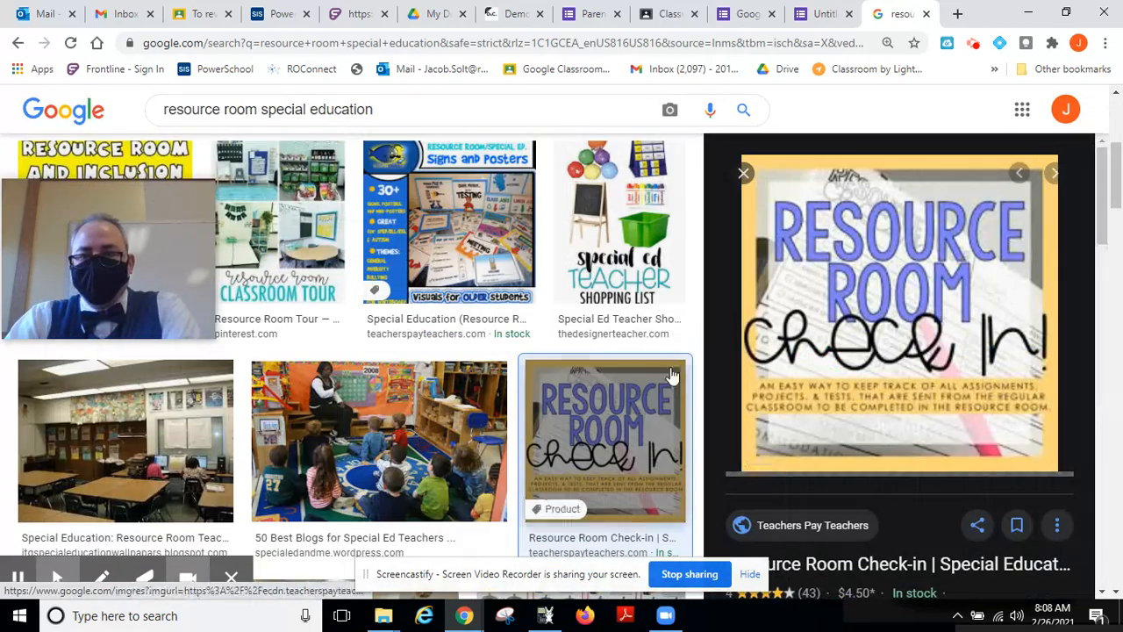
pyautogui.rightClick(902, 274)
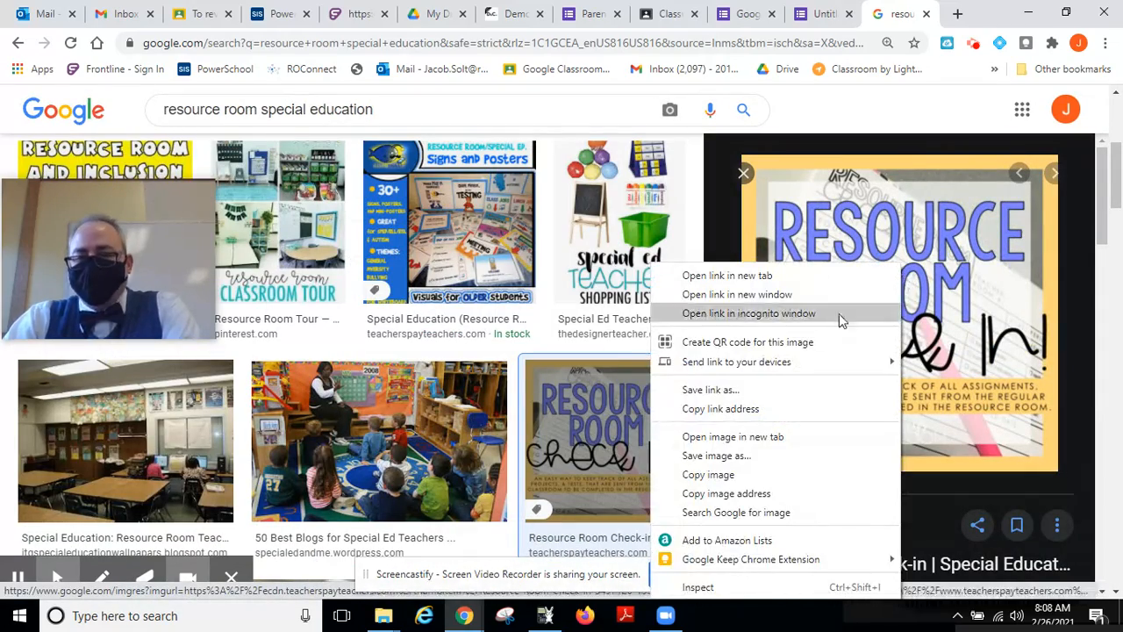
pyautogui.click(742, 457)
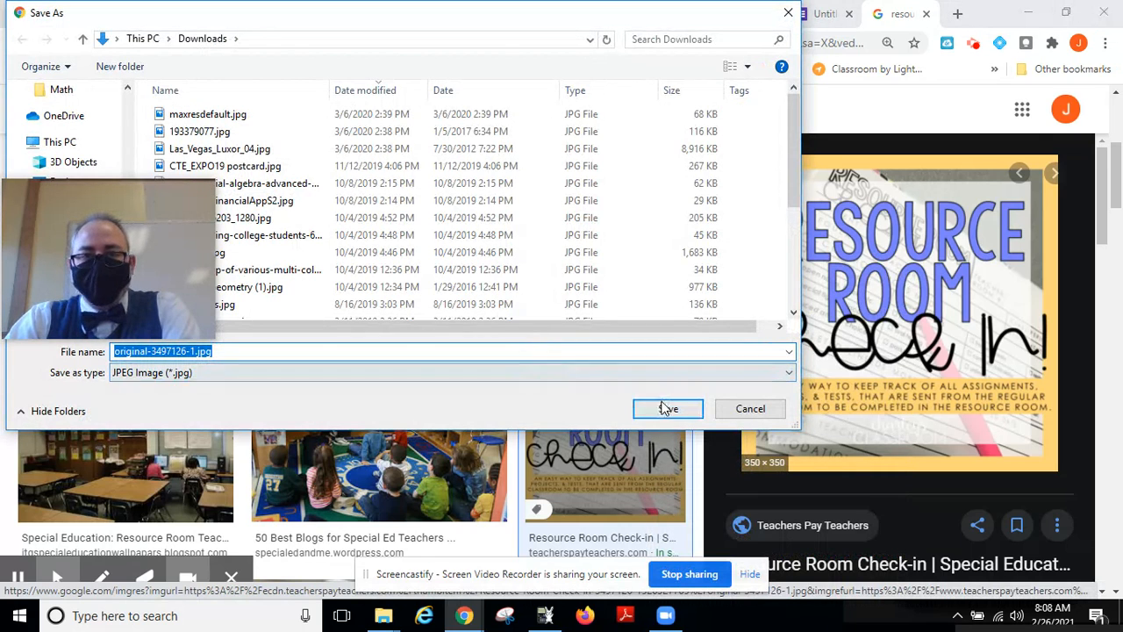
pyautogui.click(666, 409)
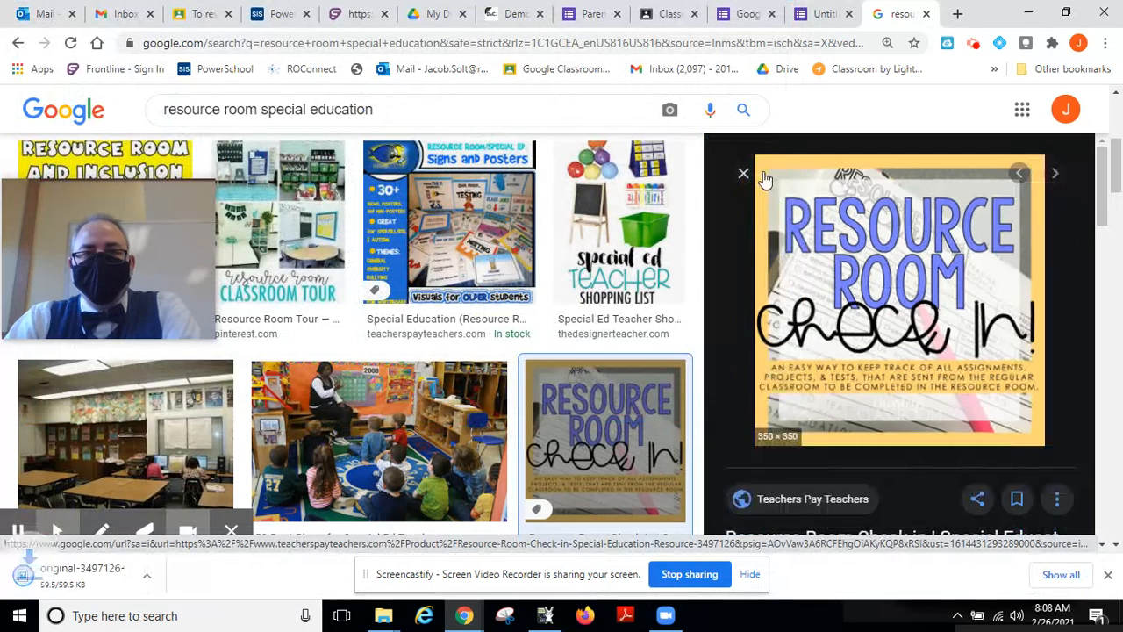
# - Upload original-3497126-1.jpg as the untitled form's header, with the crop area moved up to the picture's upper part
pyautogui.click(823, 14)
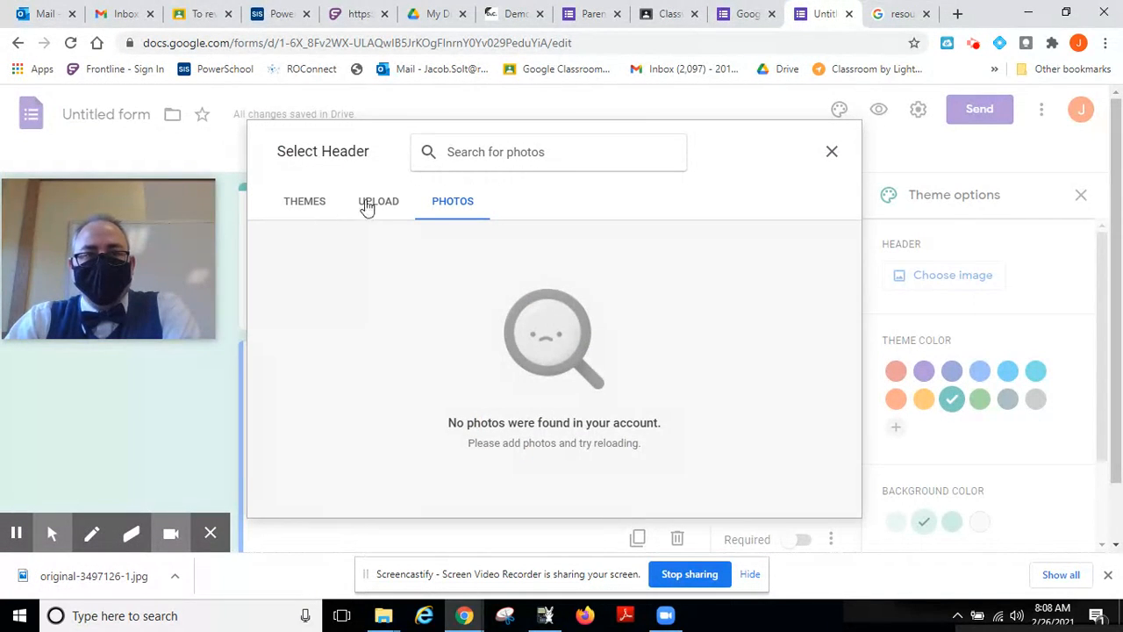
pyautogui.click(373, 203)
pyautogui.click(536, 425)
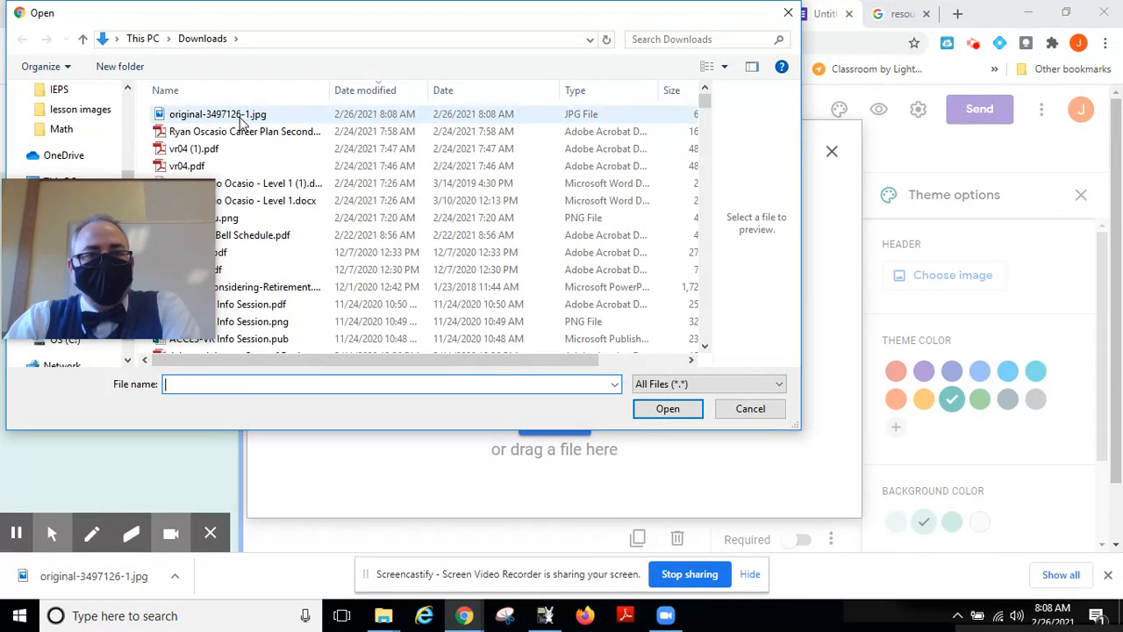
pyautogui.click(242, 119)
pyautogui.click(642, 411)
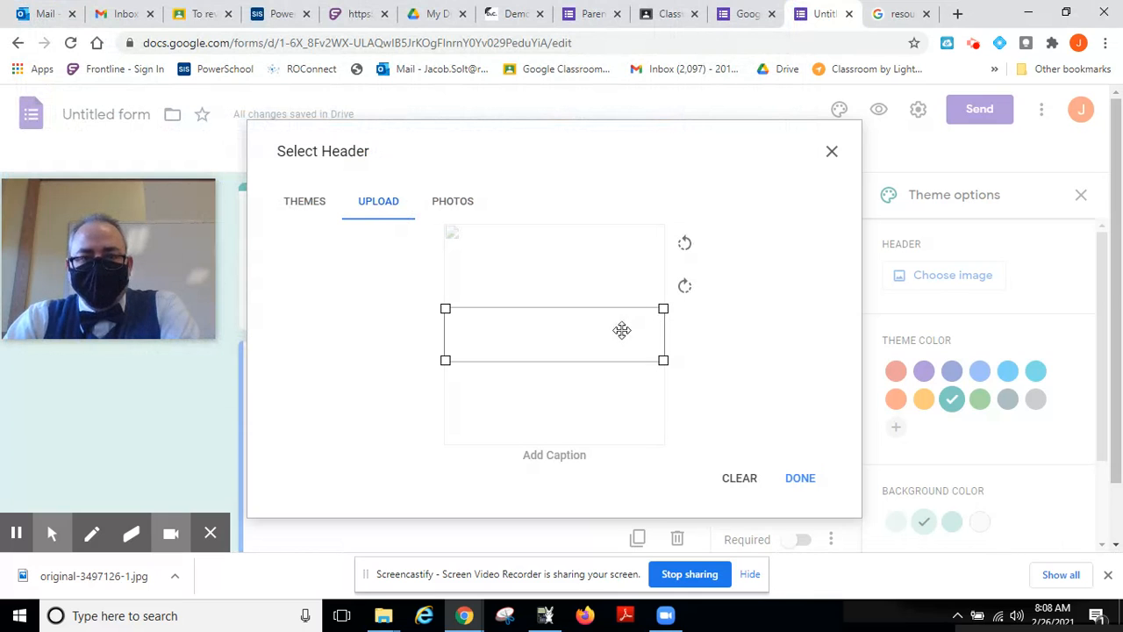
pyautogui.moveTo(607, 328); pyautogui.dragTo(602, 283)
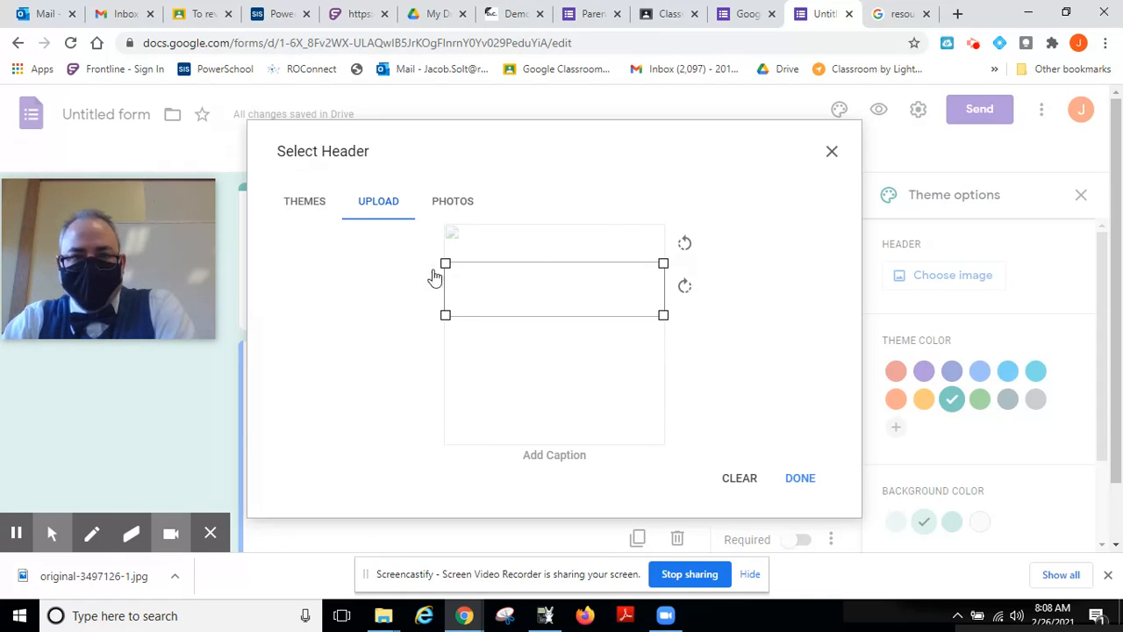
pyautogui.click(804, 485)
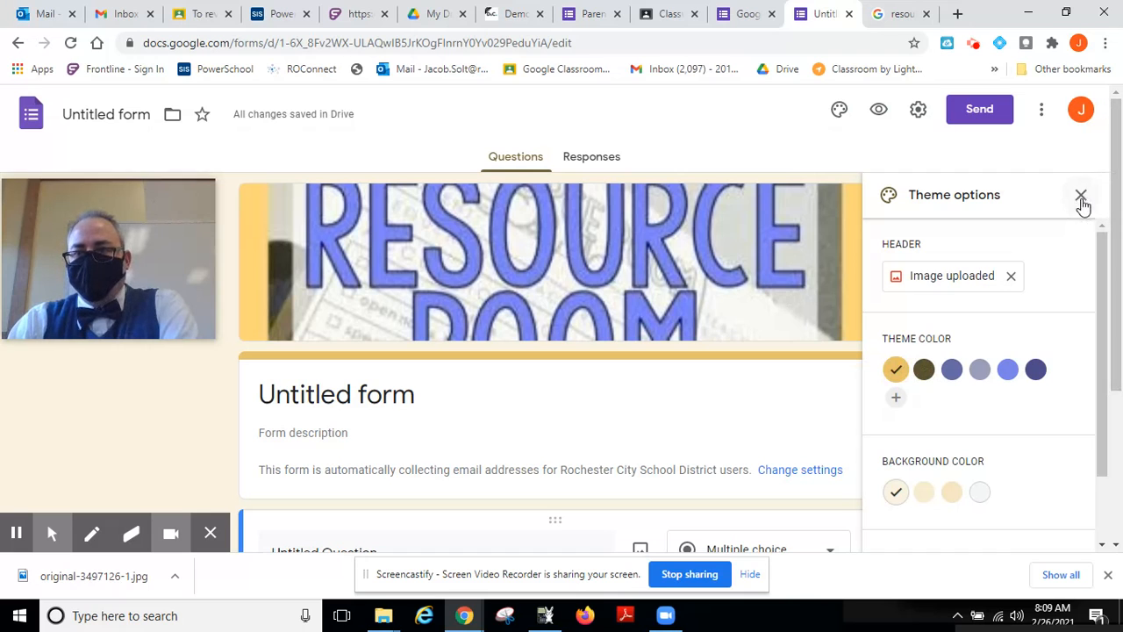
# - Look over the theme color, background color and font style choices in the form's theme options, and close them
pyautogui.click(1082, 196)
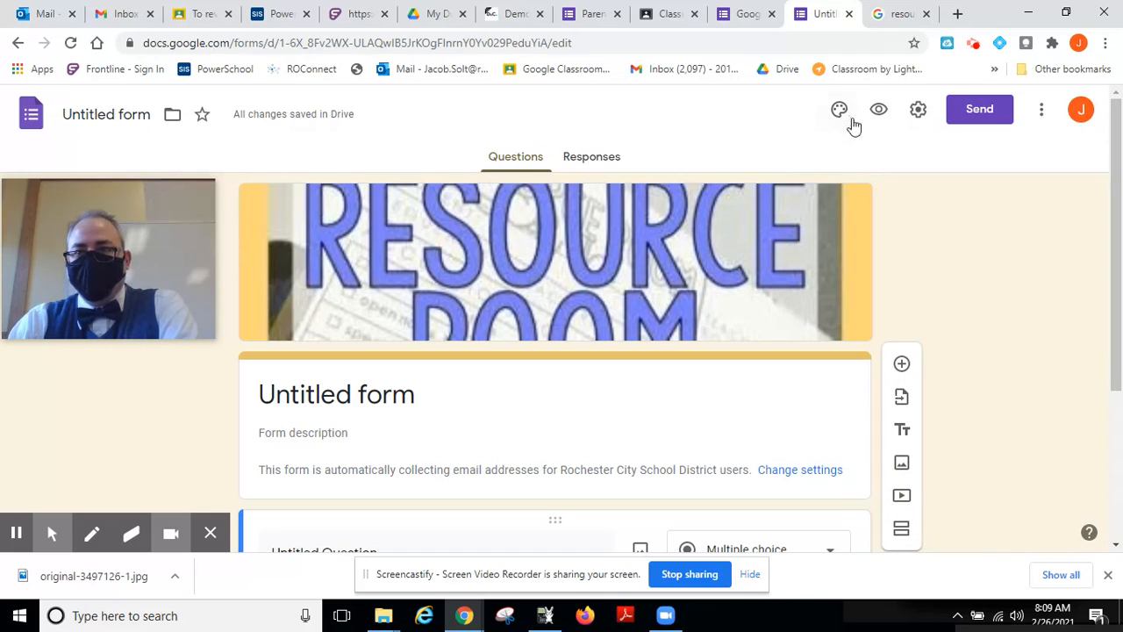
pyautogui.click(839, 111)
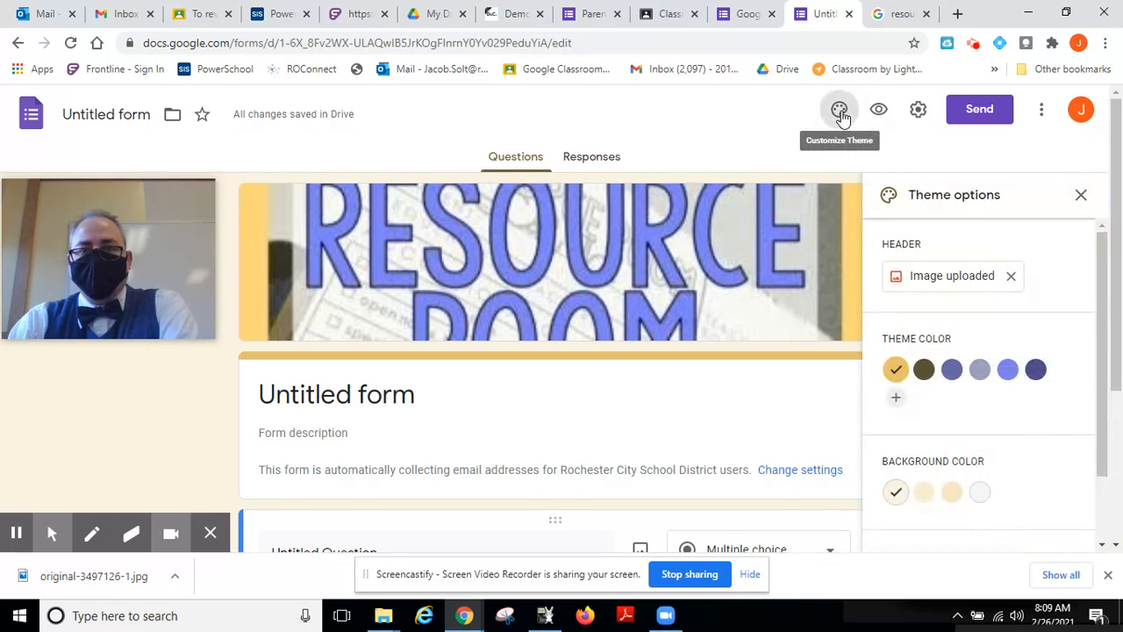
pyautogui.scroll(-2, 980, 428)
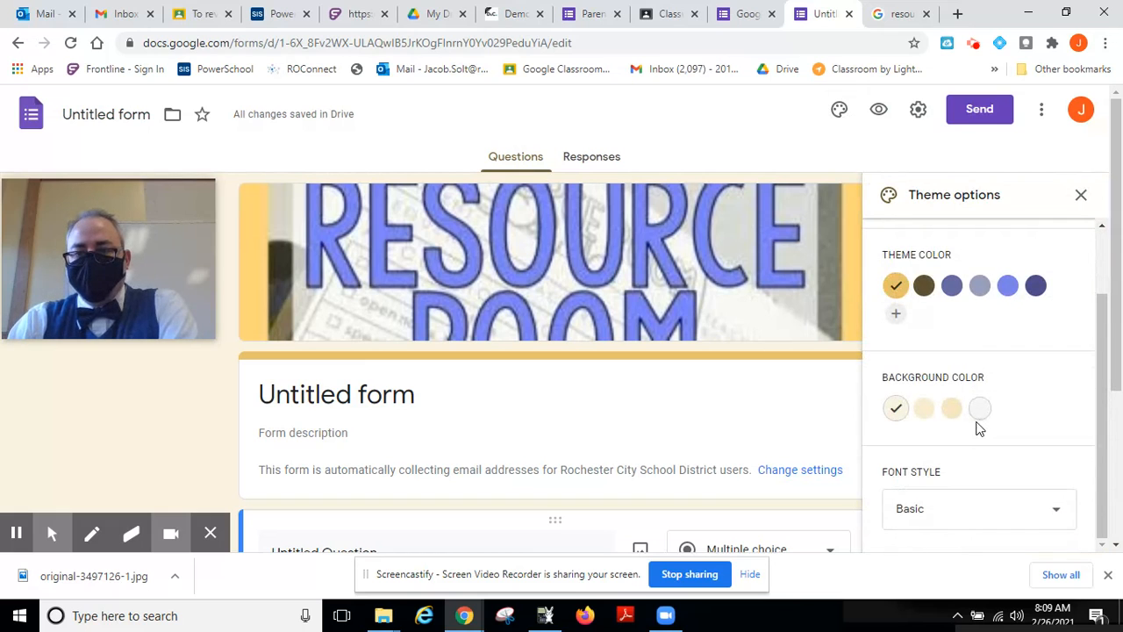
pyautogui.scroll(2, 977, 426)
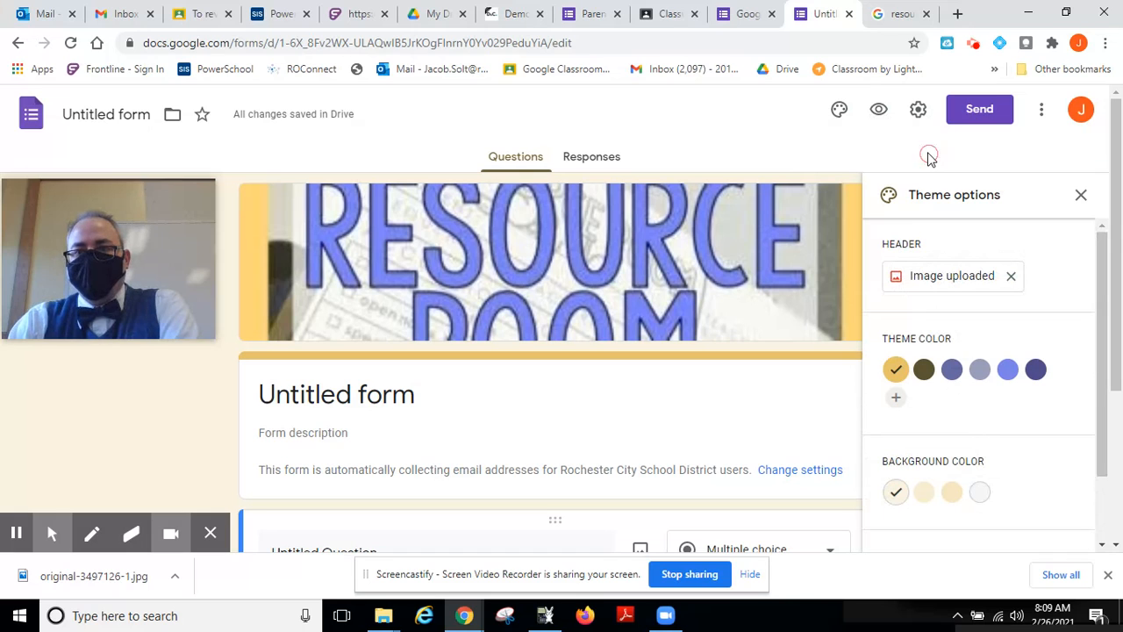
pyautogui.click(1081, 196)
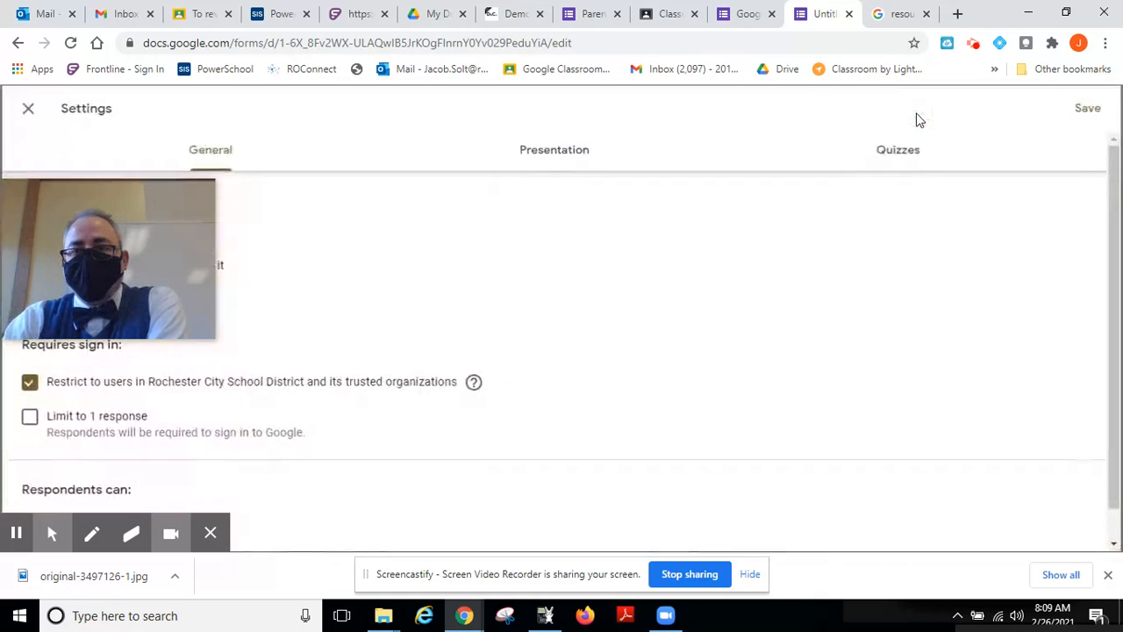
# - Open the form's general settings and switch Limit to 1 response on and back off
pyautogui.click(918, 117)
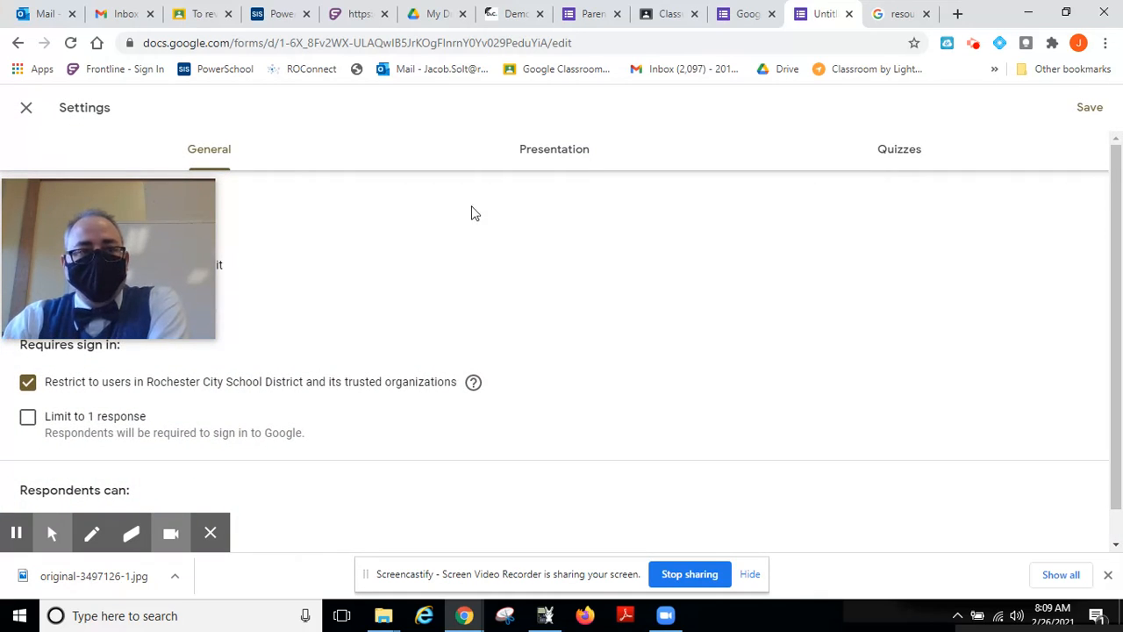
pyautogui.moveTo(88, 213); pyautogui.dragTo(973, 220)
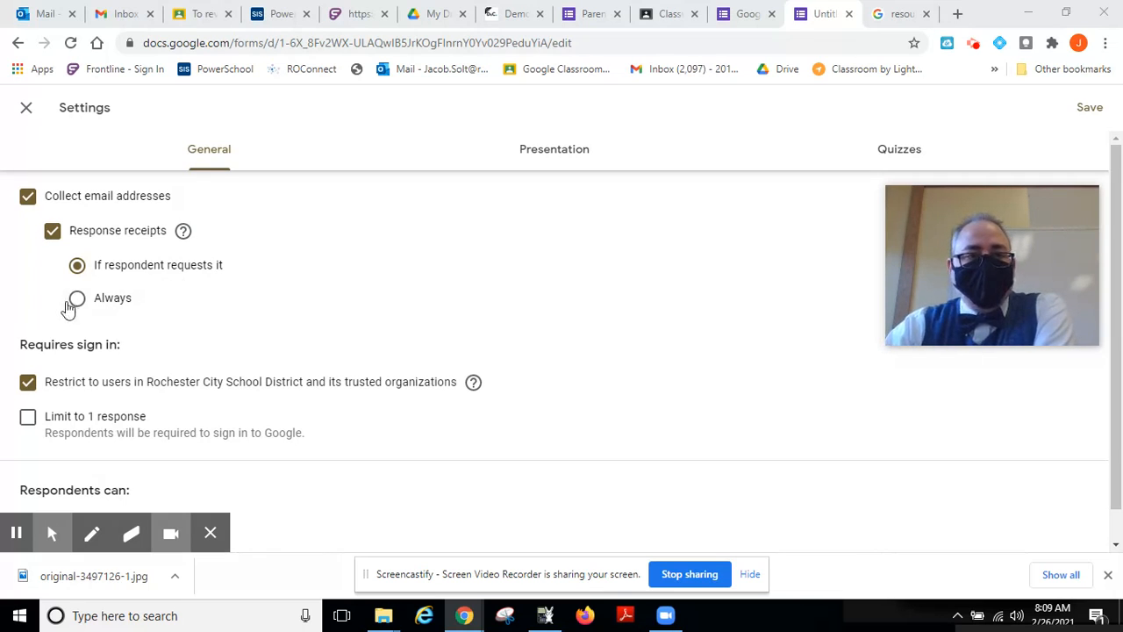
pyautogui.scroll(-1, 242, 369)
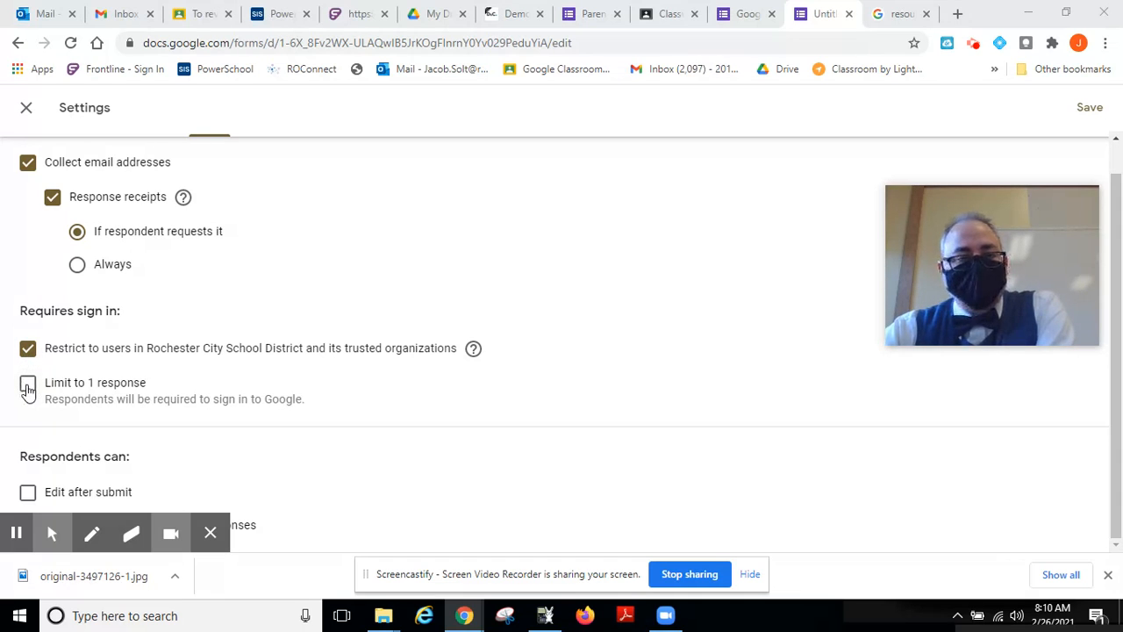
pyautogui.click(28, 386)
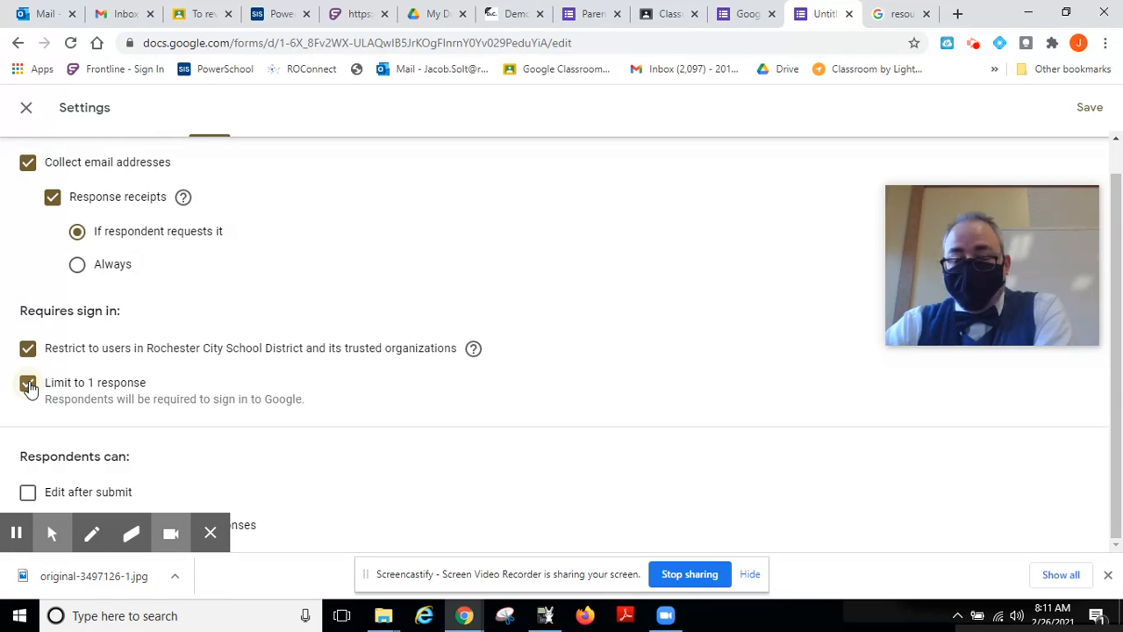
pyautogui.click(28, 384)
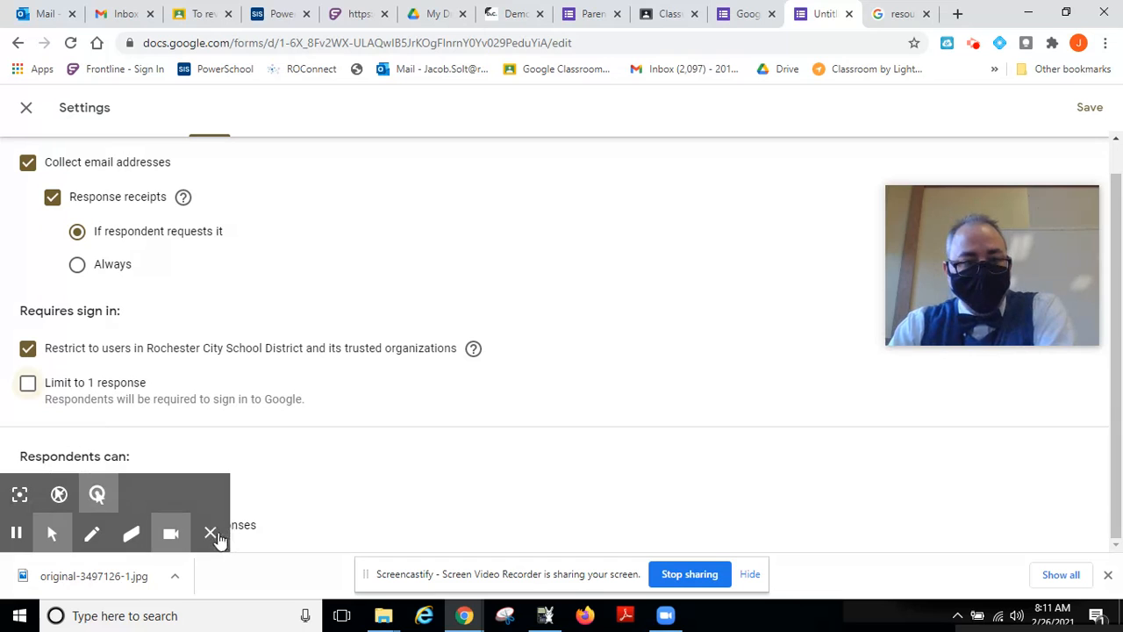
# - Allow respondents to edit after submit and save the form settings
pyautogui.click(211, 532)
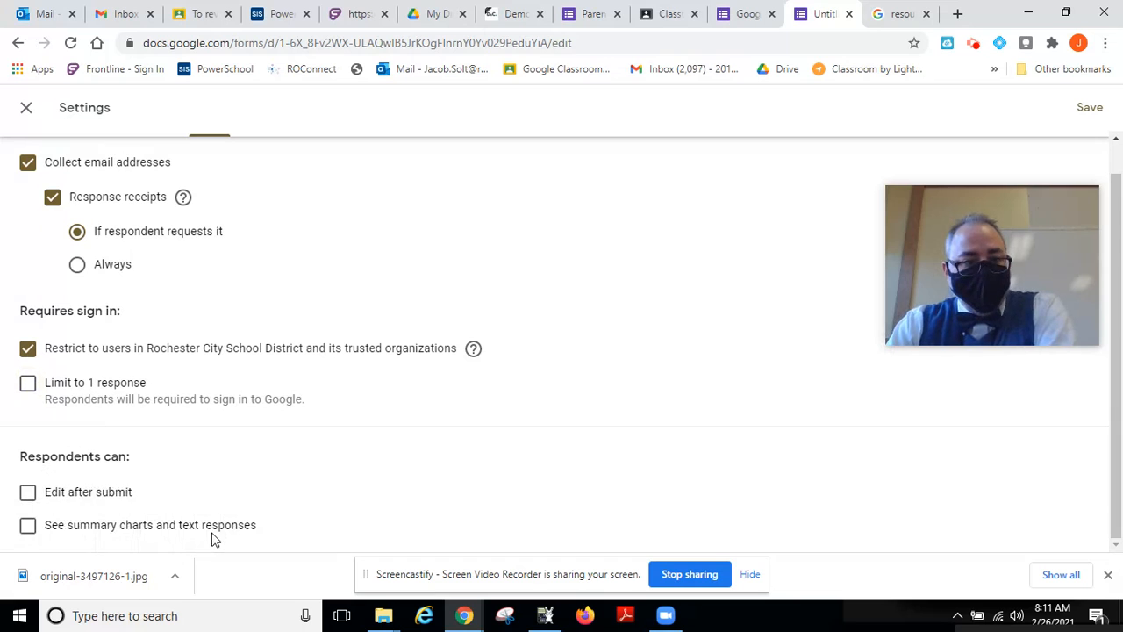
pyautogui.click(27, 497)
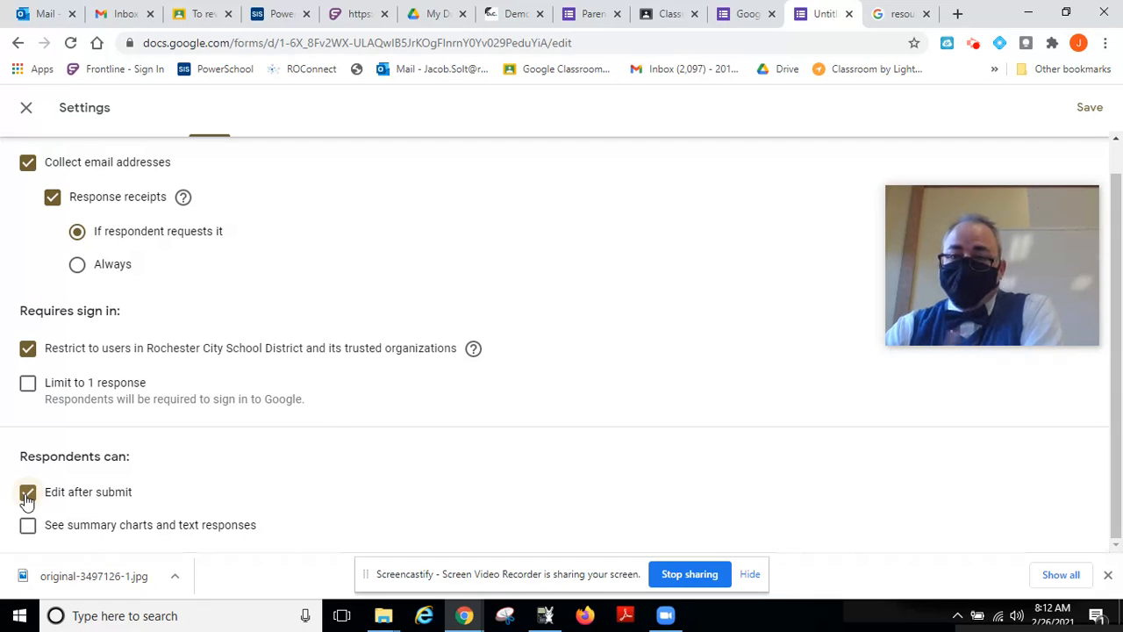
pyautogui.click(27, 496)
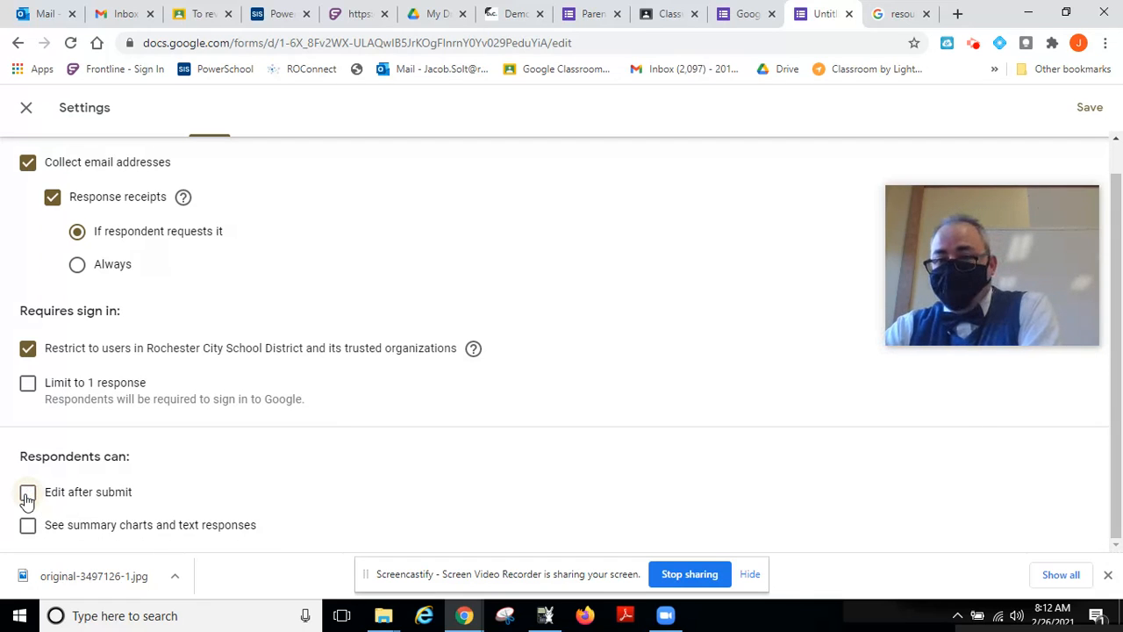
pyautogui.click(28, 496)
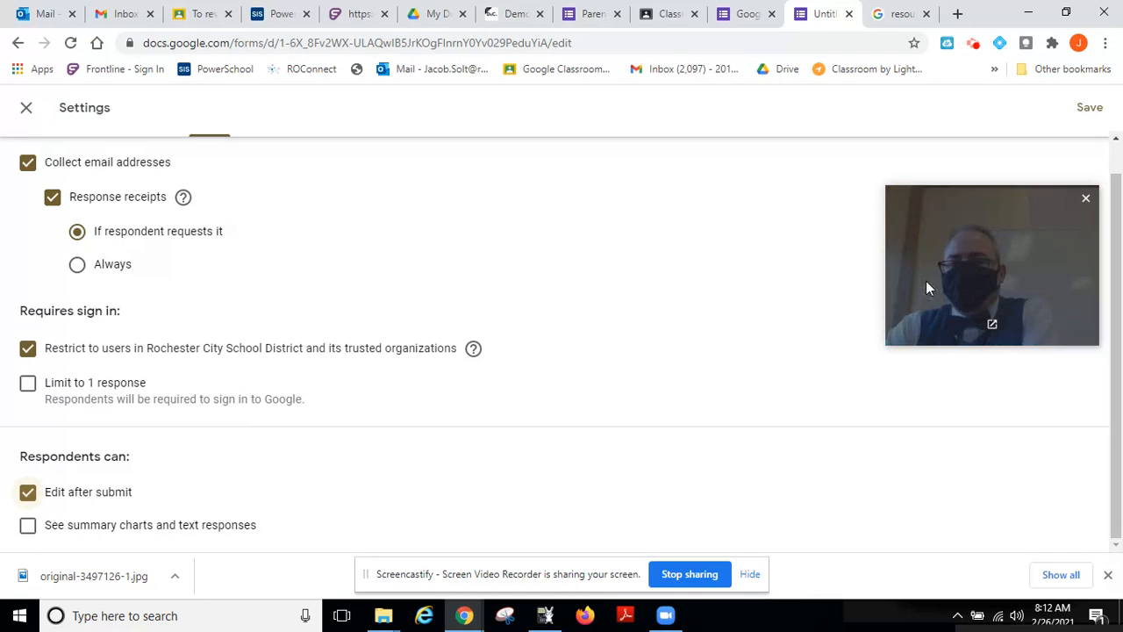
pyautogui.moveTo(928, 277); pyautogui.dragTo(869, 233)
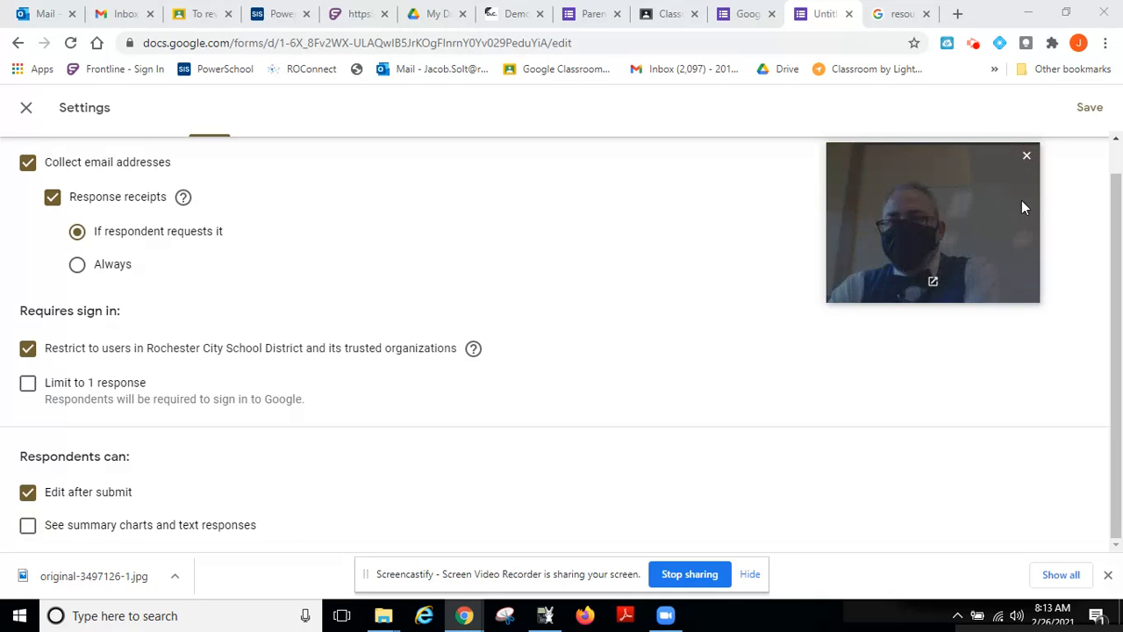
pyautogui.click(1090, 108)
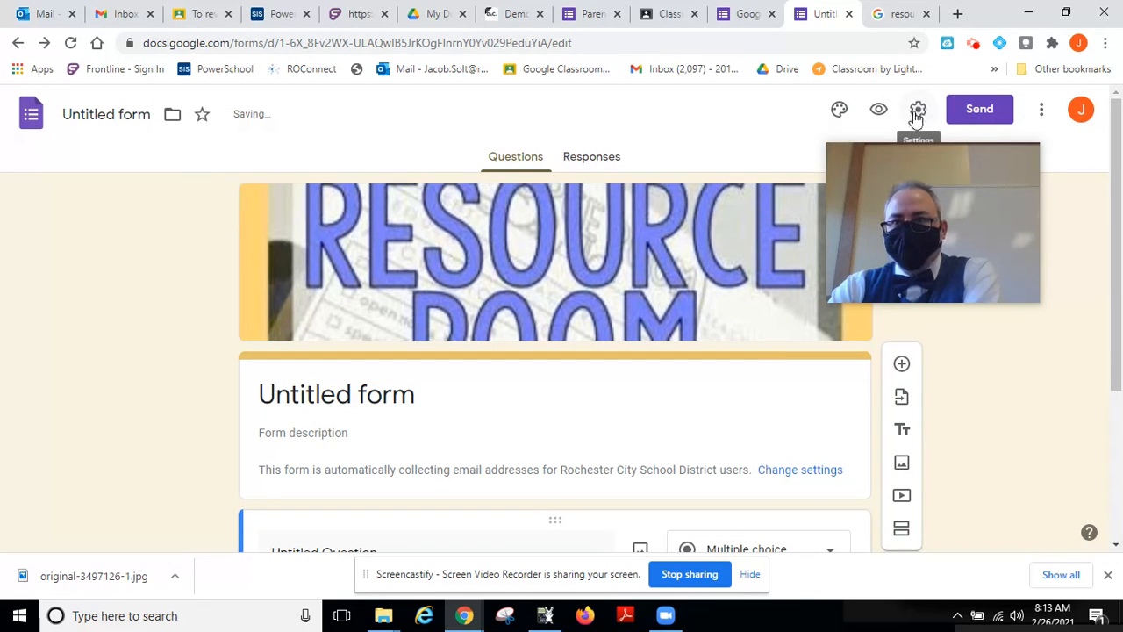
# - Review the default settings in the form preferences, switch Make questions required on and back off, and save
pyautogui.moveTo(934, 178)
pyautogui.mouseDown()
pyautogui.moveTo(938, 204)
pyautogui.moveTo(943, 186)
pyautogui.mouseUp()
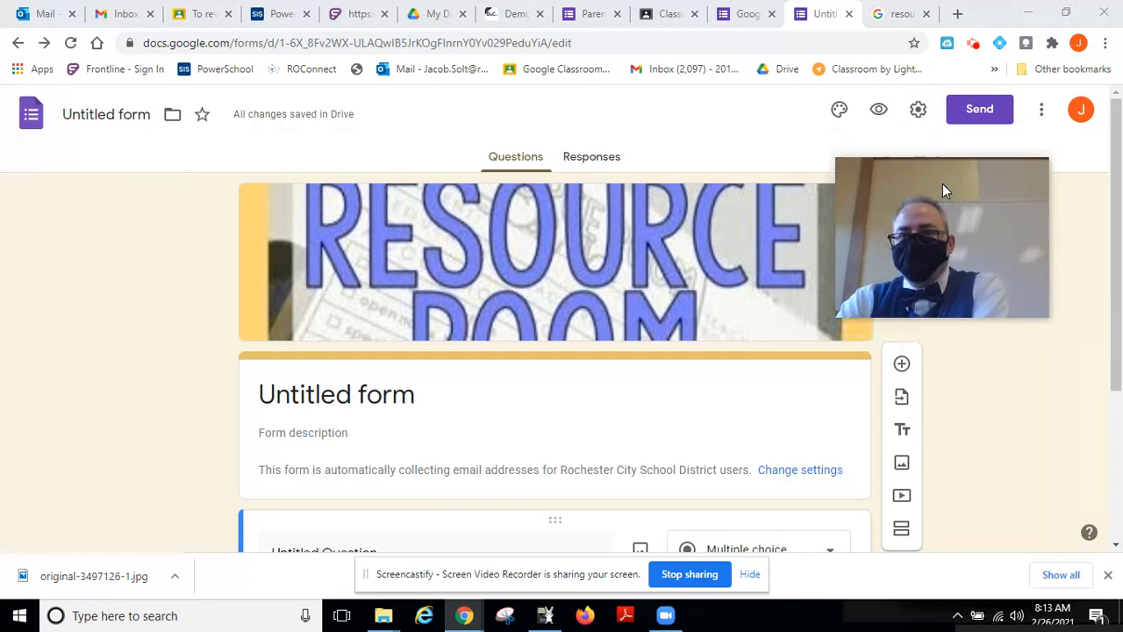
pyautogui.click(1042, 111)
pyautogui.moveTo(940, 176); pyautogui.dragTo(807, 156)
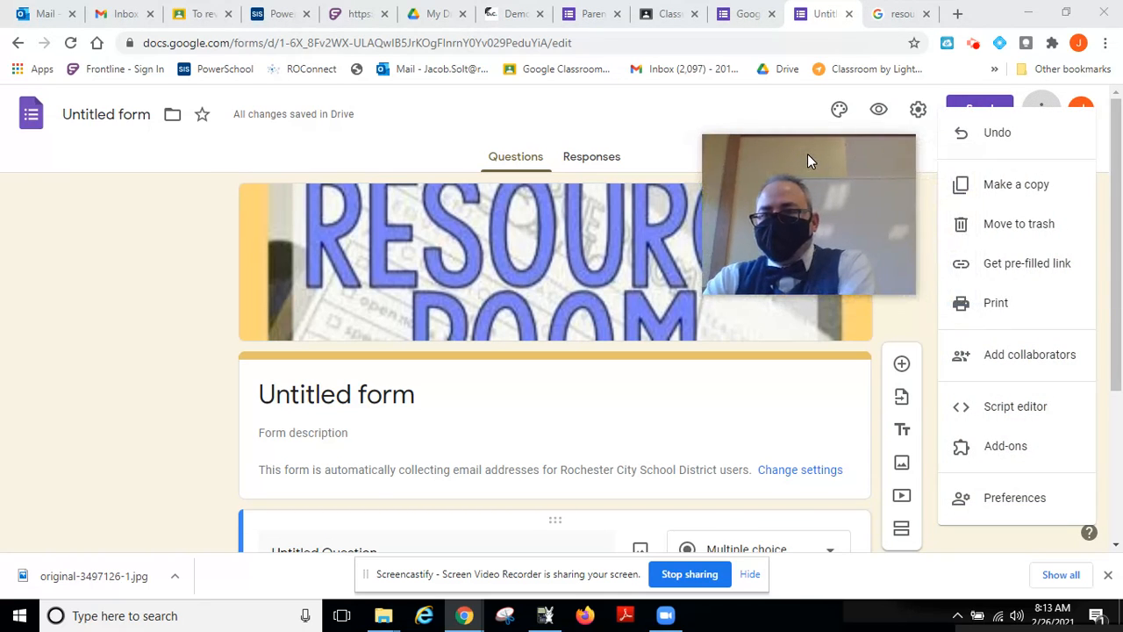
pyautogui.click(996, 508)
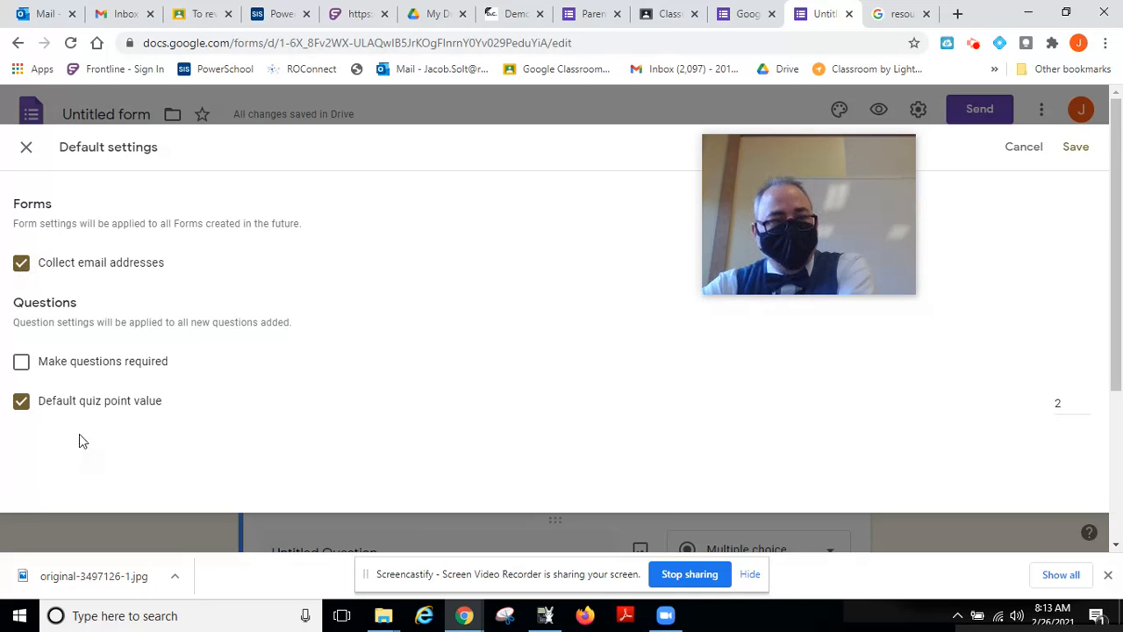
pyautogui.click(22, 365)
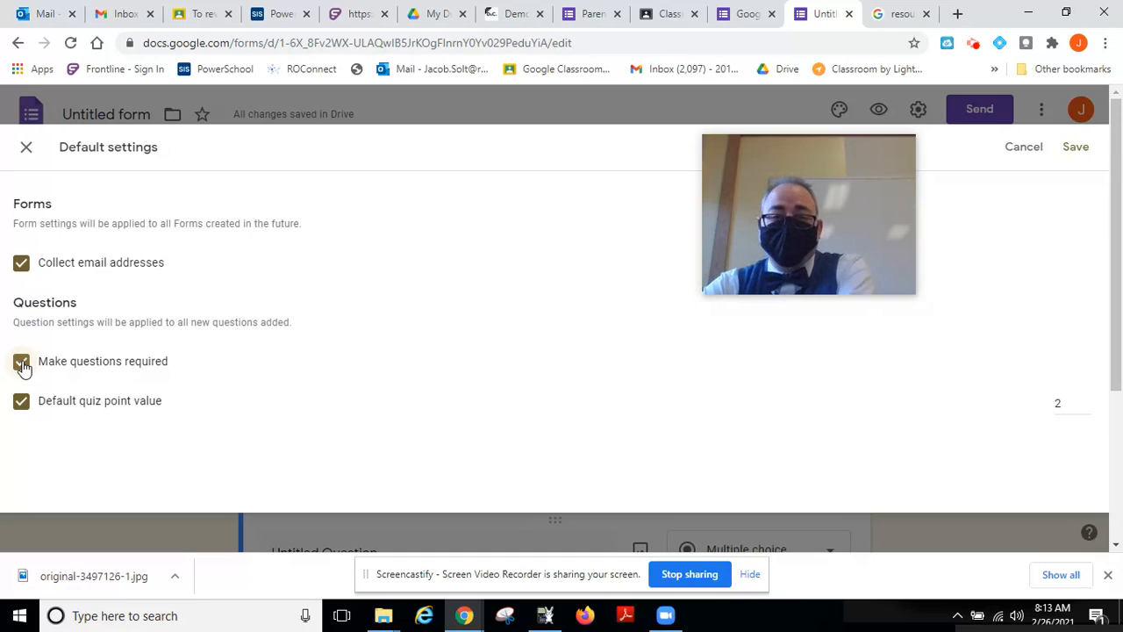
pyautogui.click(21, 365)
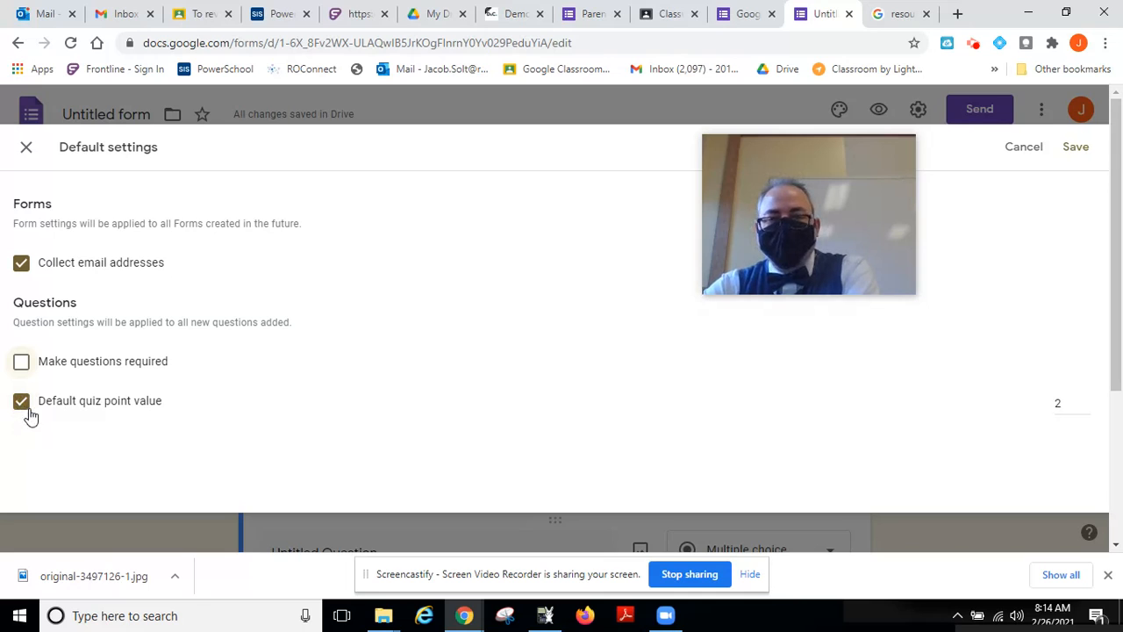
pyautogui.doubleClick(1073, 400)
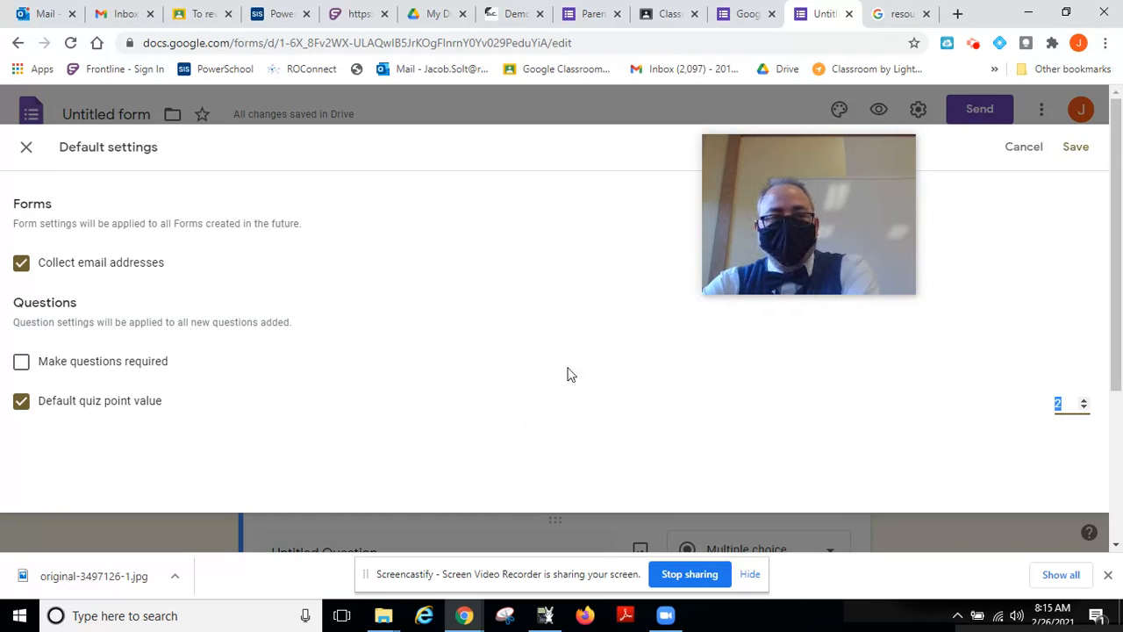
pyautogui.click(1079, 147)
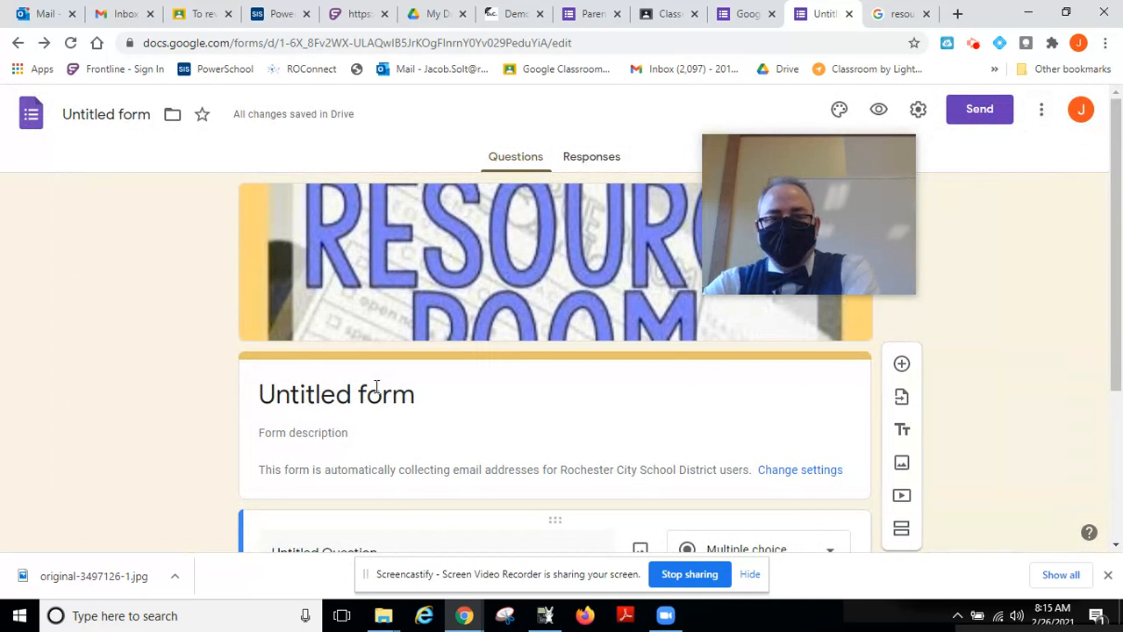
# - Title the form "Resource Room Student Data"
pyautogui.click(356, 403)
pyautogui.write('R')
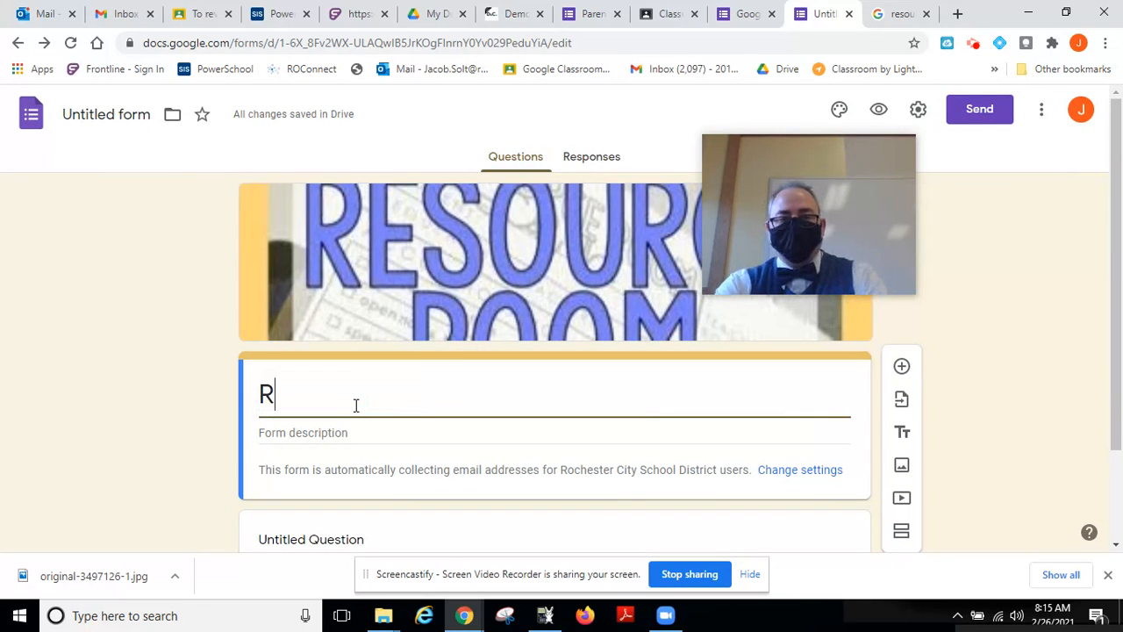
pyautogui.write('esource Room')
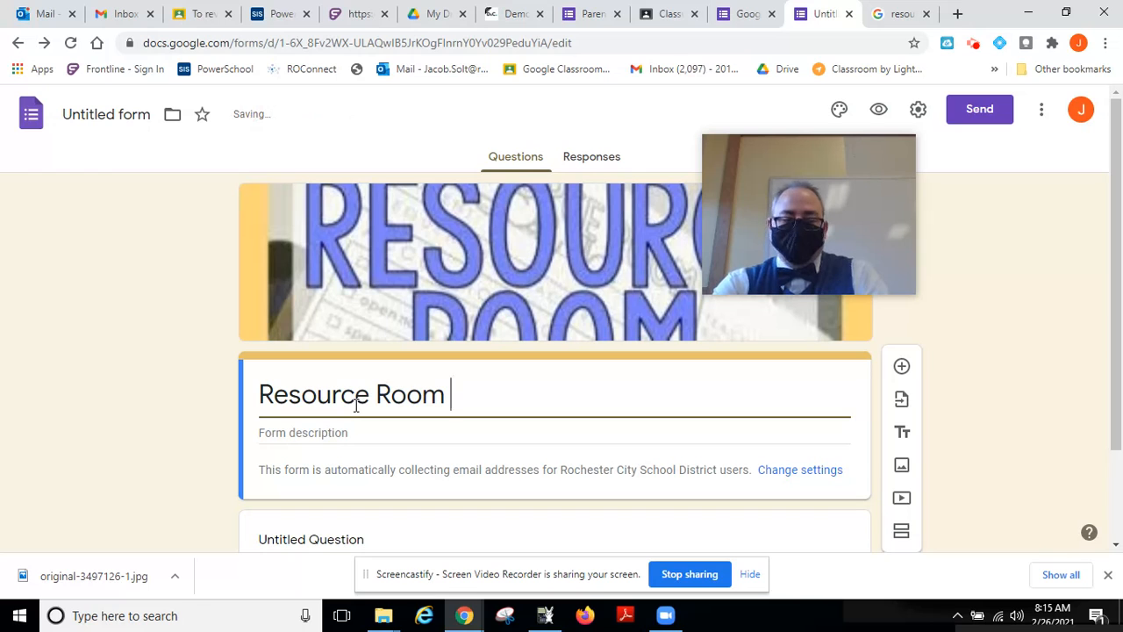
pyautogui.write(' Student Data')
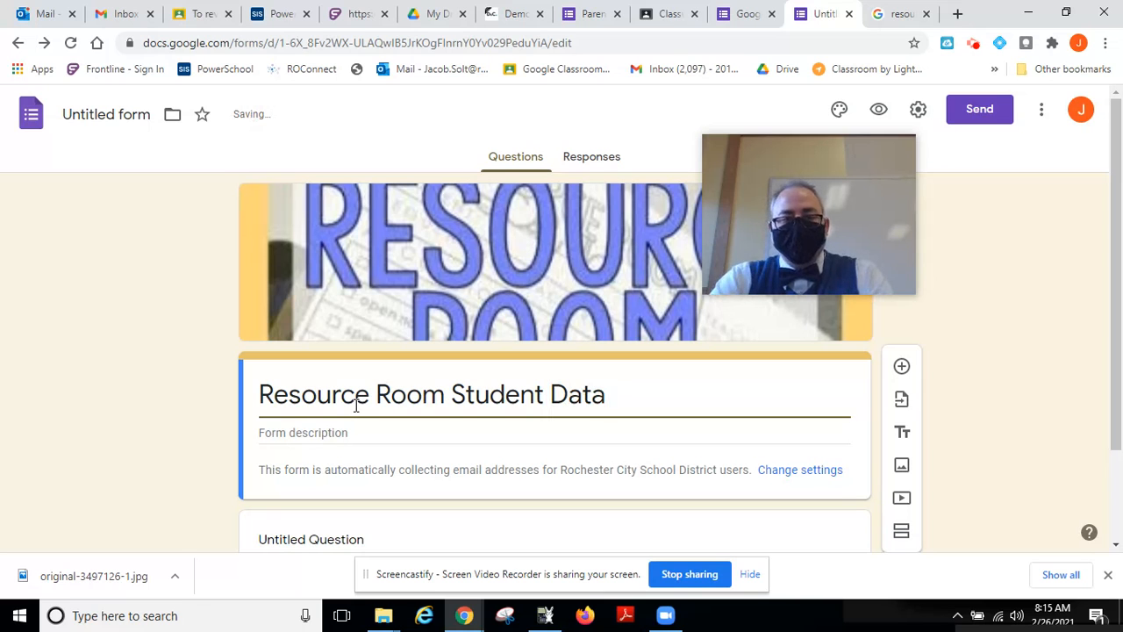
# - Rename the form file from "Untitled form" to match the form's title, "Resource Room Student Data"
pyautogui.scroll(-2, 175, 496)
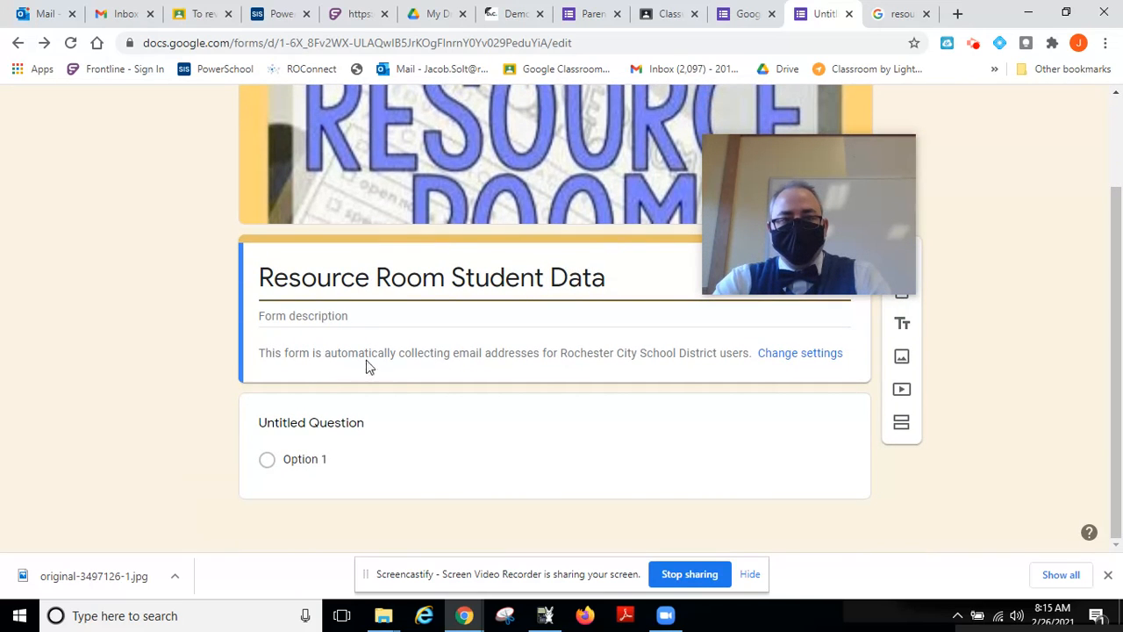
pyautogui.click(345, 316)
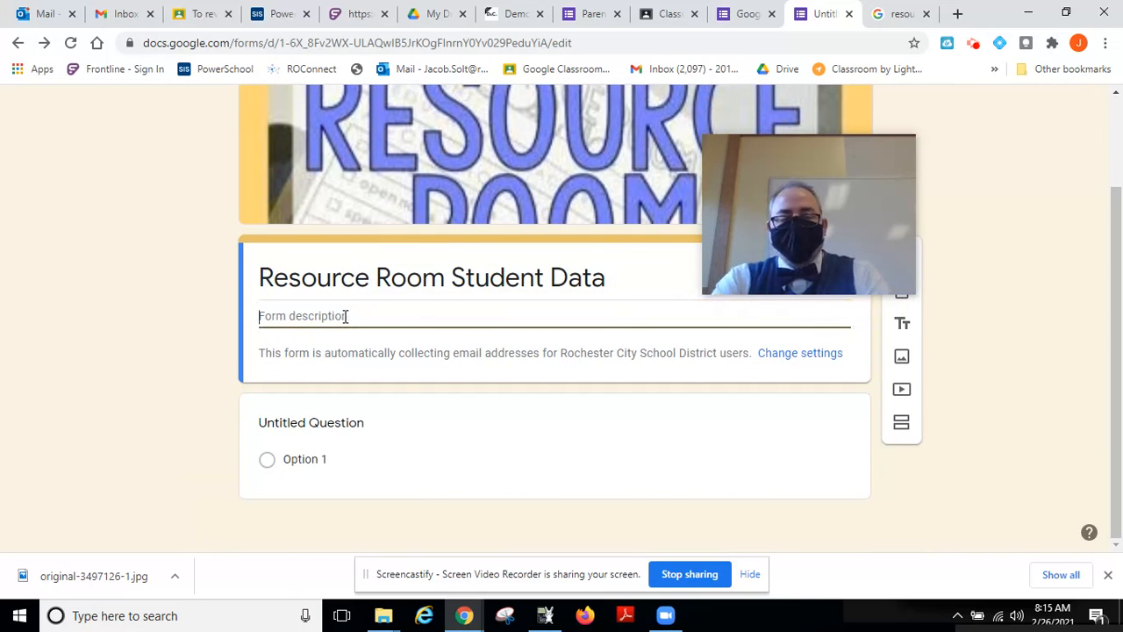
pyautogui.tripleClick(345, 279)
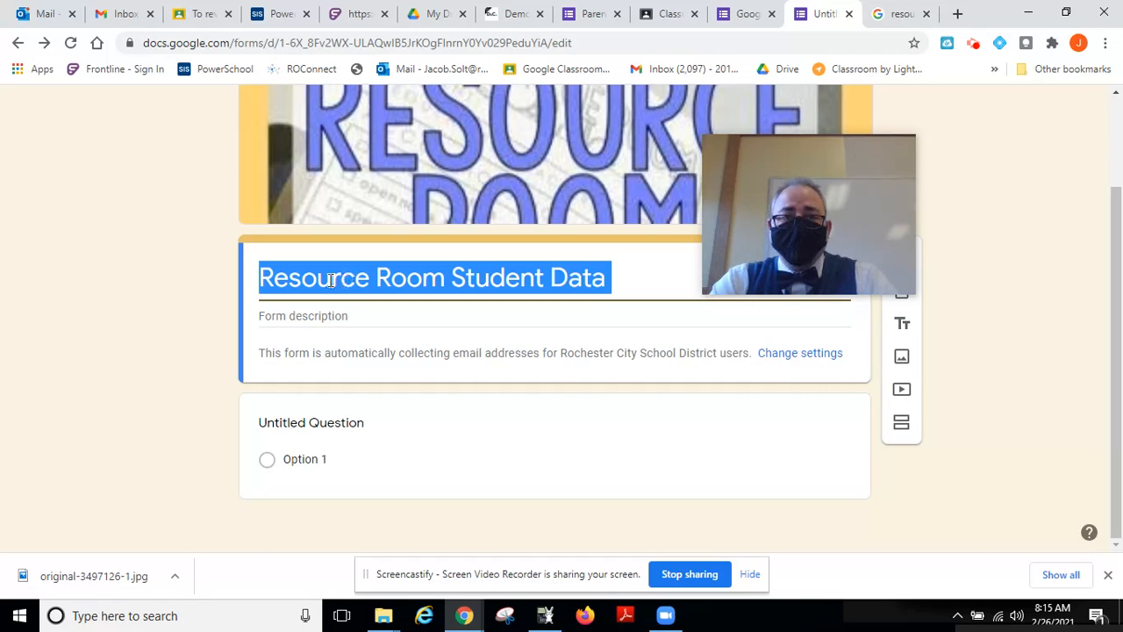
pyautogui.scroll(2, 388, 290)
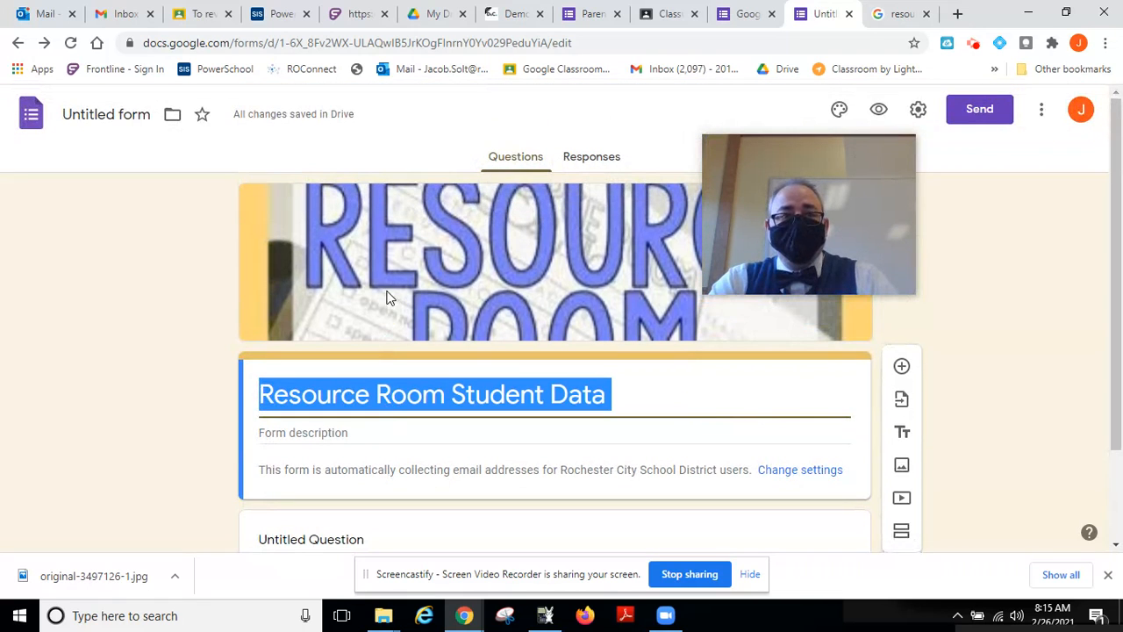
pyautogui.click(97, 116)
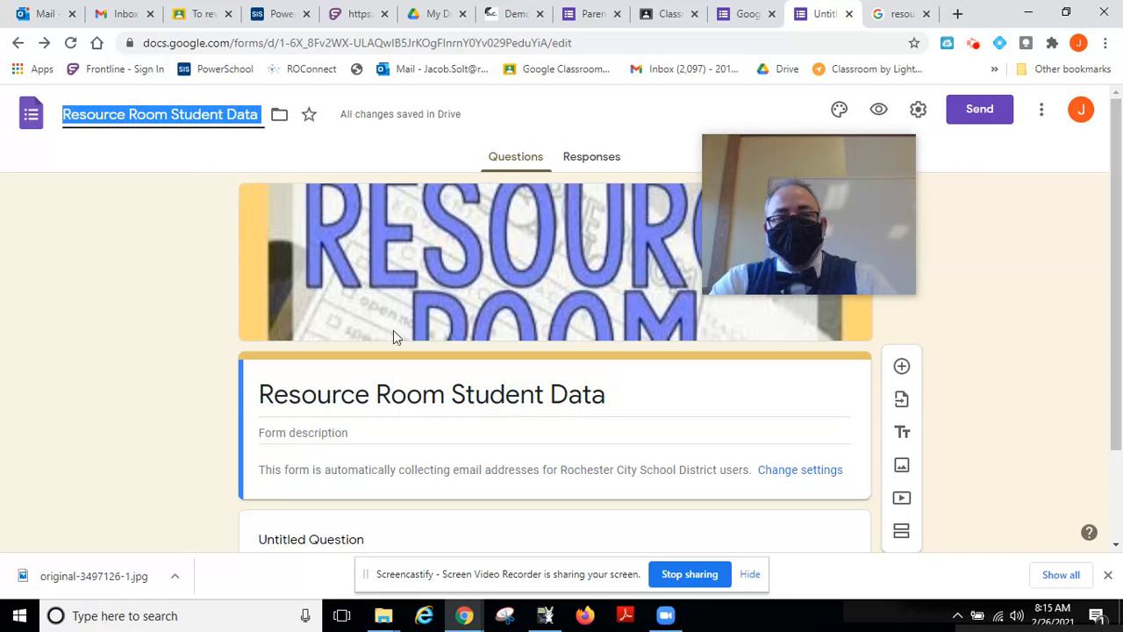
pyautogui.tripleClick(463, 395)
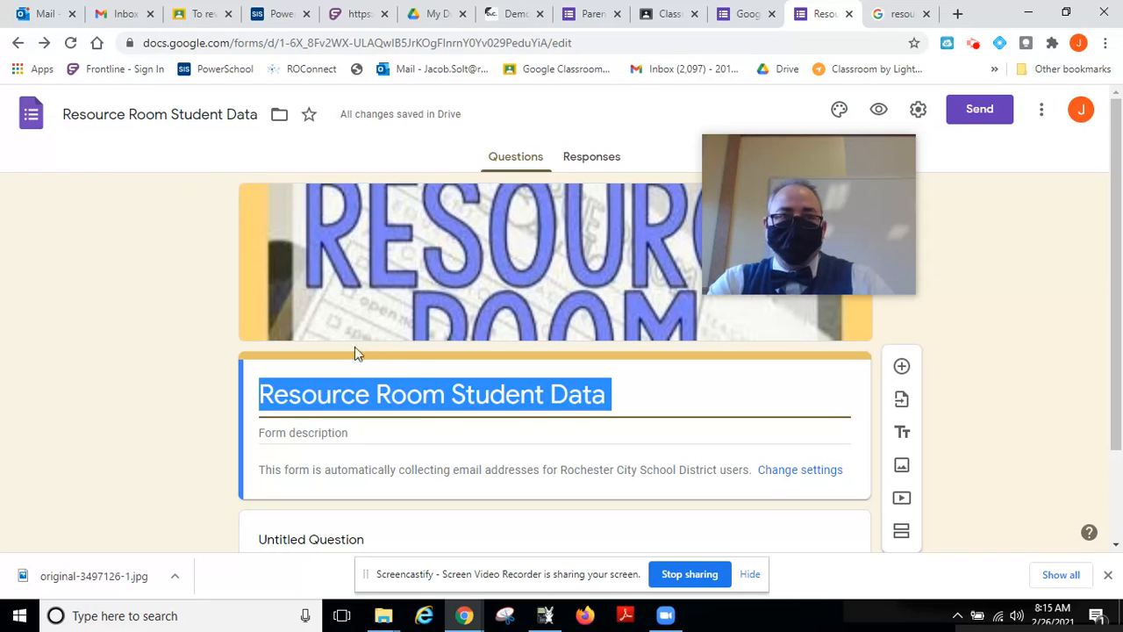
# - Fill in the form description with four lines: Learning Targets, Vocabulary, Standards and Plan of Instruction
pyautogui.click(388, 435)
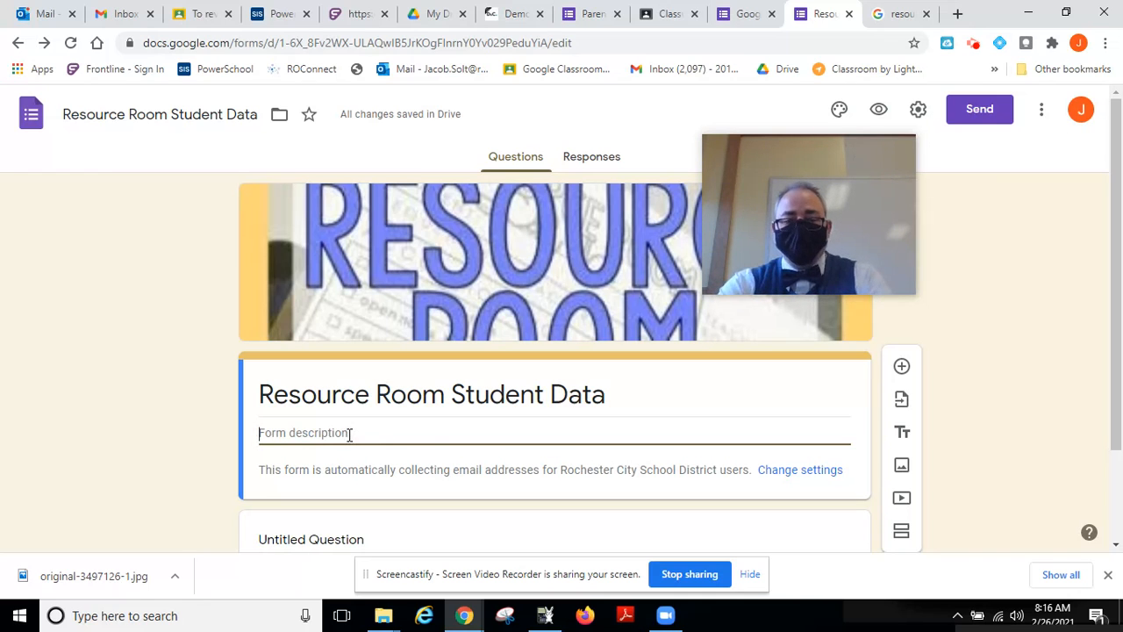
pyautogui.write('Le')
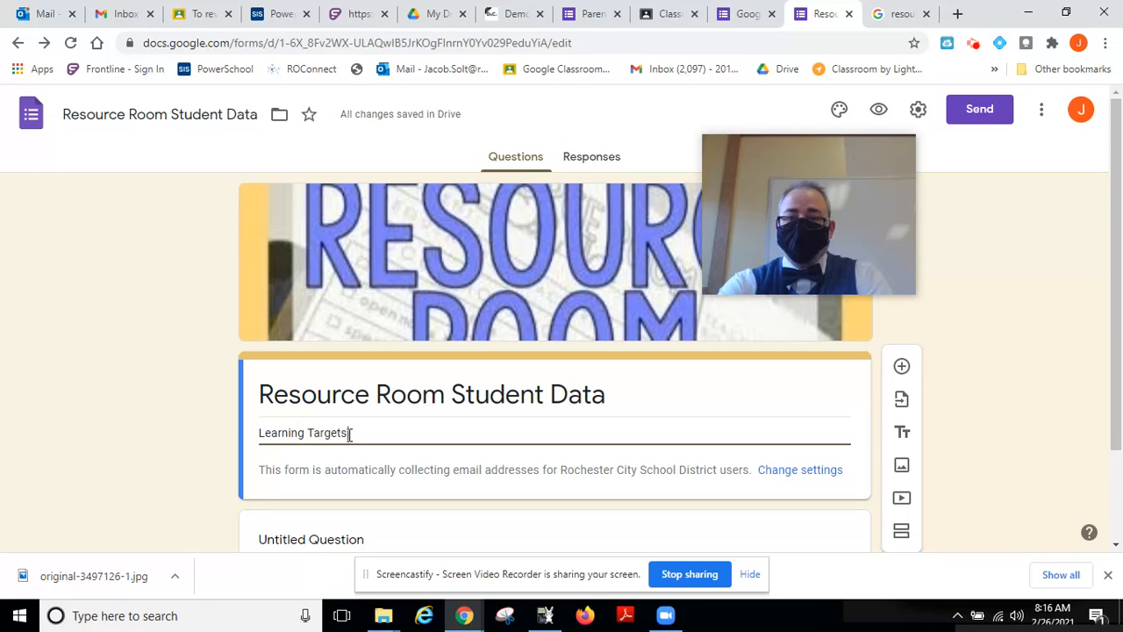
pyautogui.write('arning Targets')
pyautogui.press('Return')
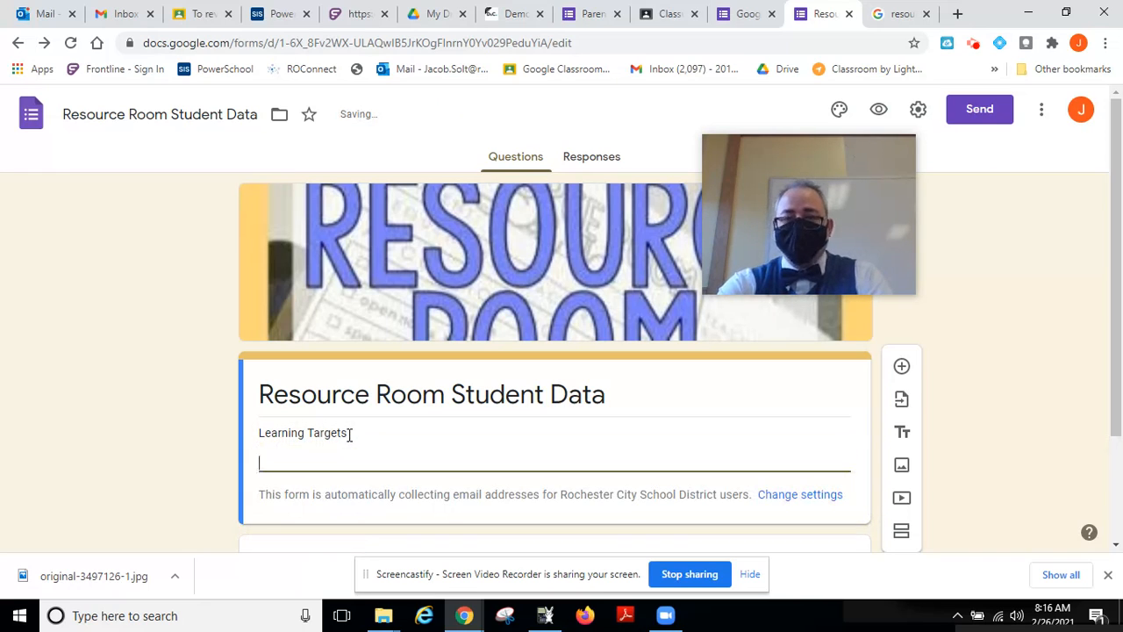
pyautogui.write('Vocab')
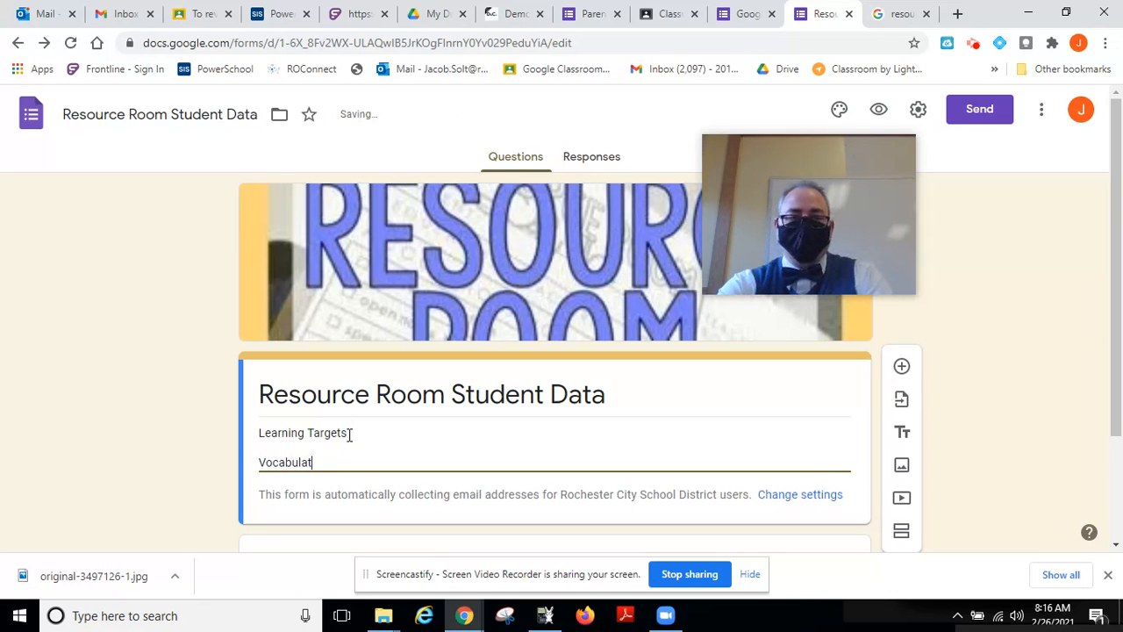
pyautogui.write('ulary')
pyautogui.press('Return')
pyautogui.write('Standards')
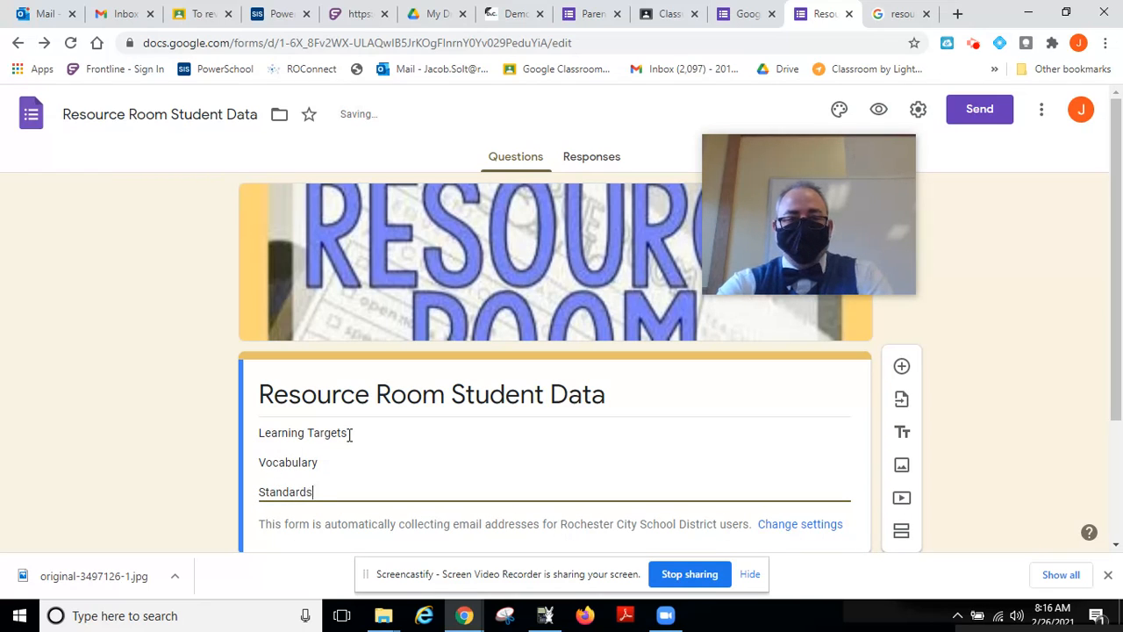
pyautogui.press('Return')
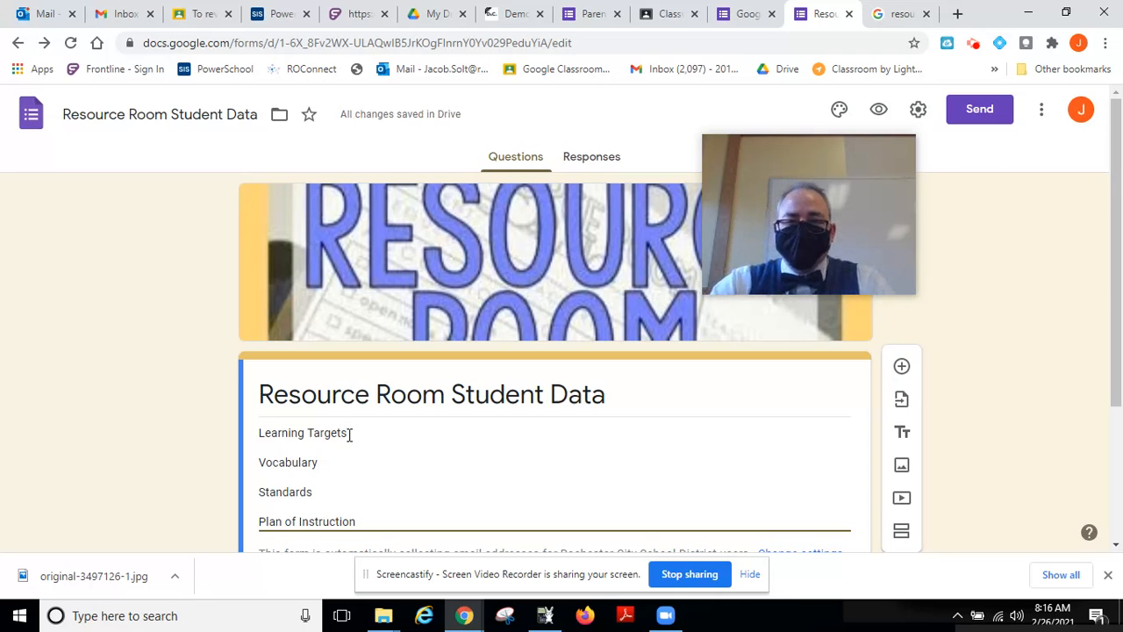
pyautogui.scroll(-2, 79, 435)
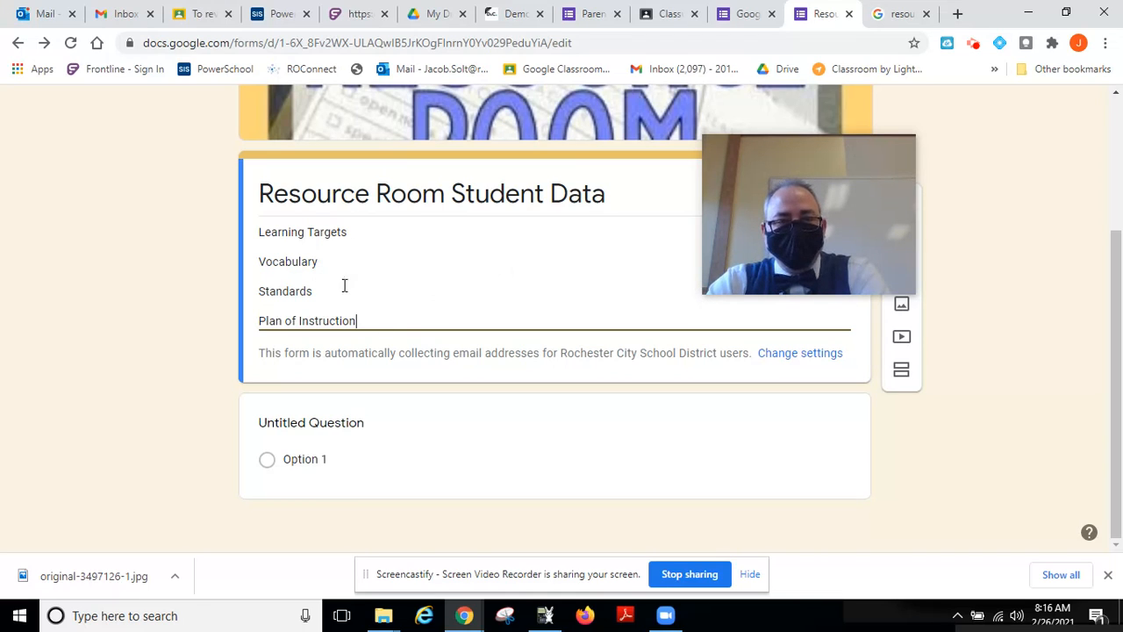
pyautogui.click(388, 289)
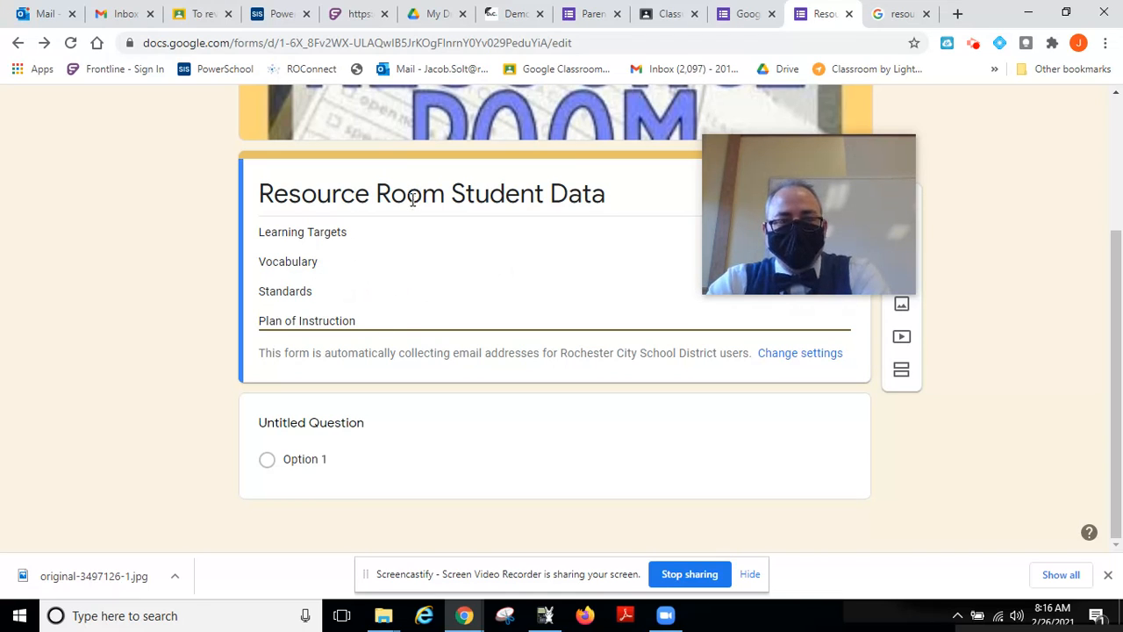
# - Title the untitled question "Student:" and set its type to Checkboxes
pyautogui.click(388, 430)
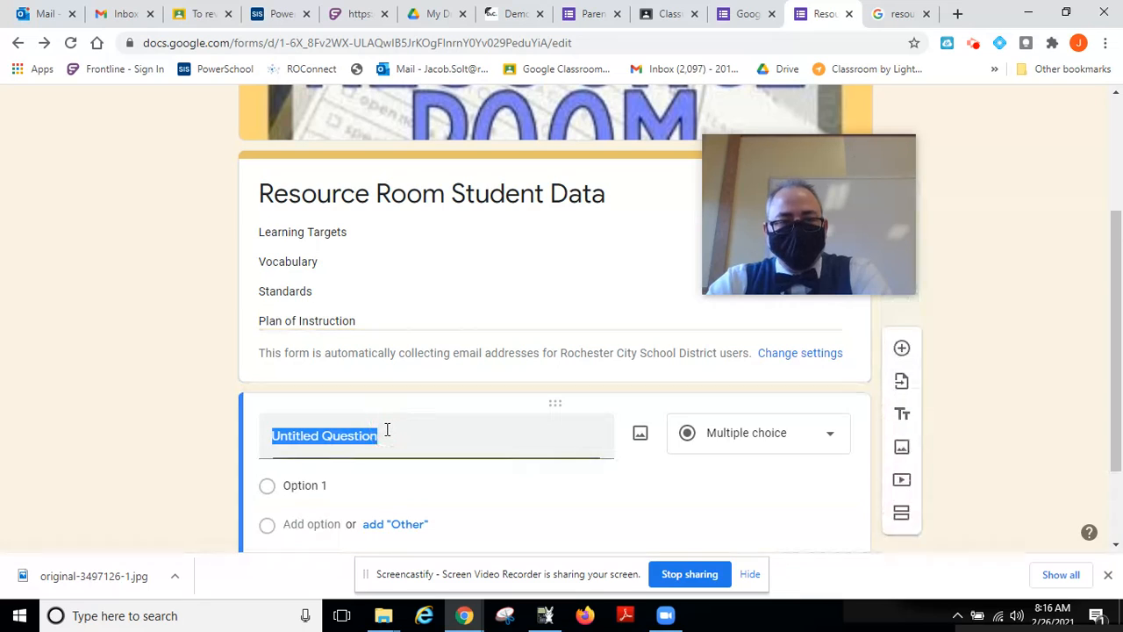
pyautogui.write('Student:')
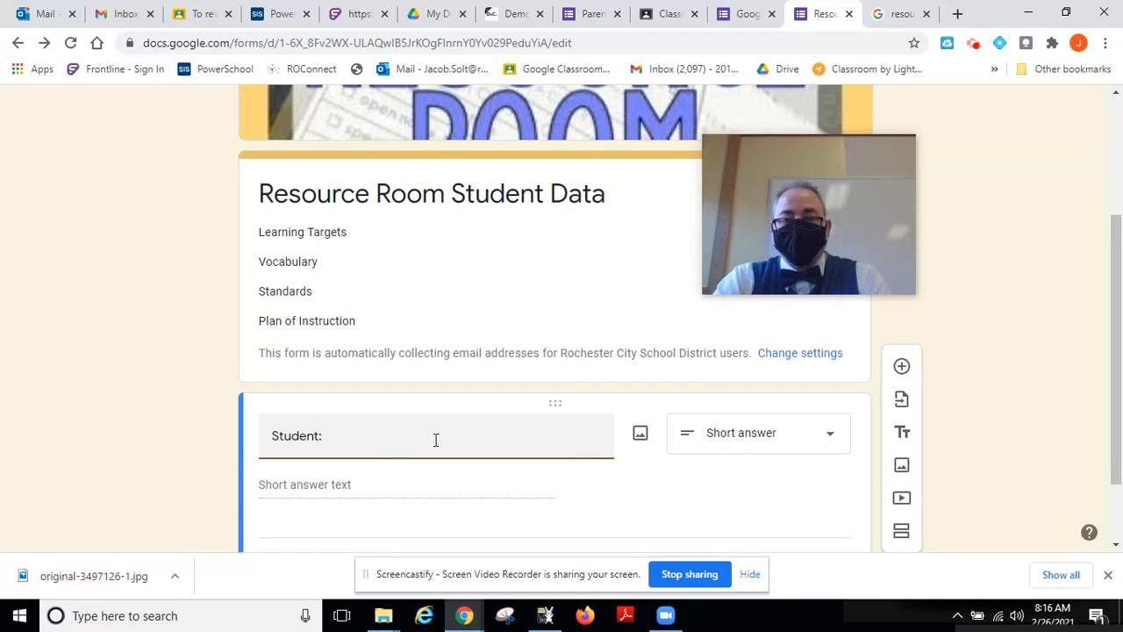
pyautogui.click(730, 448)
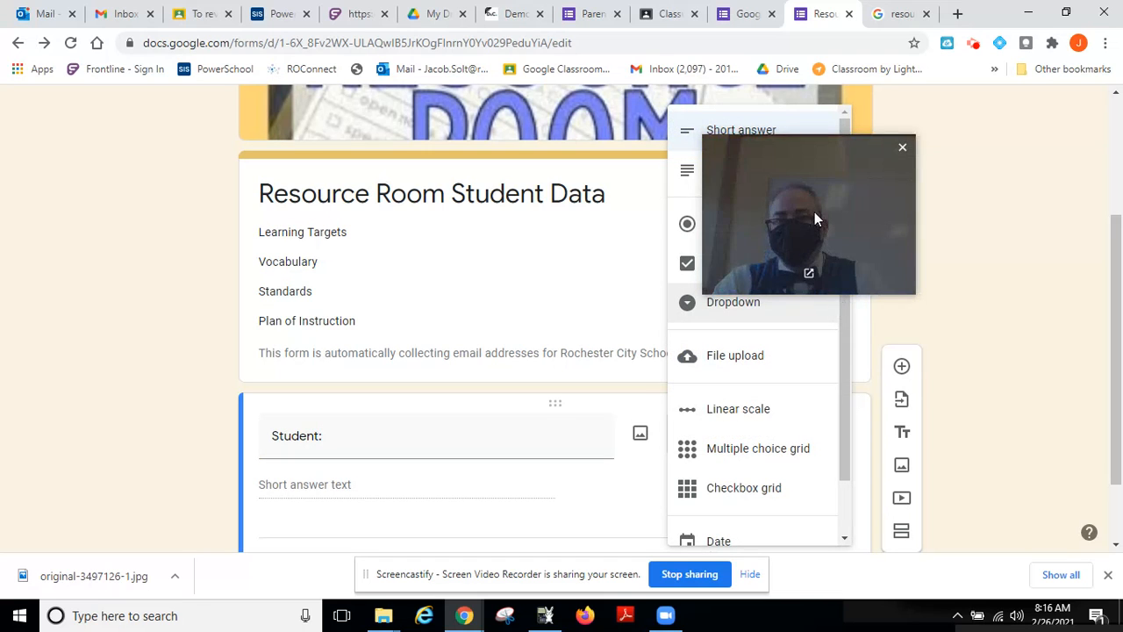
pyautogui.moveTo(815, 212); pyautogui.dragTo(989, 194)
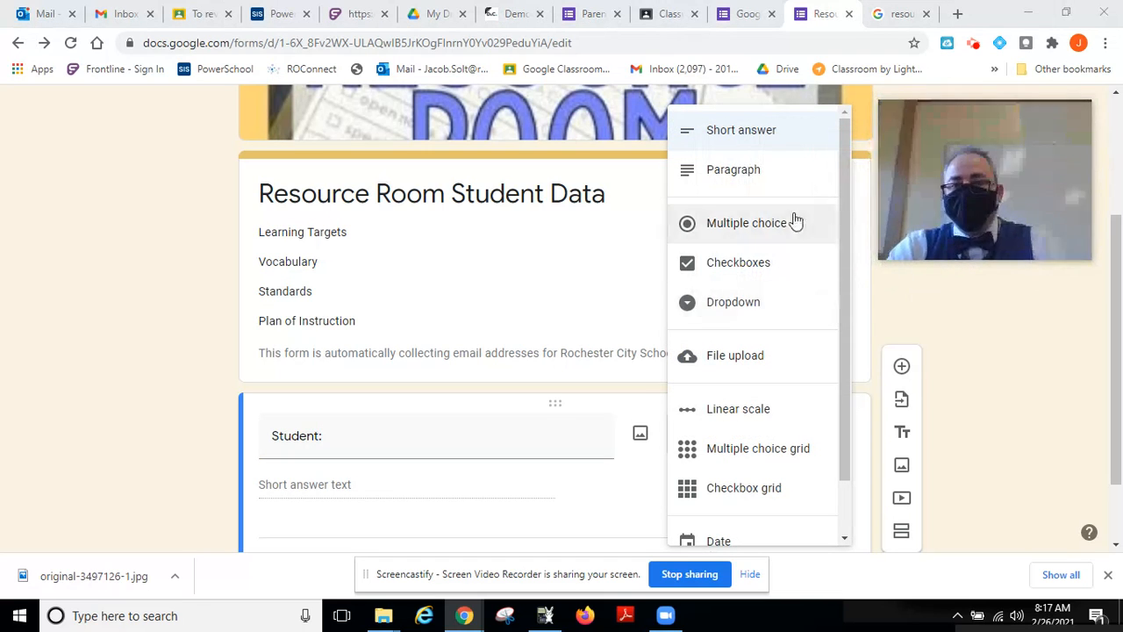
pyautogui.click(798, 266)
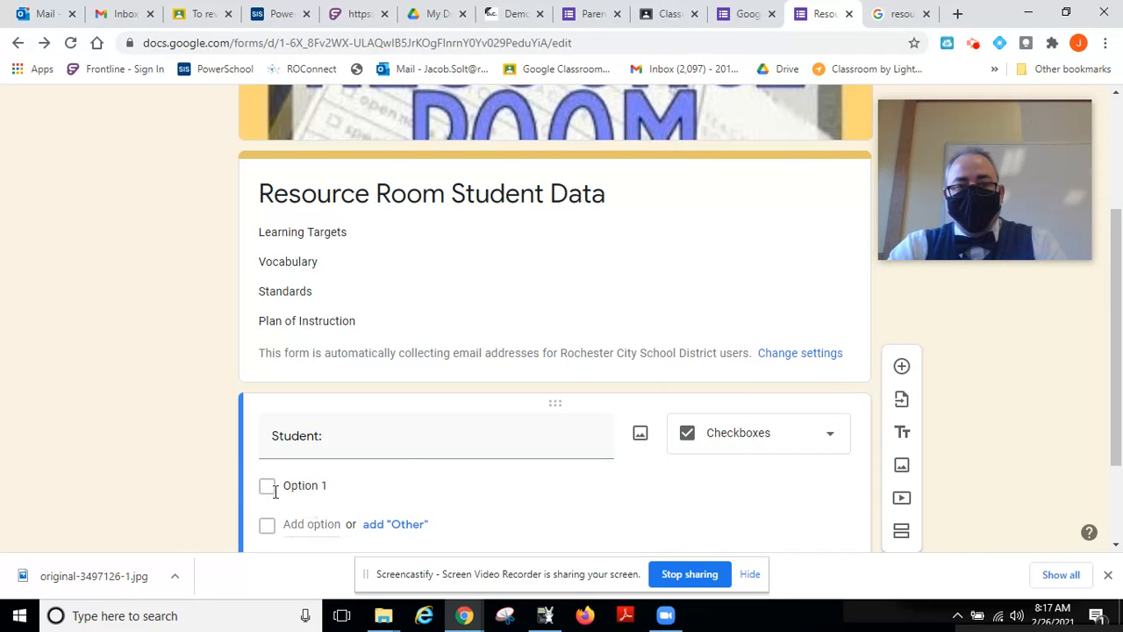
# - Enter two students' first names as the checkbox options of the Student question
pyautogui.click(313, 491)
pyautogui.write('Ryan')
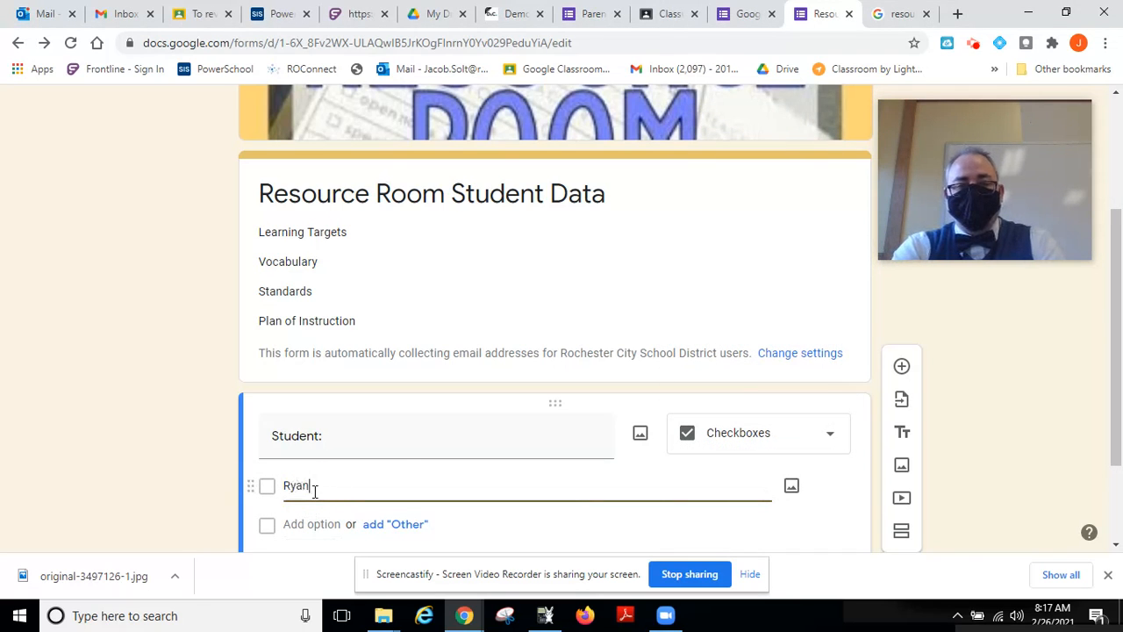
pyautogui.press('Return')
pyautogui.write('Kayla')
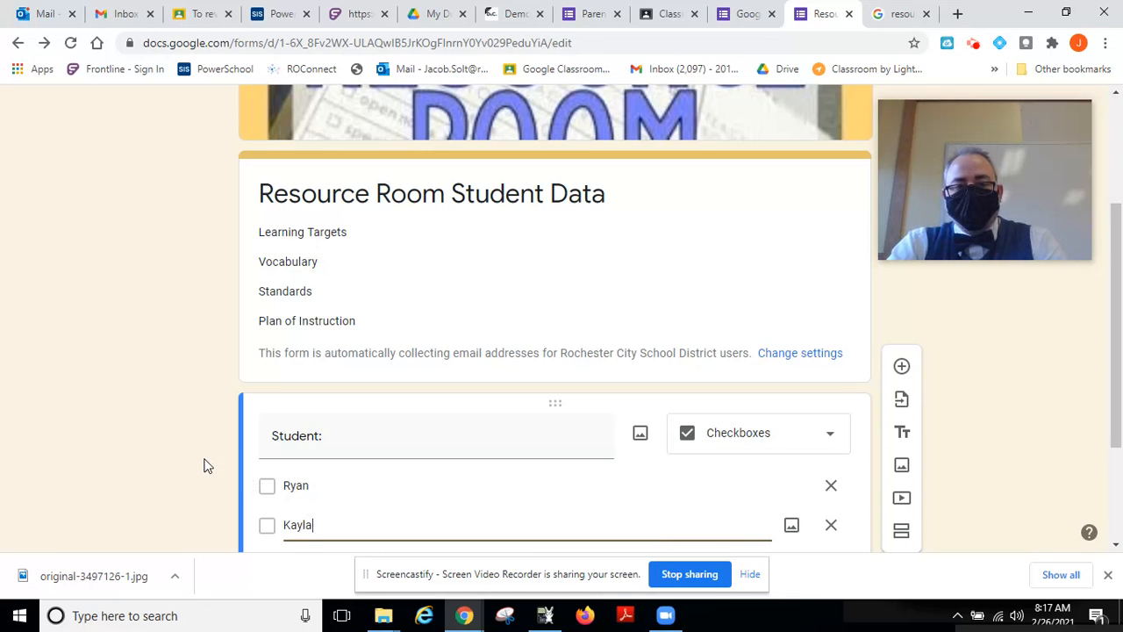
pyautogui.scroll(-2, 204, 465)
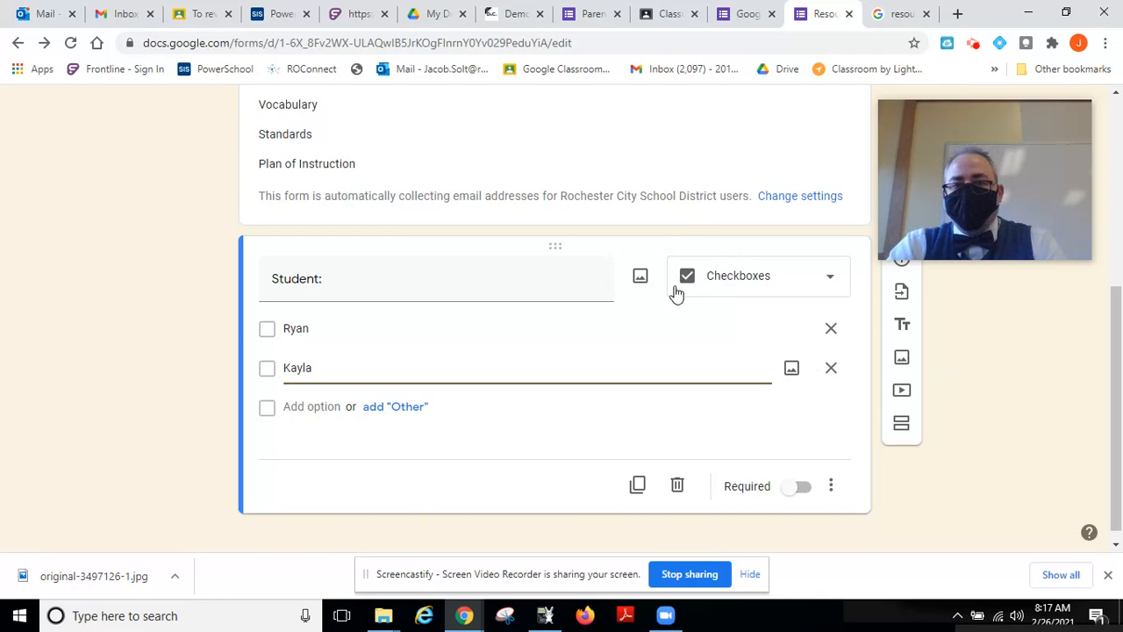
pyautogui.scroll(1, 649, 261)
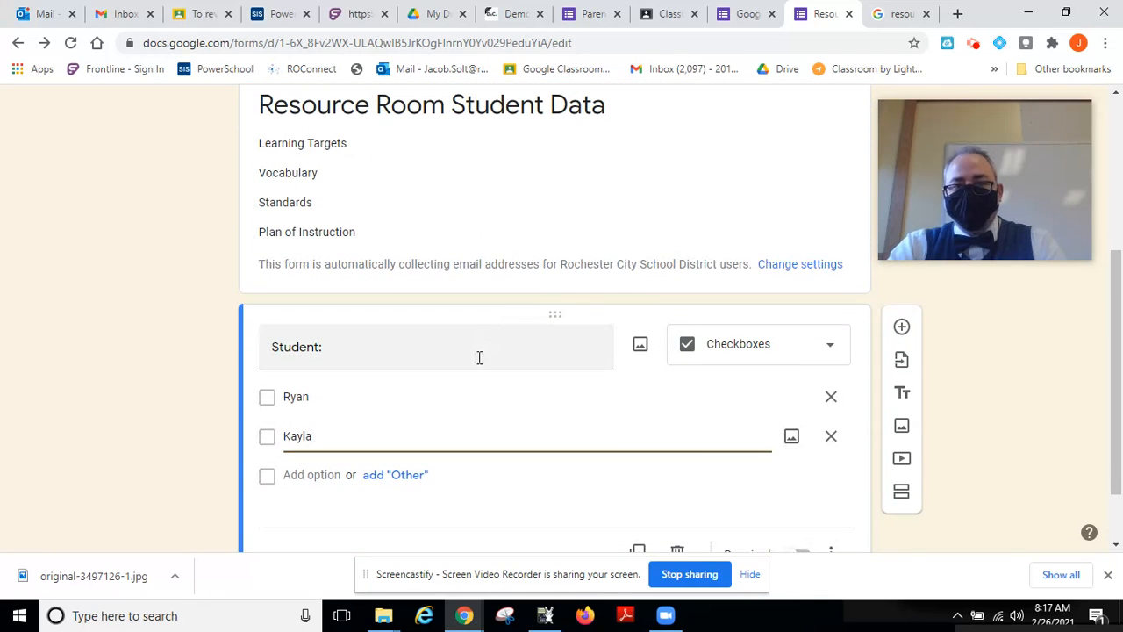
# - Insert a new question between the form description and the Student question and set its type to Date
pyautogui.click(693, 214)
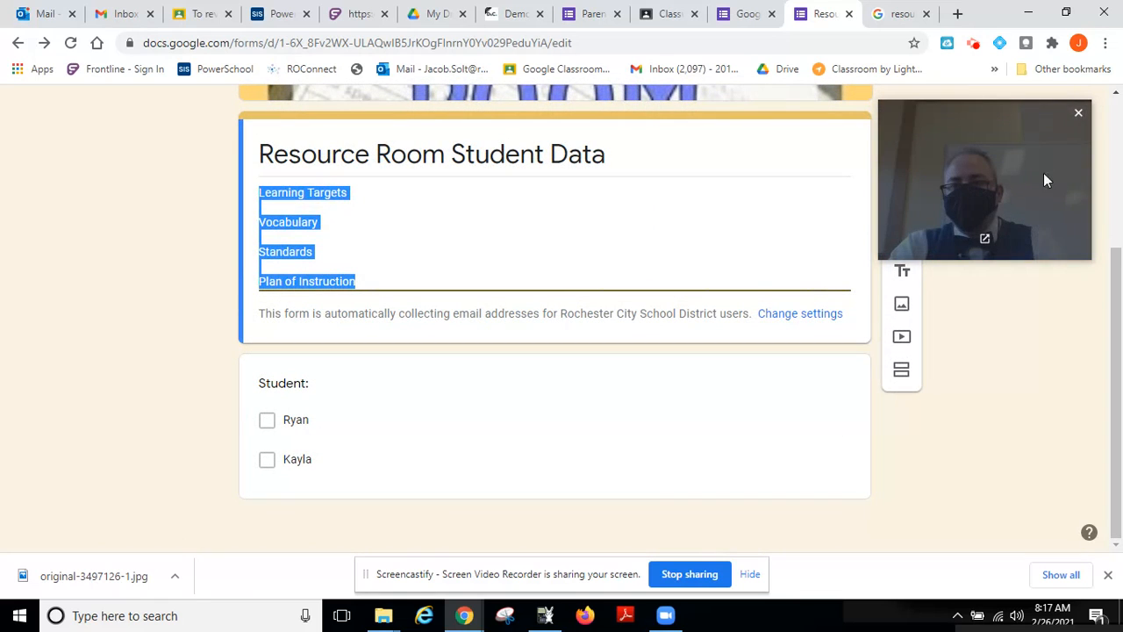
pyautogui.moveTo(1008, 169); pyautogui.dragTo(1067, 162)
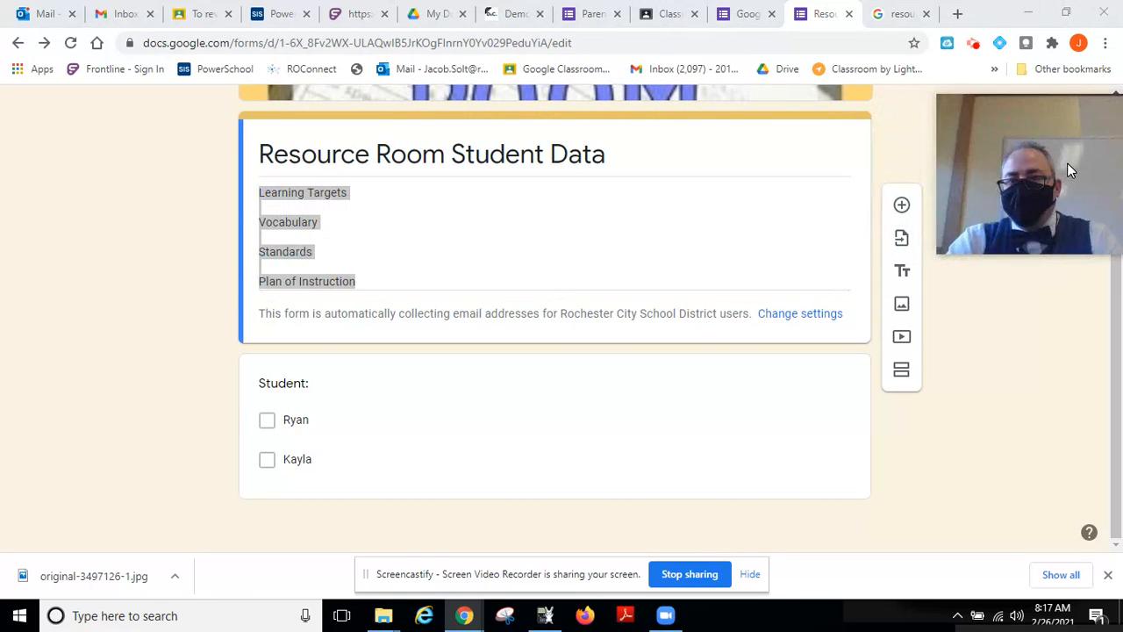
pyautogui.click(901, 205)
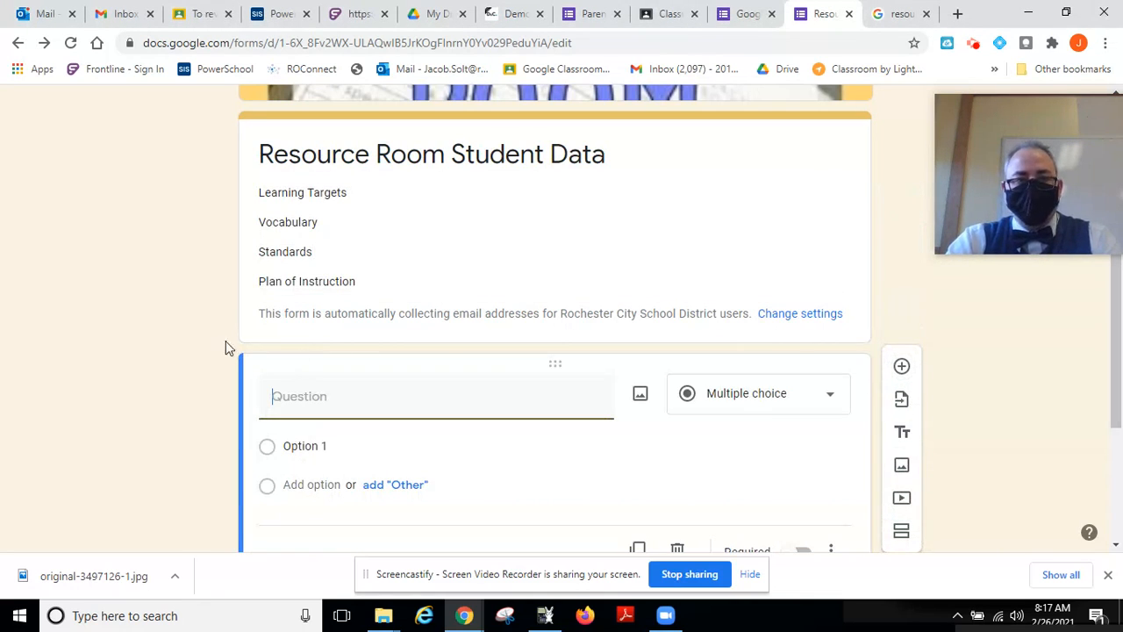
pyautogui.scroll(-3, 222, 339)
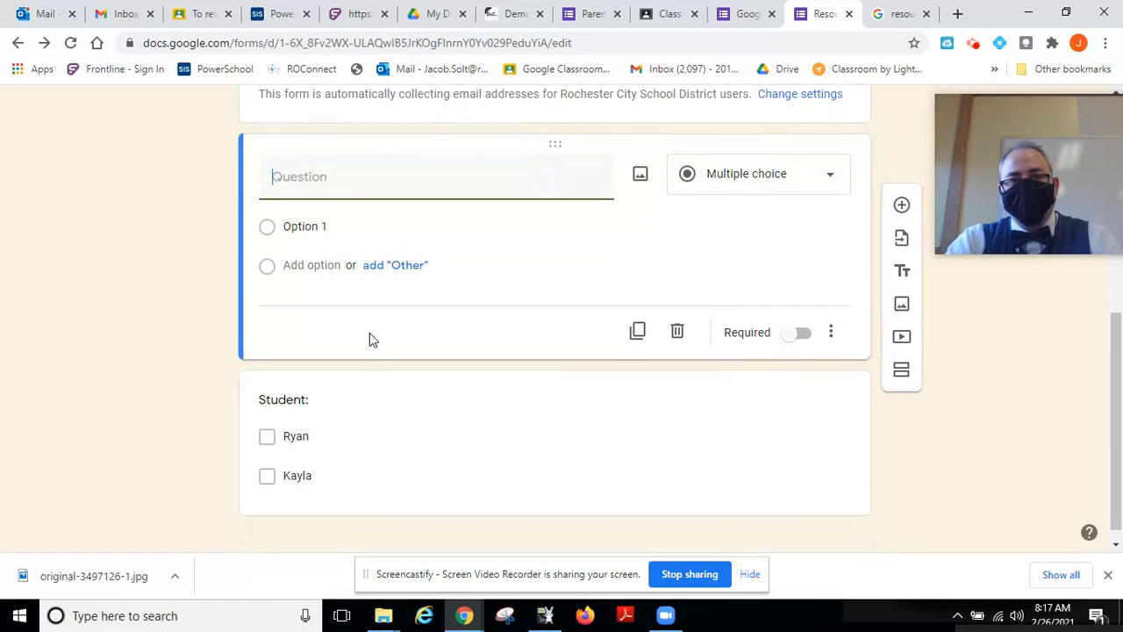
pyautogui.click(727, 173)
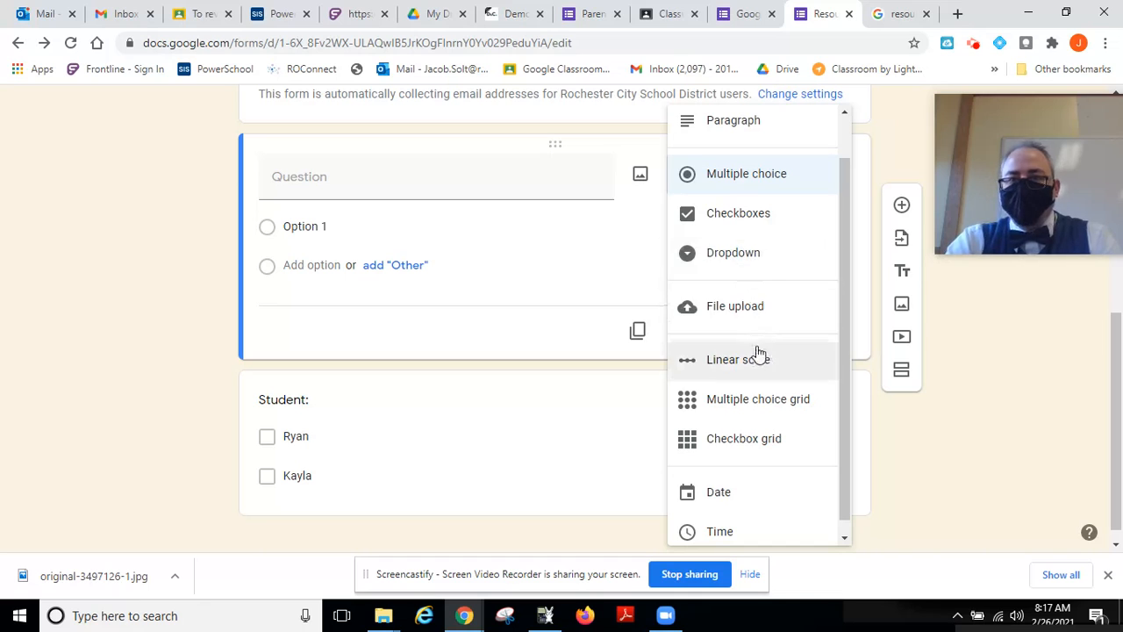
pyautogui.click(725, 492)
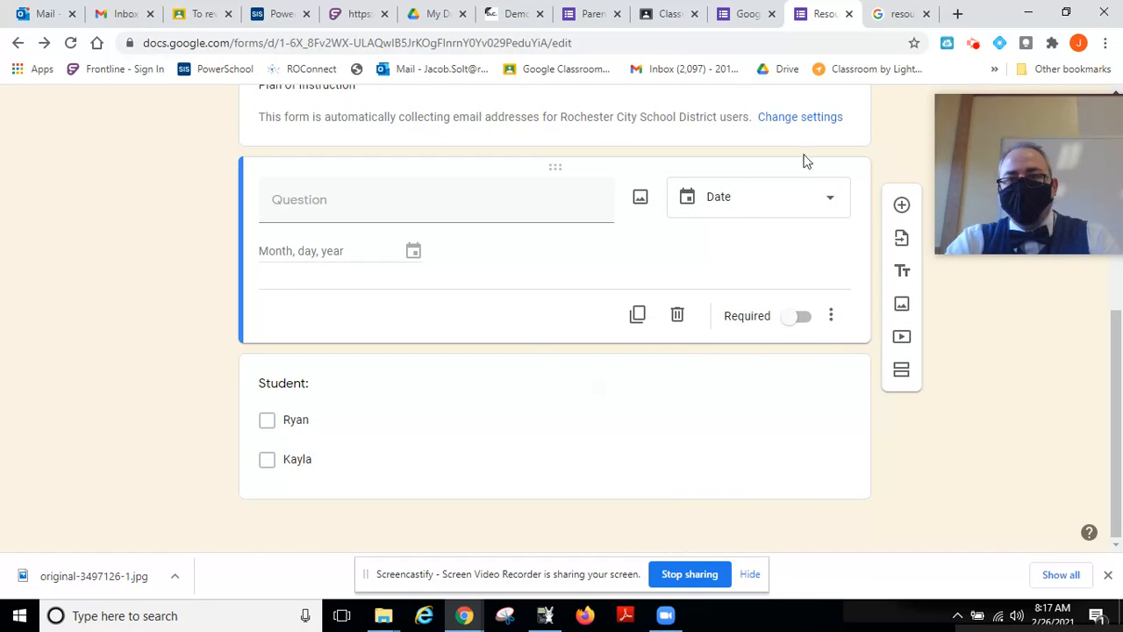
# - Examine the available question types for the new question and keep Date selected
pyautogui.click(744, 200)
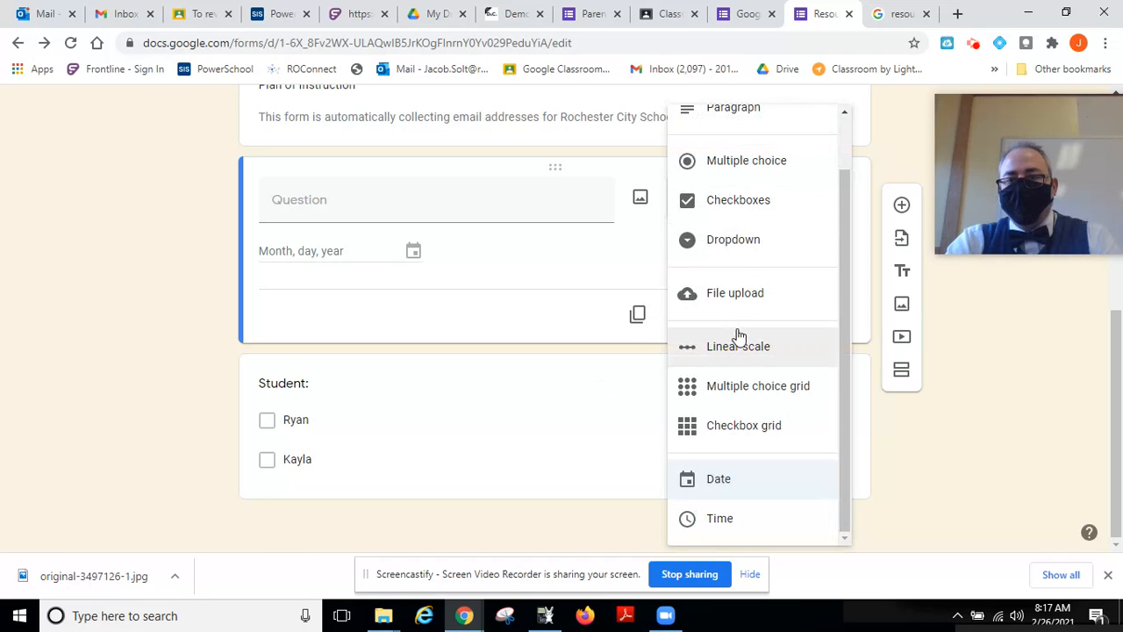
pyautogui.scroll(1, 738, 336)
pyautogui.scroll(-1, 738, 335)
pyautogui.scroll(1, 738, 335)
pyautogui.scroll(-1, 736, 334)
pyautogui.scroll(1, 735, 334)
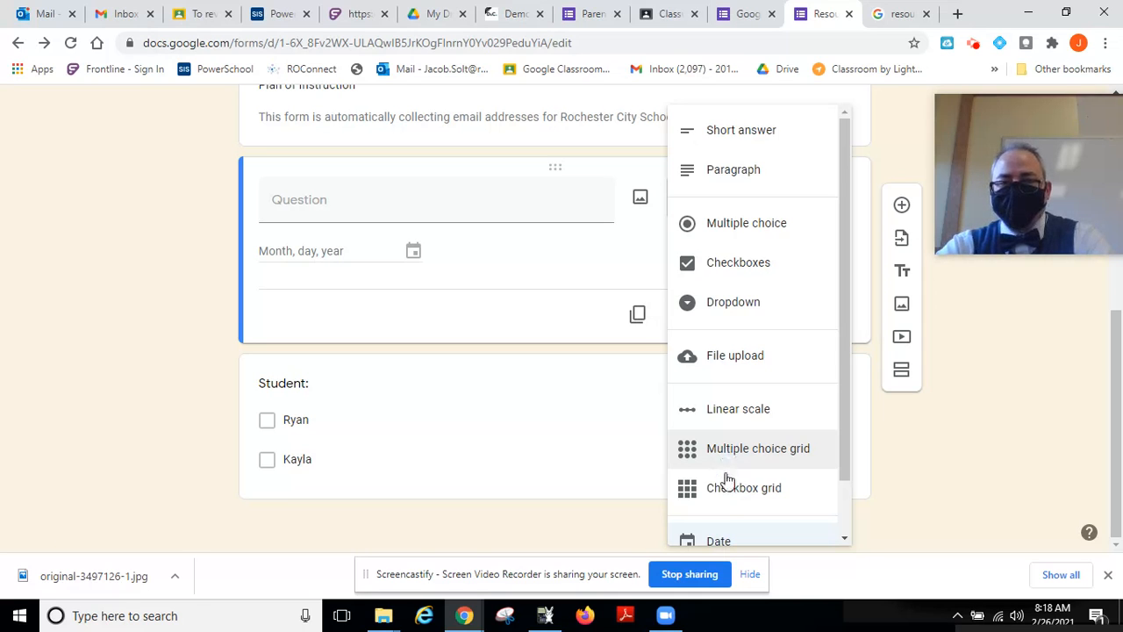
pyautogui.scroll(-1, 726, 503)
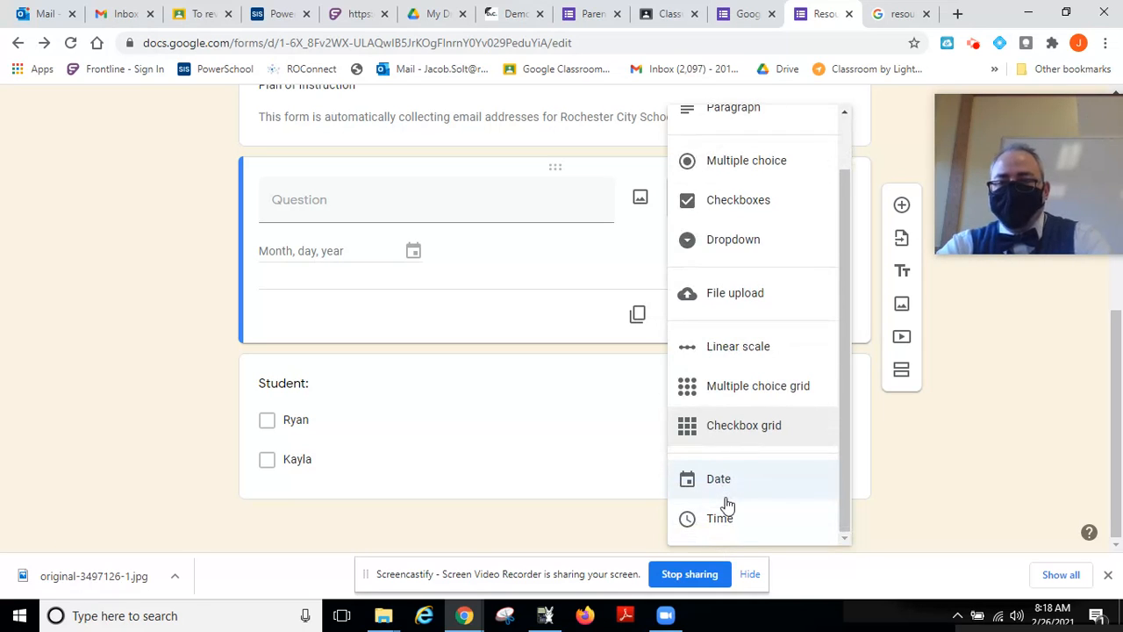
pyautogui.click(735, 484)
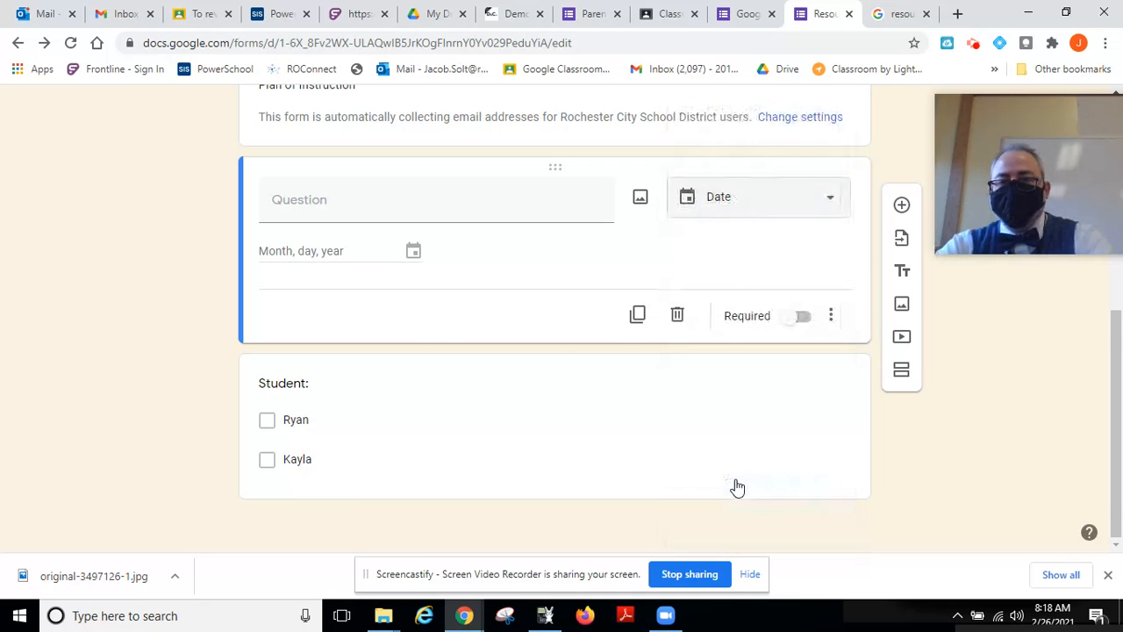
# - Title the date question "Today's date:"
pyautogui.click(439, 213)
pyautogui.write("Today'")
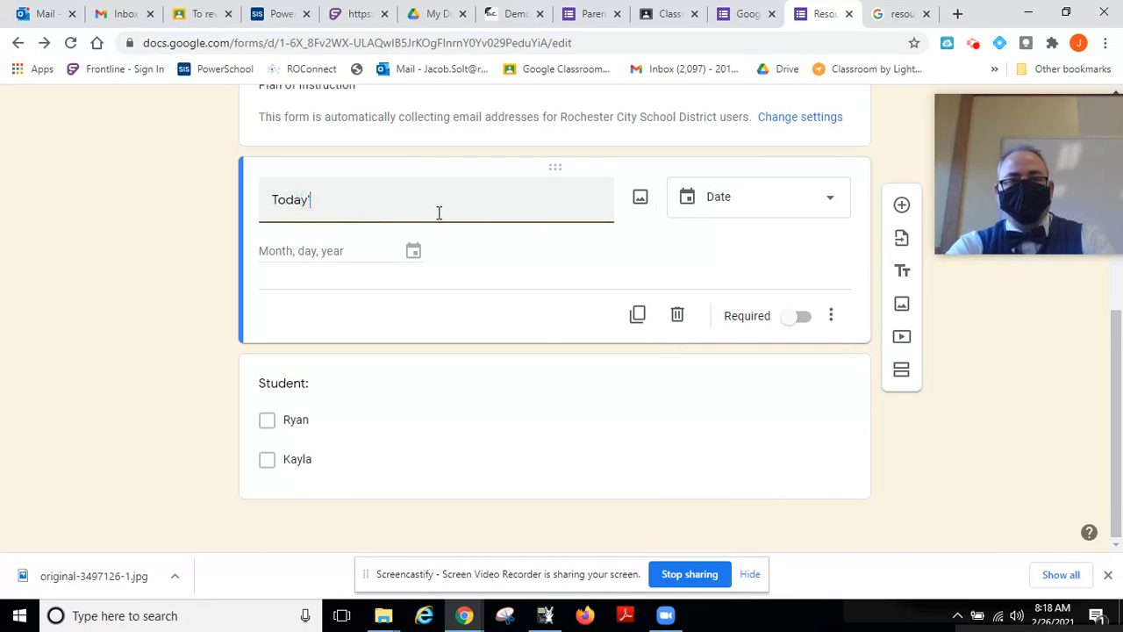
pyautogui.write('s date')
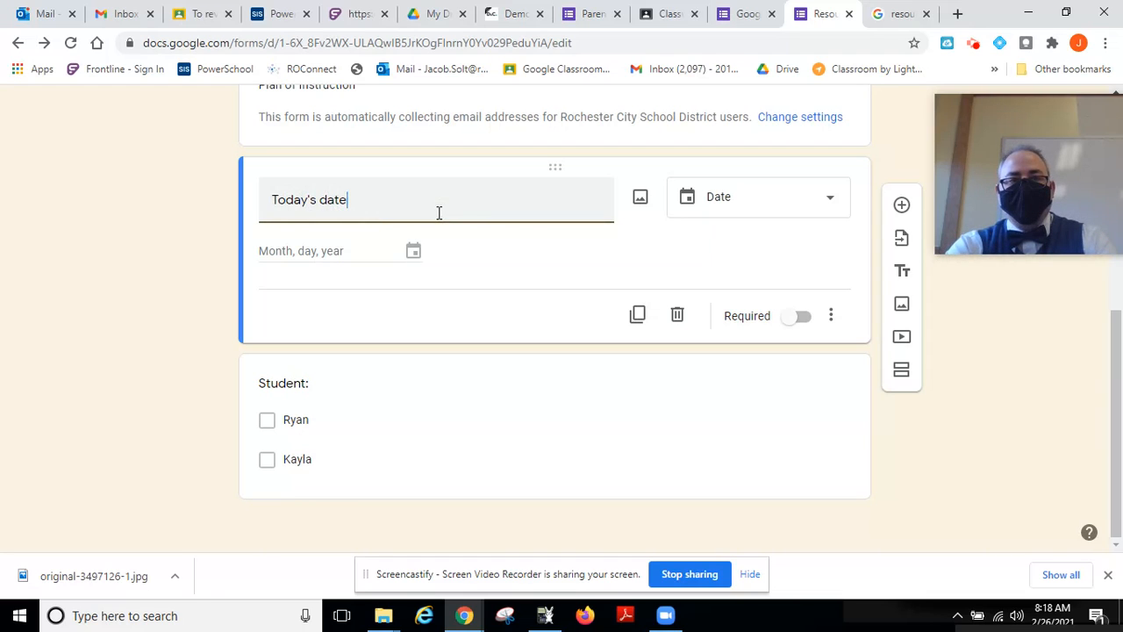
pyautogui.write(':')
# - Add a new multiple-choice question below the Student question
pyautogui.click(681, 436)
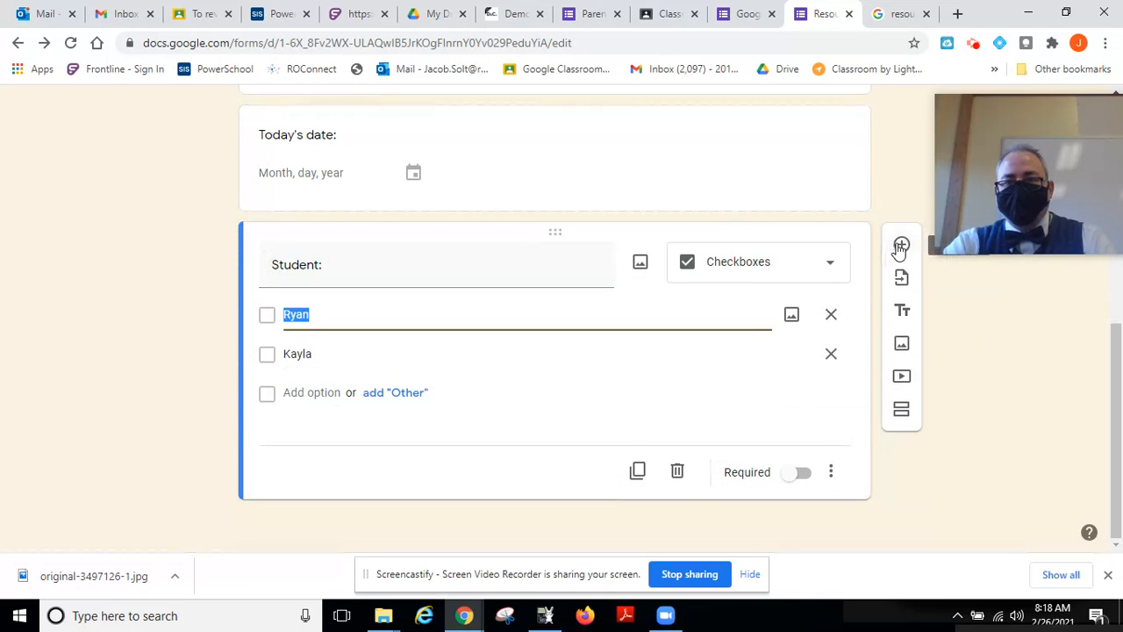
pyautogui.click(899, 248)
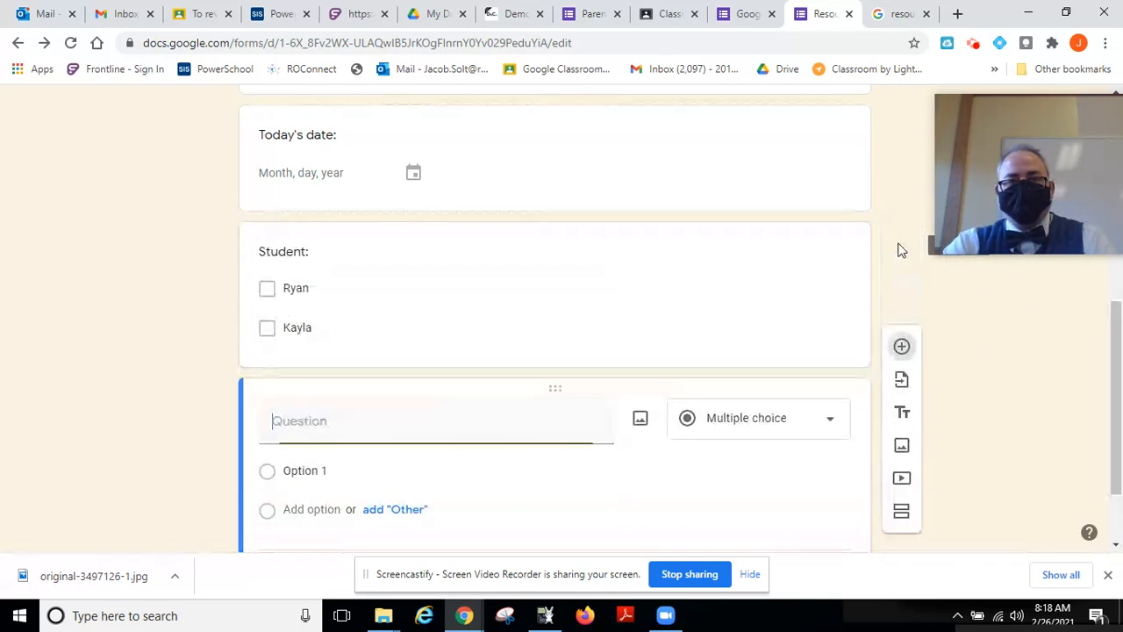
pyautogui.click(571, 328)
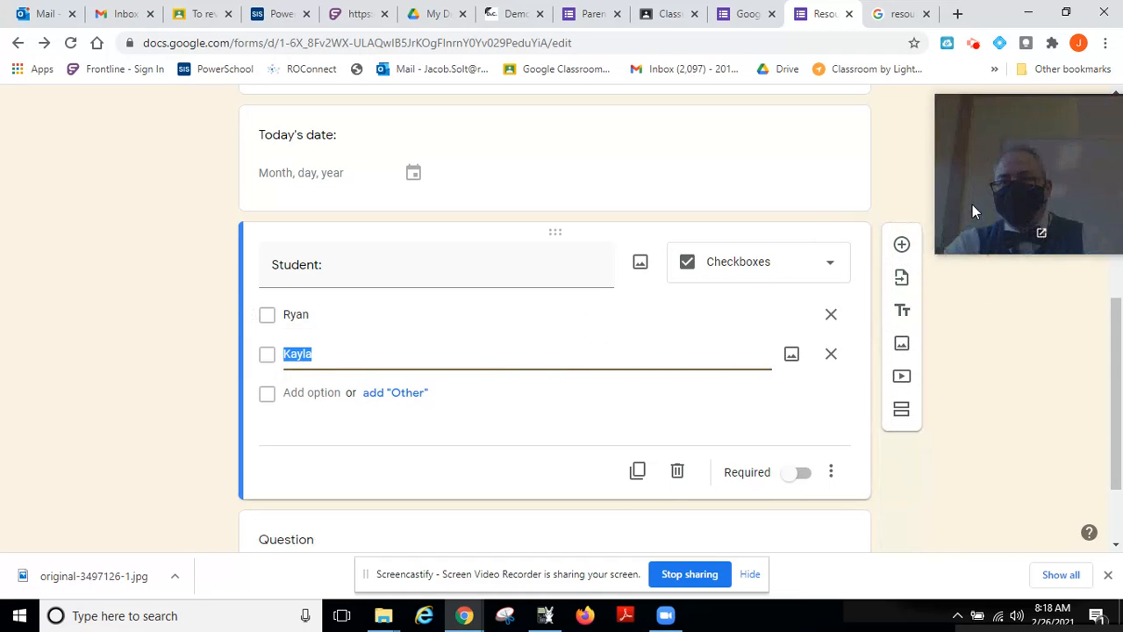
pyautogui.moveTo(972, 205); pyautogui.dragTo(972, 170)
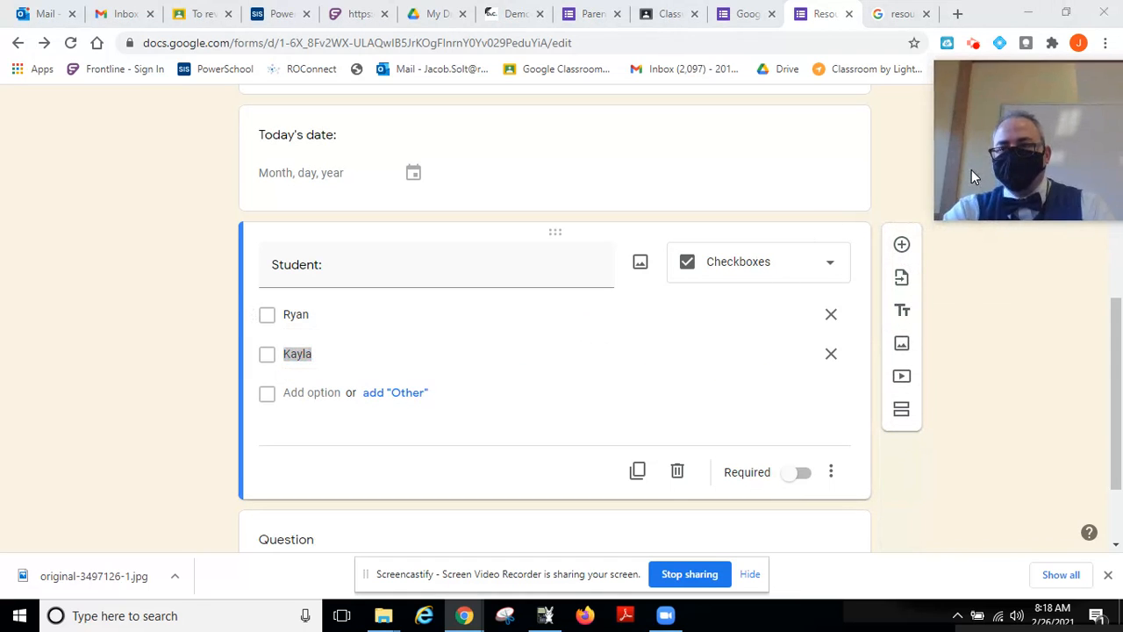
pyautogui.click(901, 246)
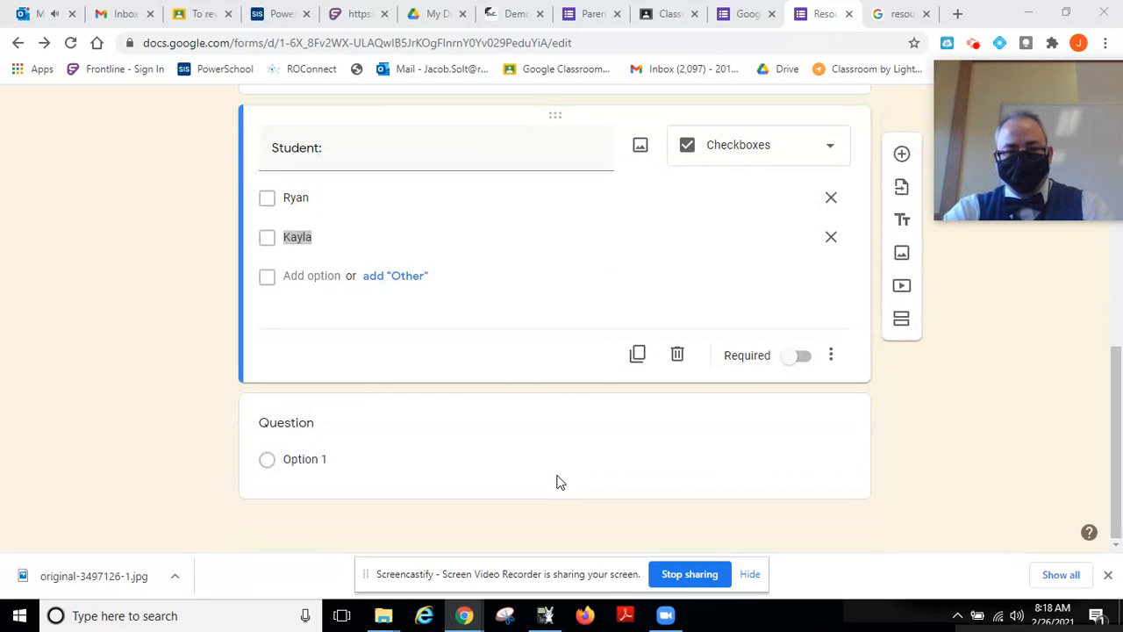
# - Title the new multiple-choice question below the Student question "What is the student working on?"
pyautogui.click(351, 427)
pyautogui.write('Whast')
pyautogui.press('BackSpace')
pyautogui.press('BackSpace')
pyautogui.write('t ')
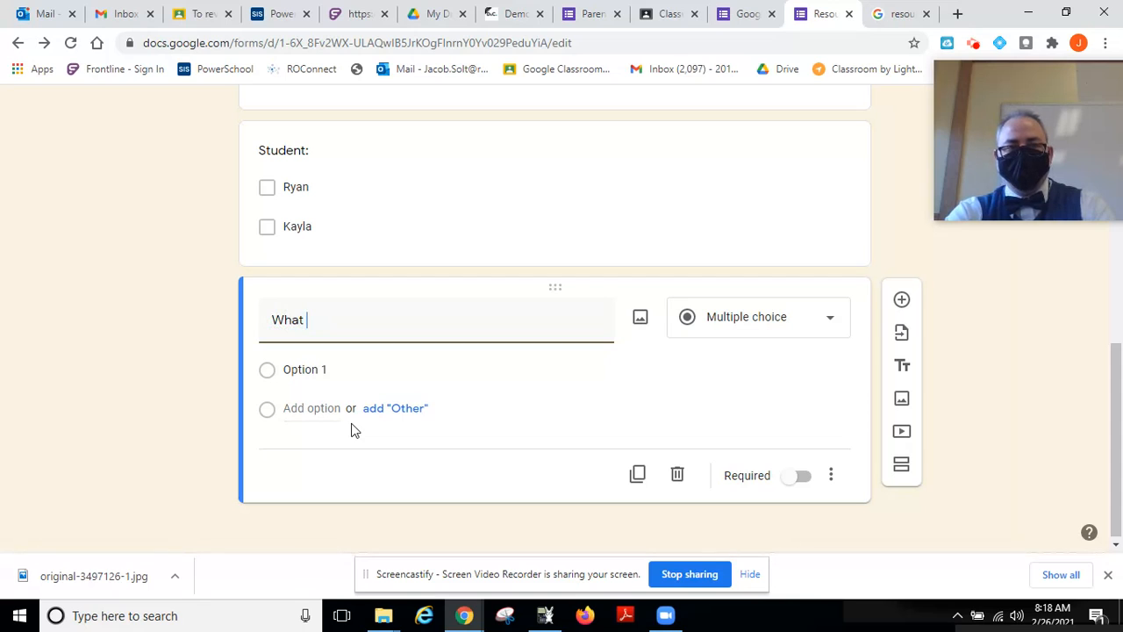
pyautogui.write('is the student wor')
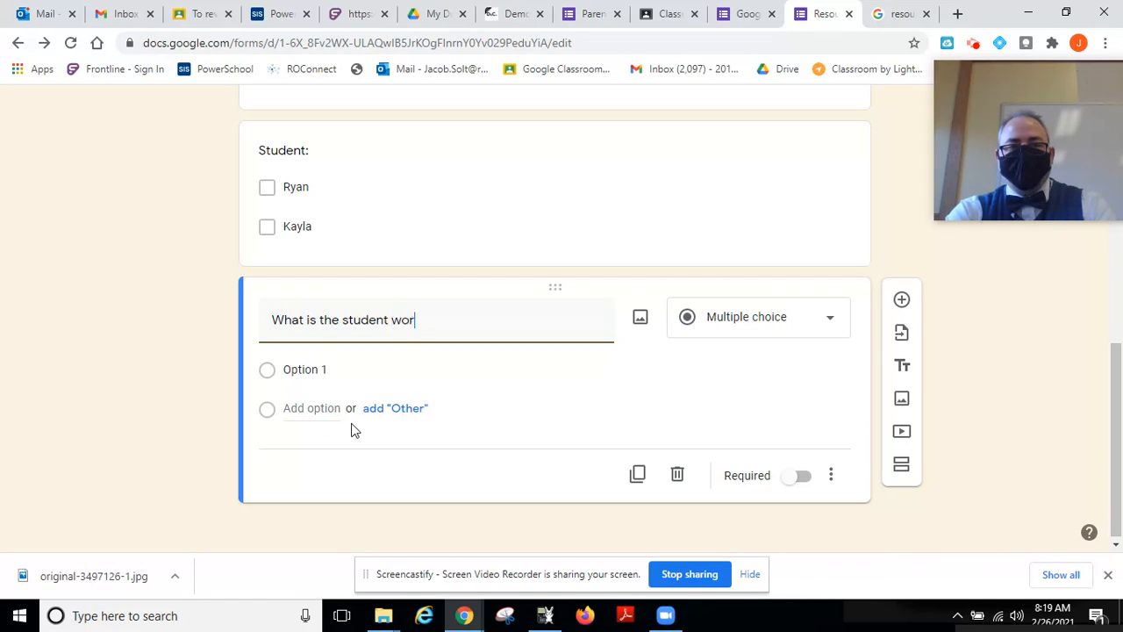
pyautogui.write('king on?')
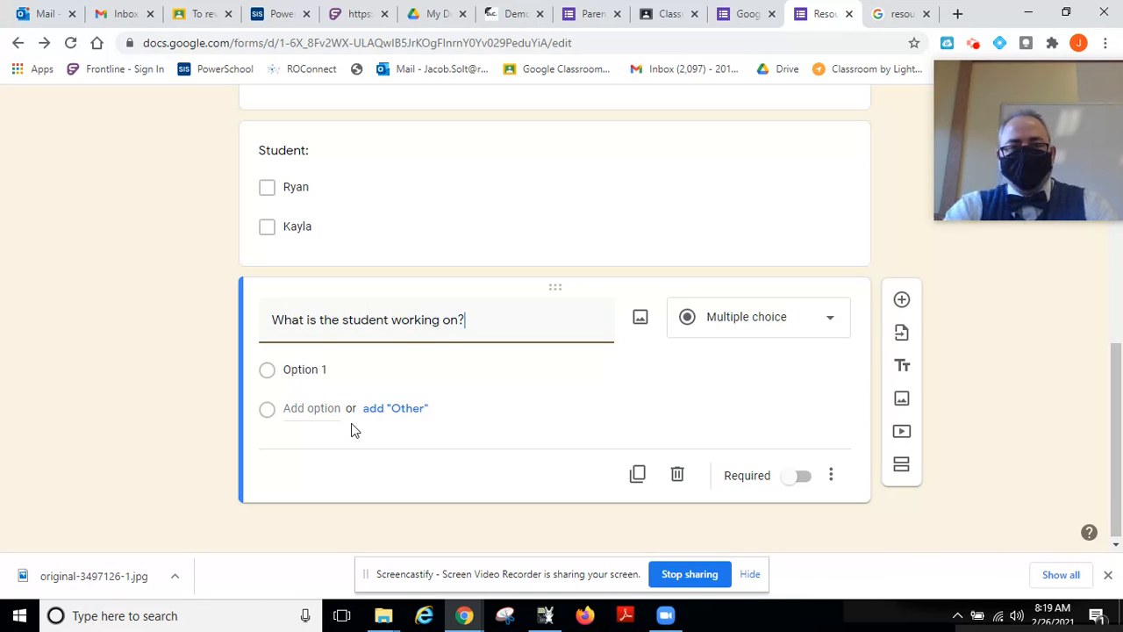
# - Enter Science, Math and Social Studies as the first three answer options of the "What is the student working on?" question
pyautogui.click(464, 372)
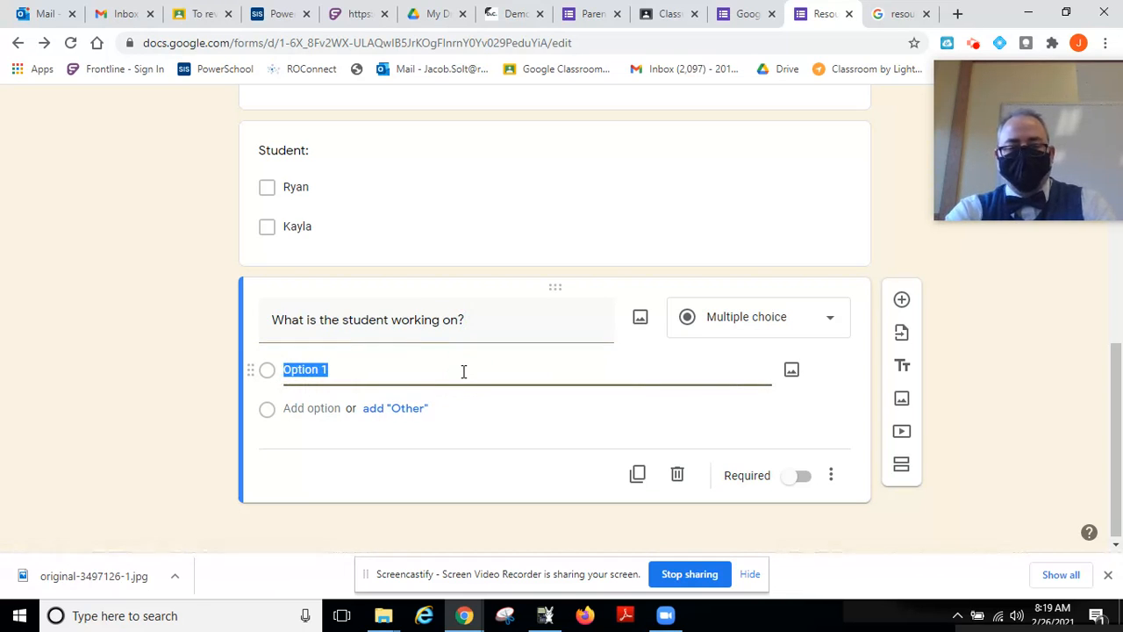
pyautogui.write('Sc')
pyautogui.press('Return')
pyautogui.write('Math')
pyautogui.press('Return')
pyautogui.write('Social Studies')
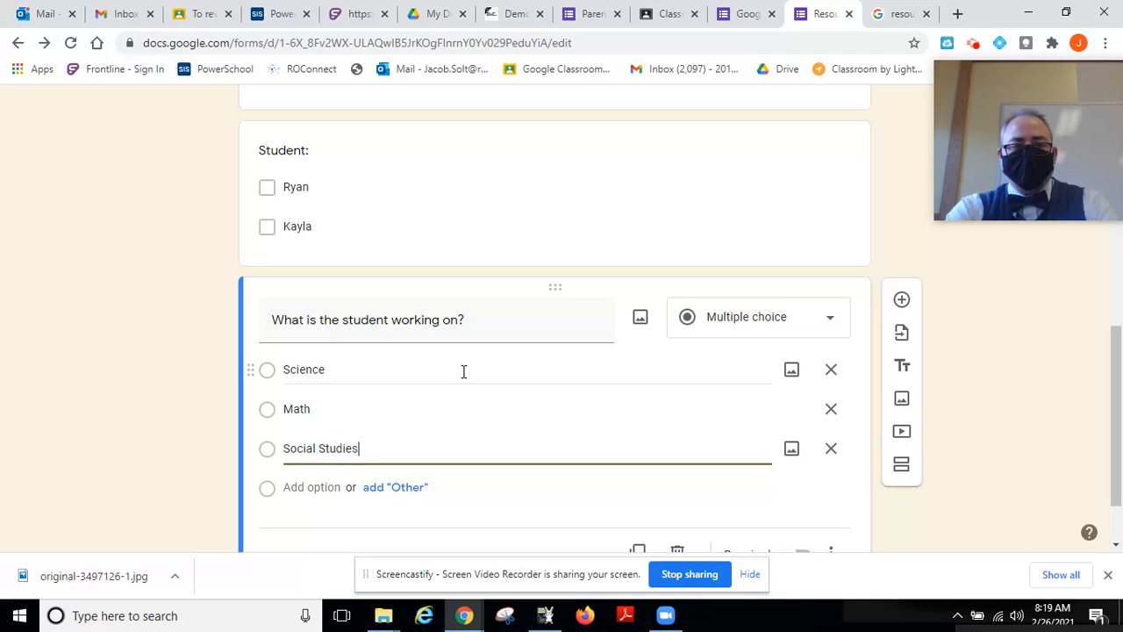
# - Add the answer options ELA, Elective and Unknown plus an "Other" choice after Social Studies
pyautogui.press('Return')
pyautogui.write('E')
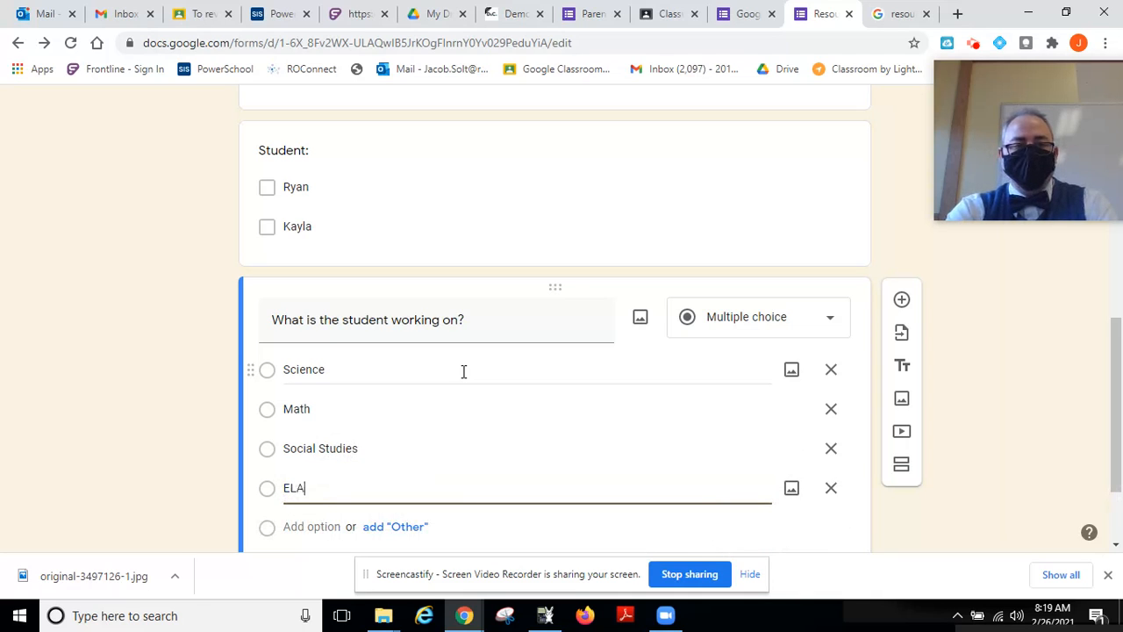
pyautogui.write('LA')
pyautogui.press('Return')
pyautogui.write('Elect')
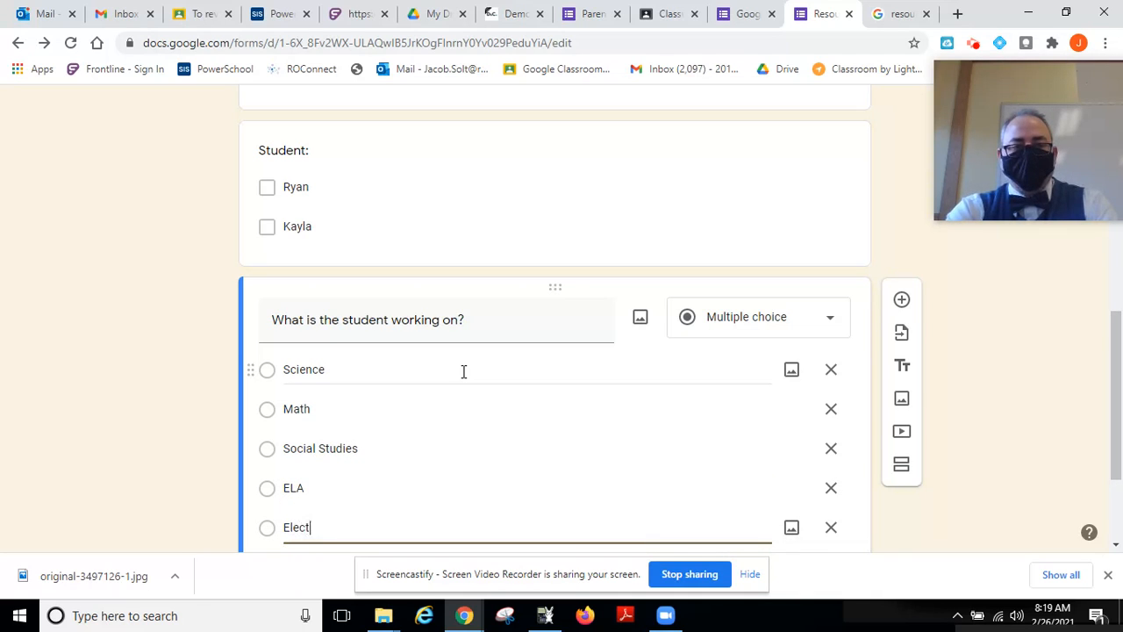
pyautogui.write('ive')
pyautogui.press('Return')
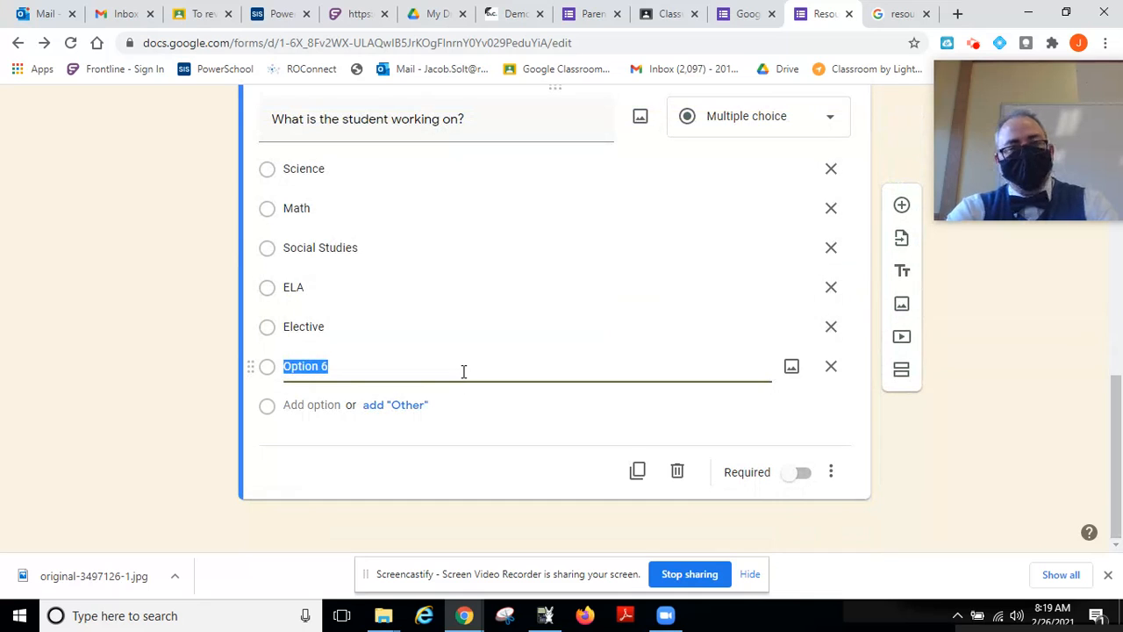
pyautogui.write('Unknown')
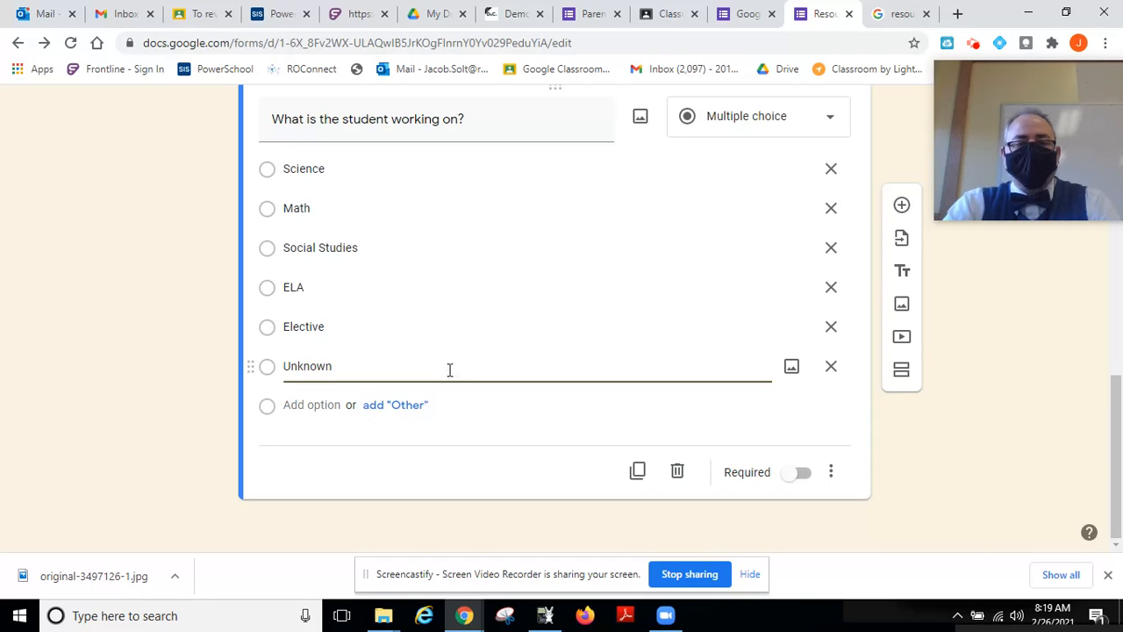
pyautogui.click(387, 408)
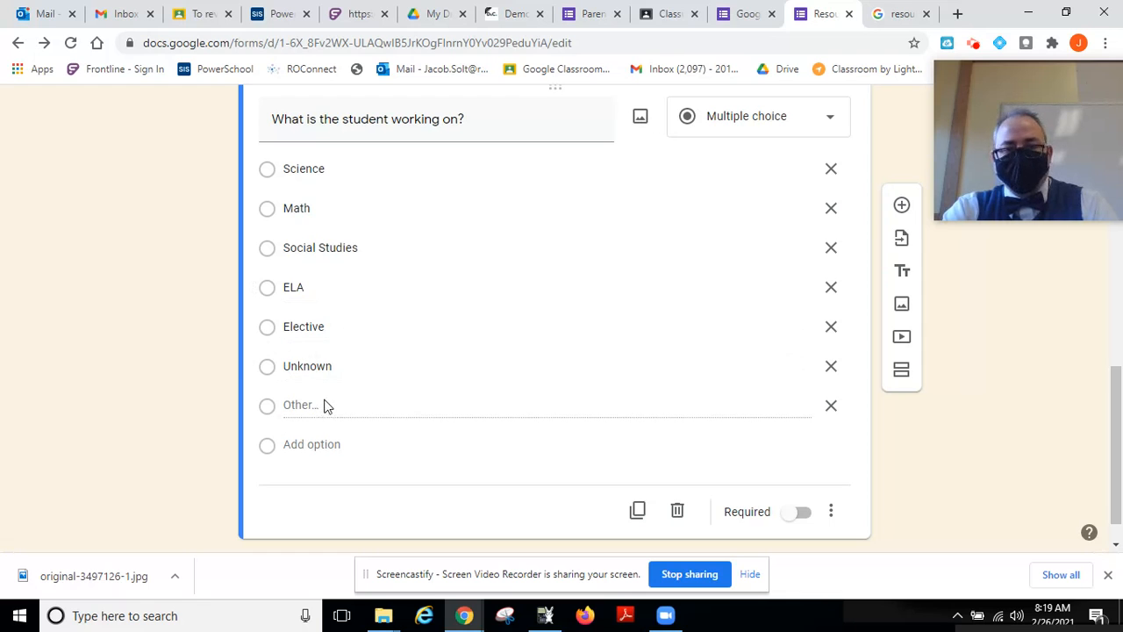
# - Review the form from the description through the date, student and subject questions and their answer options
pyautogui.scroll(5, 496, 395)
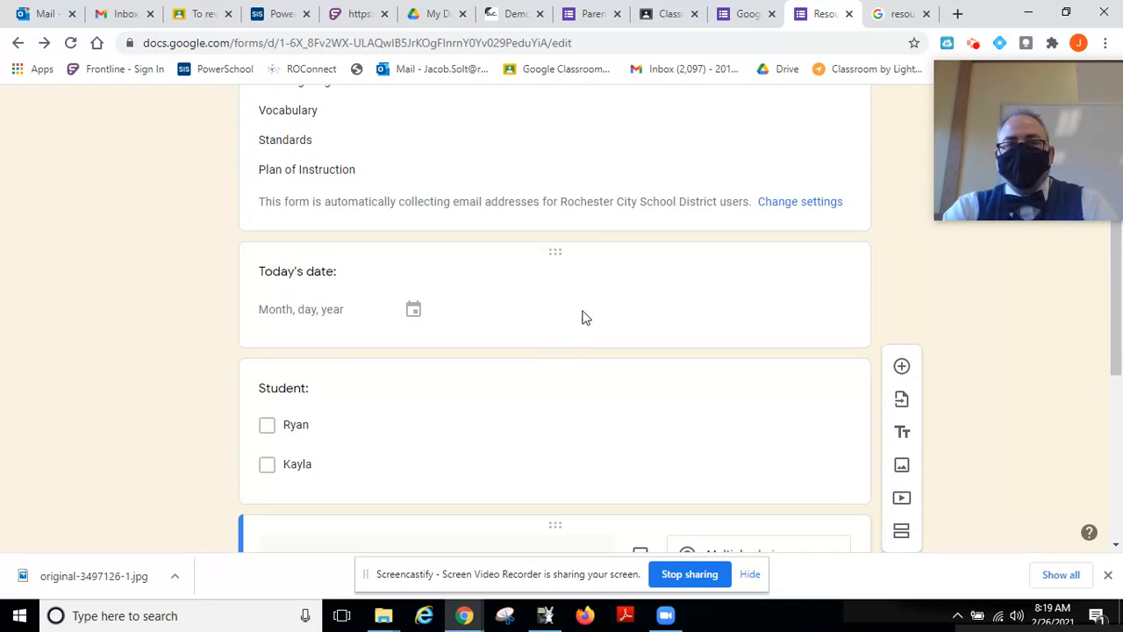
pyautogui.scroll(-2, 605, 299)
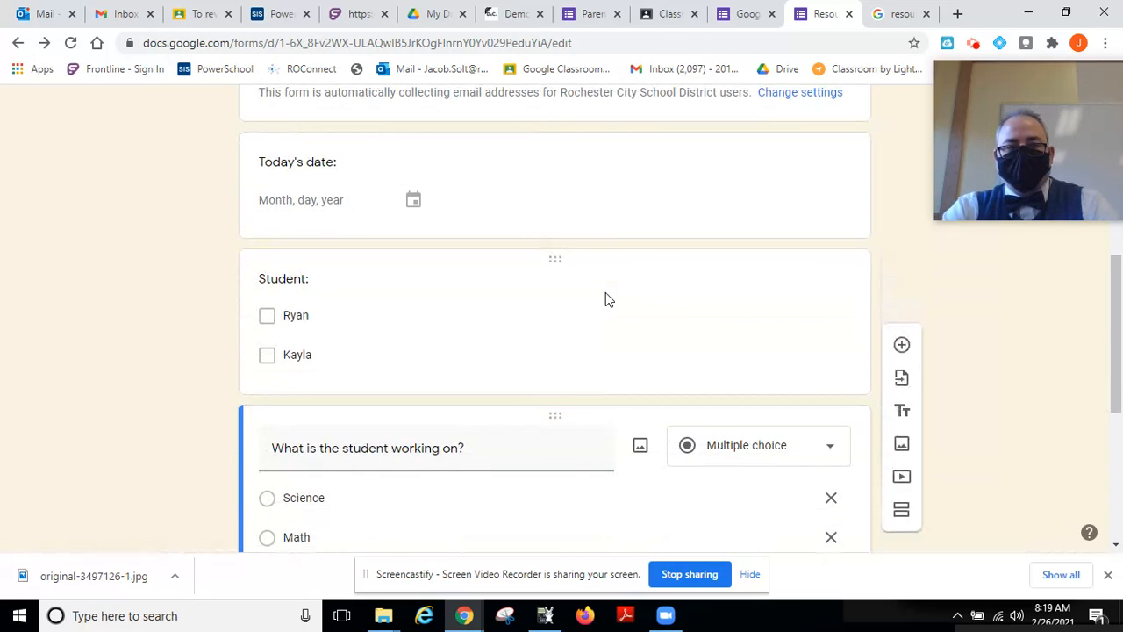
pyautogui.scroll(-3, 572, 325)
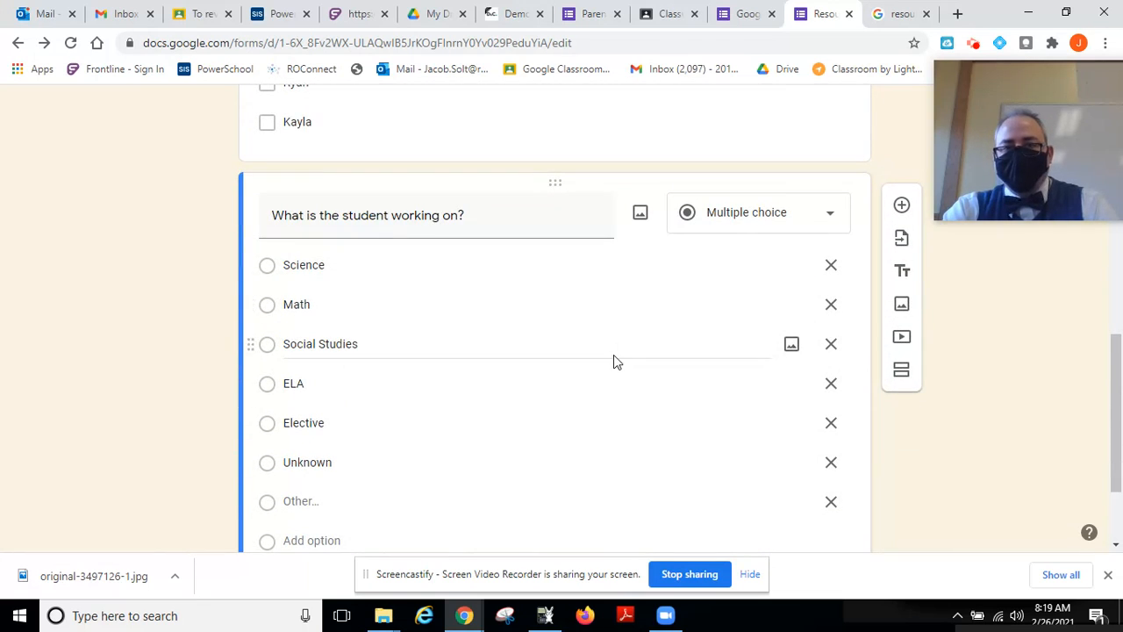
pyautogui.scroll(-2, 938, 452)
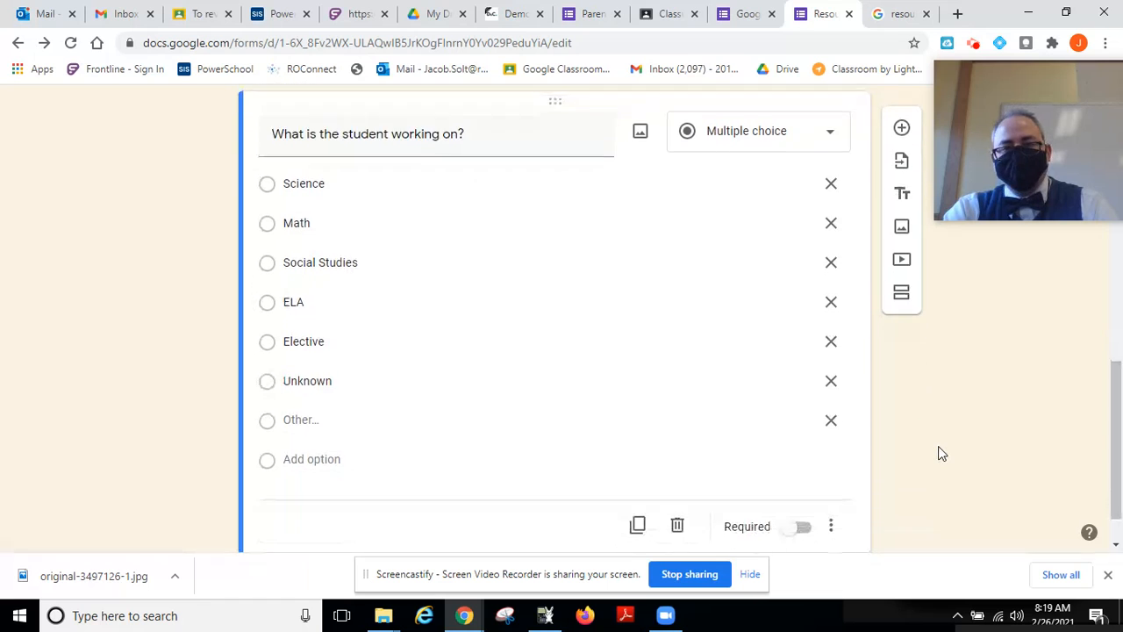
pyautogui.scroll(10, 939, 447)
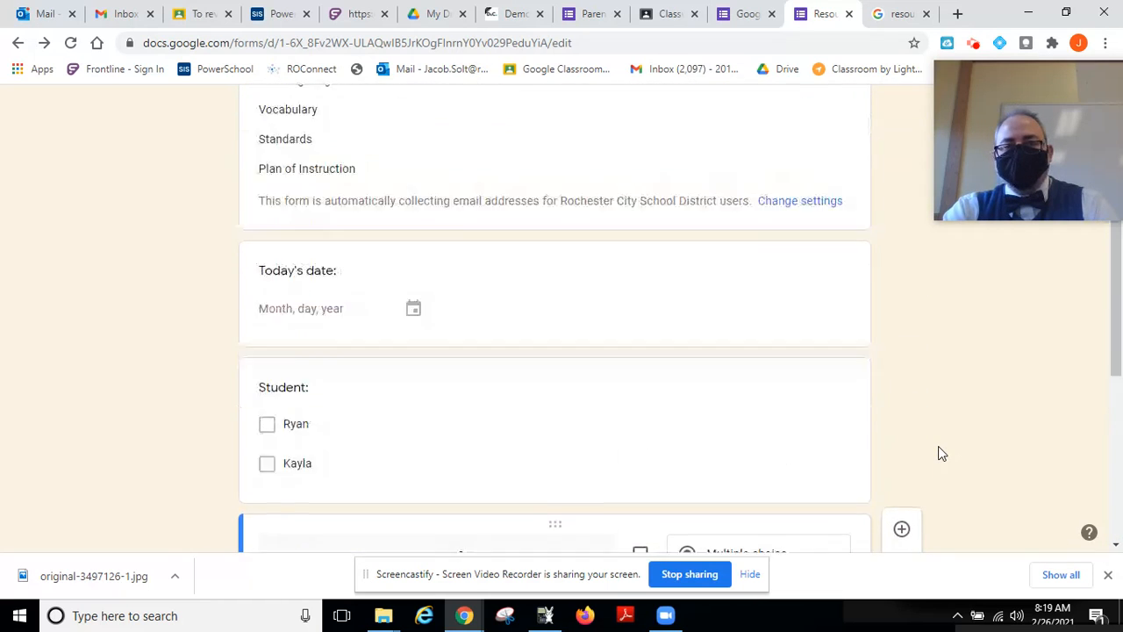
pyautogui.scroll(-6, 938, 452)
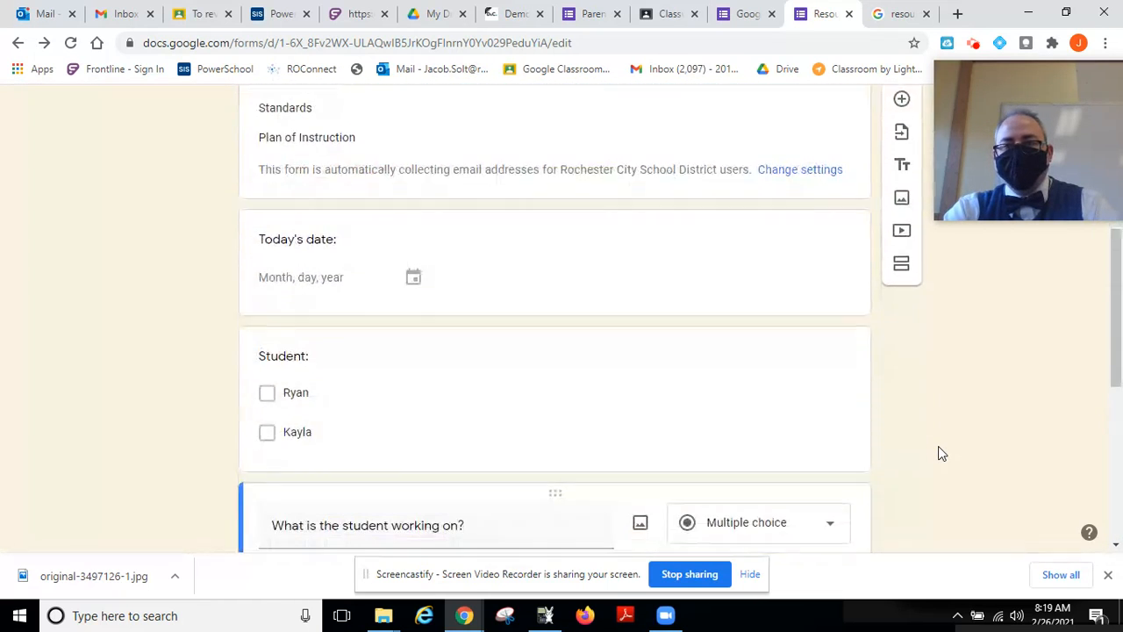
pyautogui.scroll(-2, 938, 453)
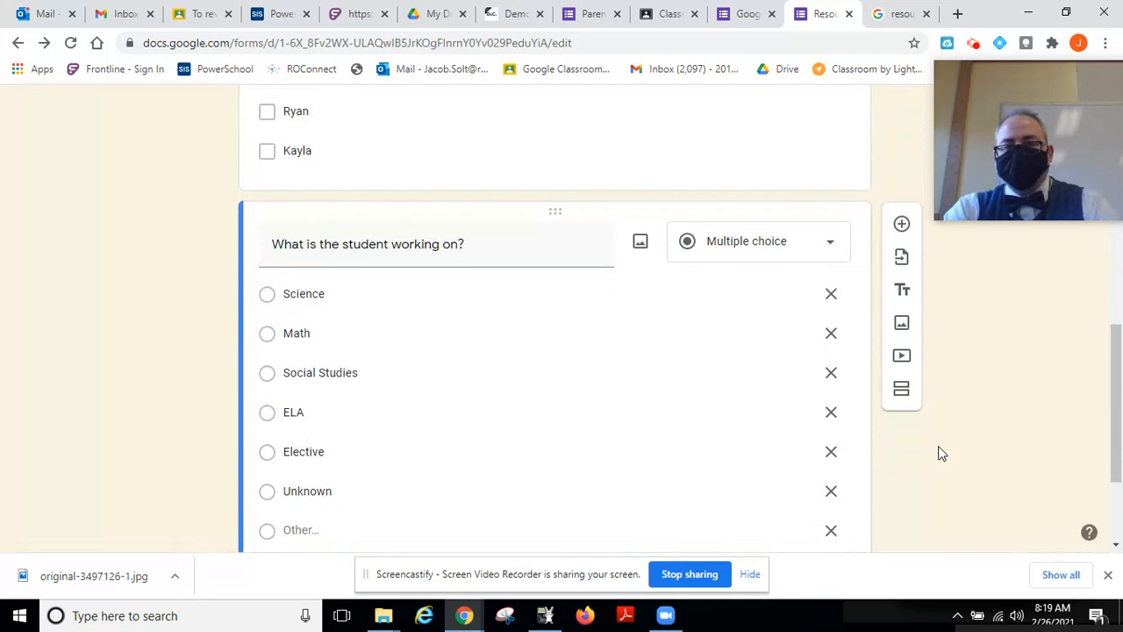
pyautogui.scroll(-1, 938, 452)
pyautogui.scroll(-1, 938, 453)
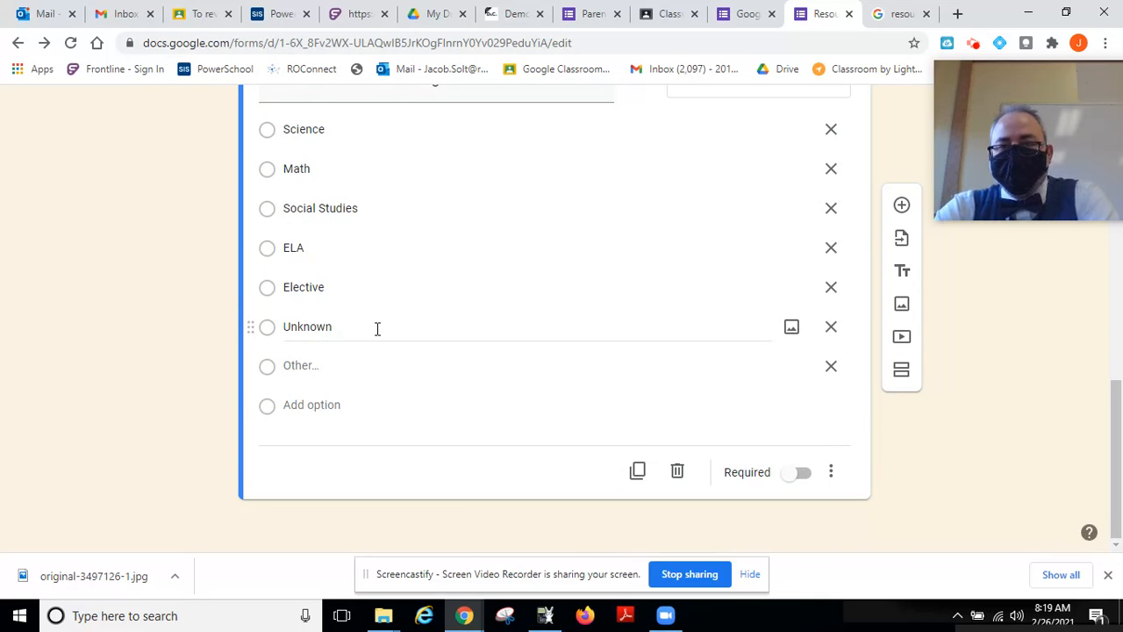
# - Add a new question below the subject question and title it "Did the student accept help?"
pyautogui.click(902, 208)
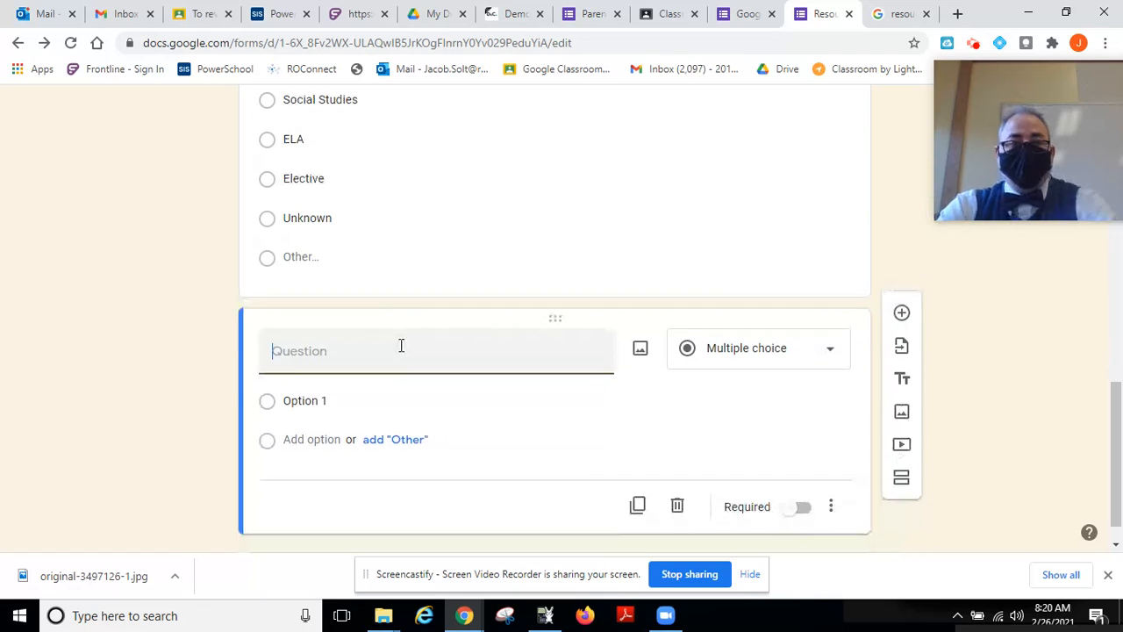
pyautogui.write('Did the student accept help')
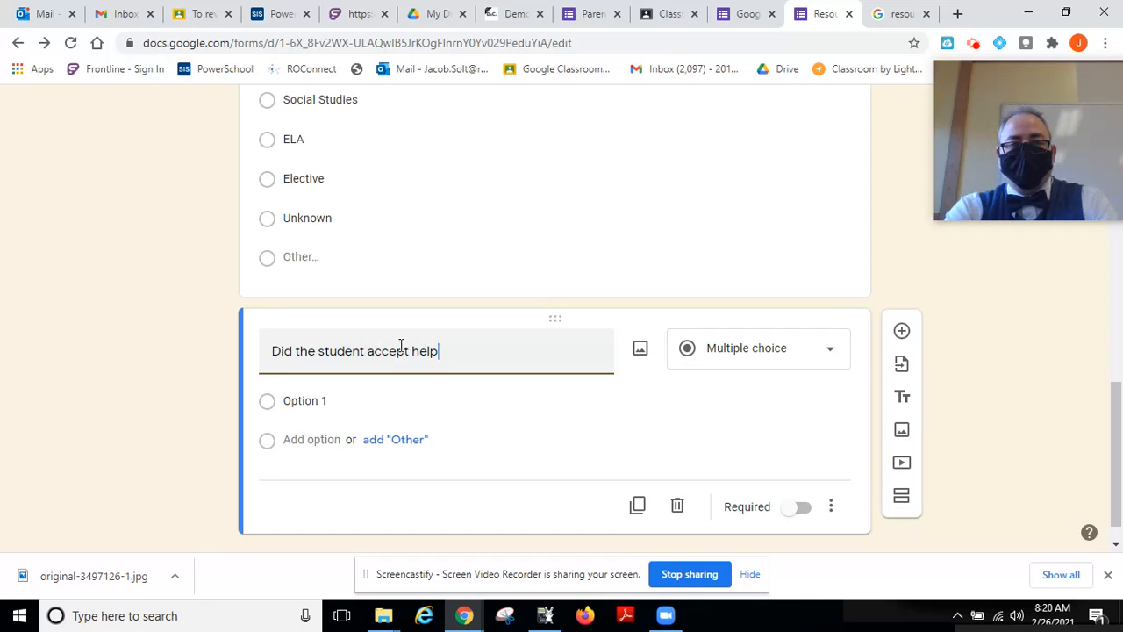
pyautogui.write('?')
# - Give the accept-help question the options "Yes", "No." and "Other", removing the suggested "Maybe" option
pyautogui.click(349, 425)
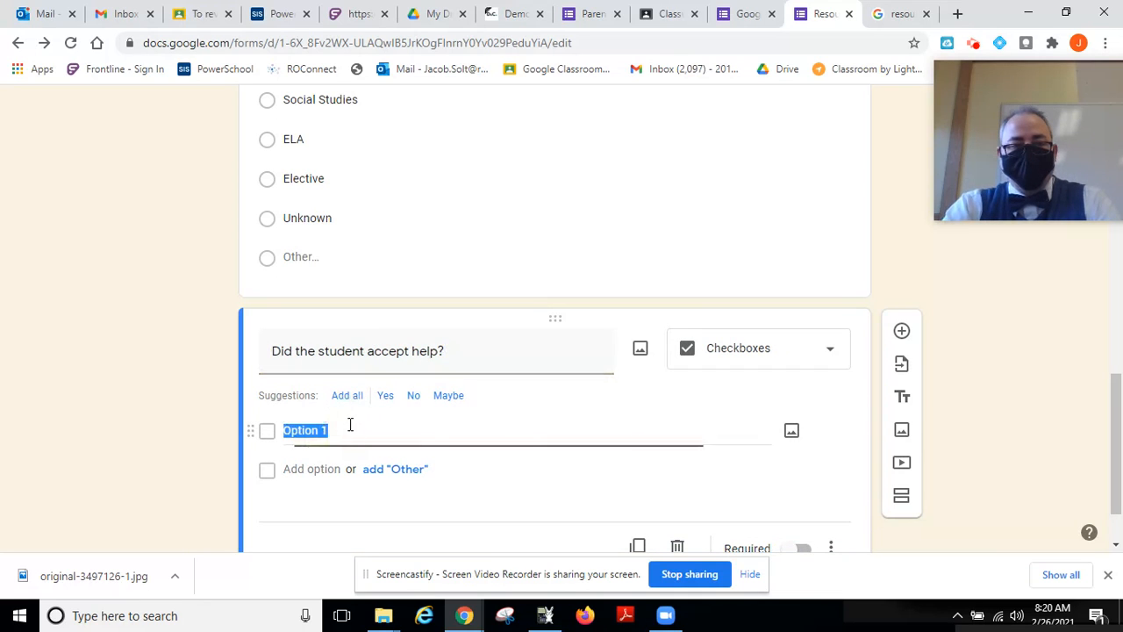
pyautogui.write('Yes')
pyautogui.press('Return')
pyautogui.write('N')
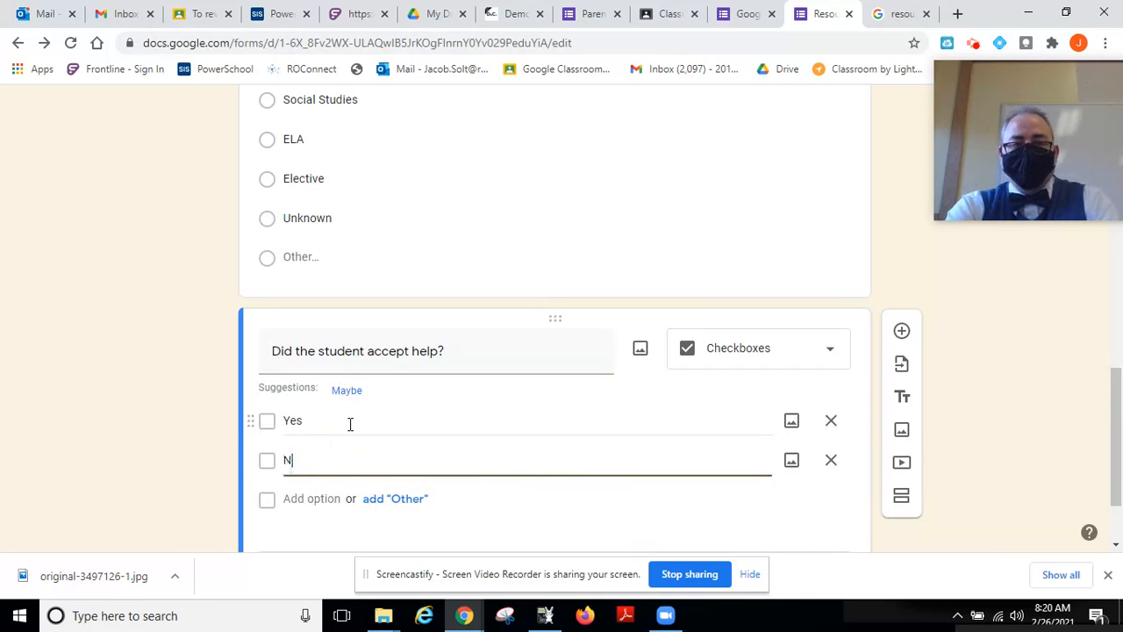
pyautogui.write('o.')
pyautogui.press('Return')
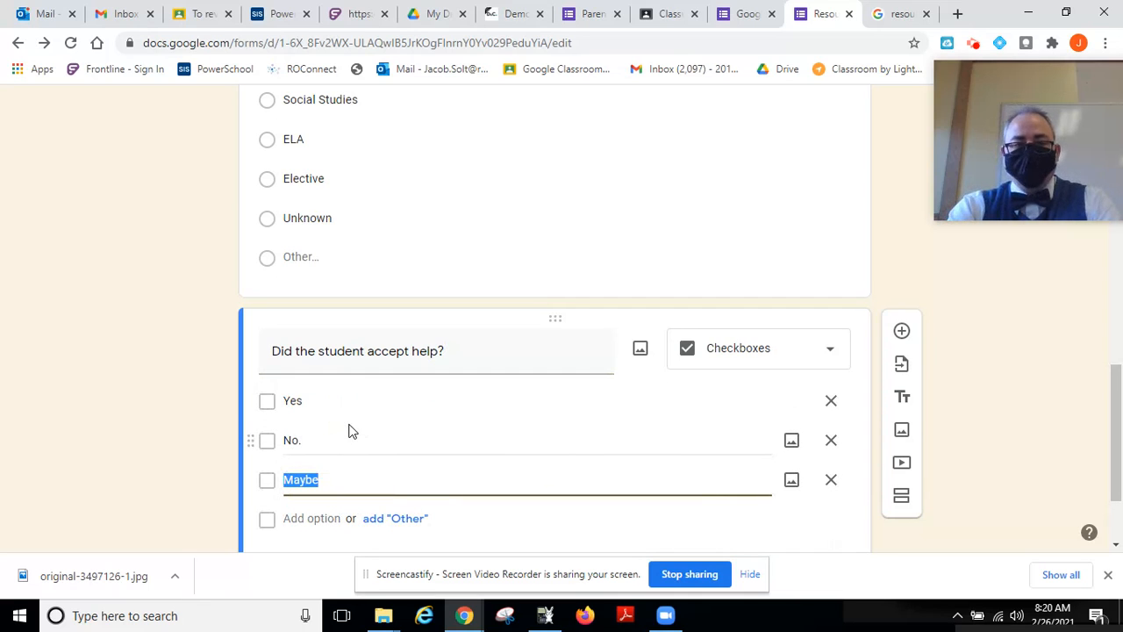
pyautogui.click(831, 479)
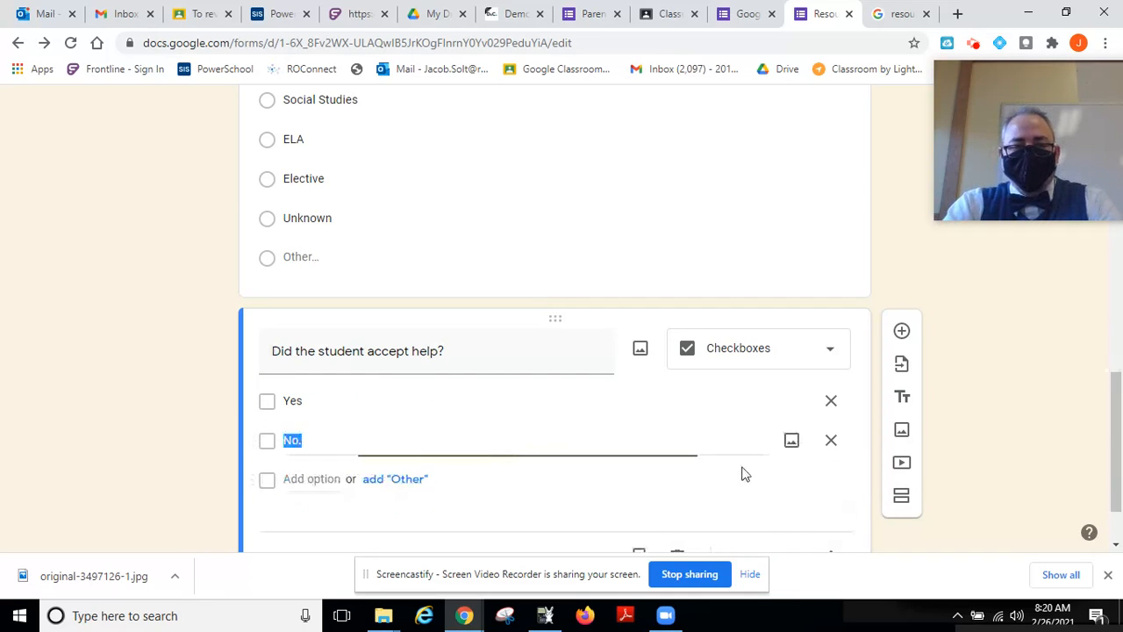
pyautogui.click(391, 480)
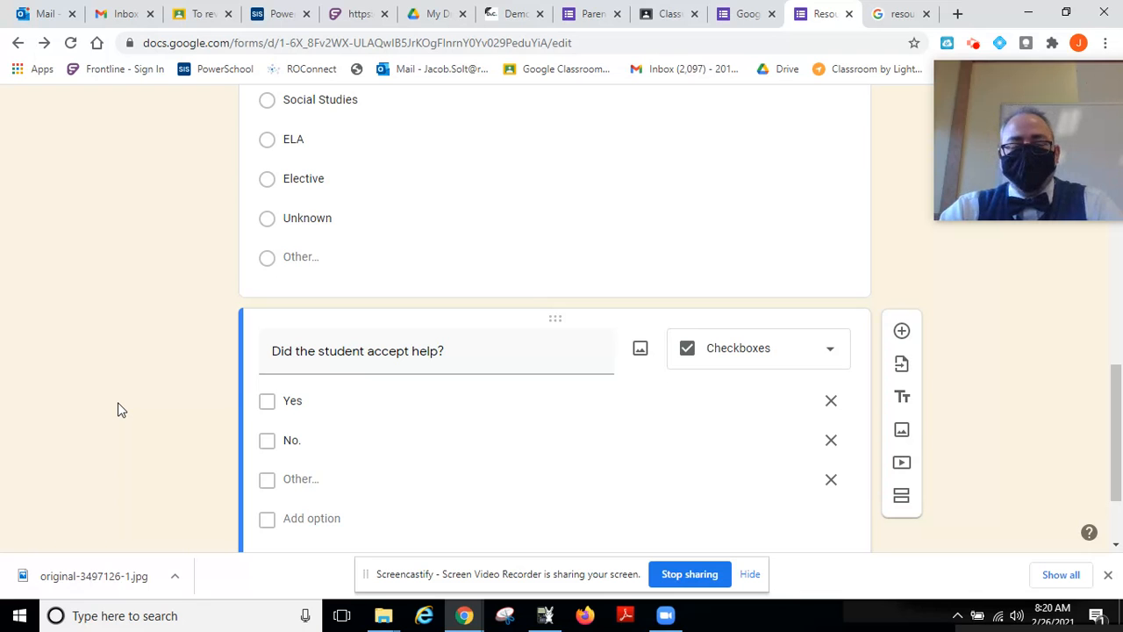
# - Look over the whole form and open its respondent preview
pyautogui.scroll(-1, 121, 409)
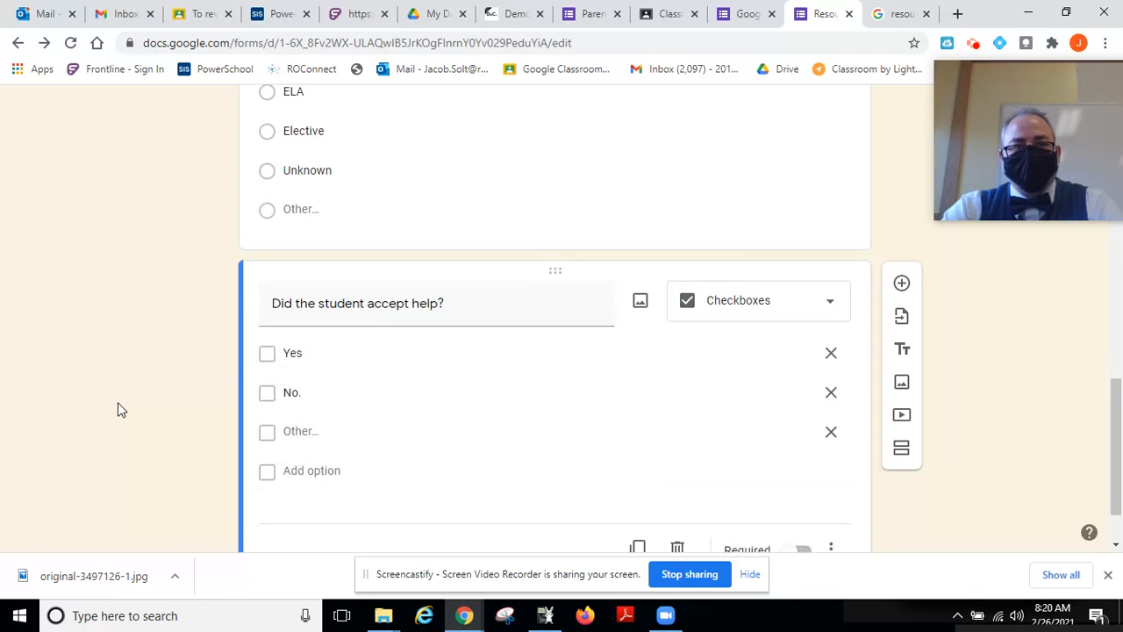
pyautogui.scroll(8, 121, 410)
pyautogui.scroll(2, 119, 409)
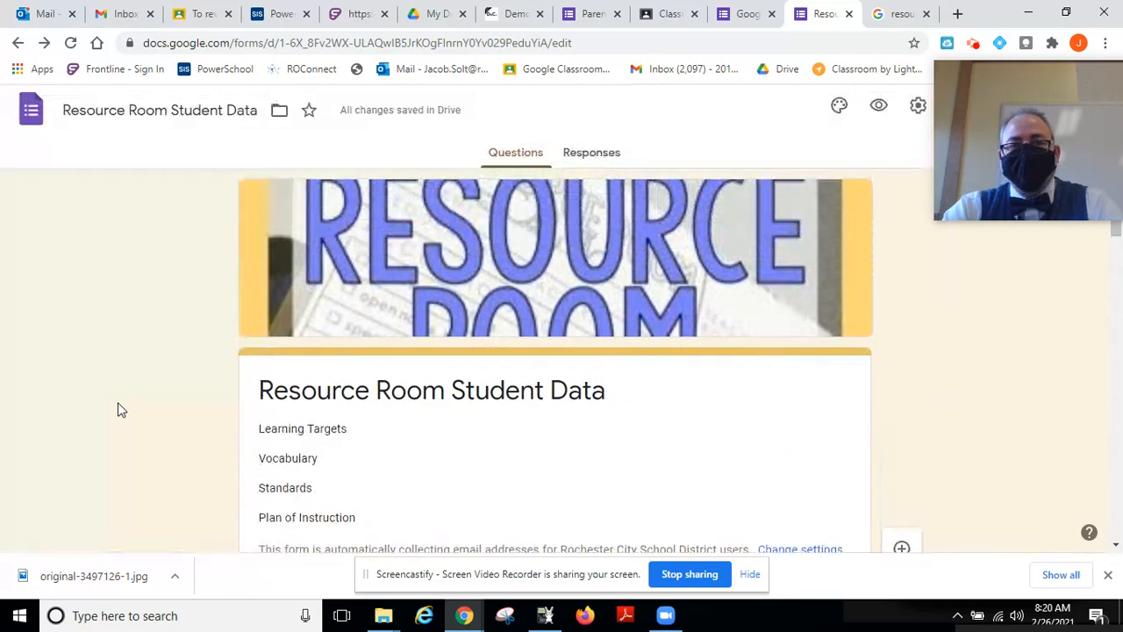
pyautogui.scroll(-3, 132, 399)
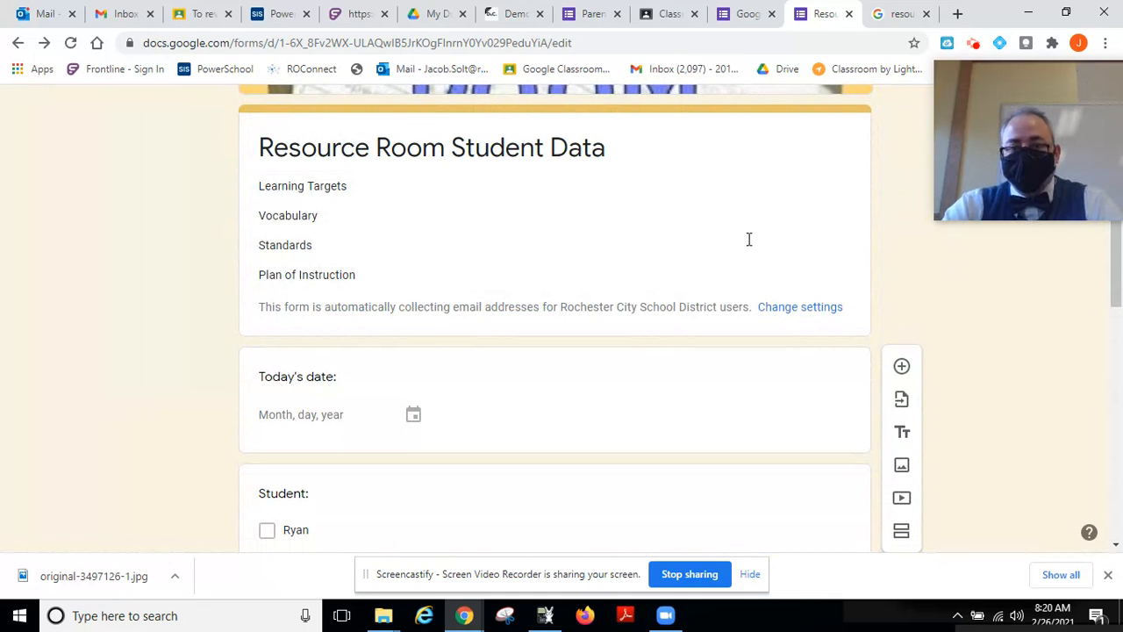
pyautogui.scroll(-8, 746, 241)
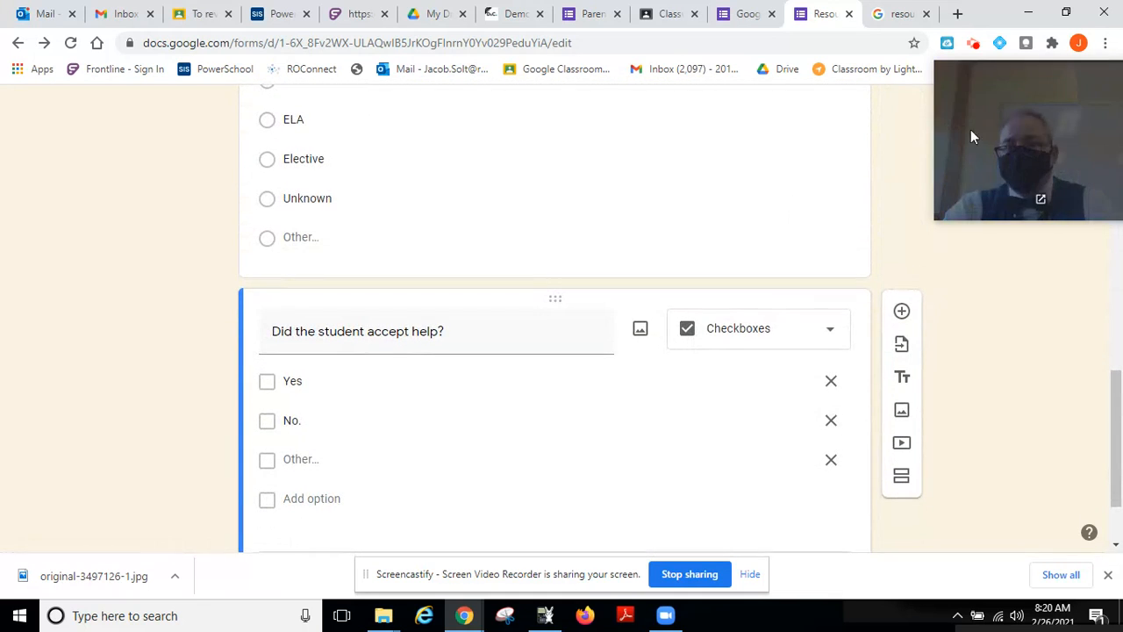
pyautogui.moveTo(1063, 107); pyautogui.dragTo(1037, 158)
pyautogui.scroll(10, 900, 162)
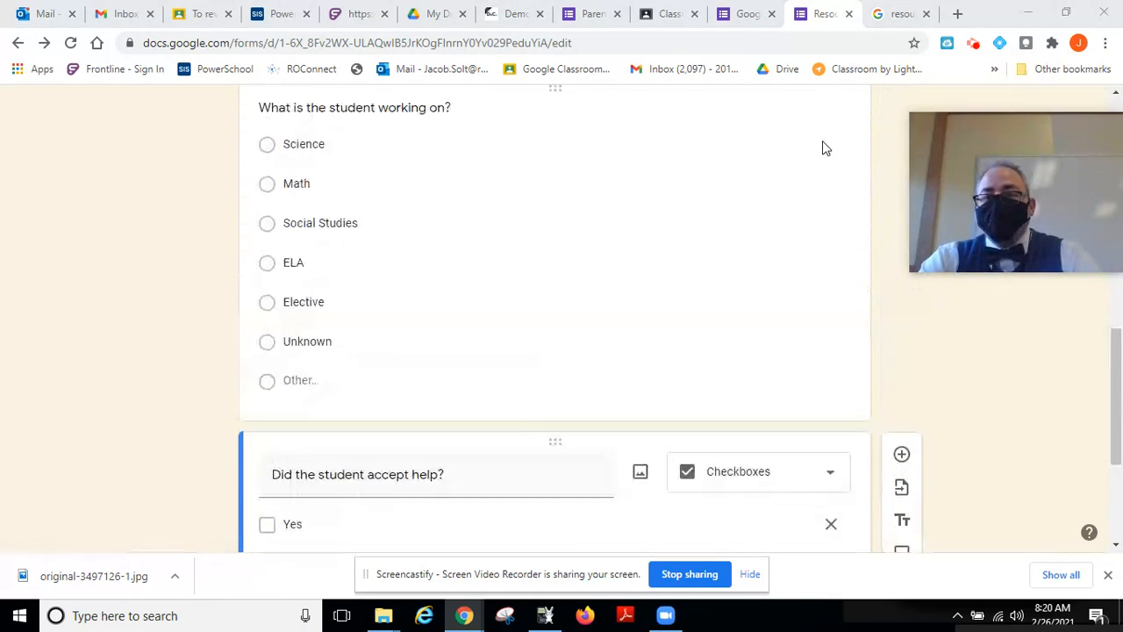
pyautogui.moveTo(987, 165); pyautogui.dragTo(971, 230)
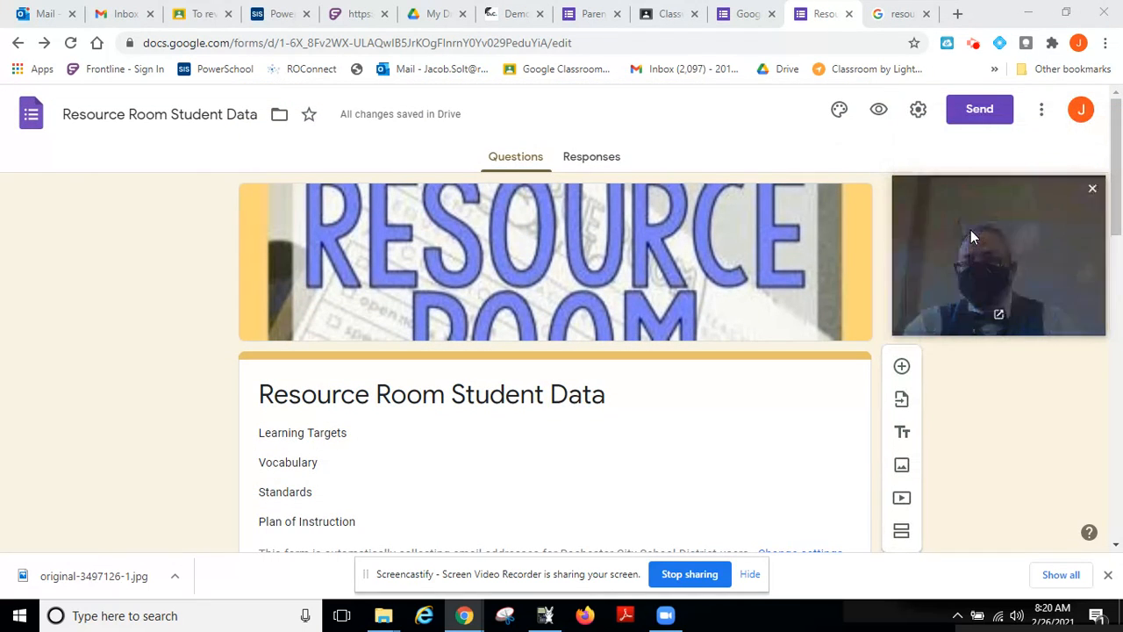
pyautogui.click(879, 112)
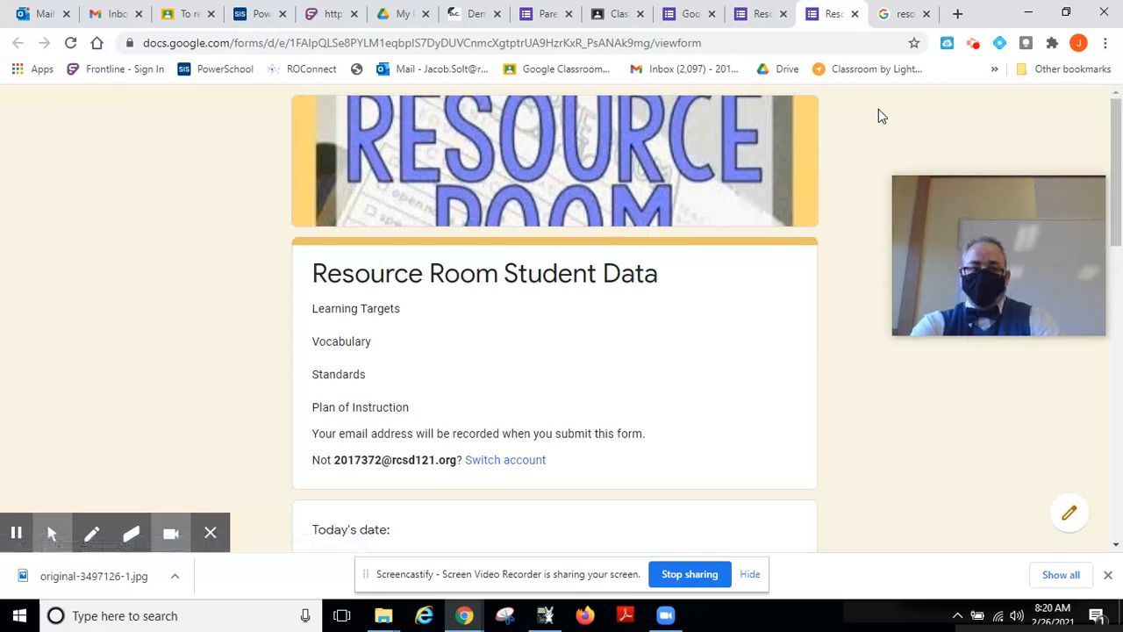
# - Answer the "Today's date:" question in the preview with 02/26/2021
pyautogui.scroll(-2, 635, 300)
pyautogui.scroll(2, 635, 299)
pyautogui.scroll(-3, 635, 299)
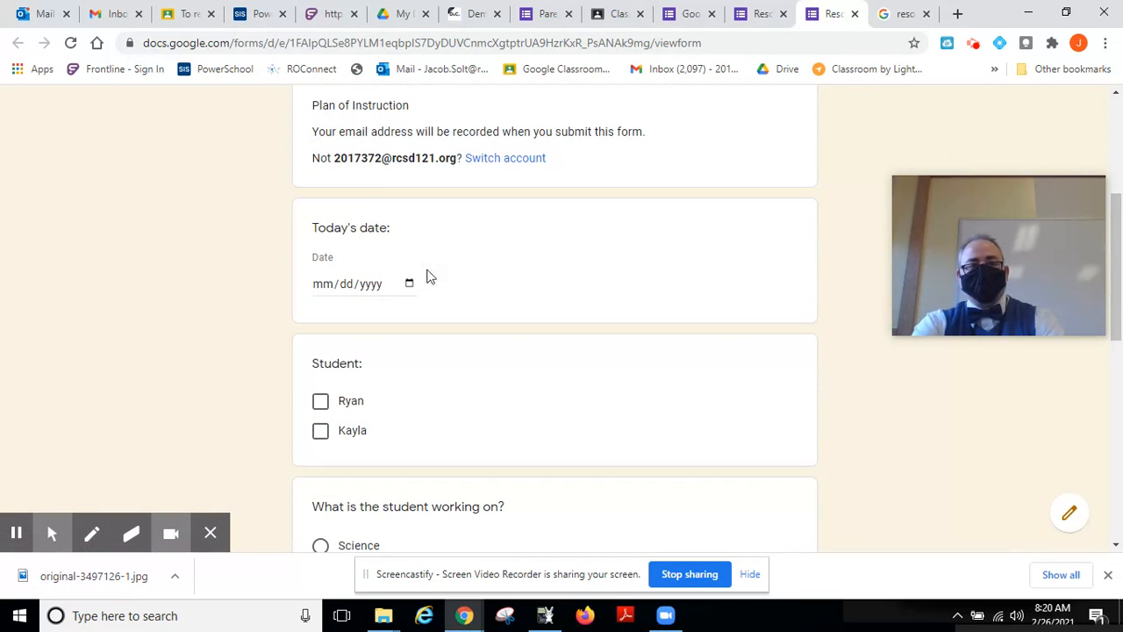
pyautogui.click(409, 285)
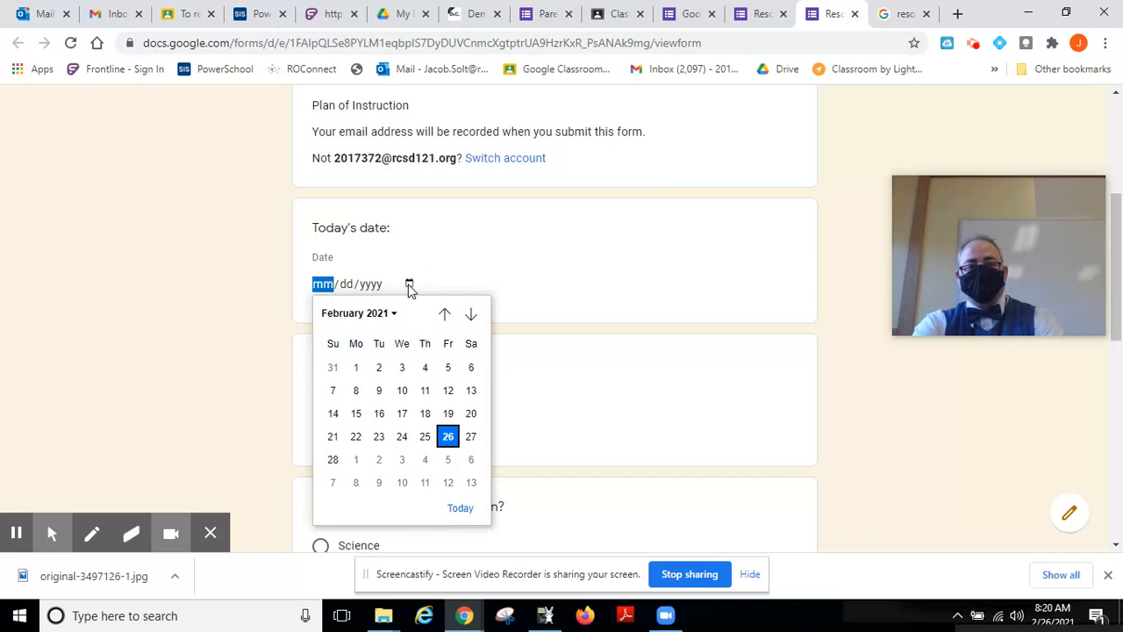
pyautogui.click(448, 436)
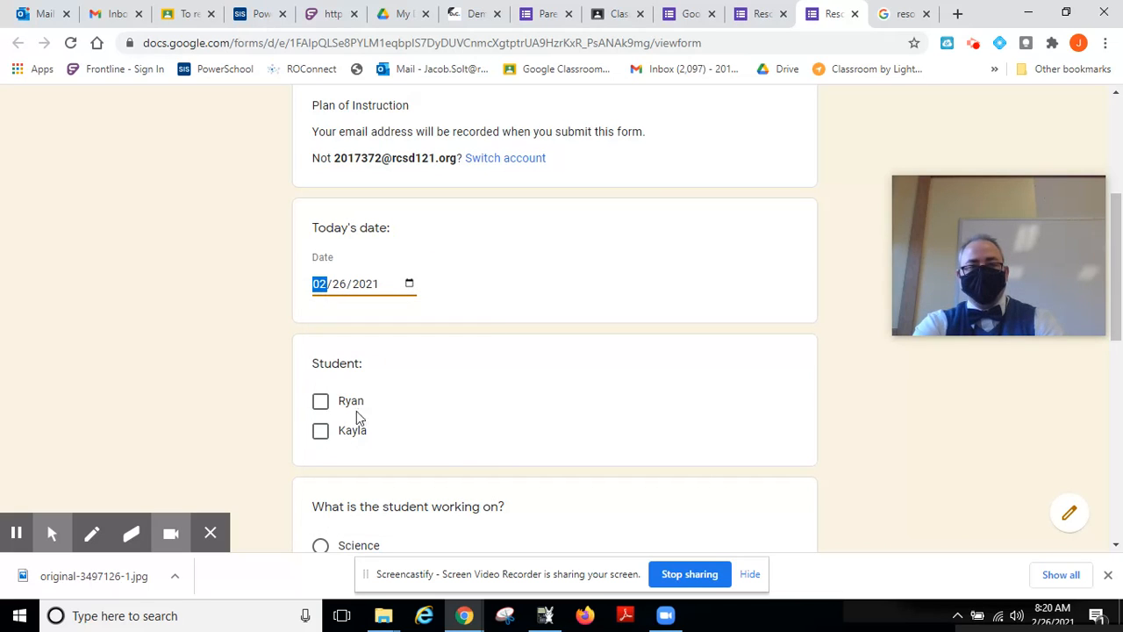
# - Choose the first student, "Science" as the subject and "No." for accepted help, and submit the response
pyautogui.click(321, 402)
pyautogui.scroll(-4, 579, 402)
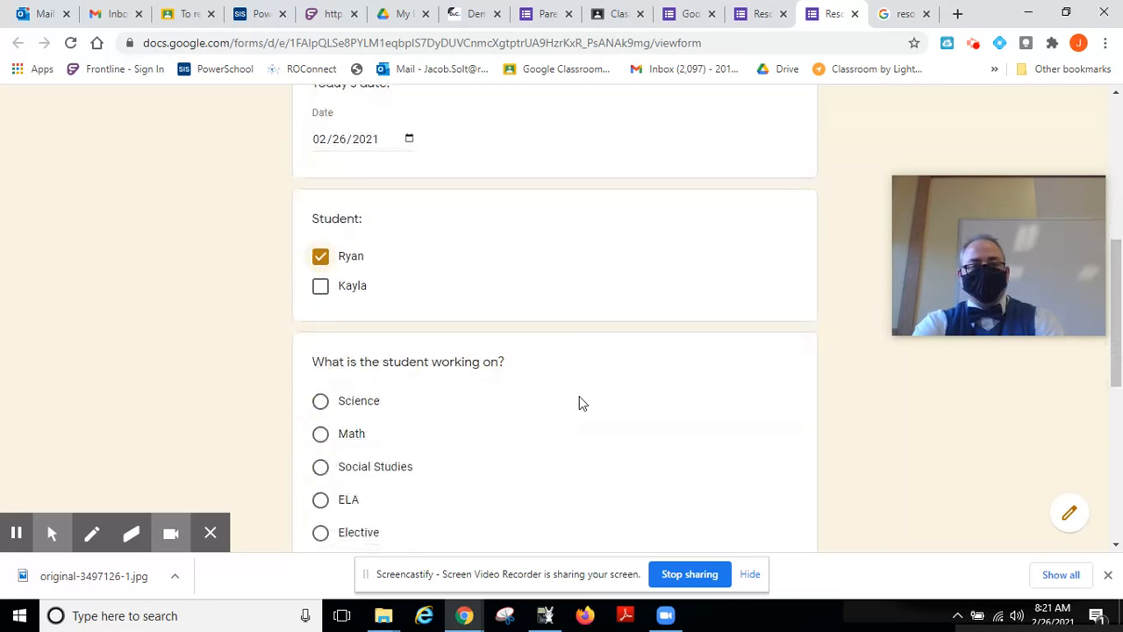
pyautogui.click(318, 217)
pyautogui.scroll(-1, 447, 325)
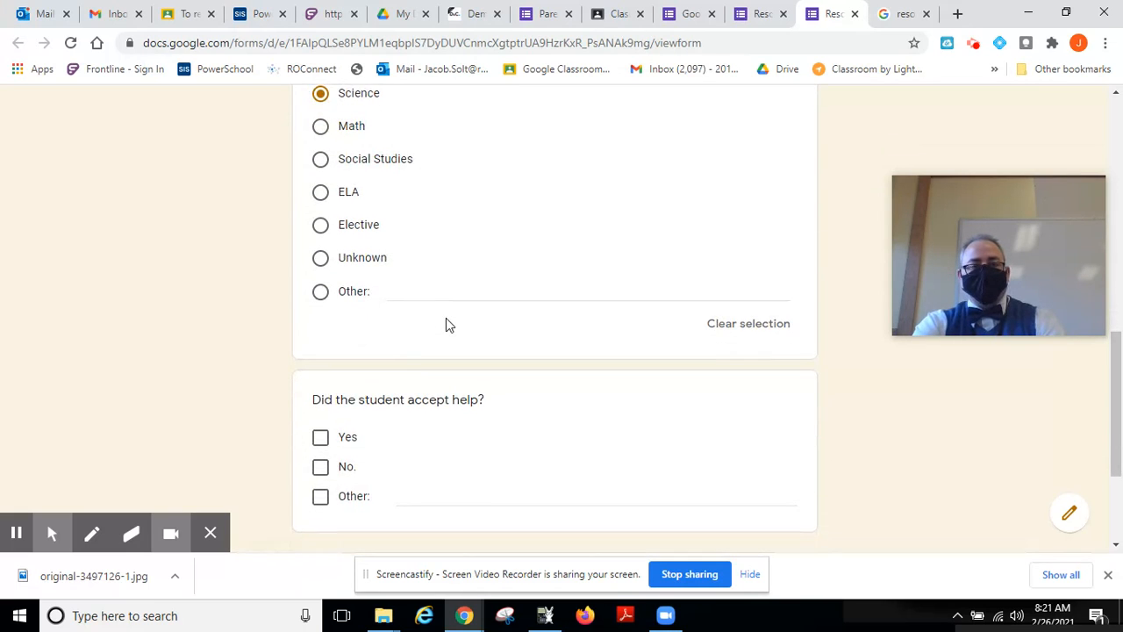
pyautogui.click(321, 466)
pyautogui.scroll(-2, 587, 492)
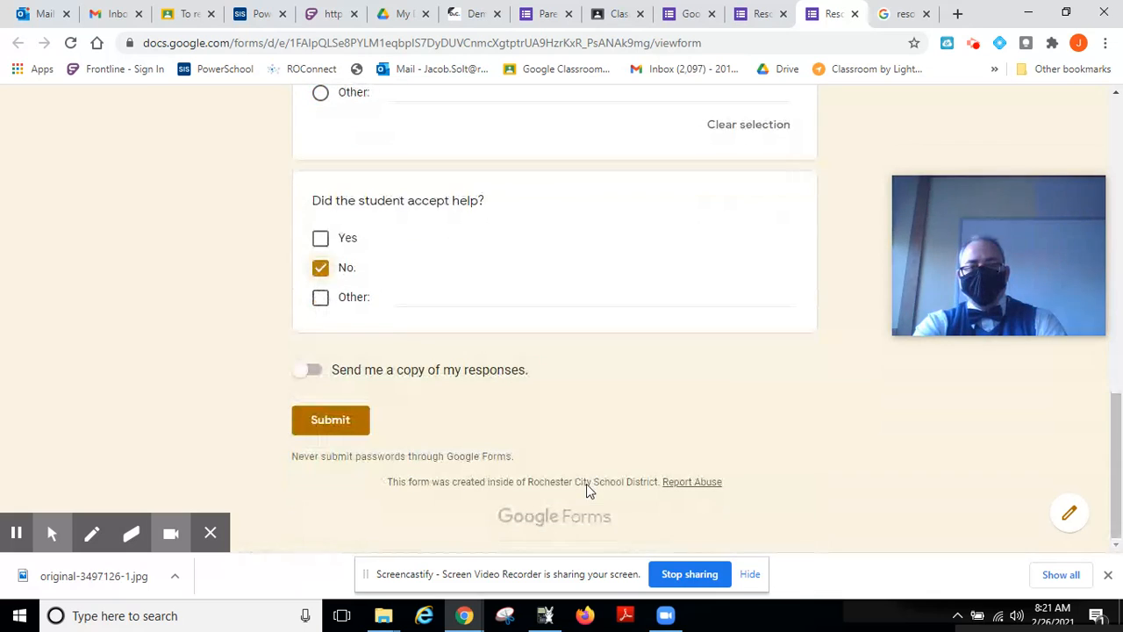
pyautogui.click(340, 425)
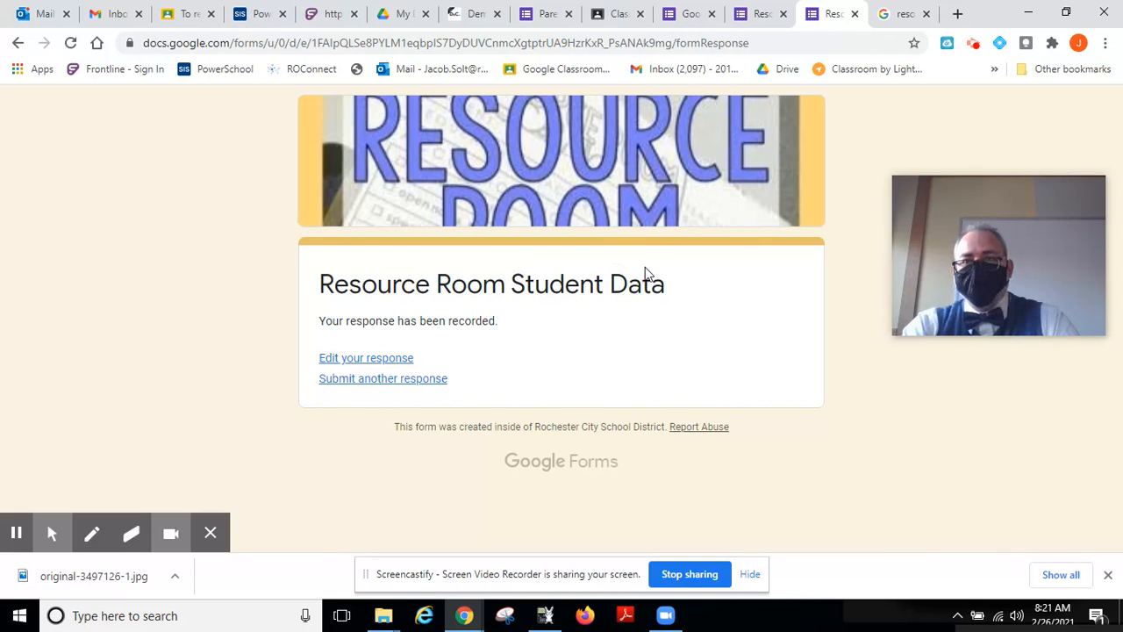
# - Return to the Resource Room Student Data form editor and examine the submitted individual response and its answers
pyautogui.click(760, 14)
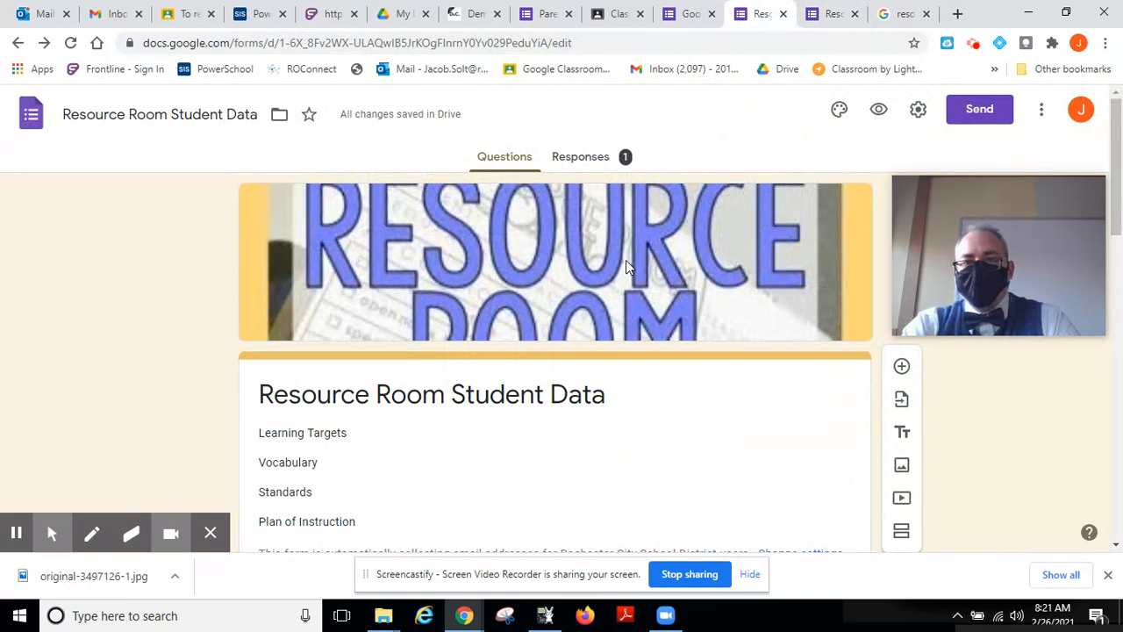
pyautogui.click(582, 156)
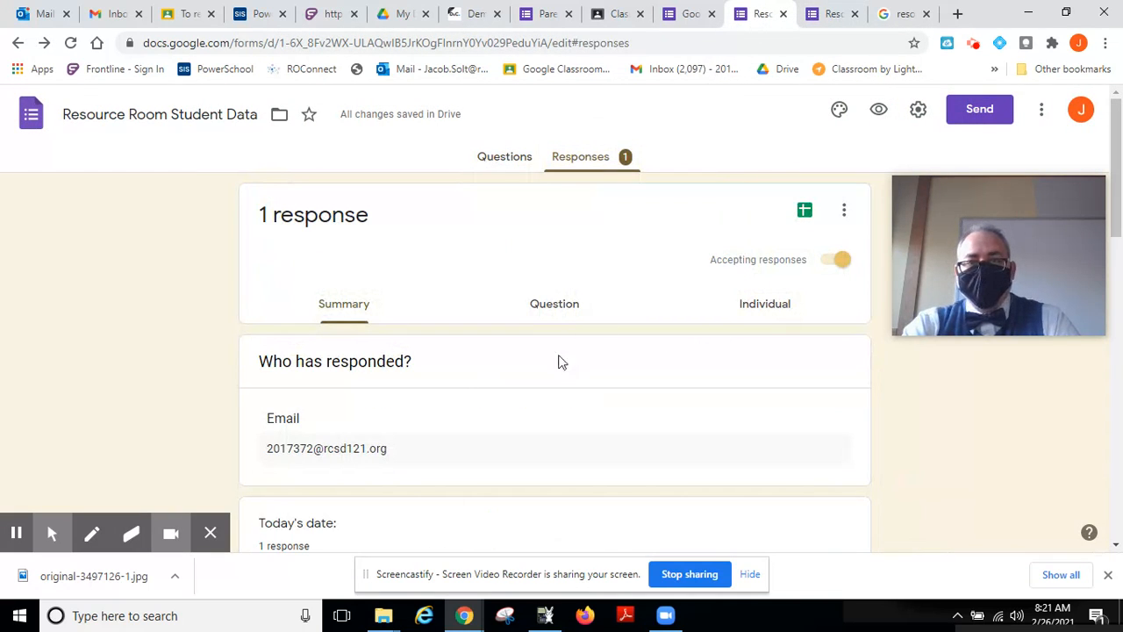
pyautogui.click(763, 313)
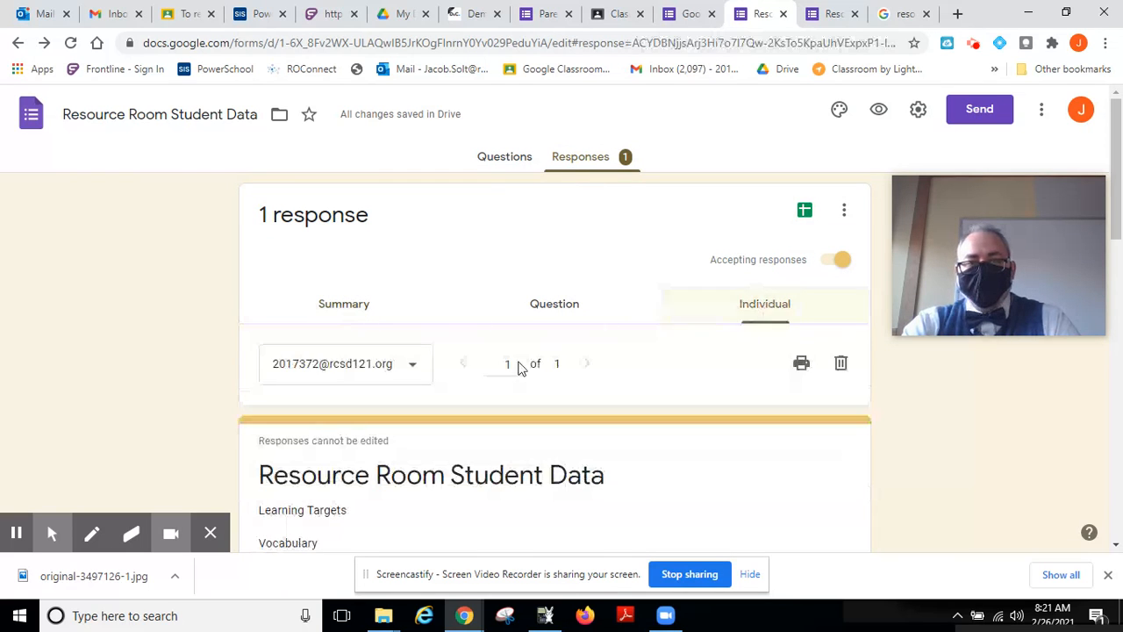
pyautogui.scroll(-10, 518, 370)
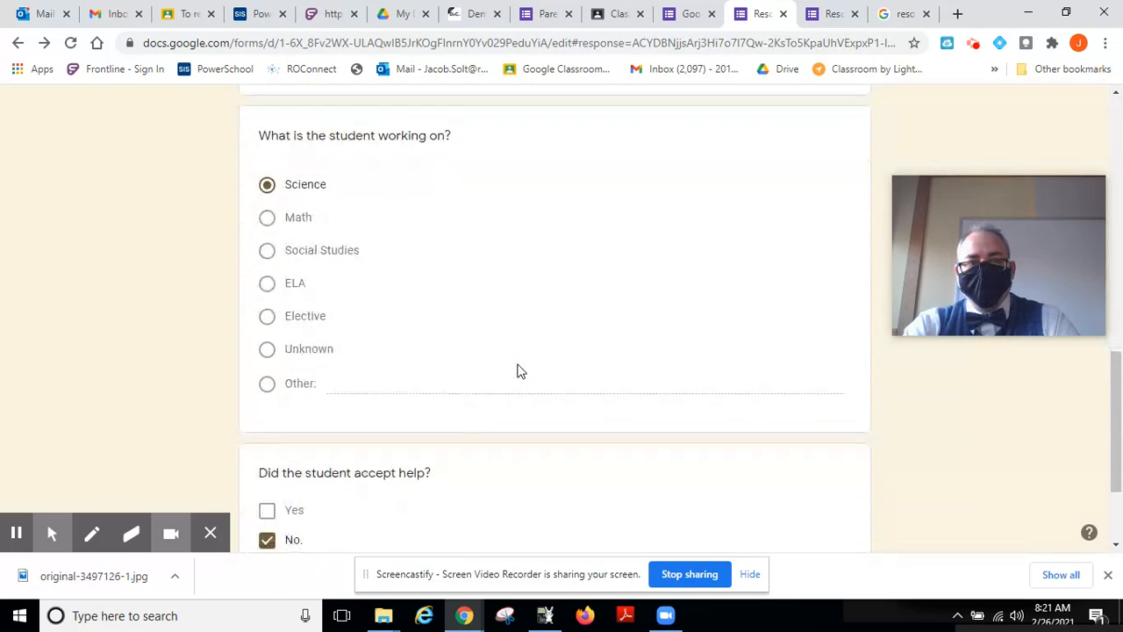
pyautogui.scroll(10, 518, 370)
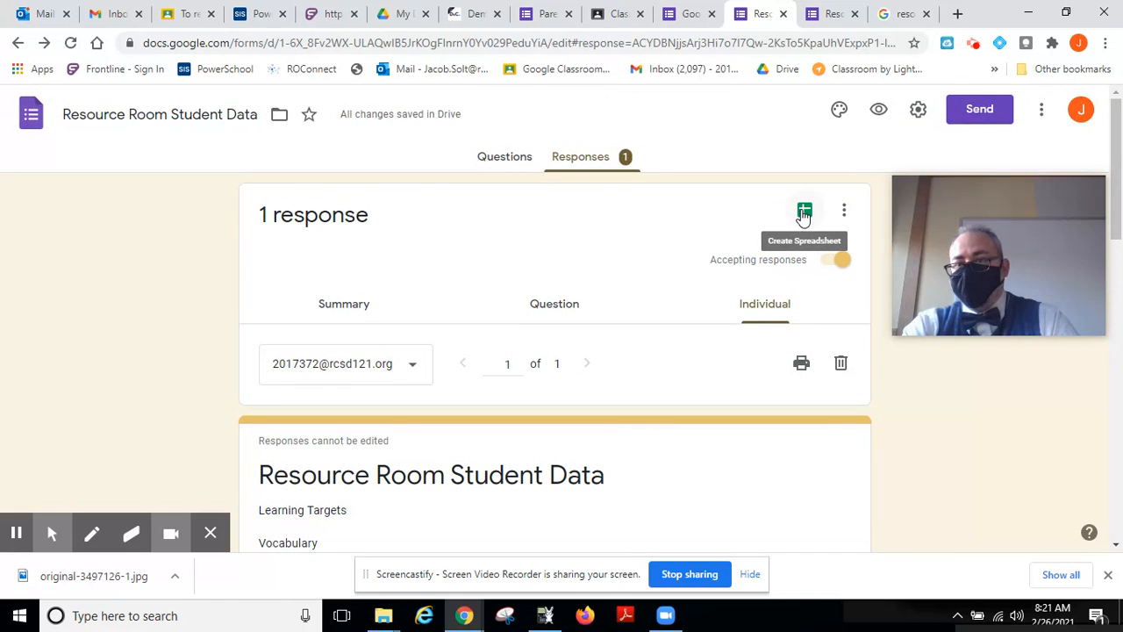
# - Create a new spreadsheet for the form's responses and look over its columns
pyautogui.click(804, 213)
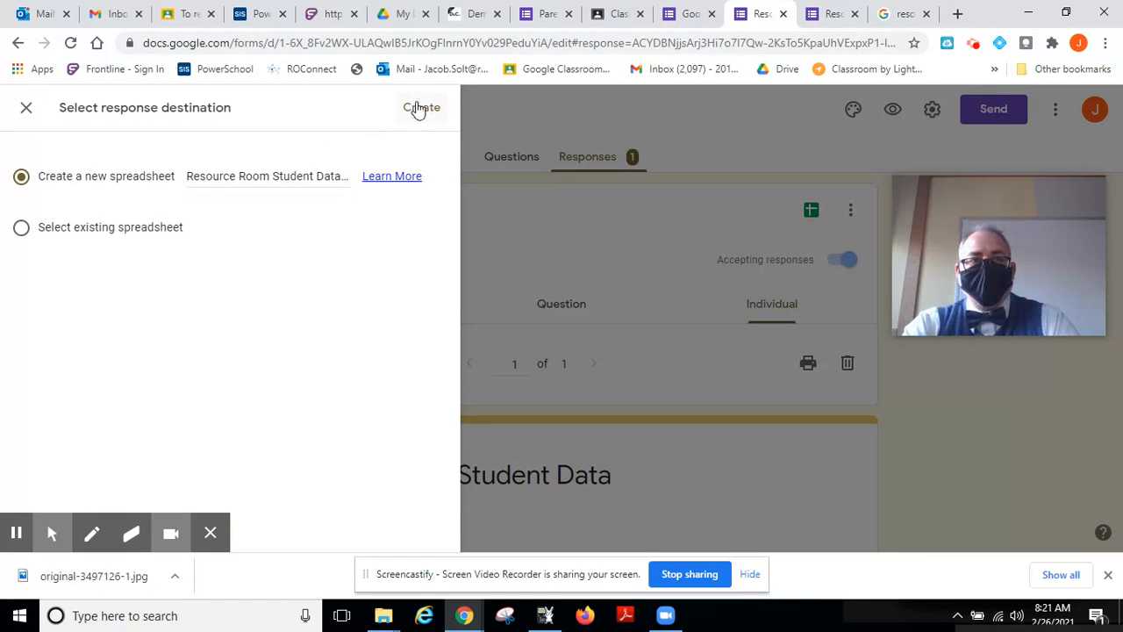
pyautogui.click(420, 108)
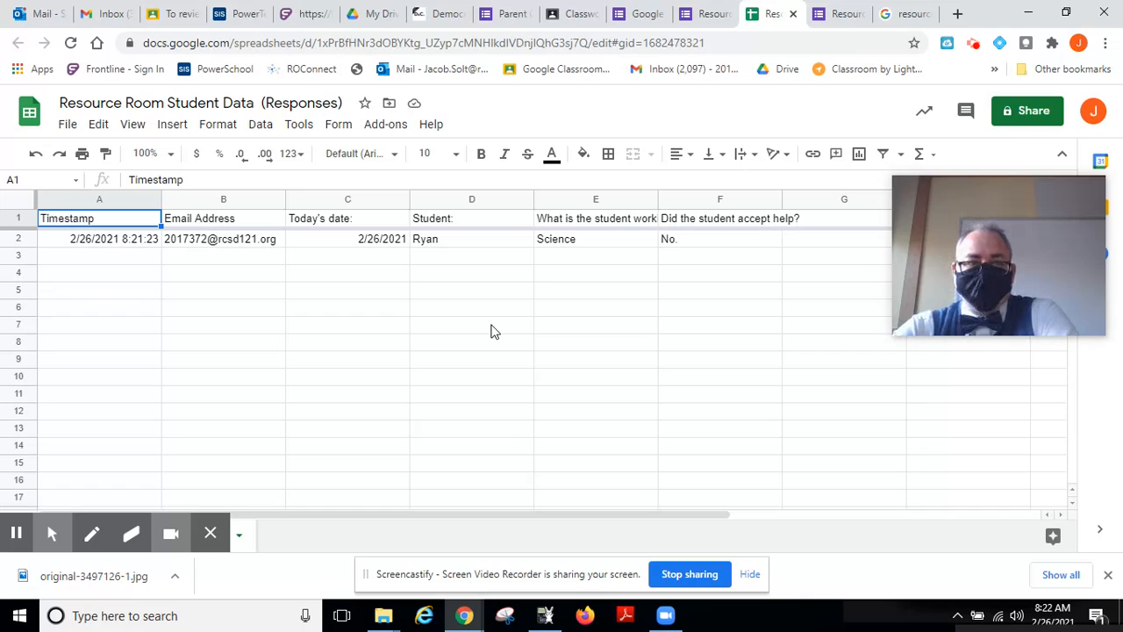
pyautogui.moveTo(318, 514)
pyautogui.mouseDown()
pyautogui.moveTo(427, 514)
pyautogui.moveTo(303, 515)
pyautogui.mouseUp()
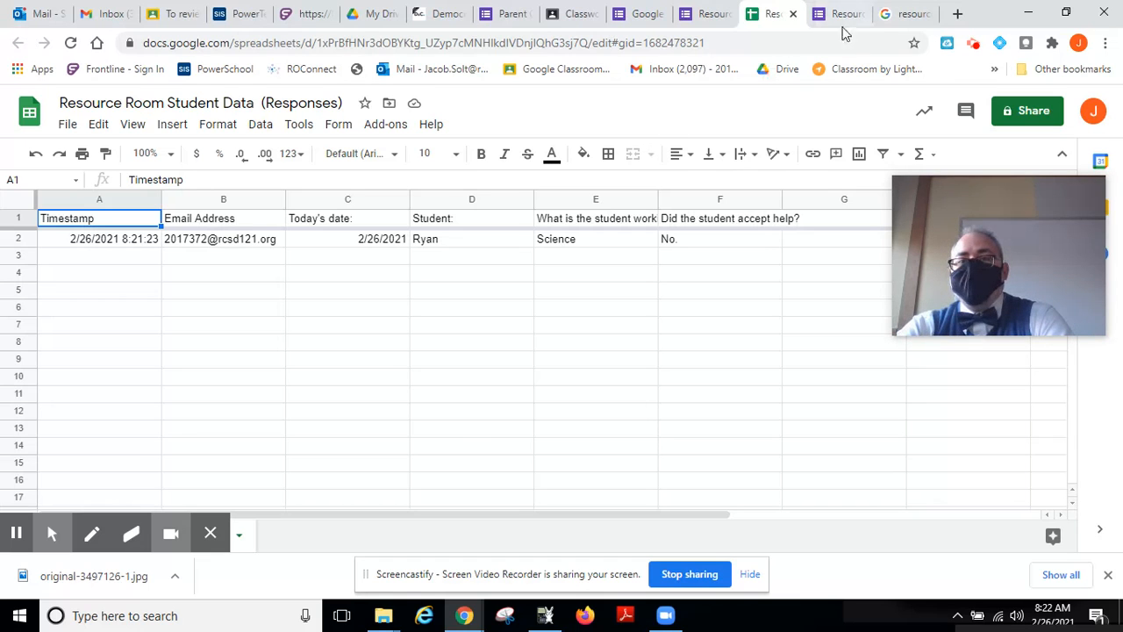
# - Close the Resource Room form editor and open the existing form "U2: Consumer Credit; Lesson 4 - Credit Cards DAY 1" from the recent forms
pyautogui.middleClick(713, 18)
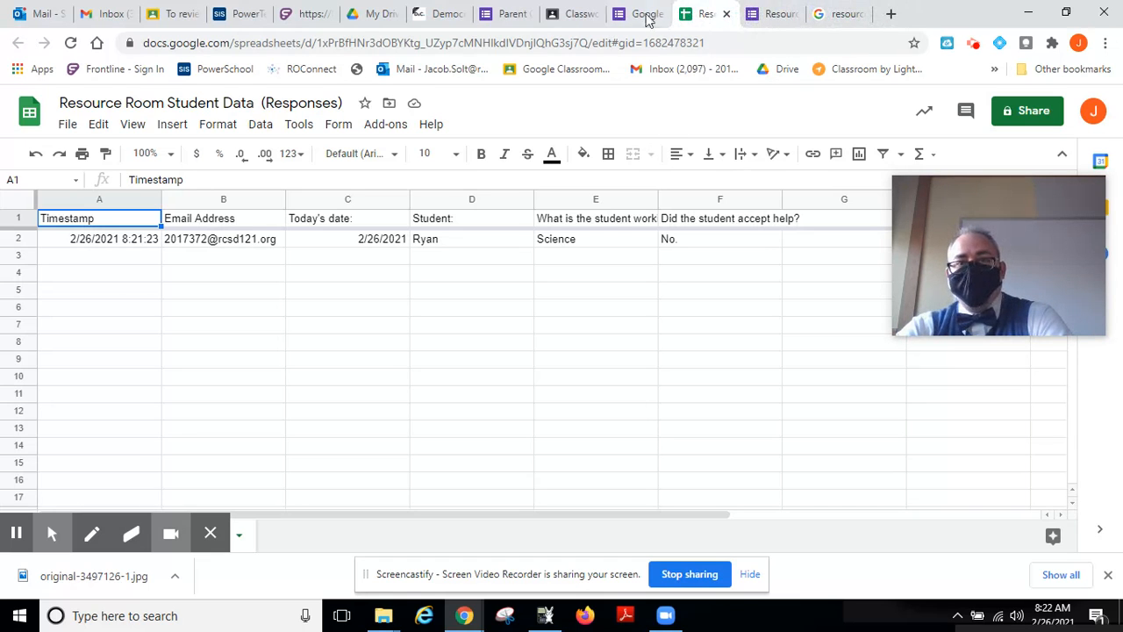
pyautogui.click(654, 16)
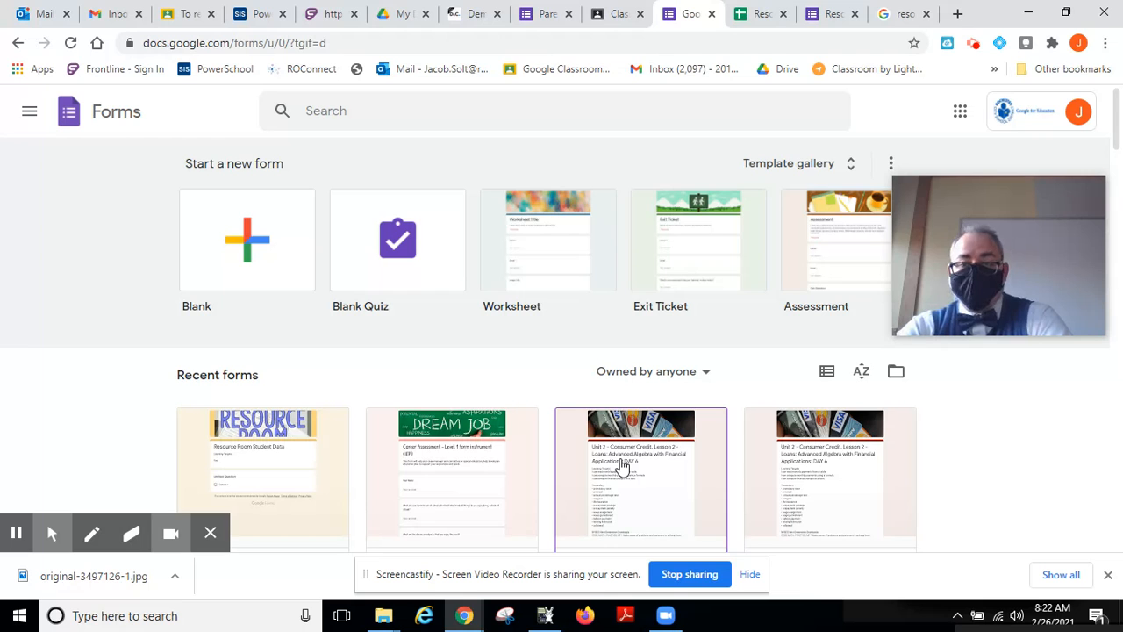
pyautogui.scroll(-2, 629, 466)
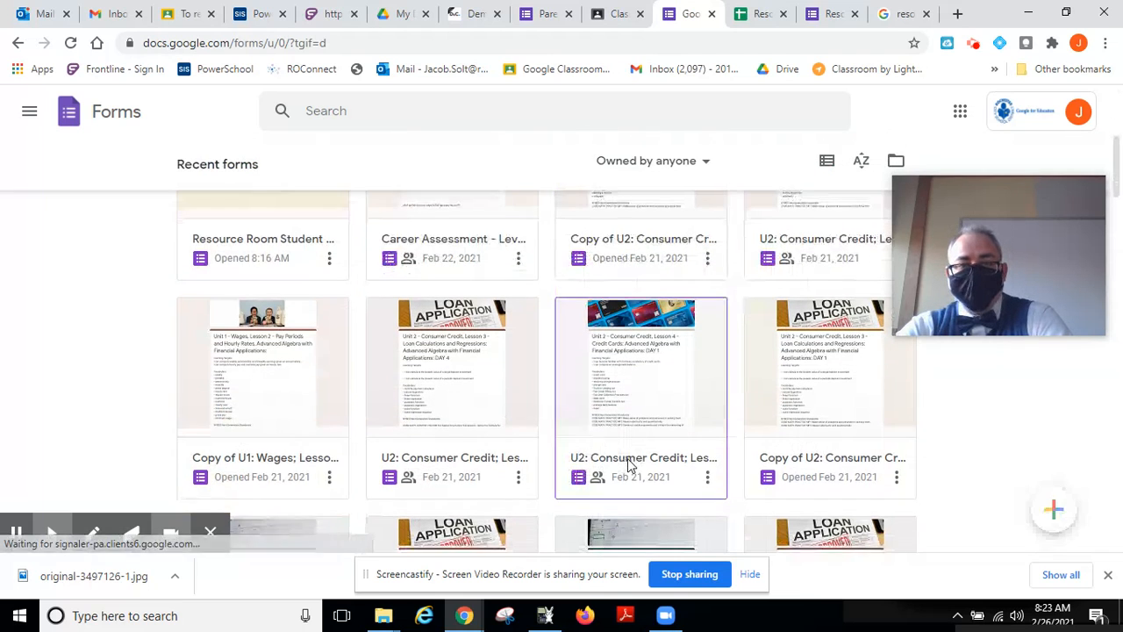
pyautogui.click(629, 466)
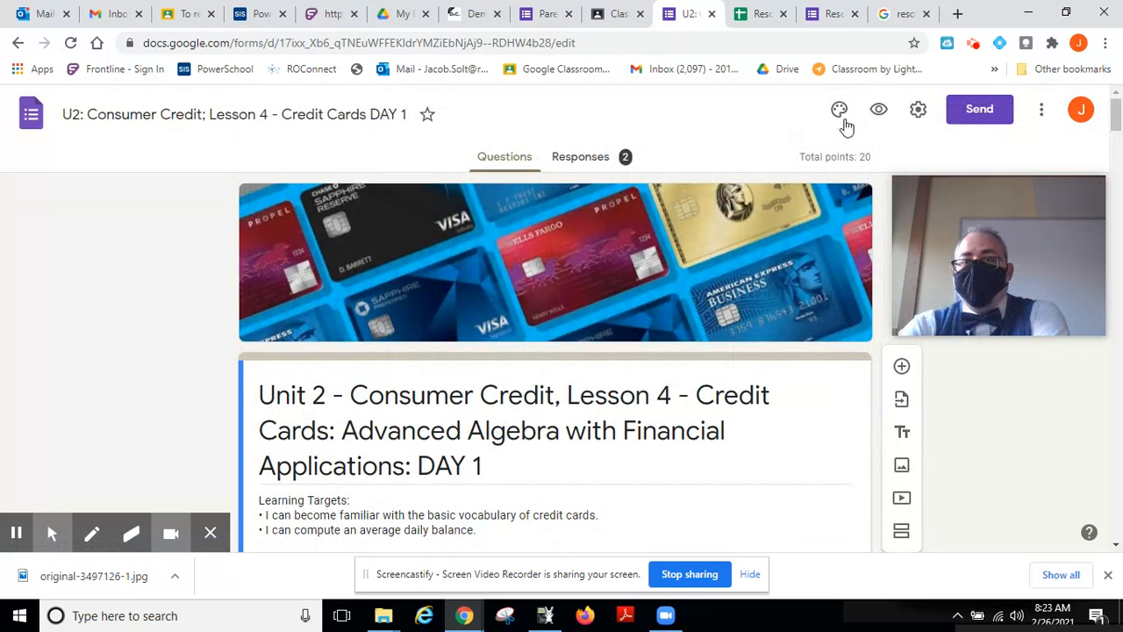
# - Examine the theme options of the Credit Cards form, including its header image and colors, and close them
pyautogui.click(839, 110)
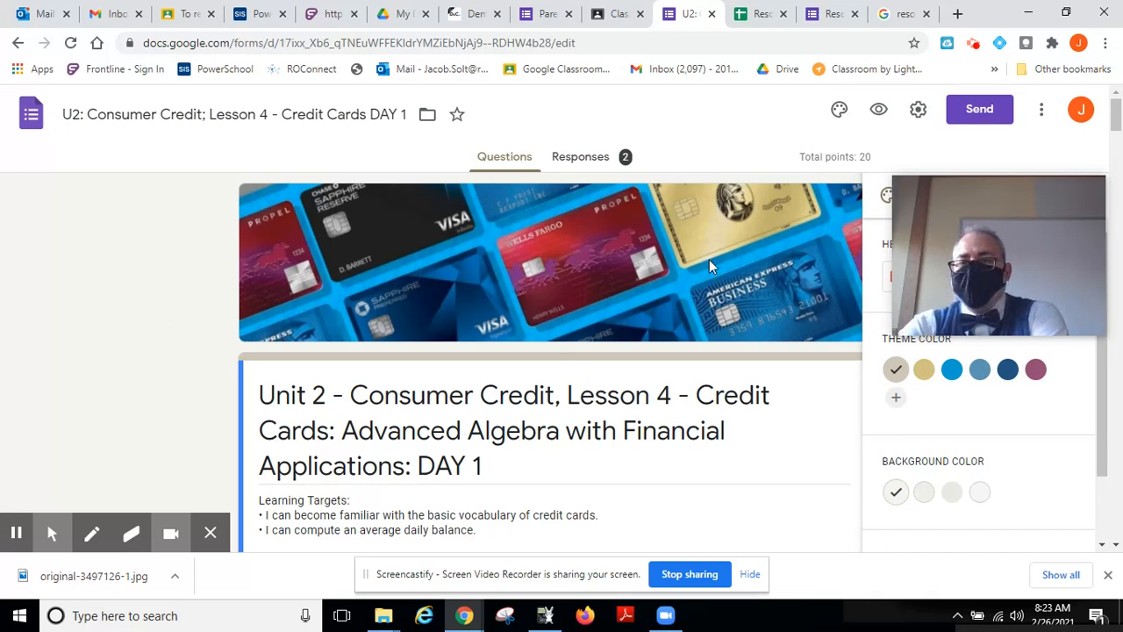
pyautogui.moveTo(1013, 236); pyautogui.dragTo(133, 236)
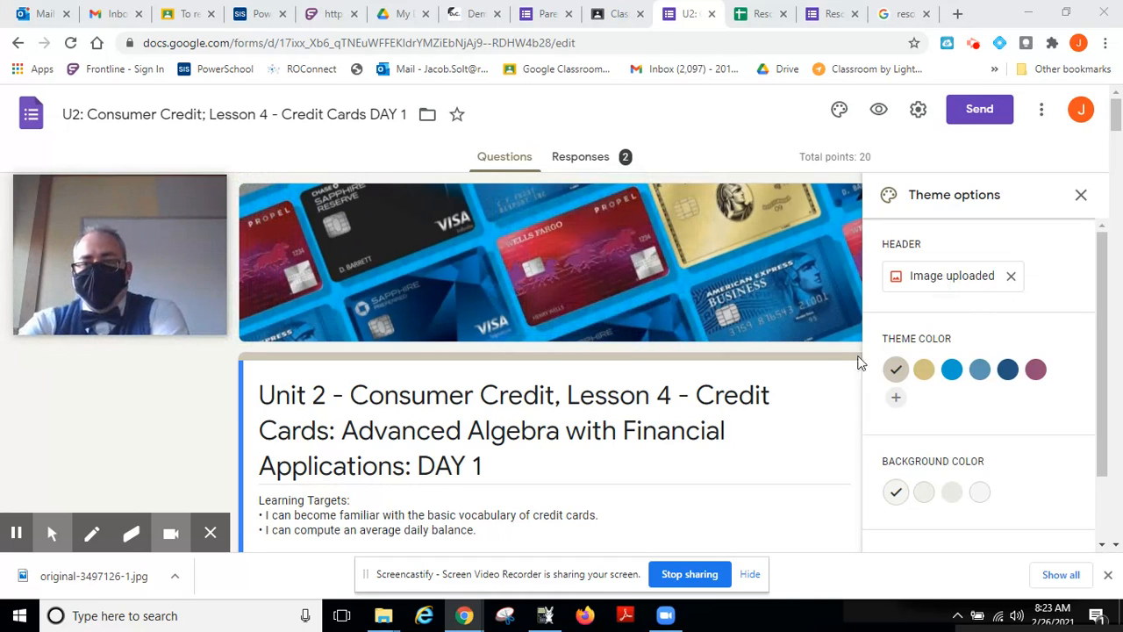
pyautogui.scroll(-3, 816, 390)
pyautogui.scroll(3, 816, 390)
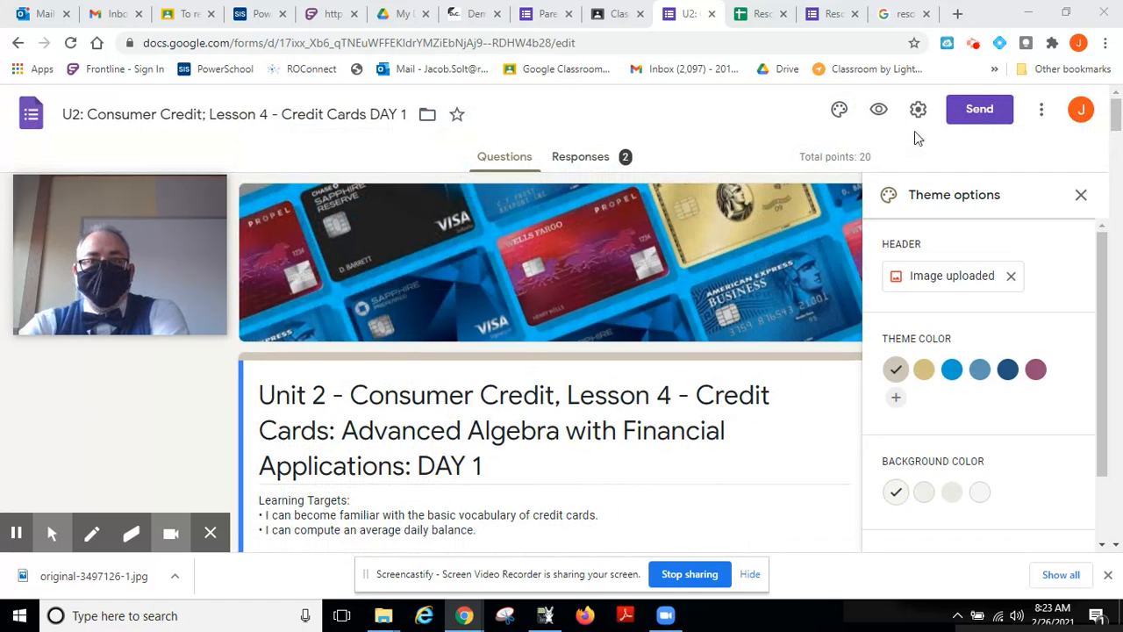
pyautogui.click(1082, 197)
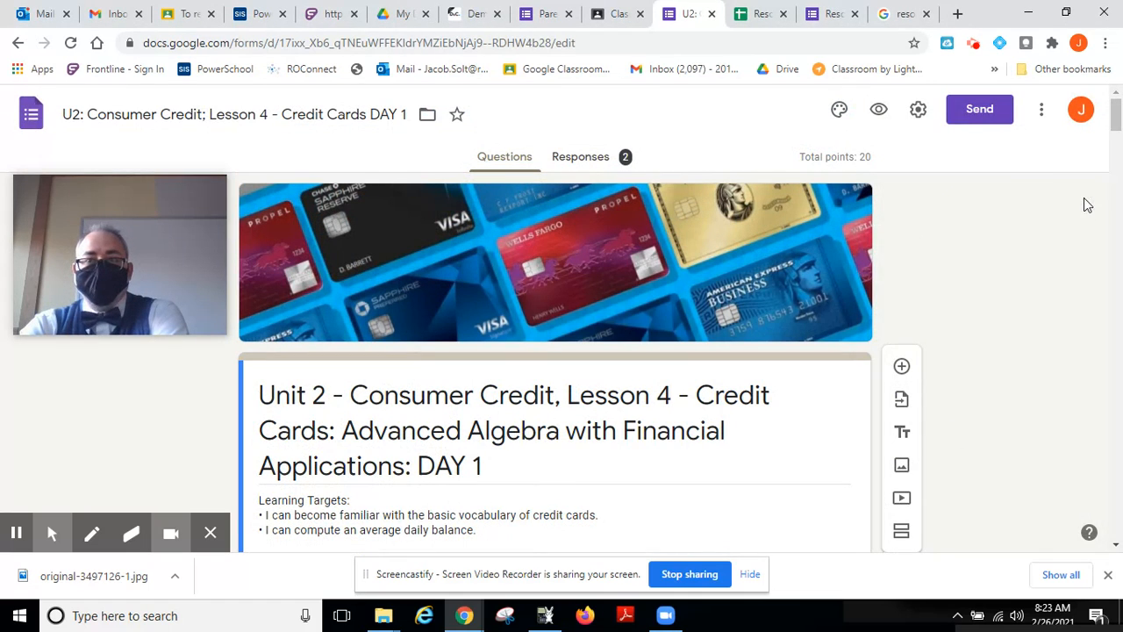
# - Make a copy of the form in My Drive named "Copy of U2: Consumer Credit; Lesson 4 - Credit Cards DAY 2"
pyautogui.click(1041, 112)
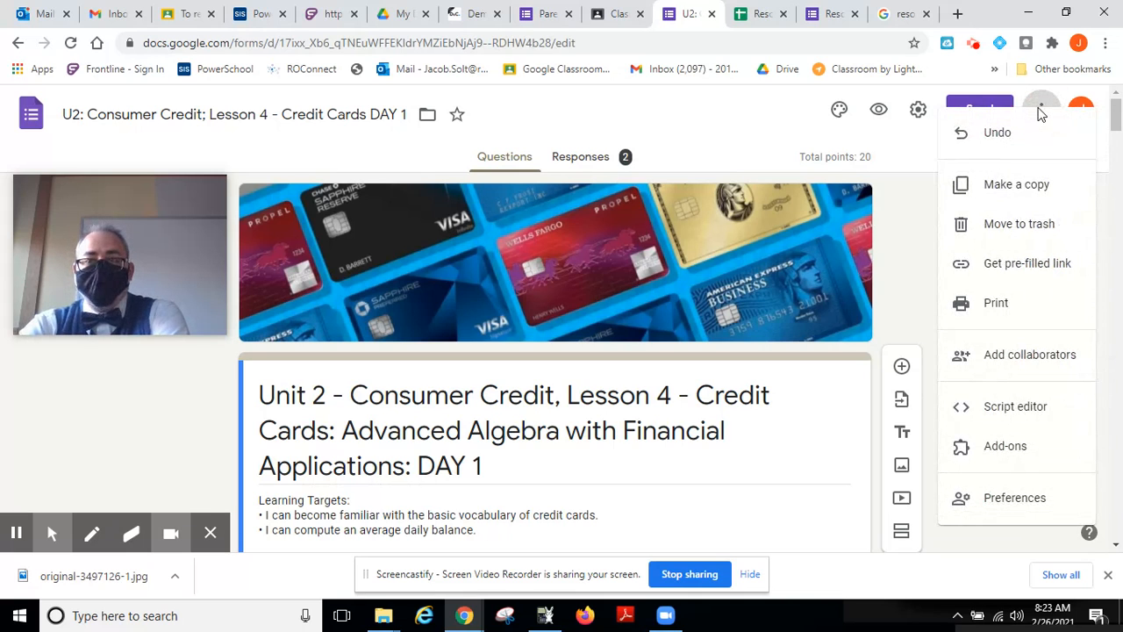
pyautogui.click(1011, 188)
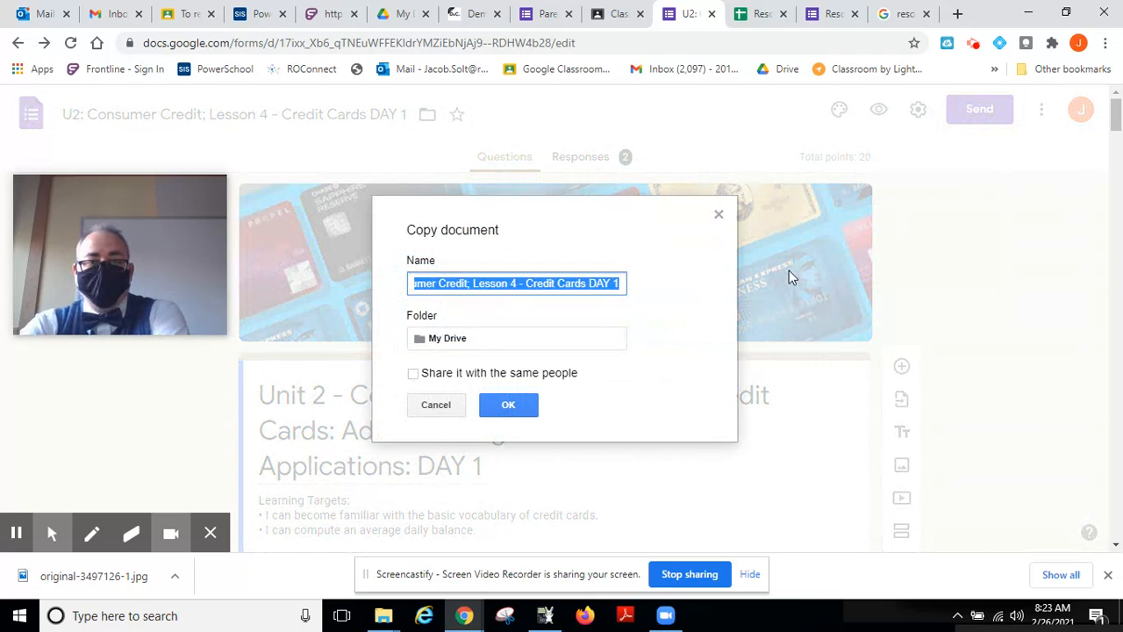
pyautogui.click(616, 283)
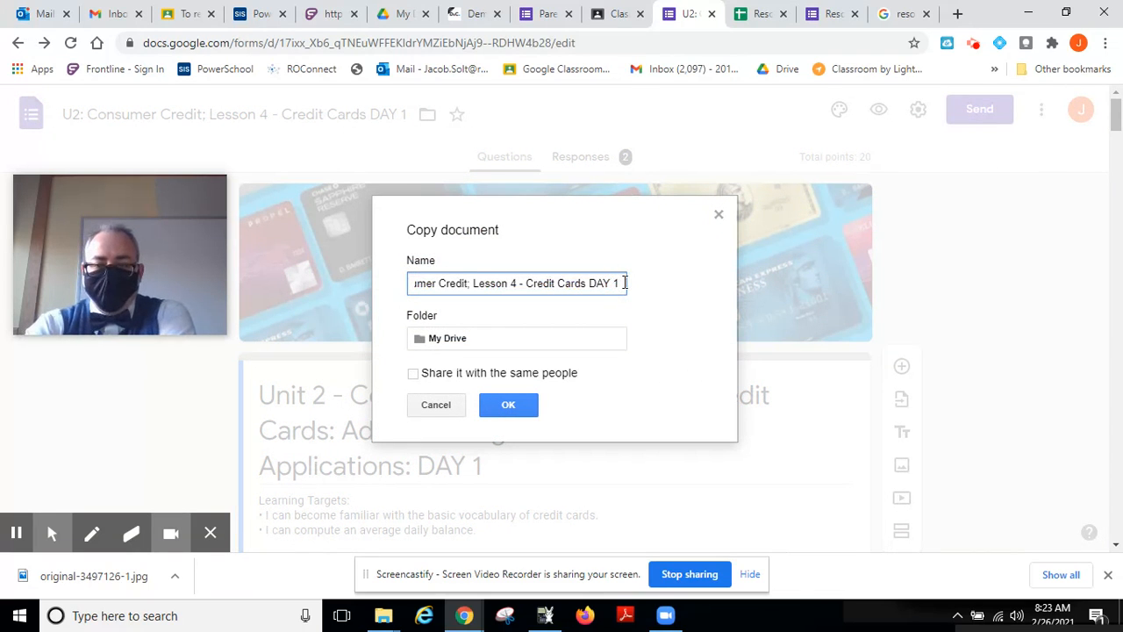
pyautogui.press('BackSpace')
pyautogui.write('2')
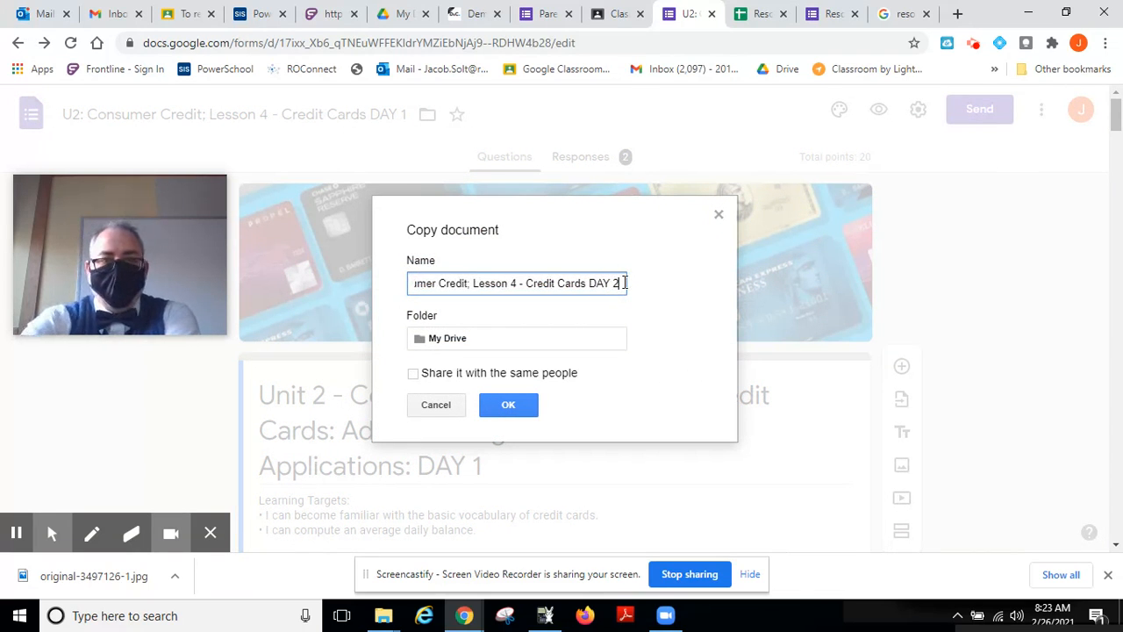
pyautogui.click(509, 414)
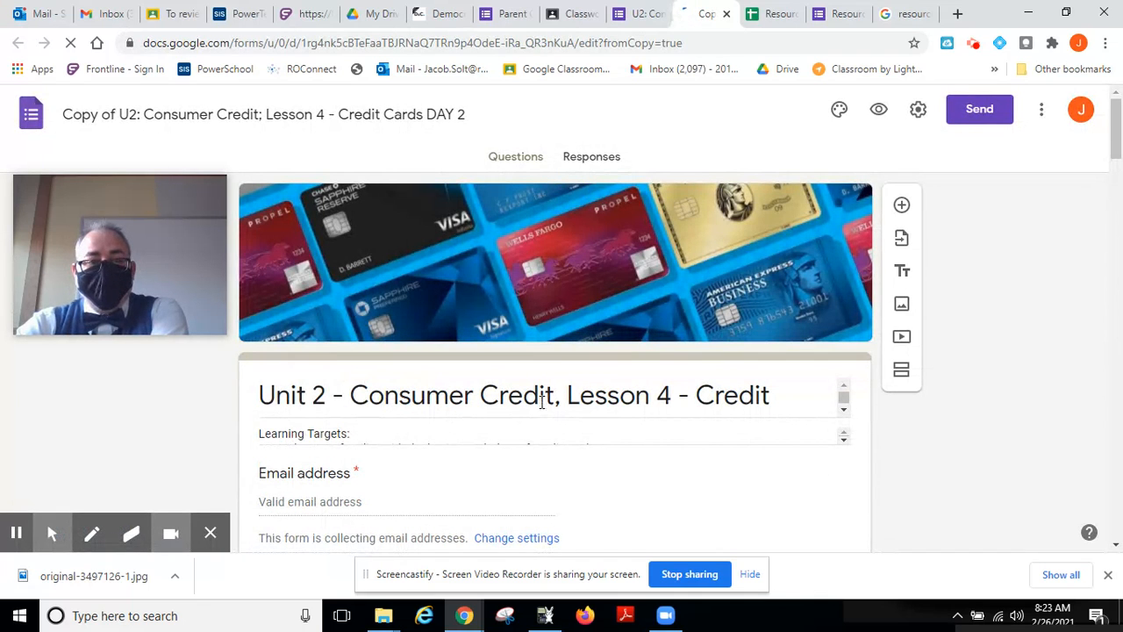
# - Look through the copied form's title, learning targets, vocabulary, standards, name question, math topics and plan of study sections
pyautogui.click(540, 381)
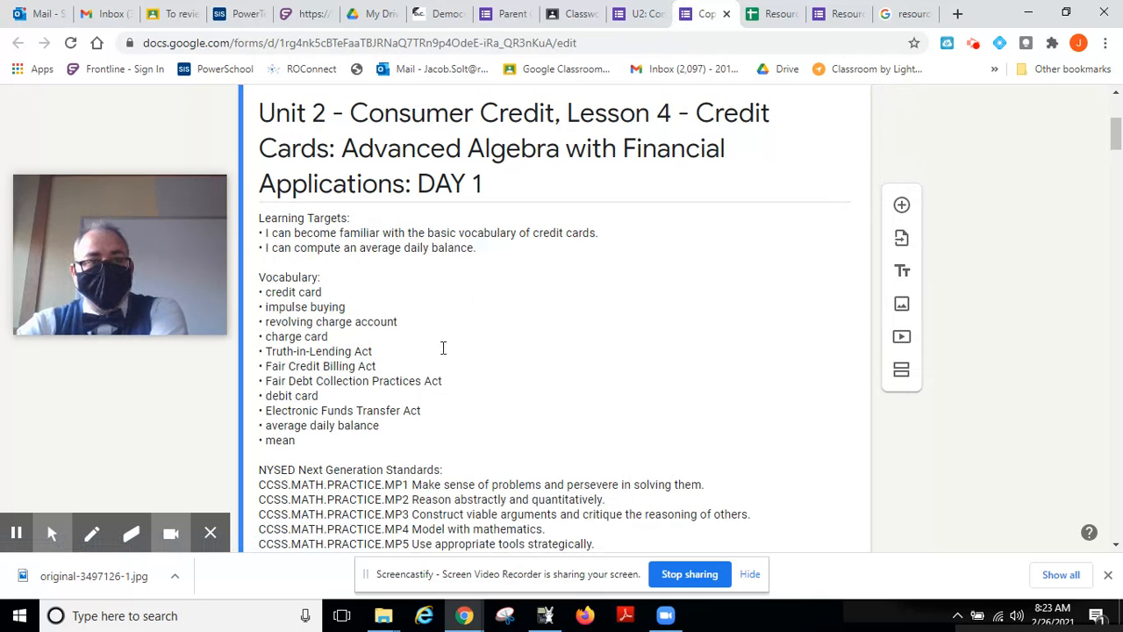
pyautogui.scroll(-5, 376, 372)
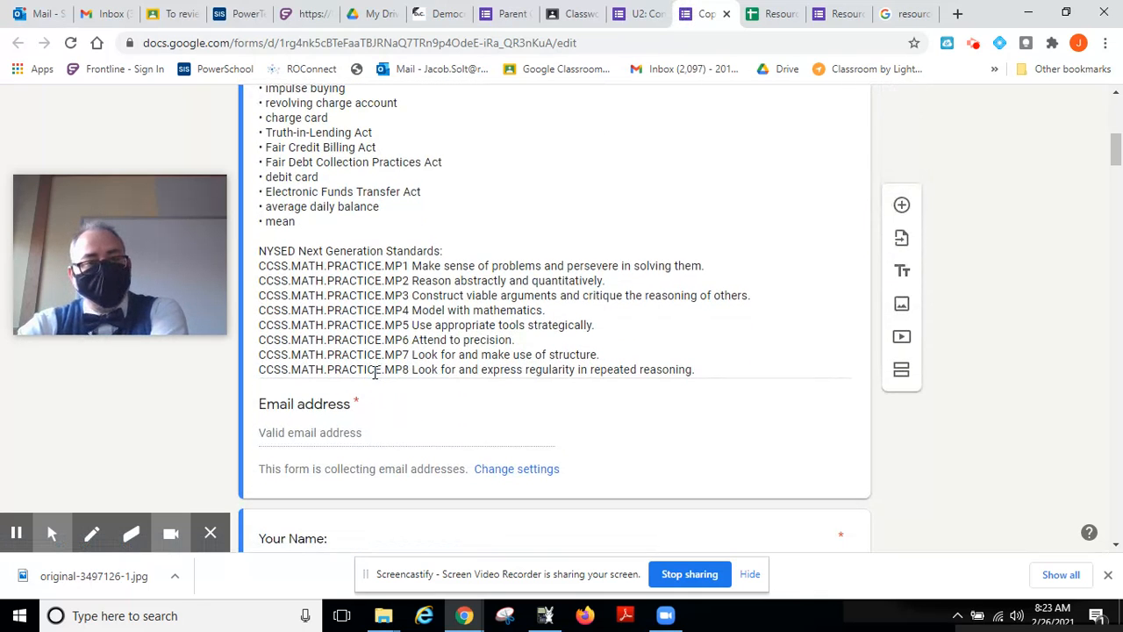
pyautogui.scroll(-3, 376, 379)
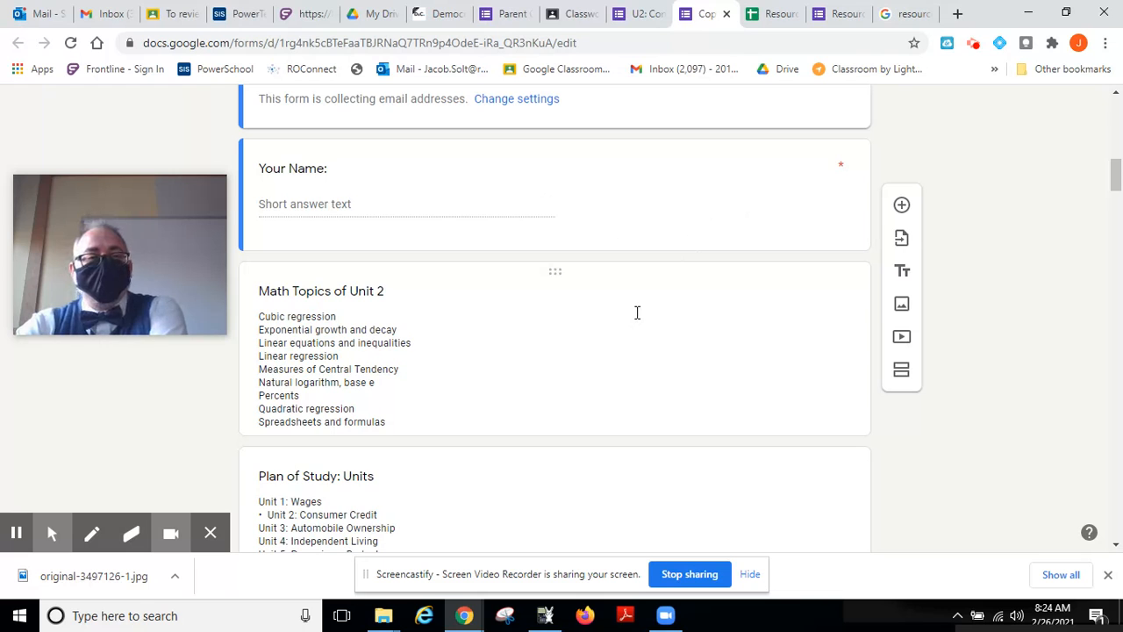
pyautogui.scroll(-2, 637, 312)
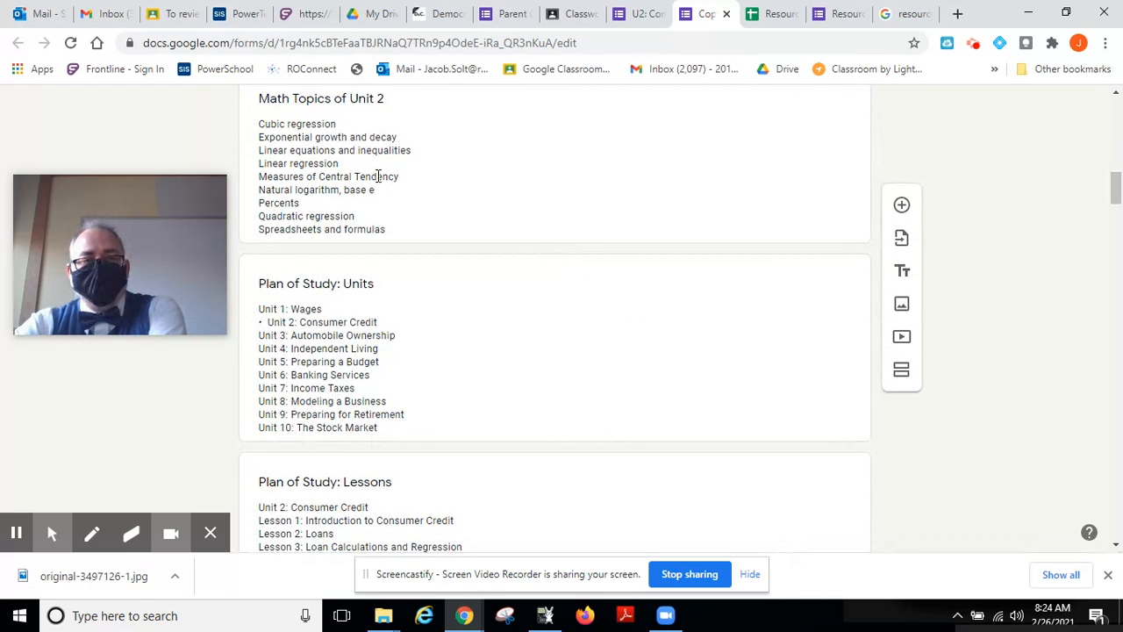
pyautogui.scroll(6, 356, 268)
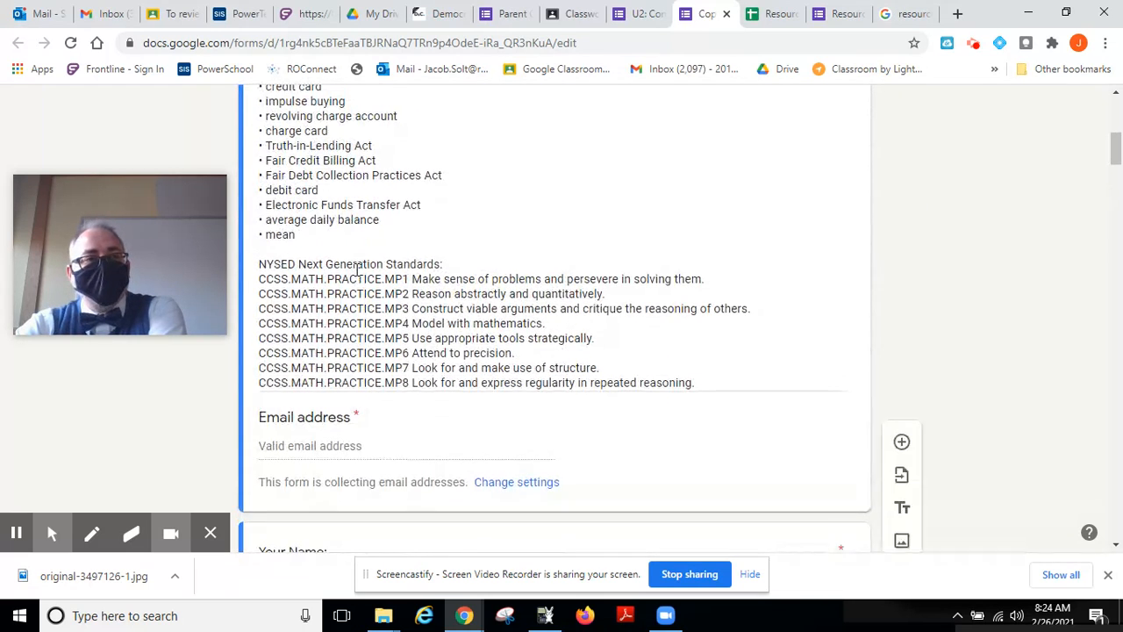
pyautogui.scroll(3, 350, 269)
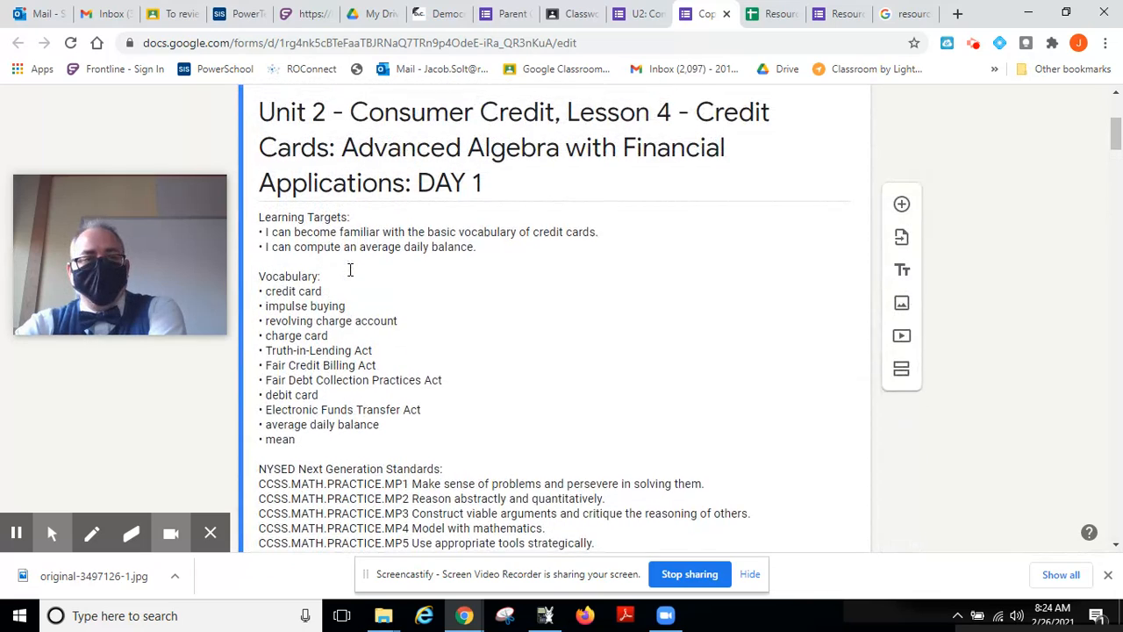
pyautogui.scroll(-1, 350, 269)
pyautogui.scroll(-7, 350, 270)
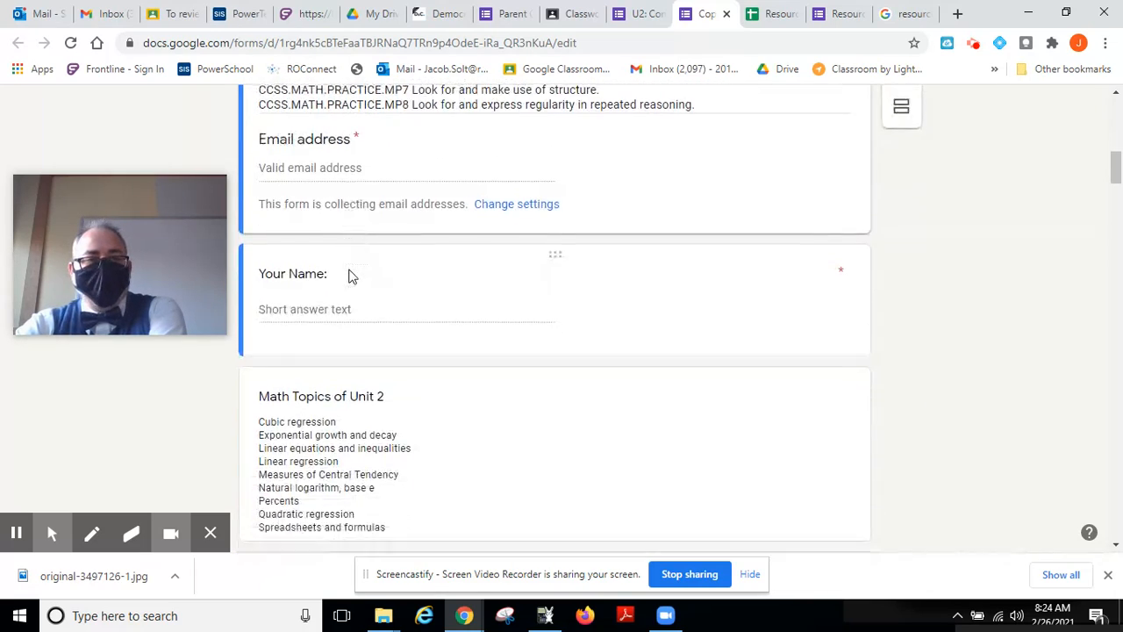
pyautogui.scroll(-1, 350, 269)
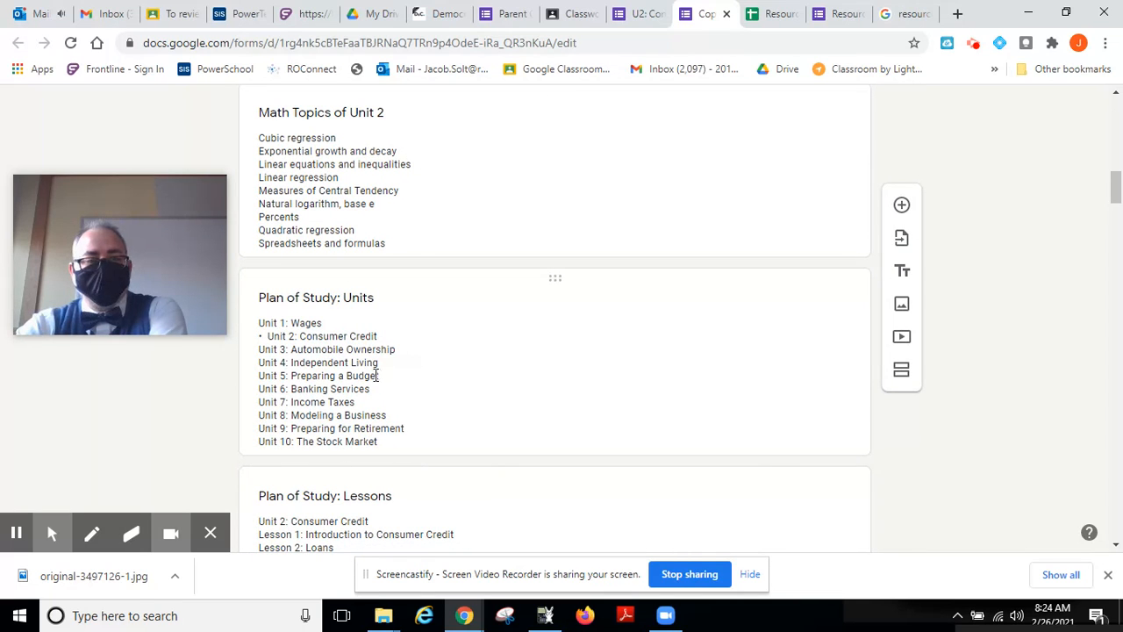
pyautogui.scroll(-2, 371, 399)
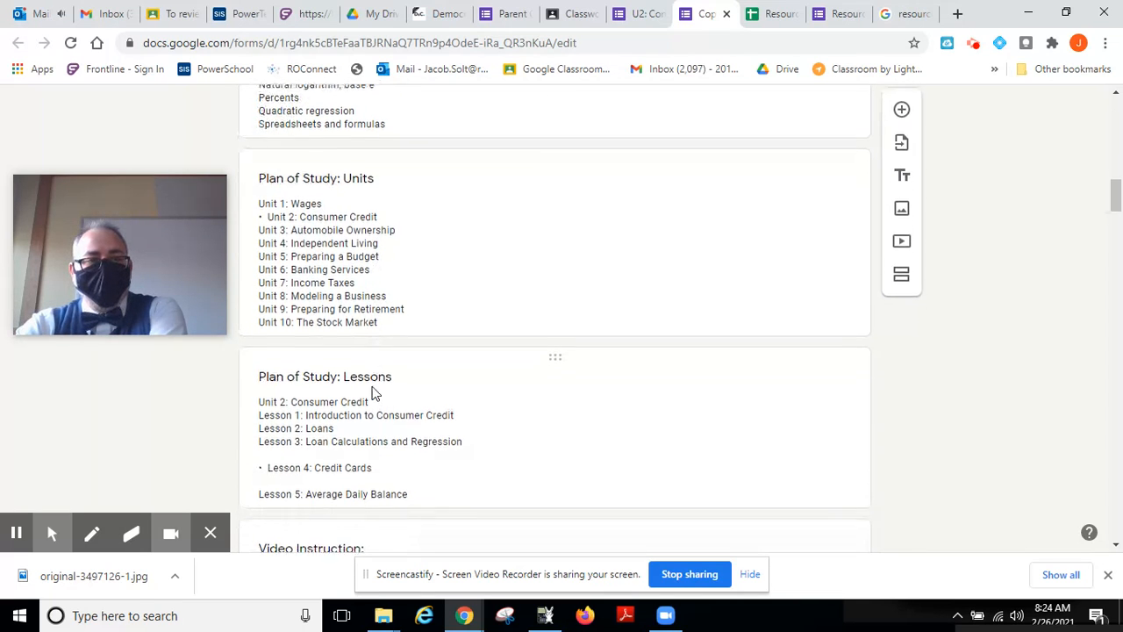
pyautogui.scroll(-2, 436, 424)
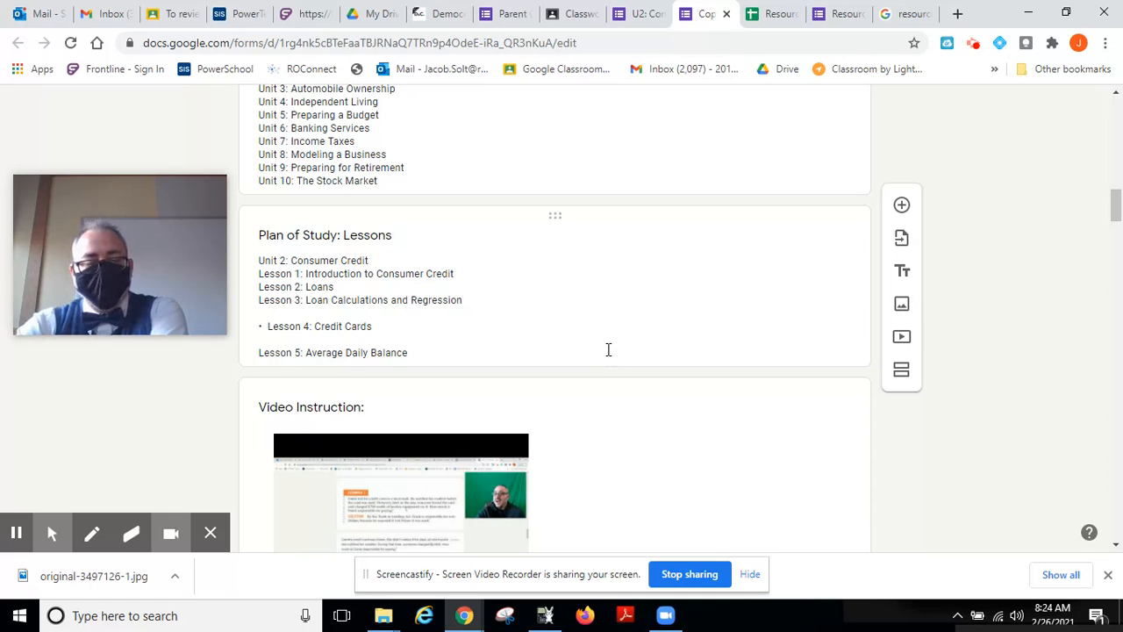
# - Start adding a video to the copied form below the "Plan of Study: Lessons" section
pyautogui.scroll(-3, 540, 313)
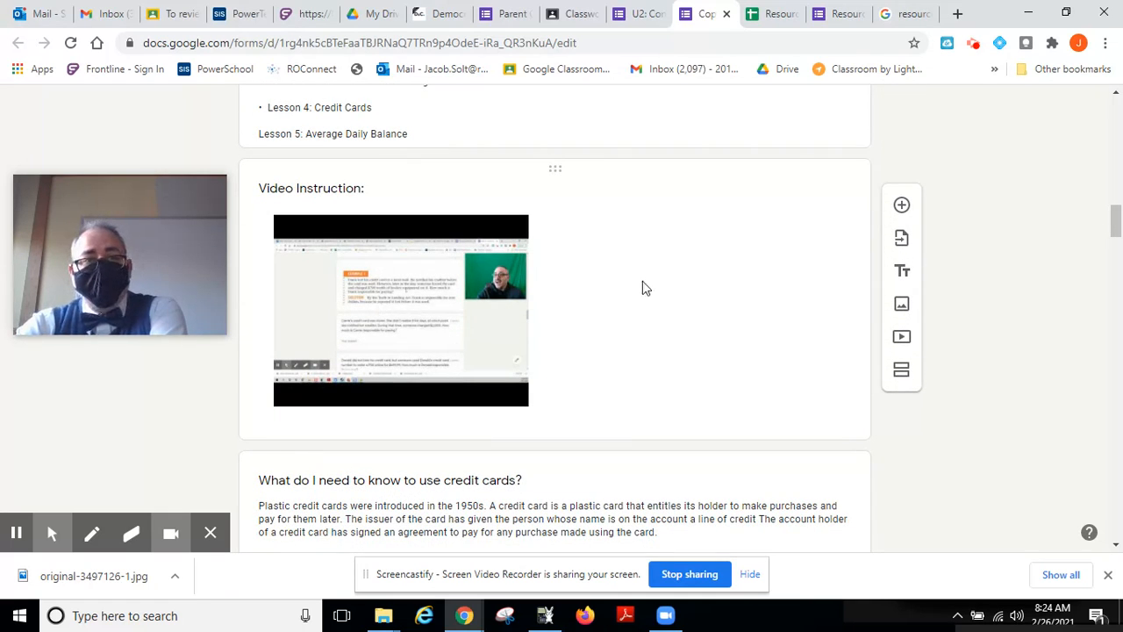
pyautogui.scroll(2, 642, 281)
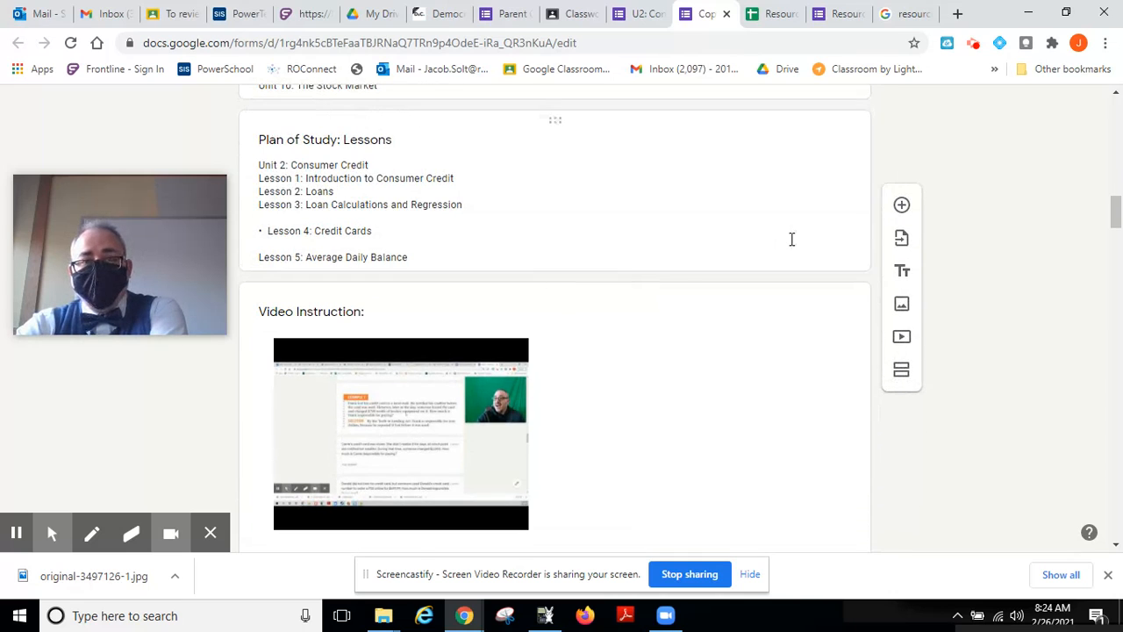
pyautogui.click(792, 240)
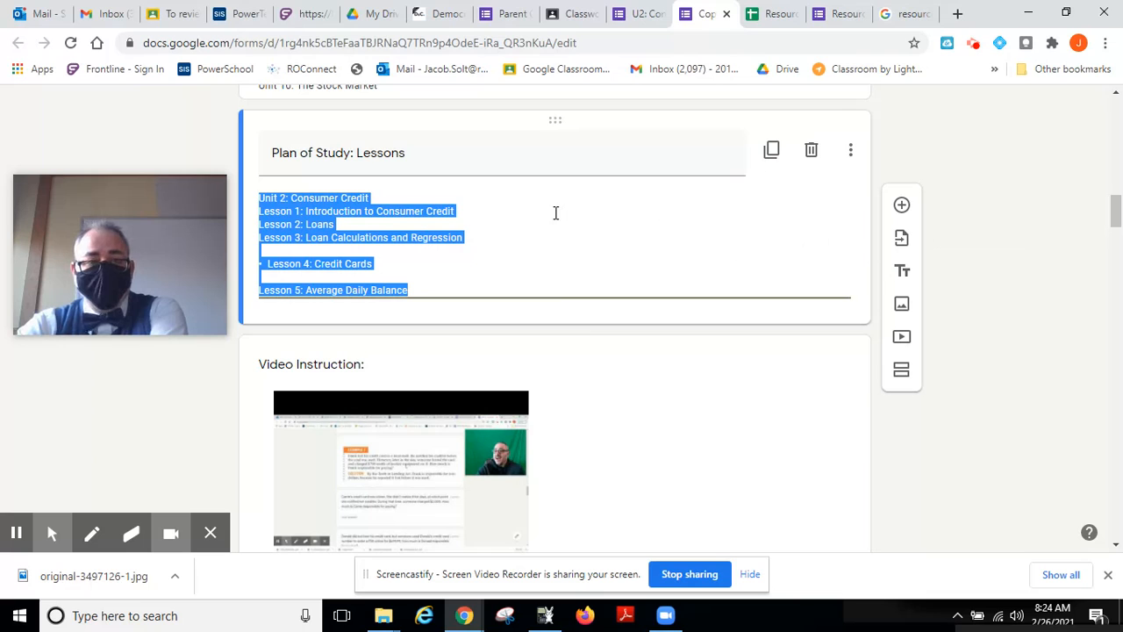
pyautogui.click(901, 339)
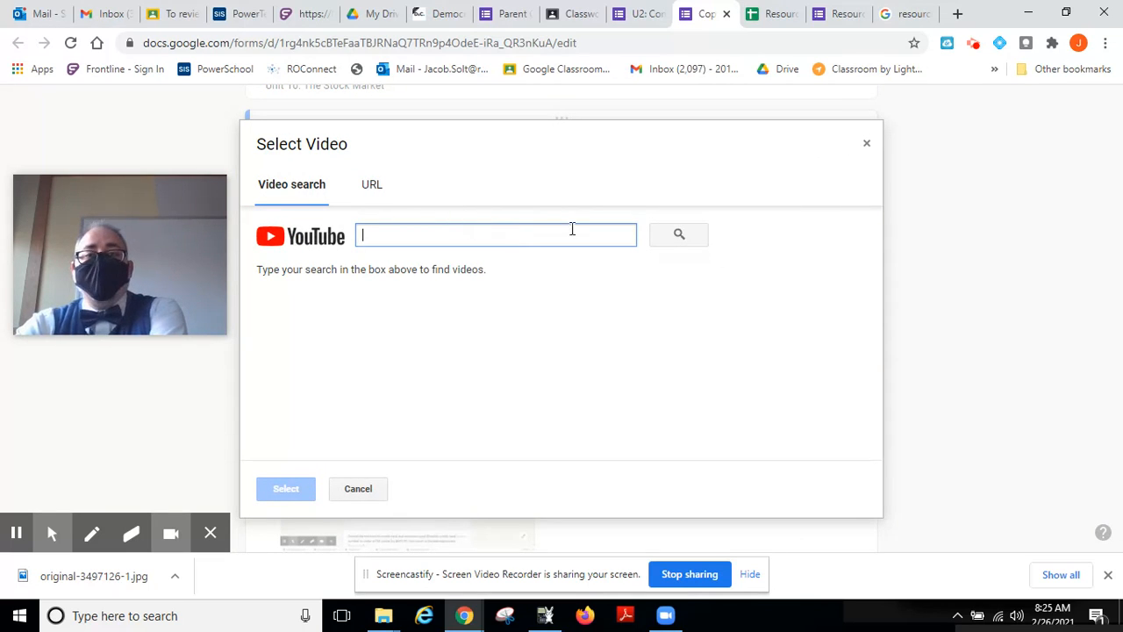
# - Switch to the resource room image search page and go to youtube.com there
pyautogui.click(908, 14)
pyautogui.click(337, 44)
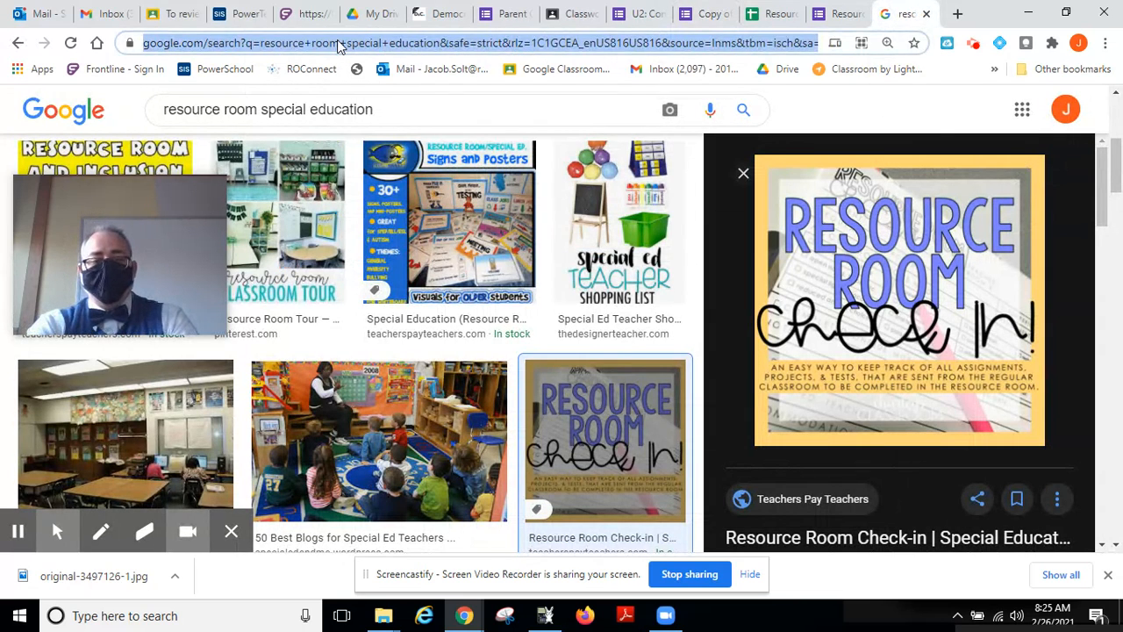
pyautogui.write('youtbue')
pyautogui.press('BackSpace')
pyautogui.press('BackSpace')
pyautogui.press('BackSpace')
pyautogui.write('ube')
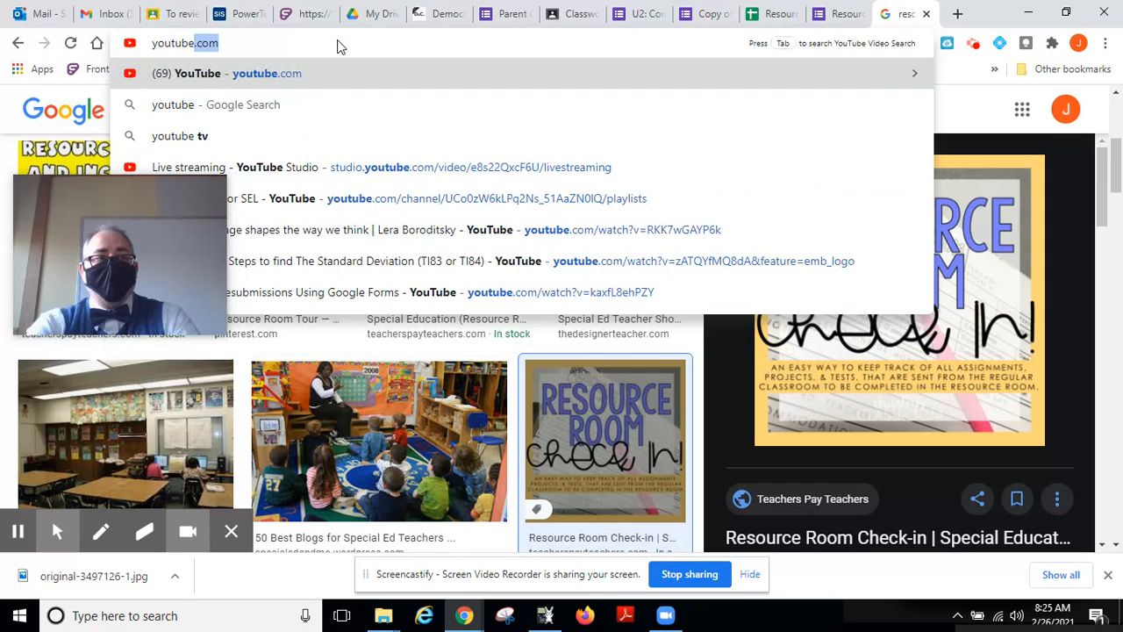
pyautogui.press('Return')
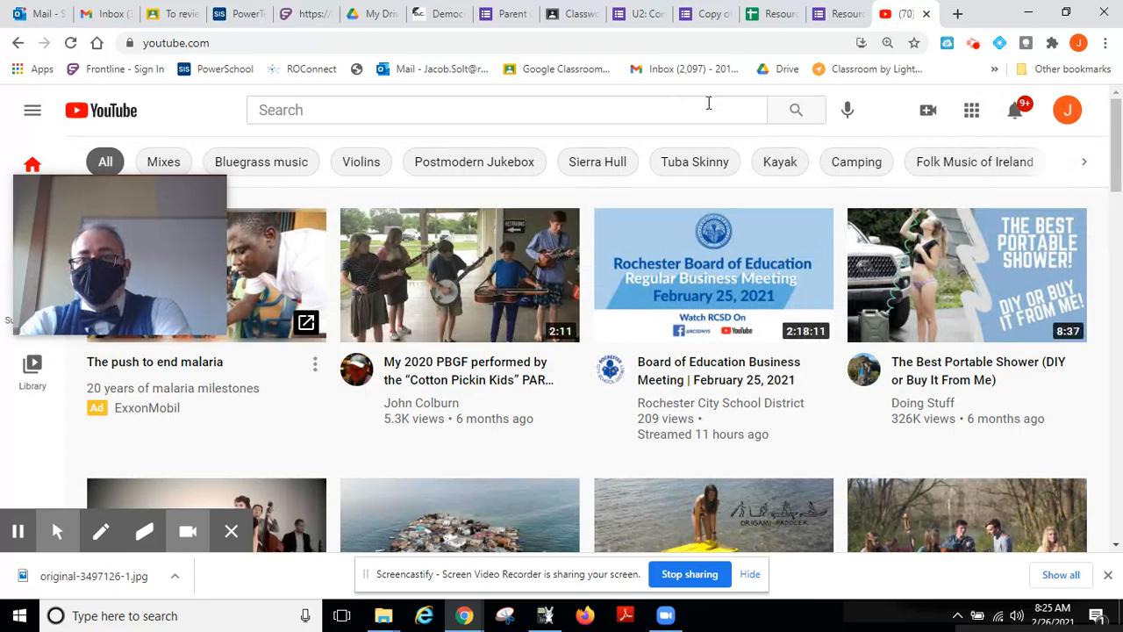
# - Open and pause the "How to grade Google Forms" video from the account's own YouTube channel, and copy its link
pyautogui.click(1066, 114)
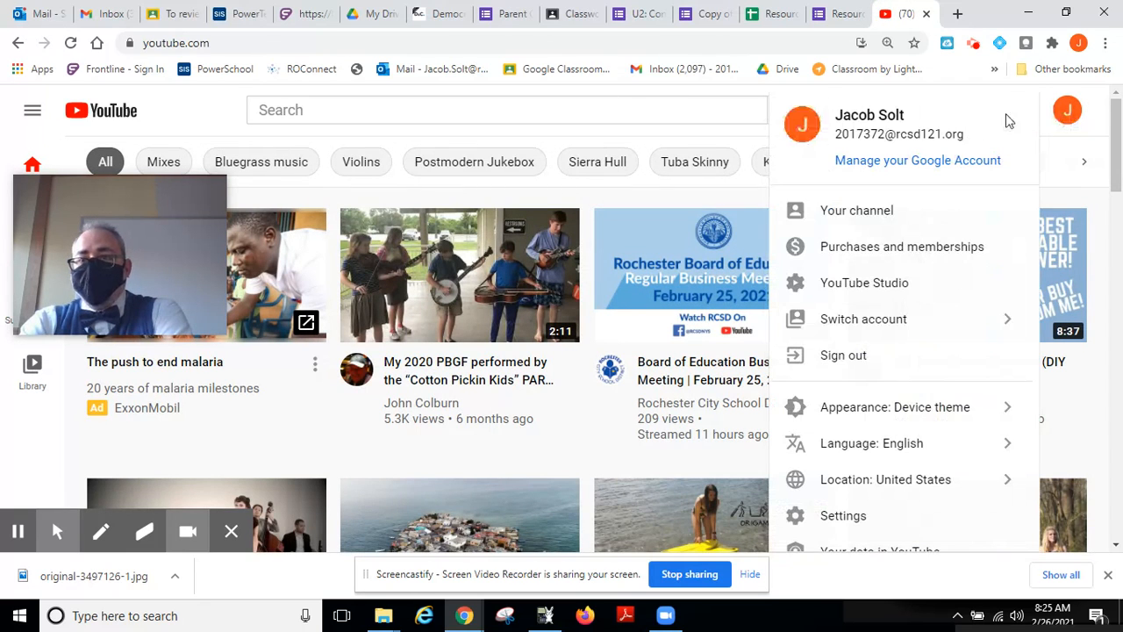
pyautogui.click(882, 214)
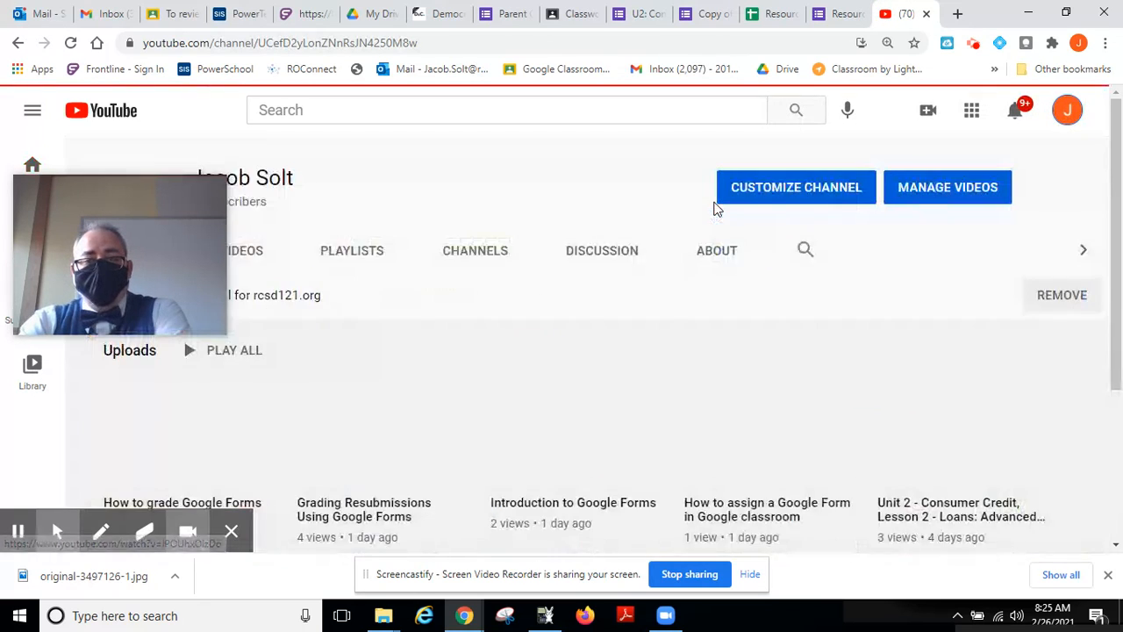
pyautogui.scroll(-1, 606, 399)
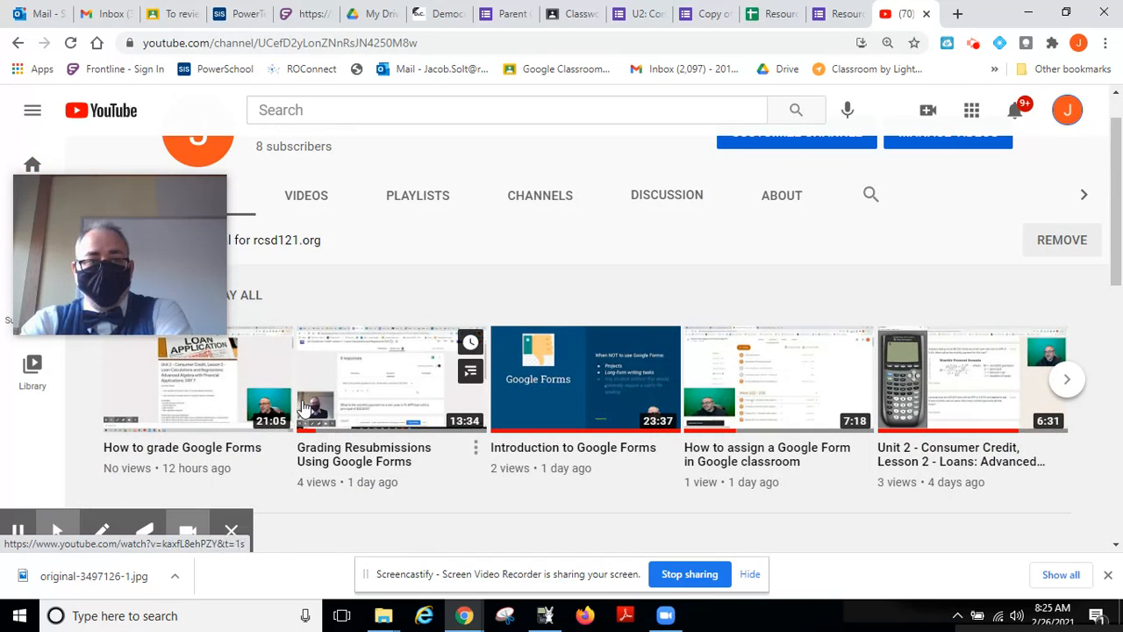
pyautogui.click(193, 400)
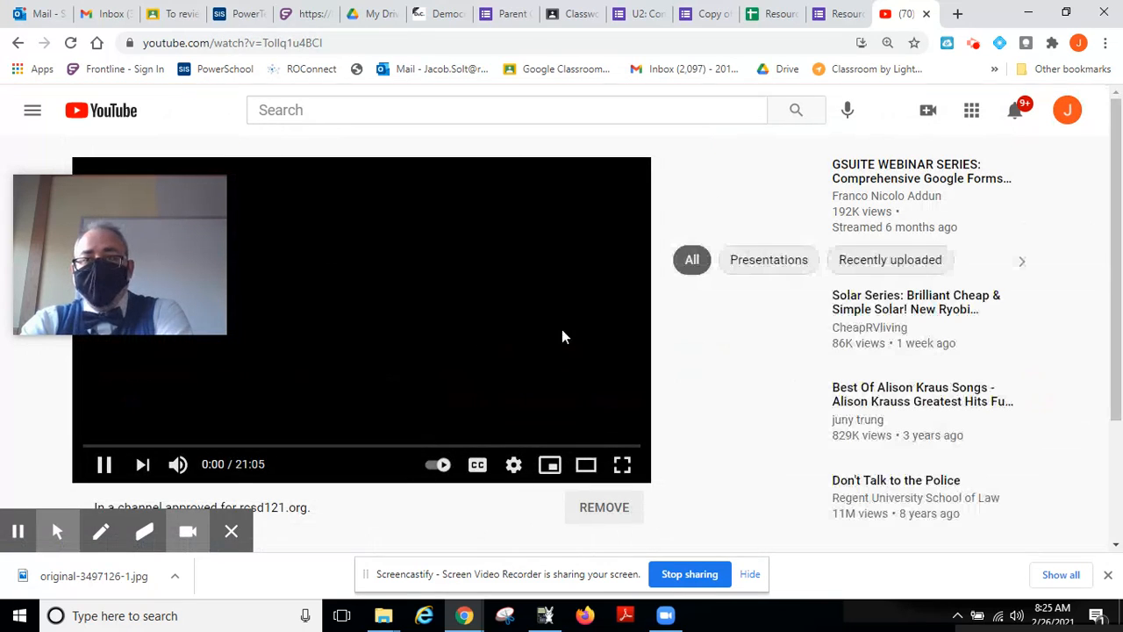
pyautogui.click(104, 463)
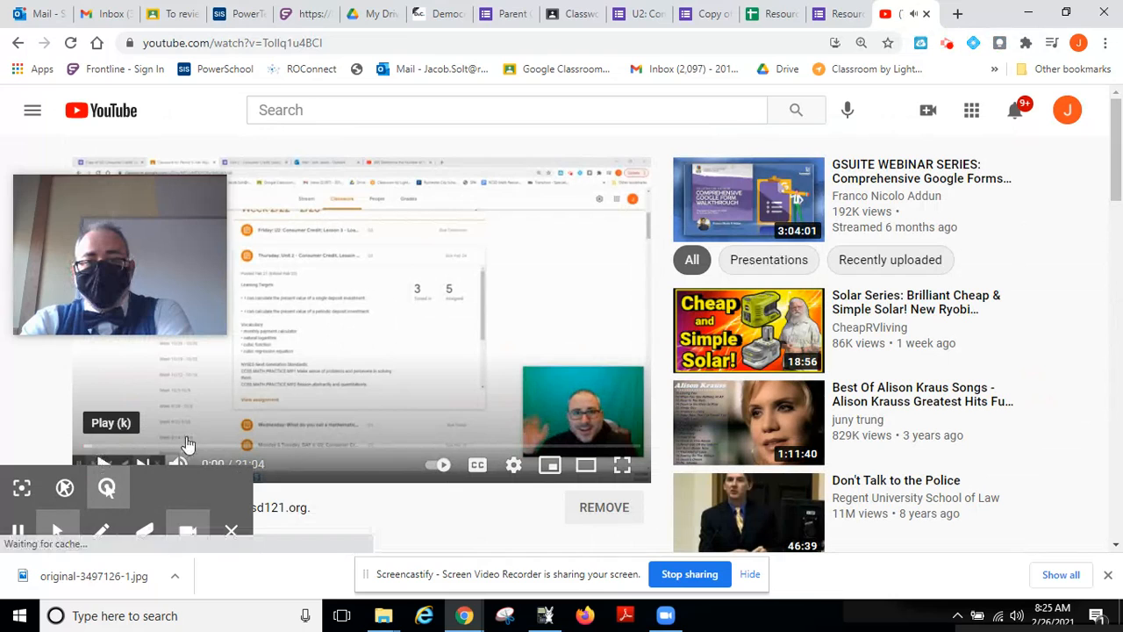
pyautogui.click(430, 44)
pyautogui.hotkey('ctrl', 'c')
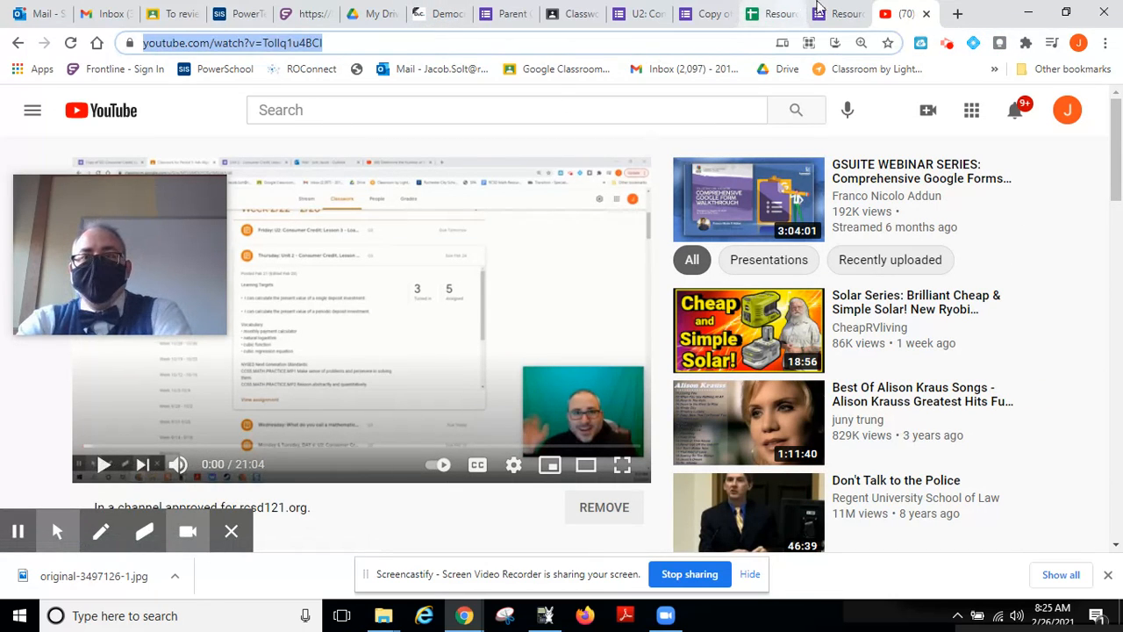
# - Return to the copied form, find "How to grade Google Forms" by its copied link and insert it below "Plan of Study: Lessons"
pyautogui.click(843, 14)
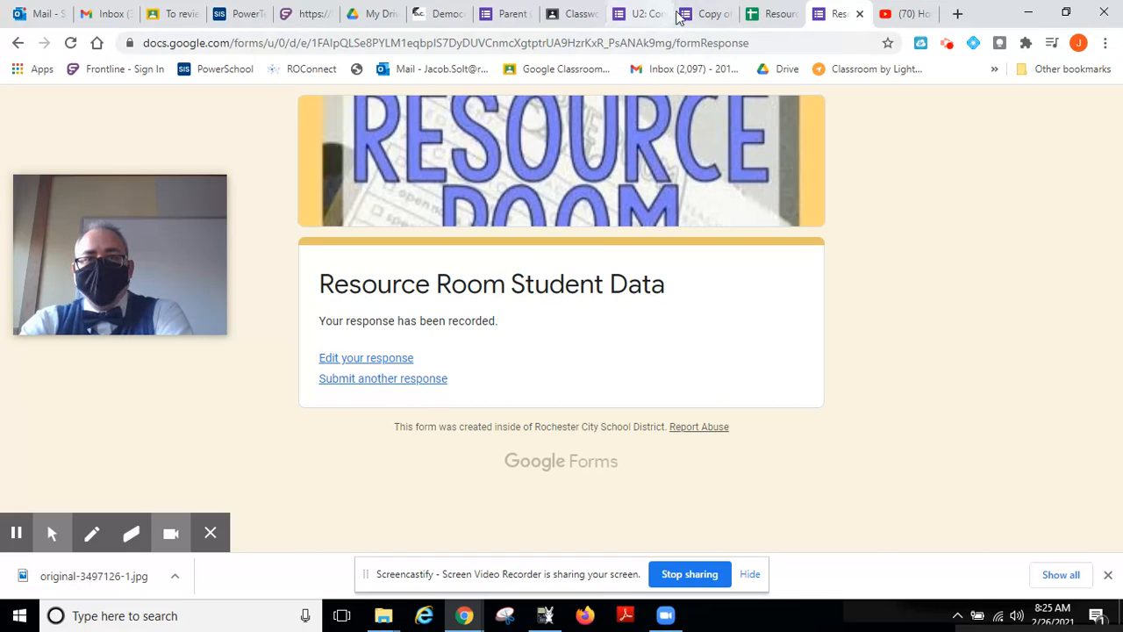
pyautogui.click(706, 14)
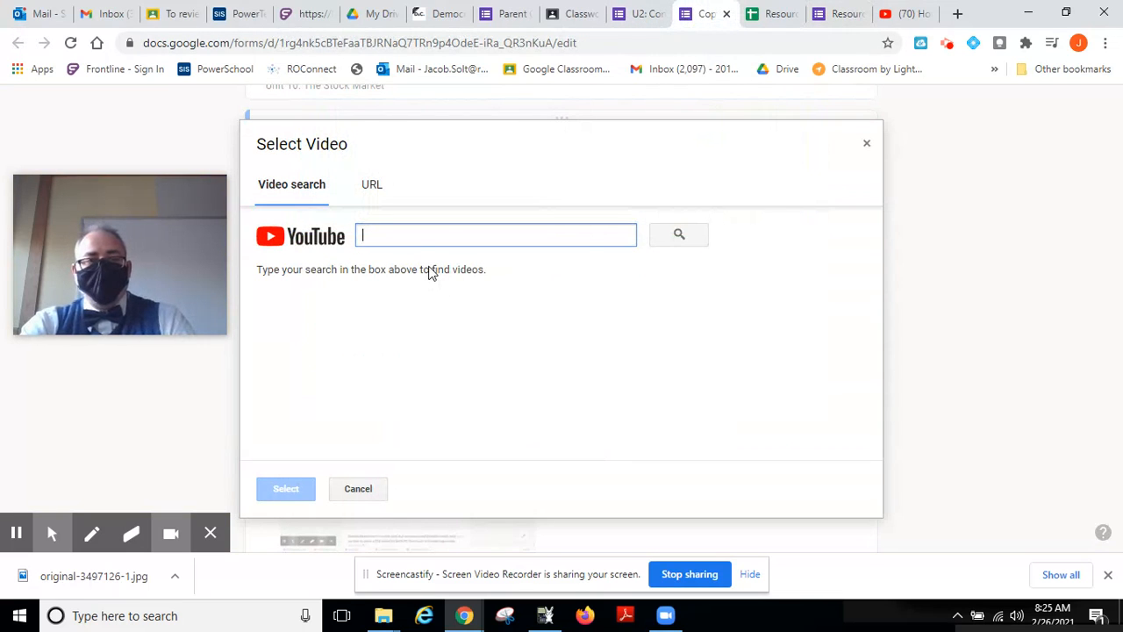
pyautogui.hotkey('ctrl', 'v')
pyautogui.click(680, 234)
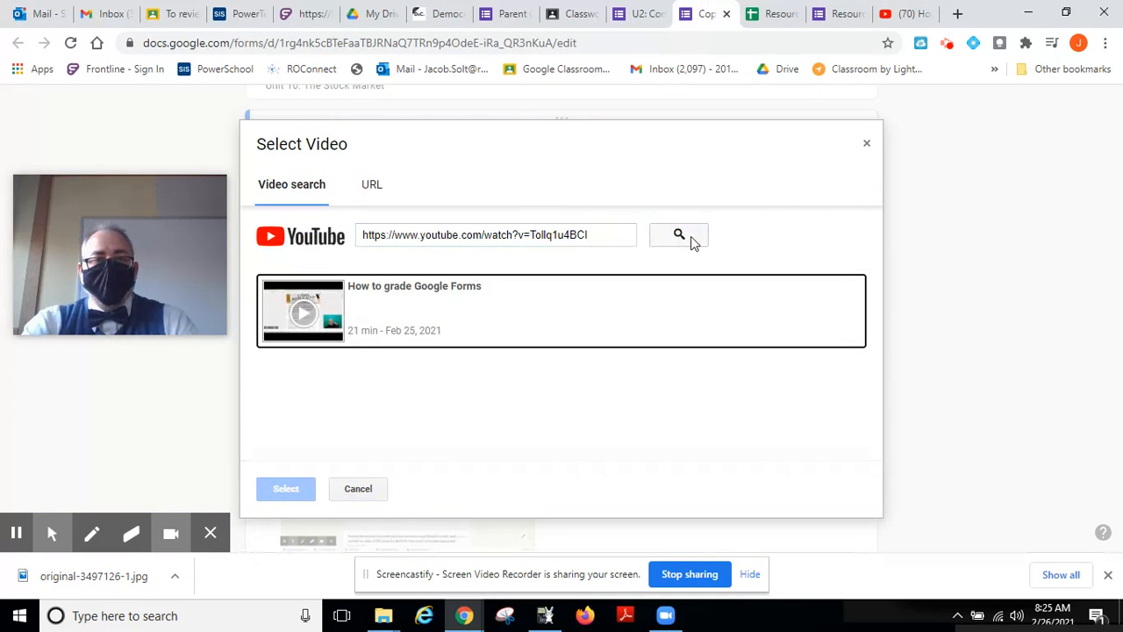
pyautogui.click(418, 316)
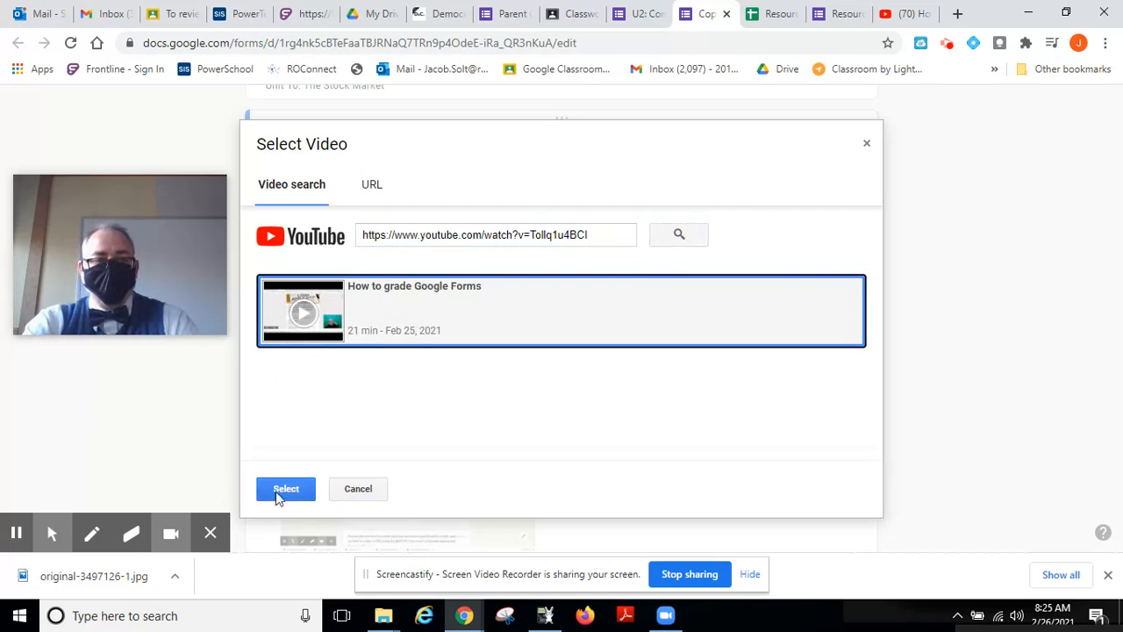
pyautogui.click(286, 489)
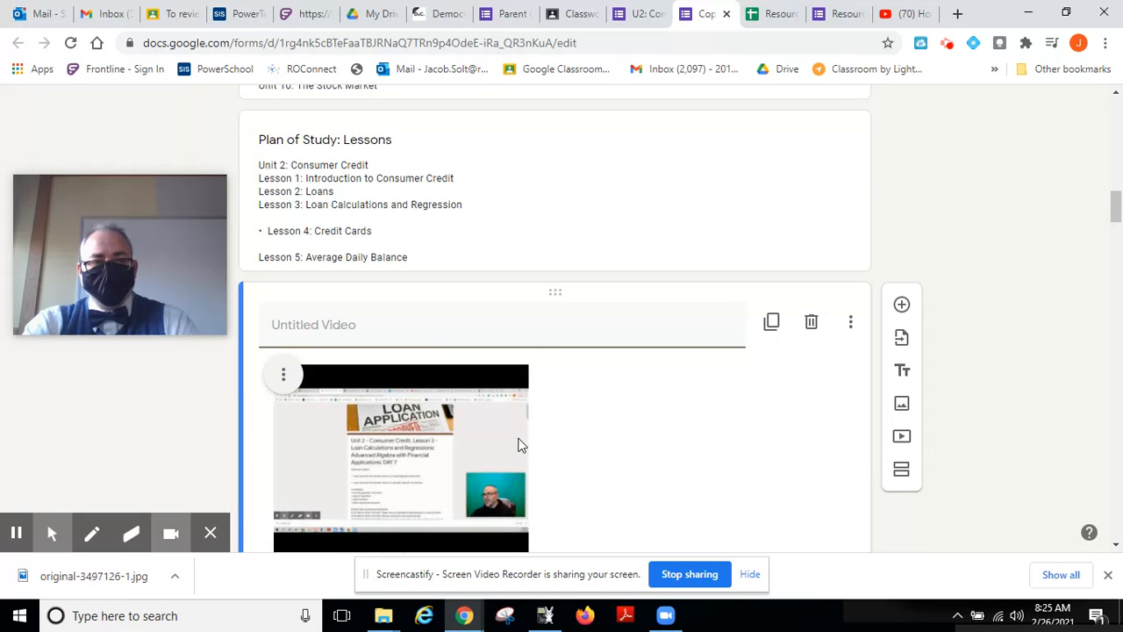
# - Delete the newly inserted untitled video item from the copied form
pyautogui.scroll(-2, 617, 463)
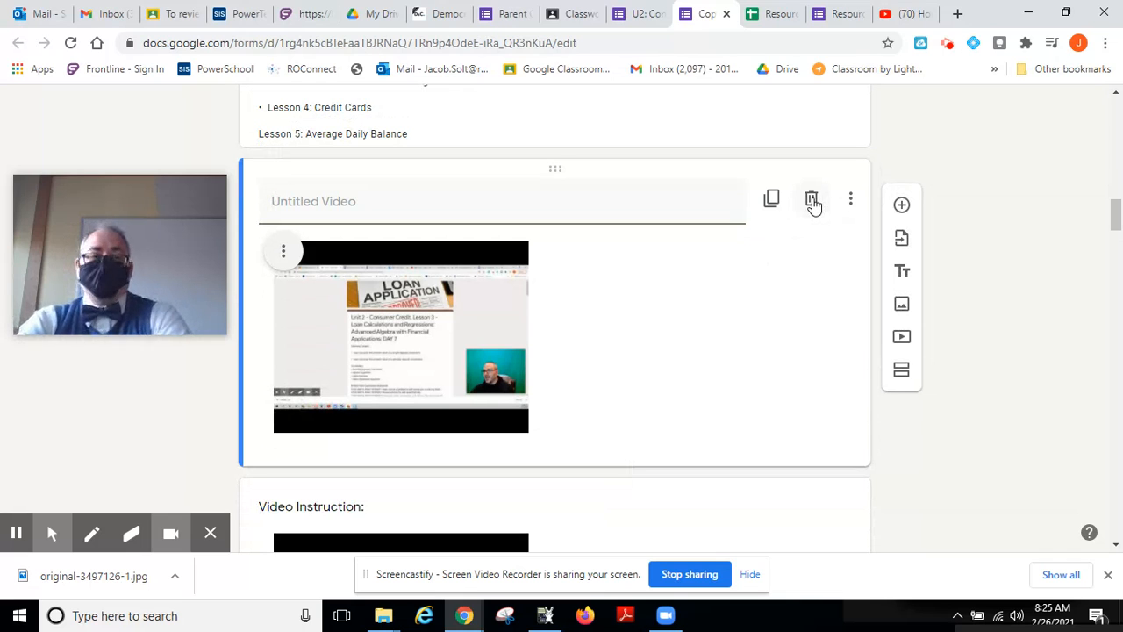
pyautogui.click(812, 200)
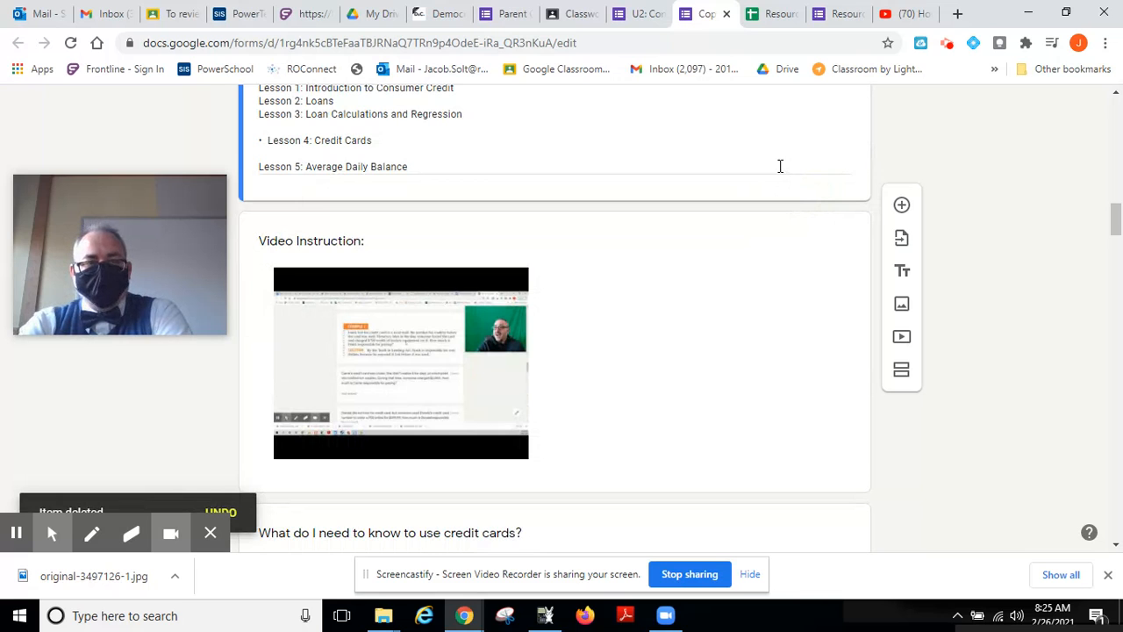
# - Look through the form down to "What do I need to know to use credit cards?" and select that section's full description text
pyautogui.scroll(-2, 780, 171)
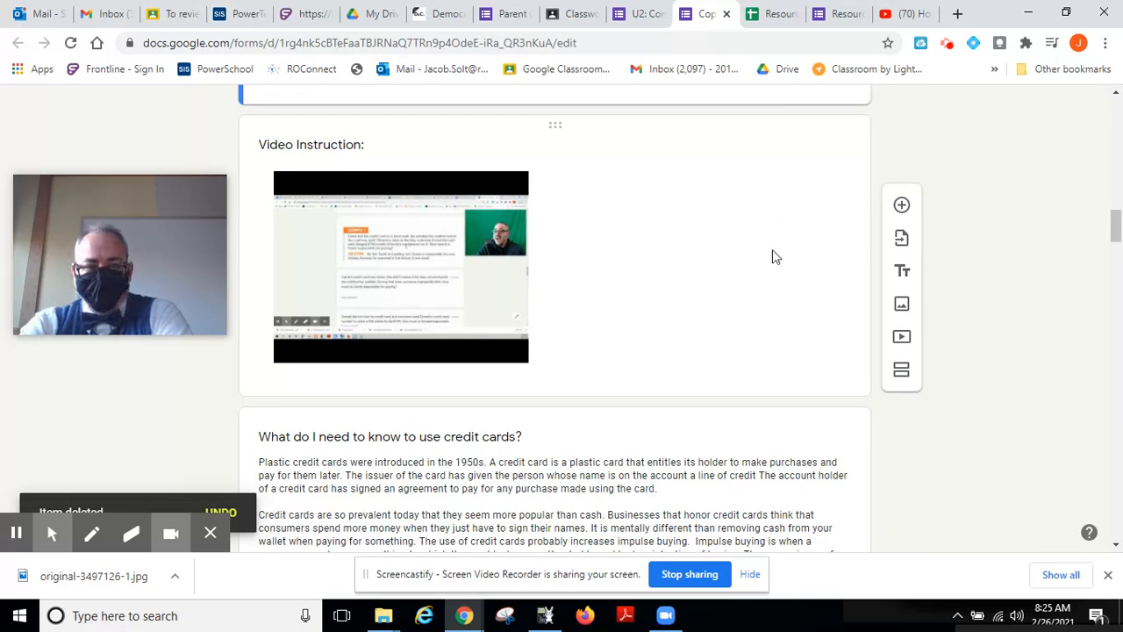
pyautogui.scroll(-3, 772, 277)
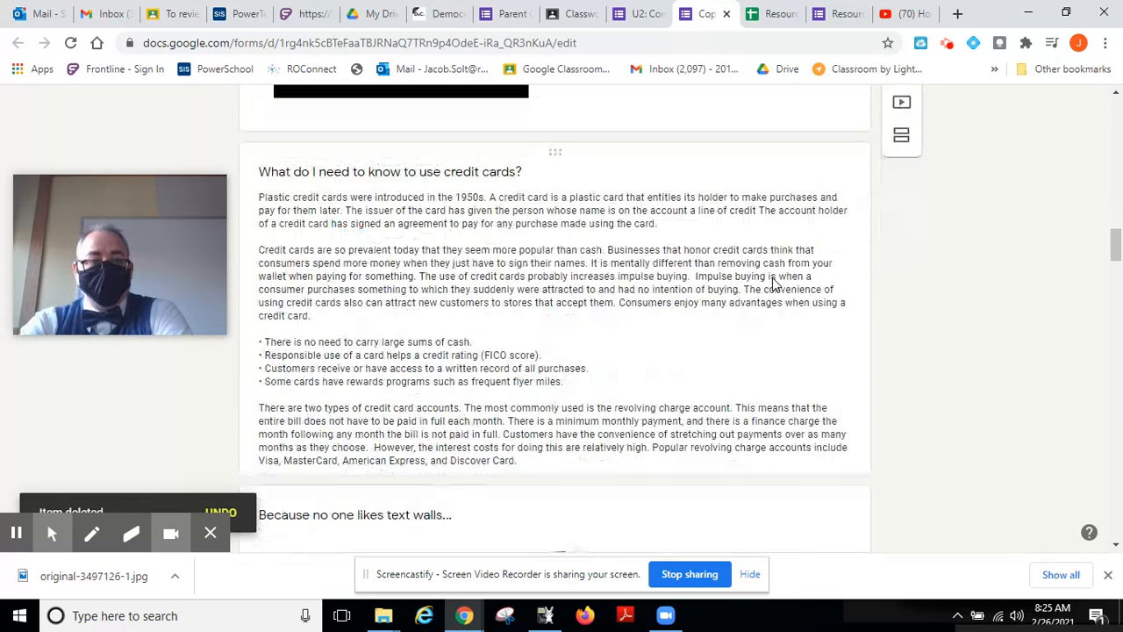
pyautogui.scroll(20, 772, 277)
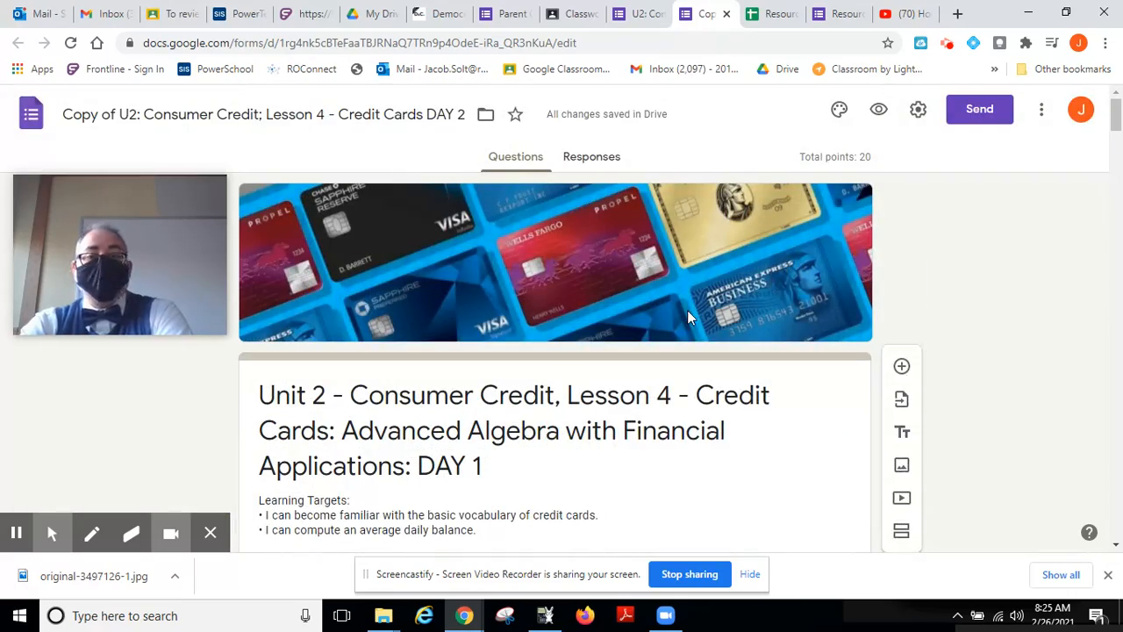
pyautogui.scroll(-8, 688, 311)
pyautogui.scroll(-12, 688, 318)
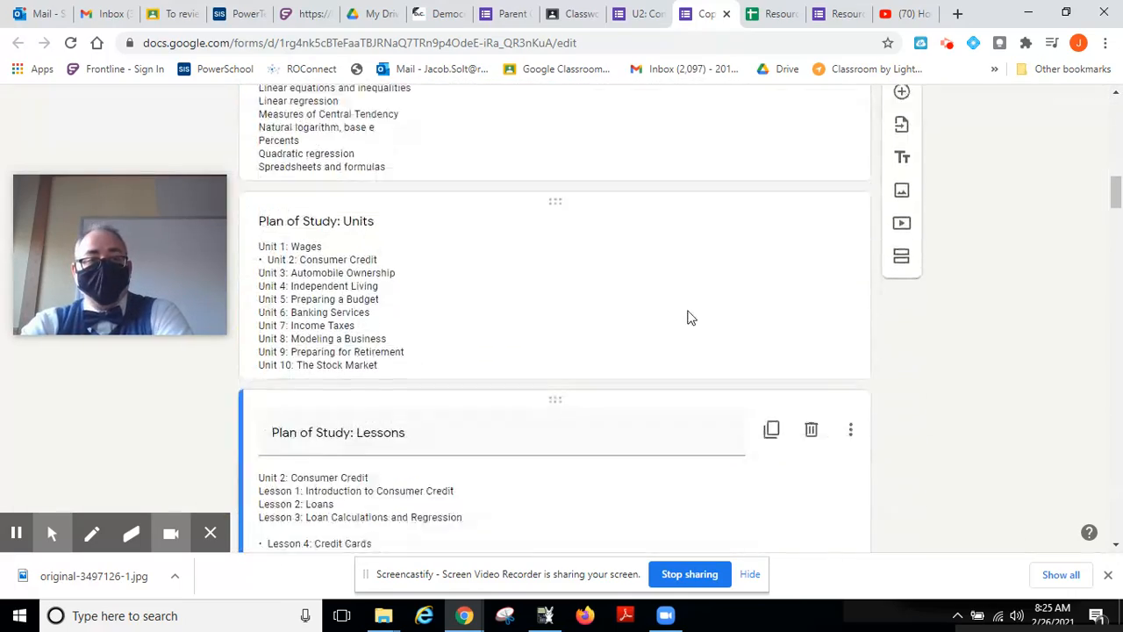
pyautogui.scroll(-3, 688, 318)
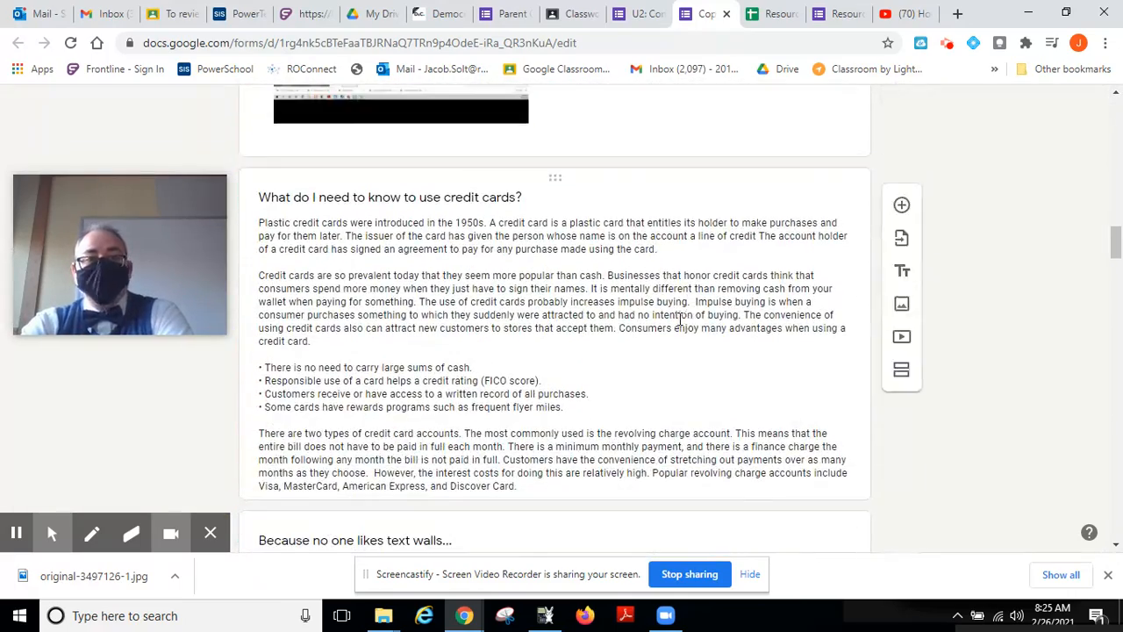
pyautogui.click(681, 319)
pyautogui.hotkey('ctrl', 'a')
pyautogui.scroll(-1, 760, 324)
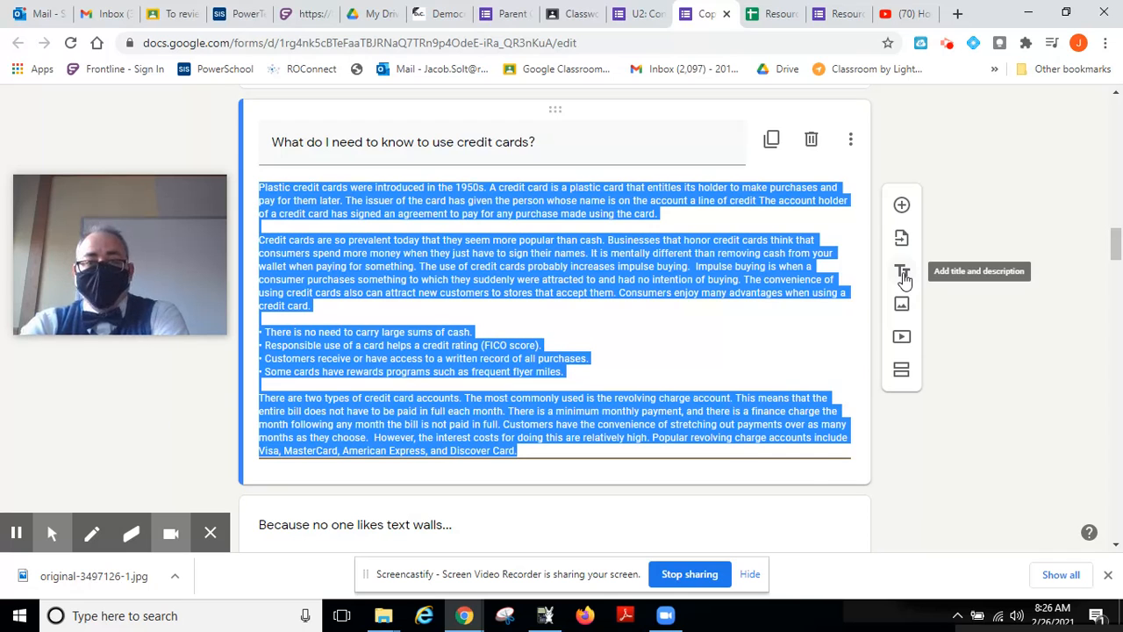
# - Add a title and description section below the credit card explanation and paste a copy of that explanation as its description
pyautogui.click(903, 276)
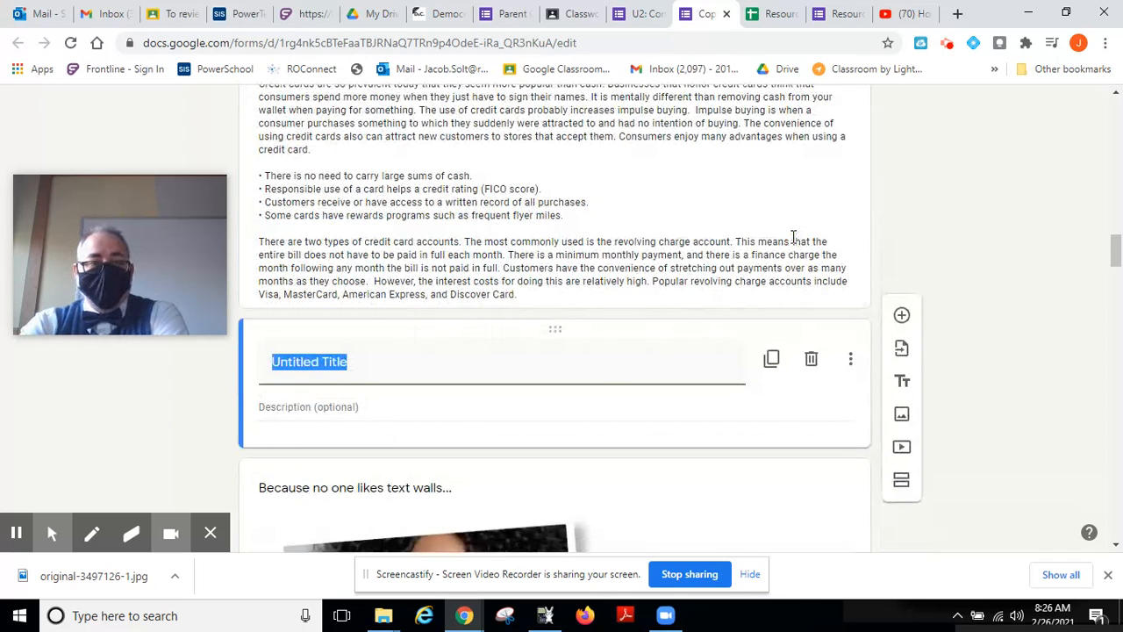
pyautogui.click(347, 419)
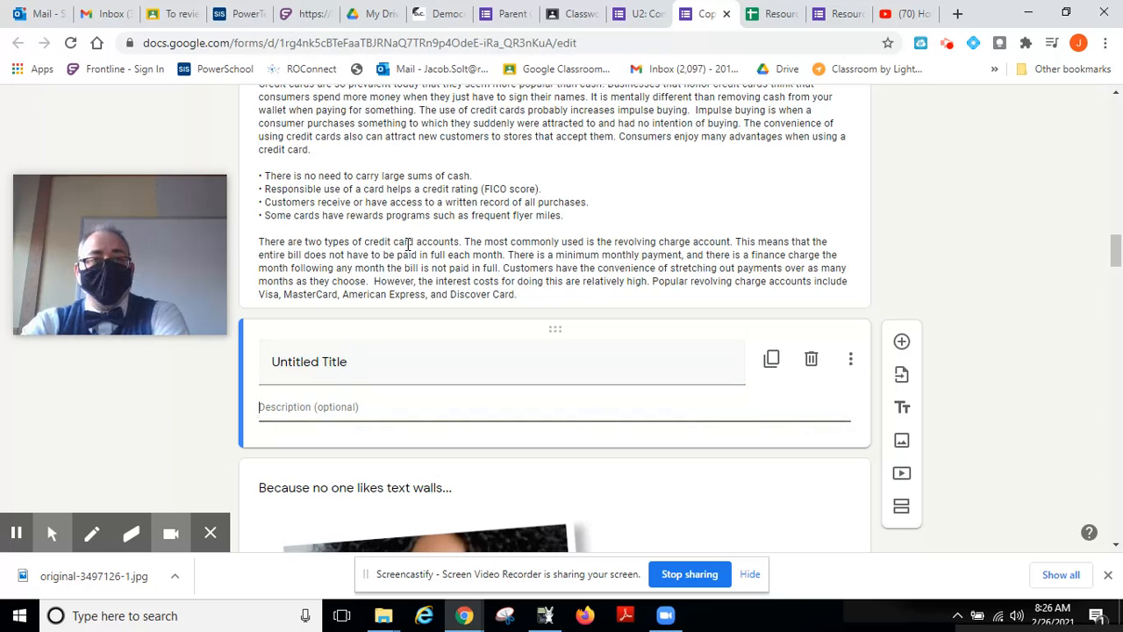
pyautogui.click(408, 245)
pyautogui.hotkey('ctrl', 'c')
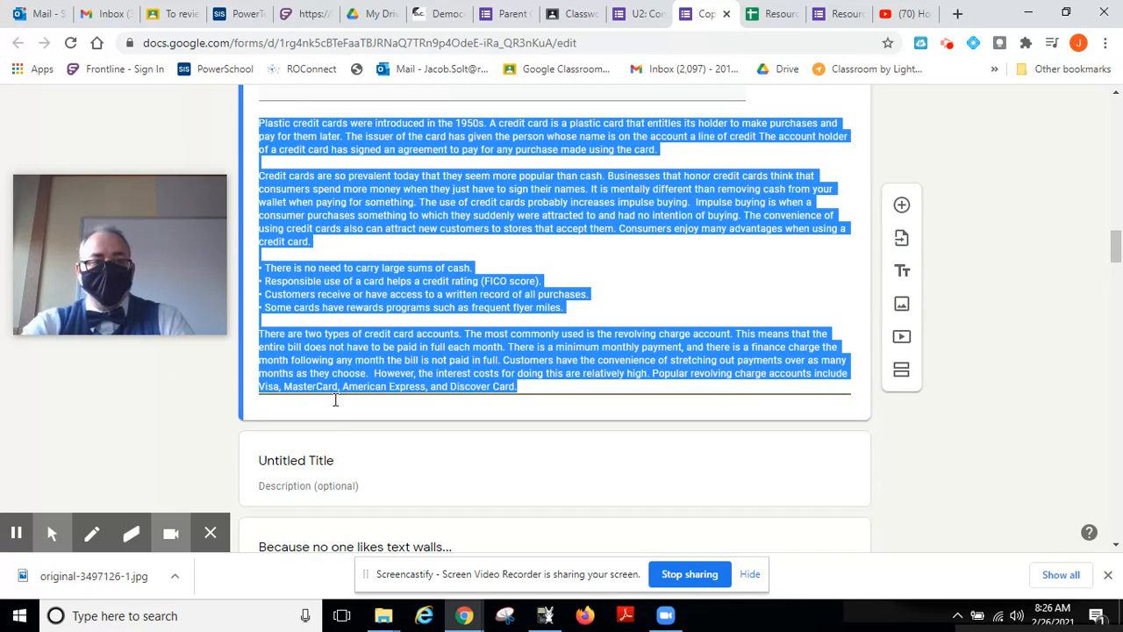
pyautogui.click(309, 497)
pyautogui.hotkey('ctrl', 'v')
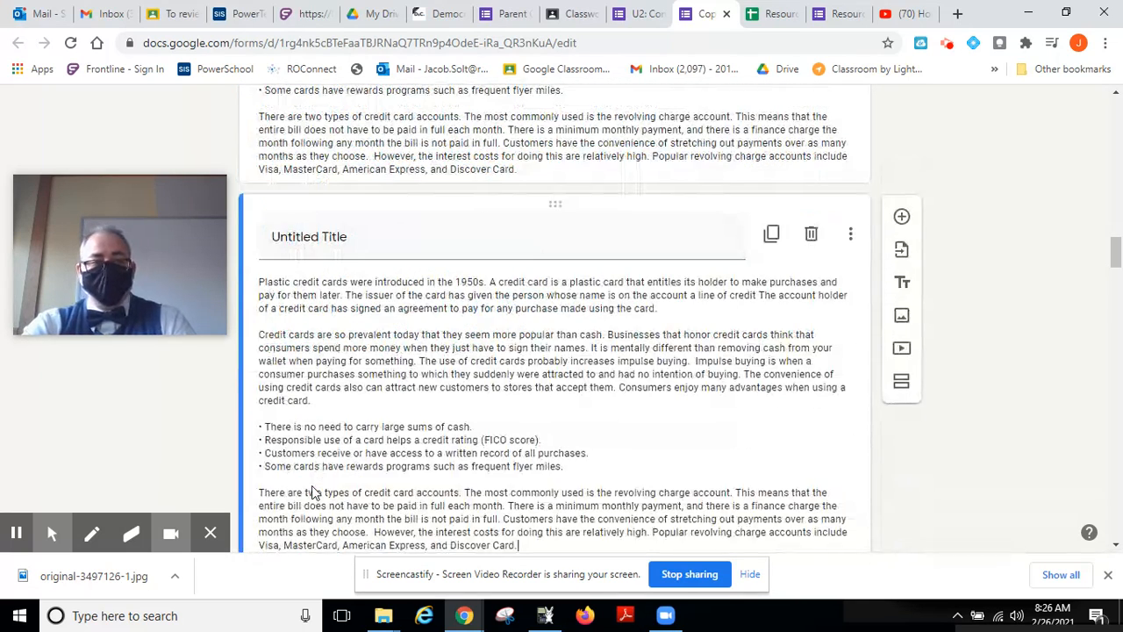
# - Delete the untitled section containing the duplicated credit card text
pyautogui.click(376, 250)
pyautogui.click(810, 237)
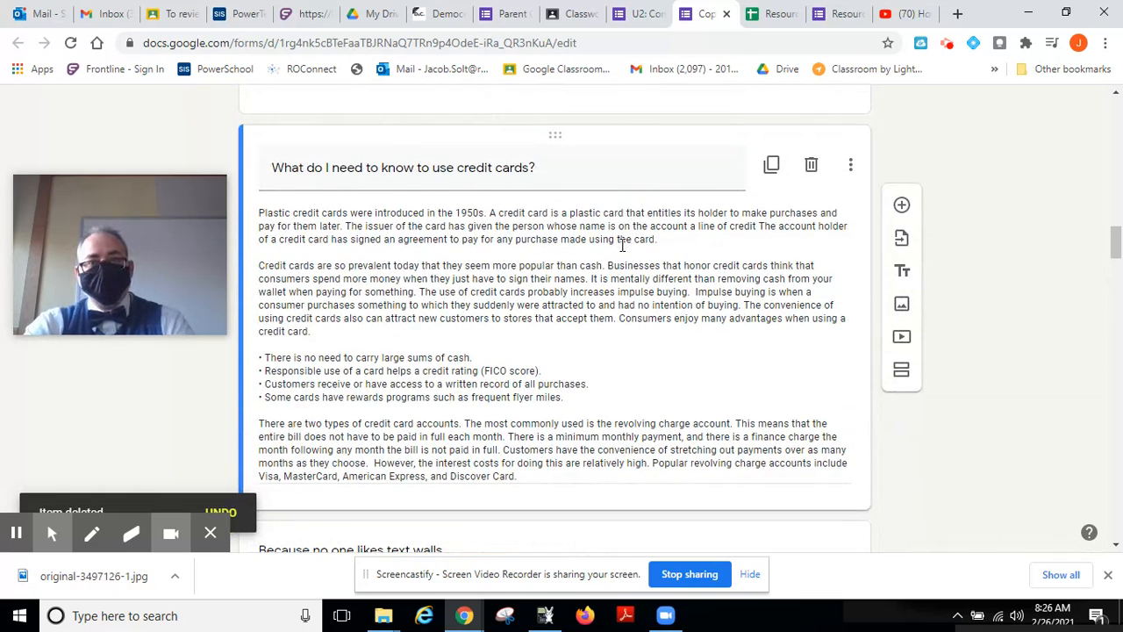
# - Look over the "Video Instruction" item and the explanatory text under "What do I need to know to use credit cards?"
pyautogui.hotkey('ctrl', 'a')
pyautogui.click(597, 299)
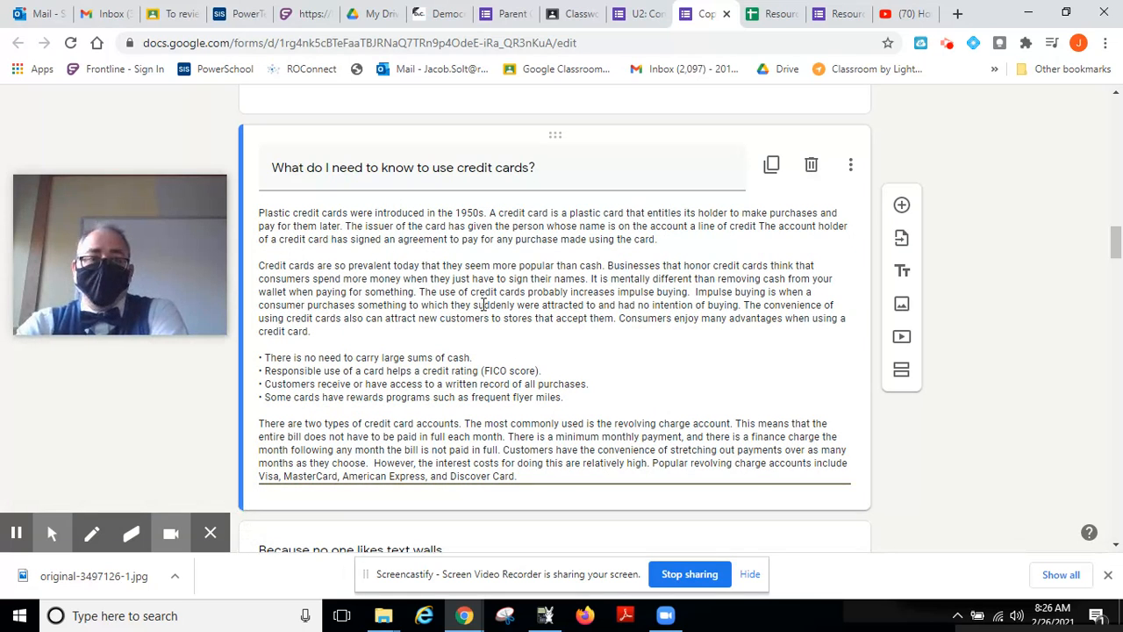
pyautogui.scroll(3, 444, 333)
pyautogui.scroll(1, 430, 307)
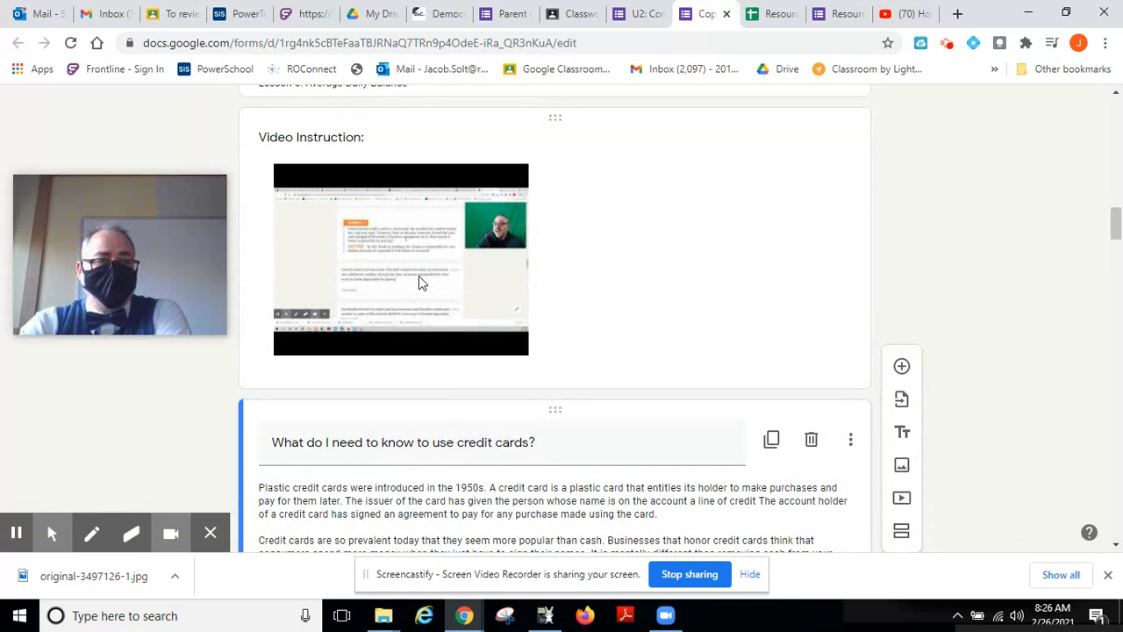
pyautogui.scroll(-2, 171, 442)
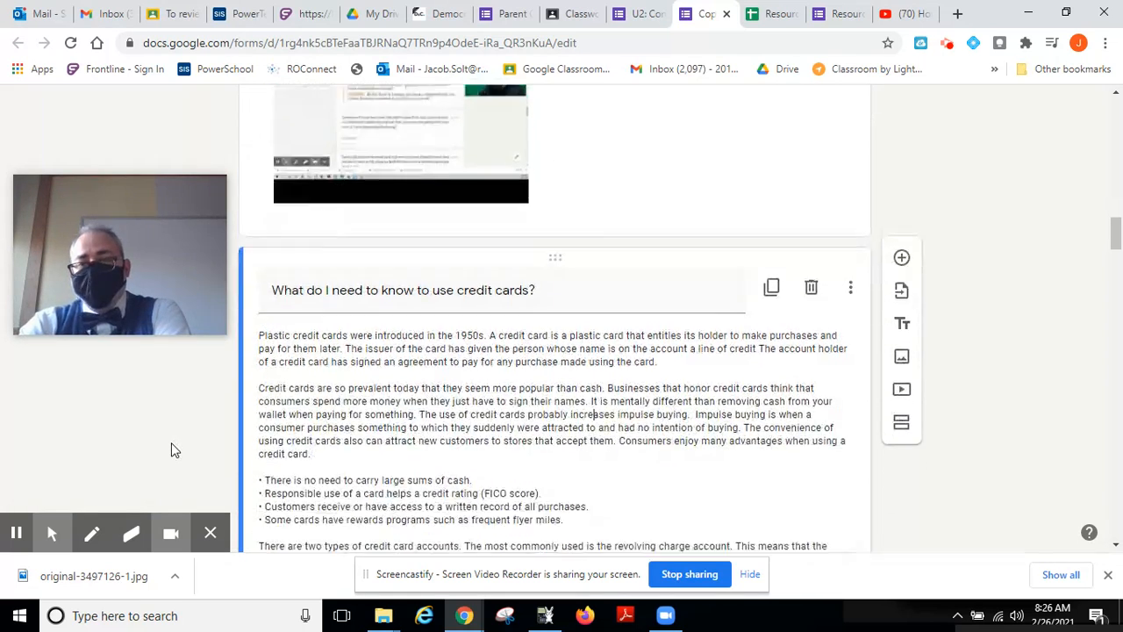
pyautogui.scroll(-2, 171, 443)
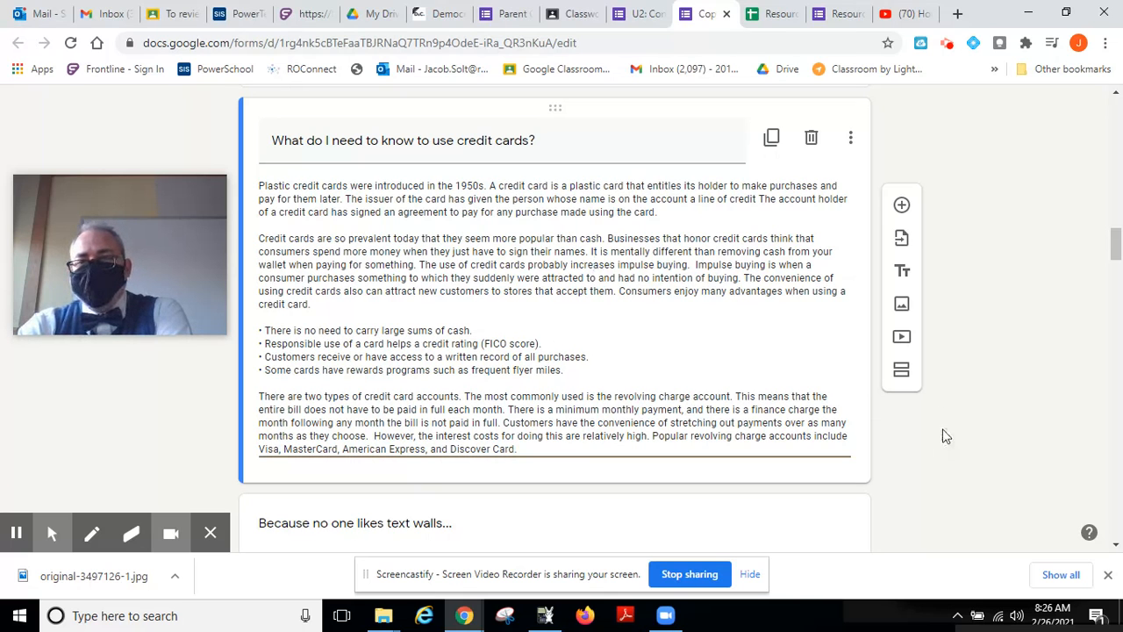
# - Add original-3497126-1.jpg from Downloads as an image item below the "Because no one likes text walls..." picture
pyautogui.scroll(-4, 793, 430)
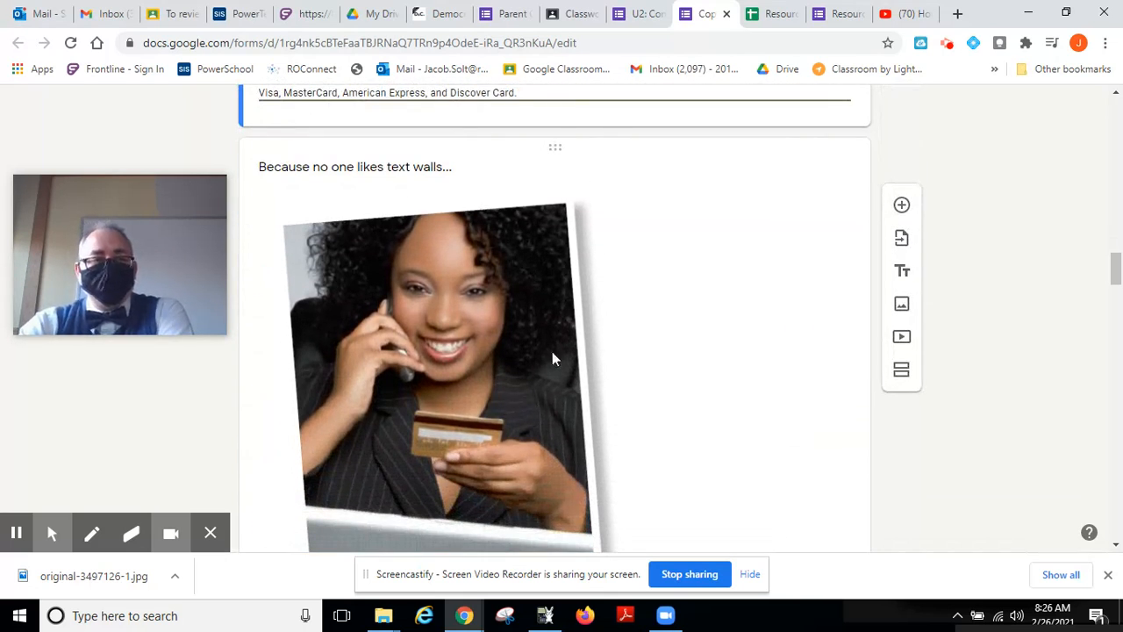
pyautogui.click(687, 303)
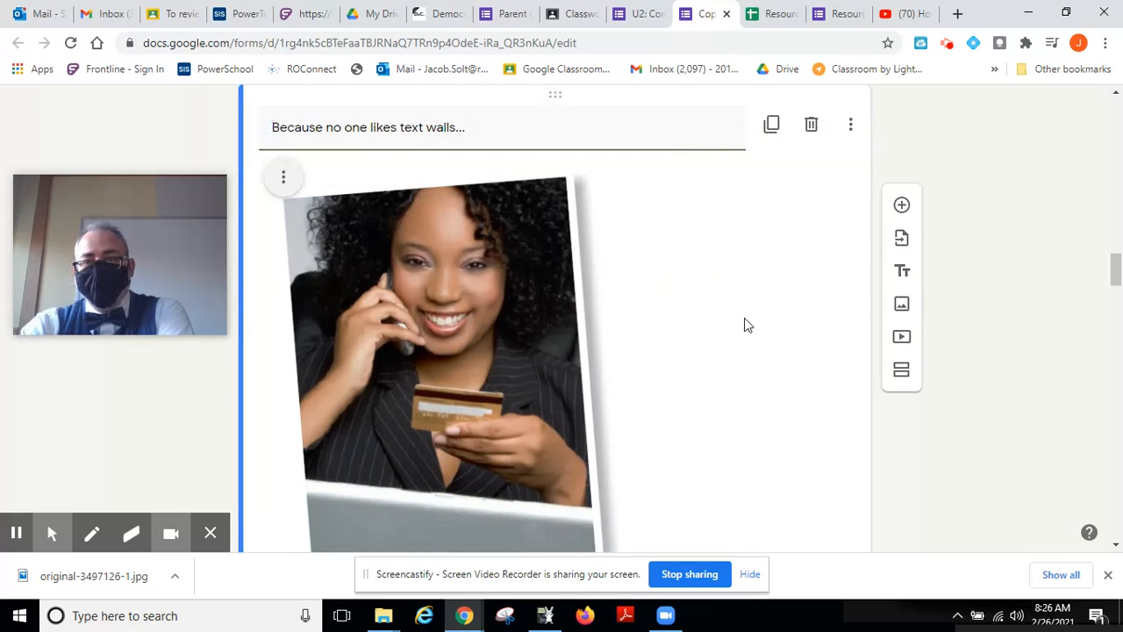
pyautogui.scroll(-1, 744, 323)
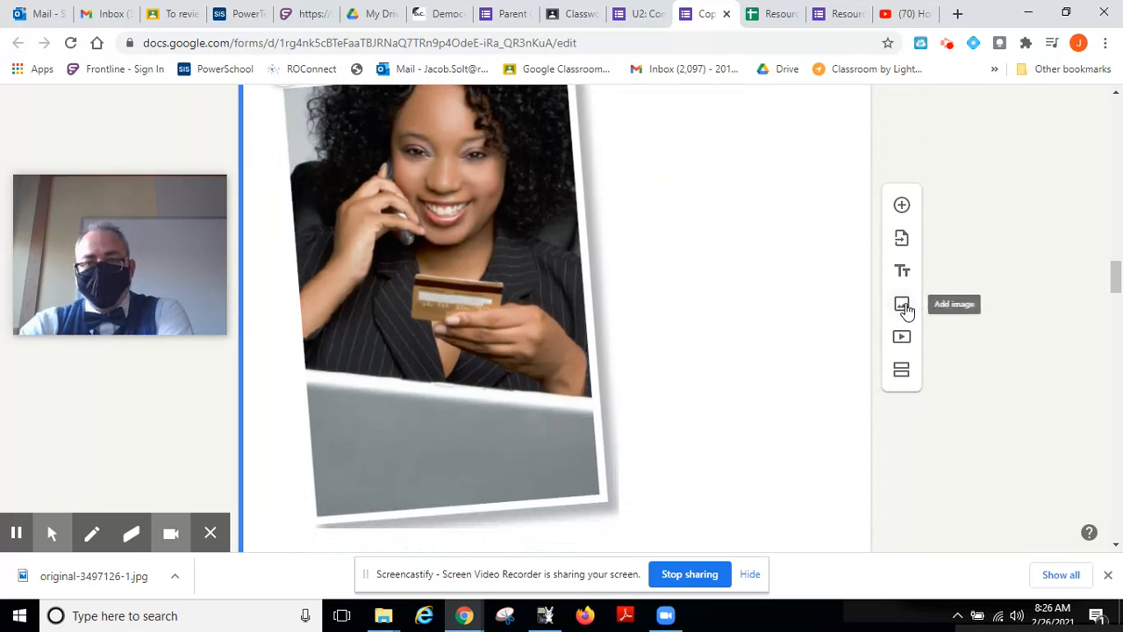
pyautogui.click(902, 305)
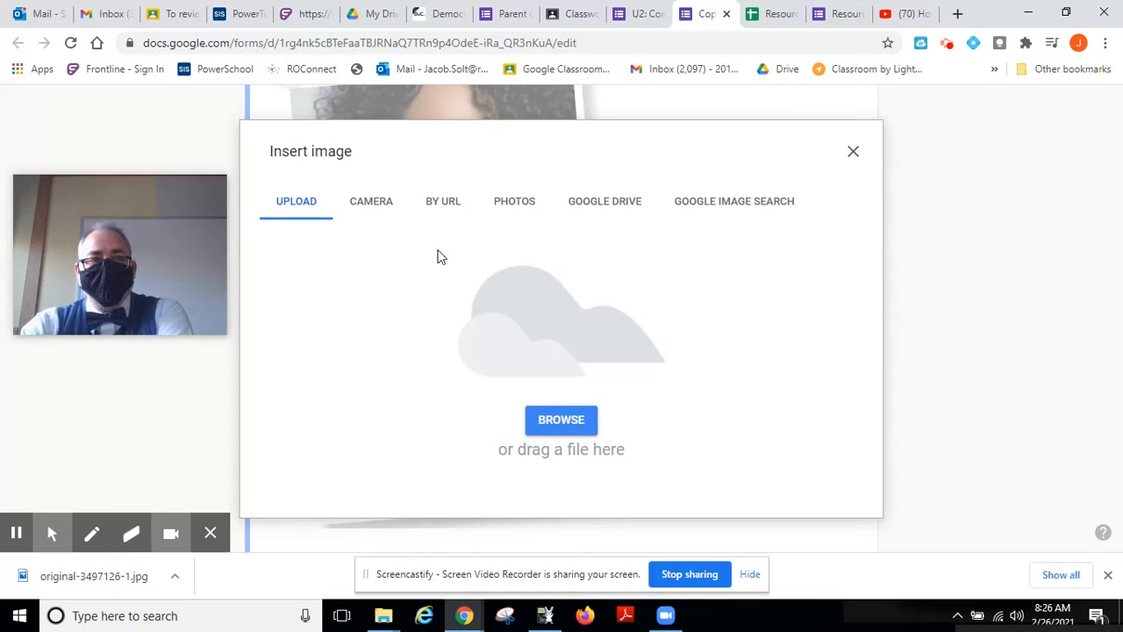
pyautogui.click(546, 419)
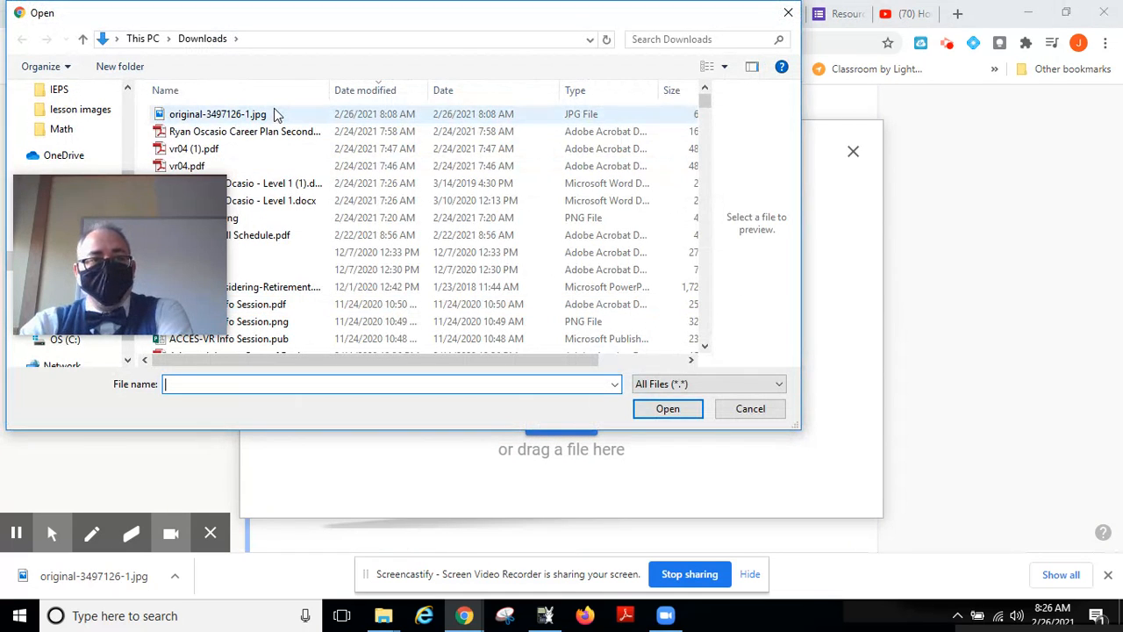
pyautogui.click(273, 114)
pyautogui.click(671, 410)
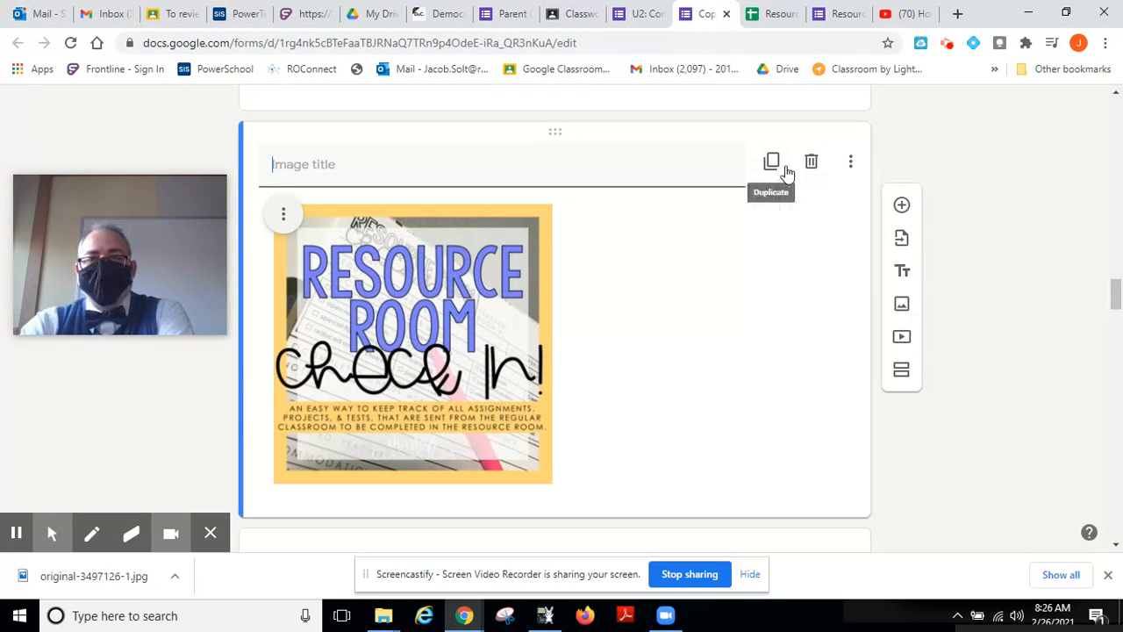
# - Replace the uploaded picture with the blue N Bank card from a Google image search for "credit card", and delete that image item
pyautogui.click(283, 214)
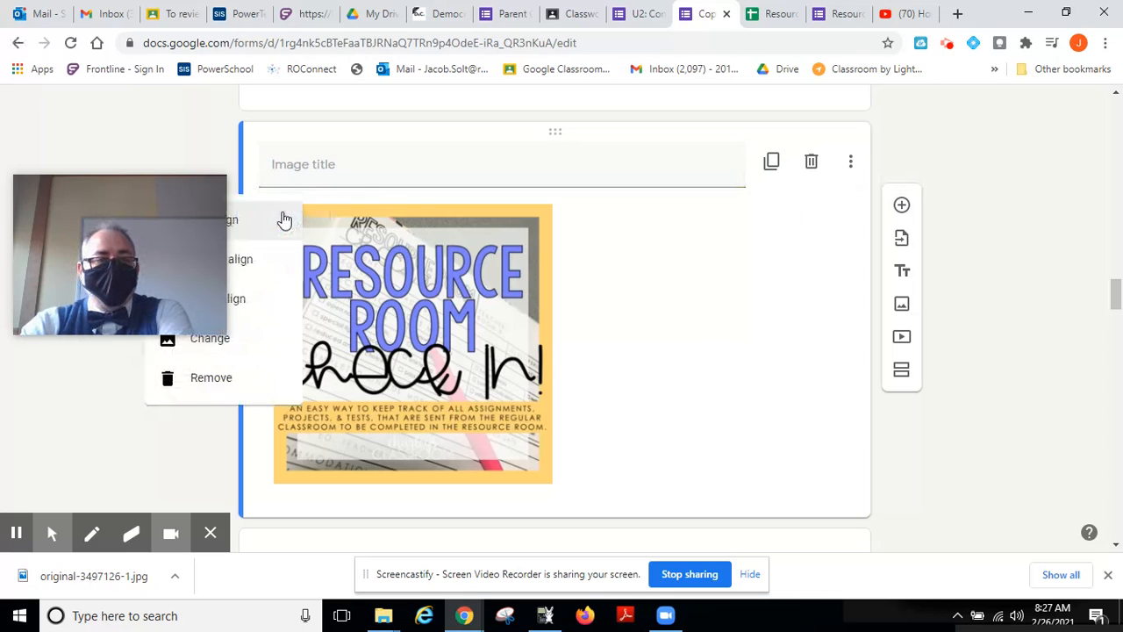
pyautogui.click(254, 346)
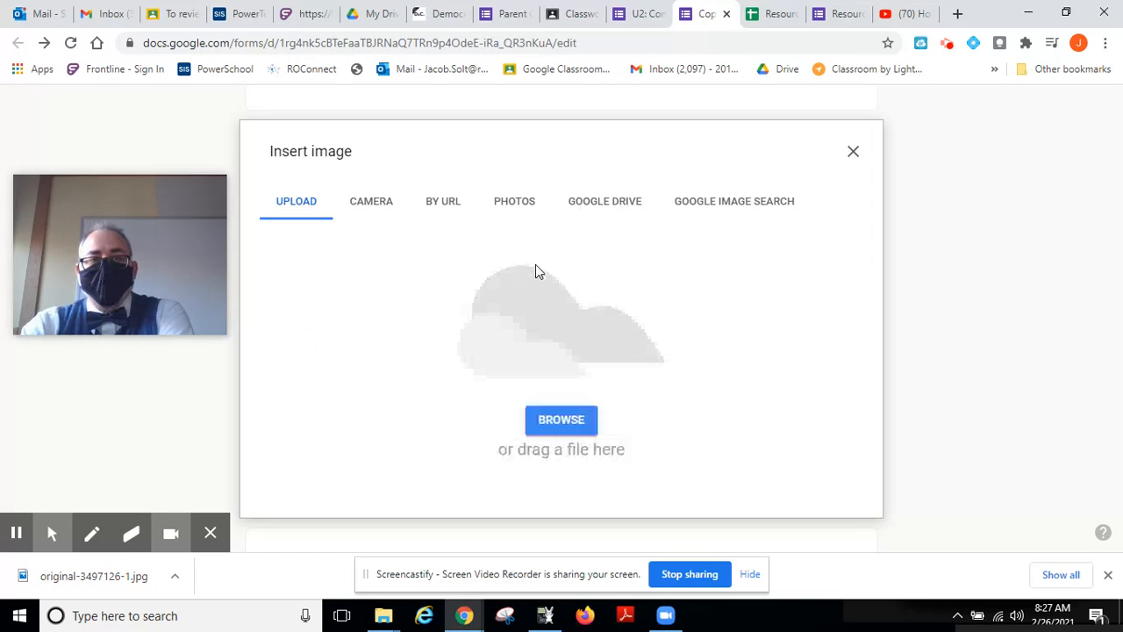
pyautogui.click(722, 216)
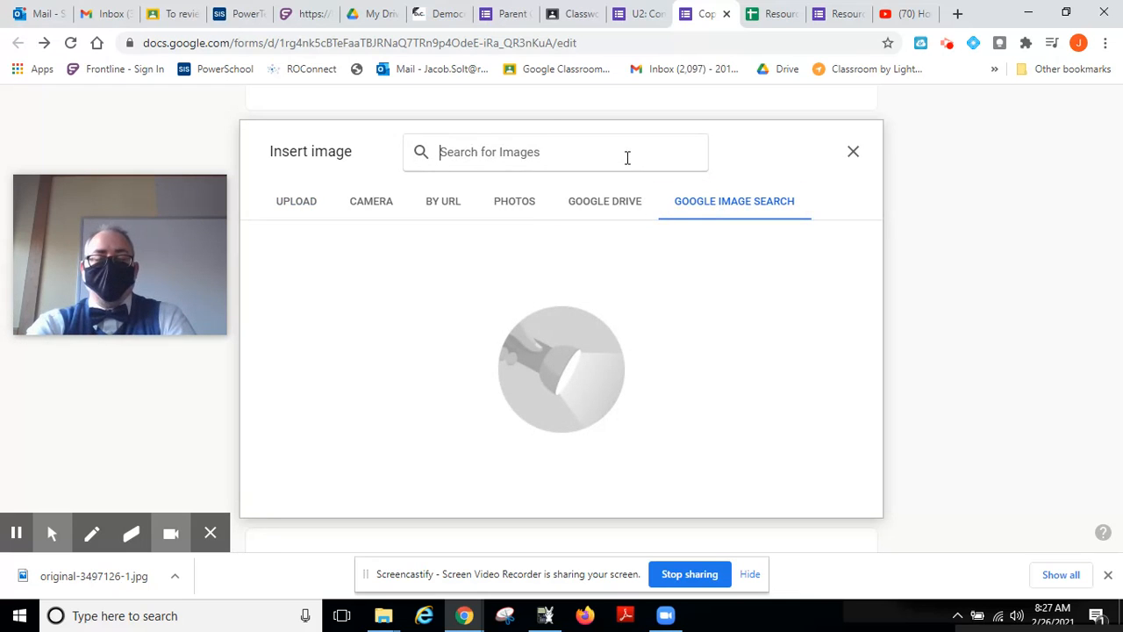
pyautogui.write('ce')
pyautogui.press('BackSpace')
pyautogui.write('redit card')
pyautogui.press('Return')
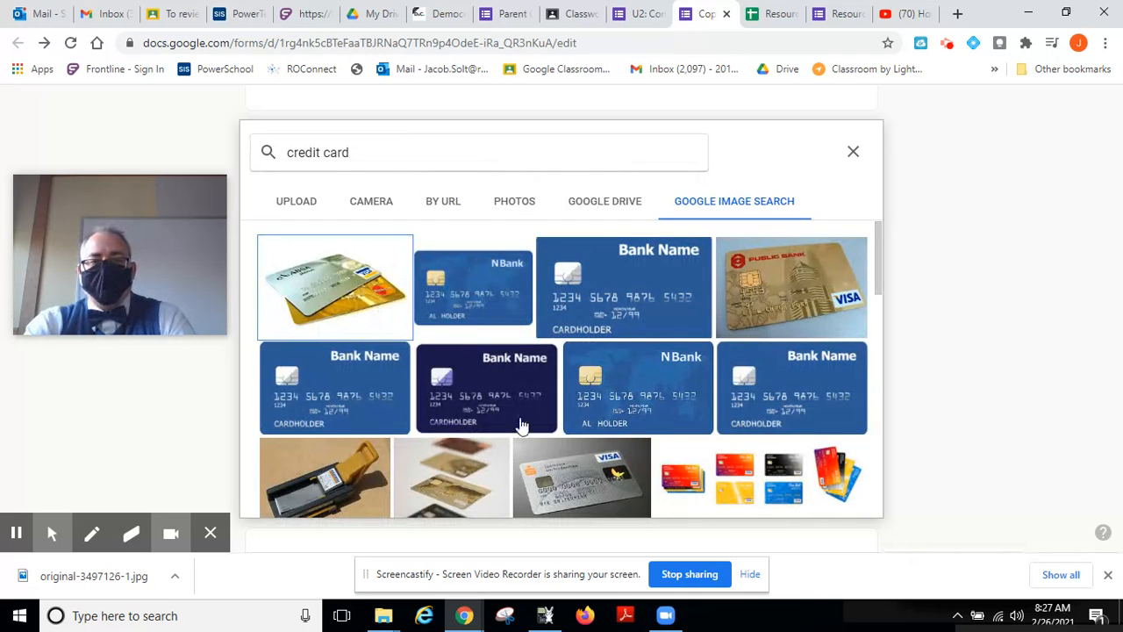
pyautogui.click(650, 417)
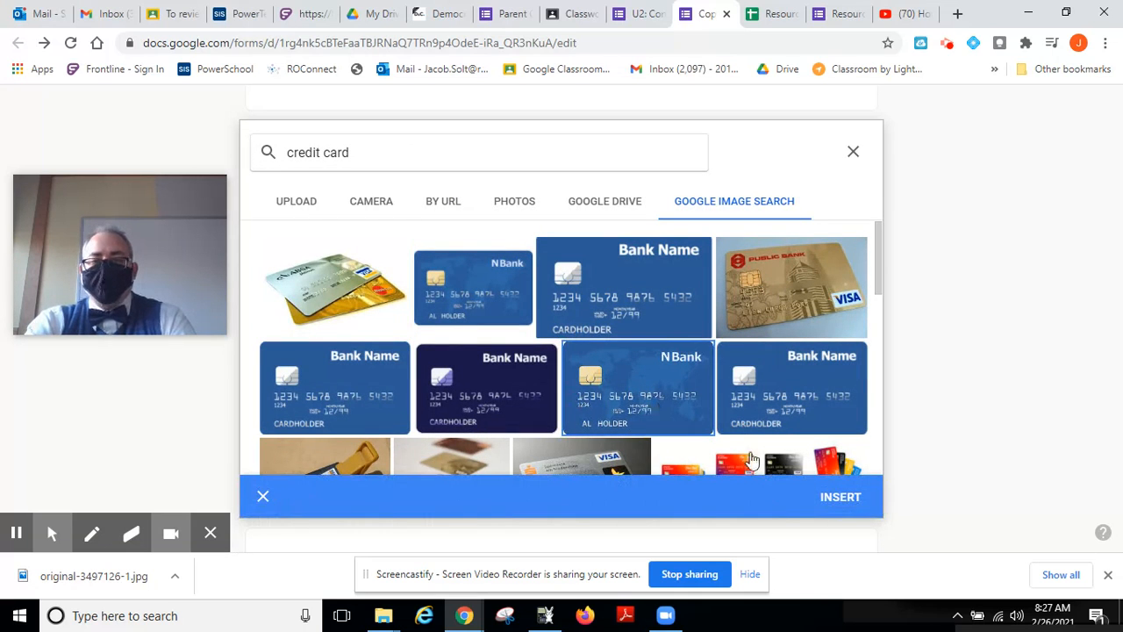
pyautogui.click(852, 492)
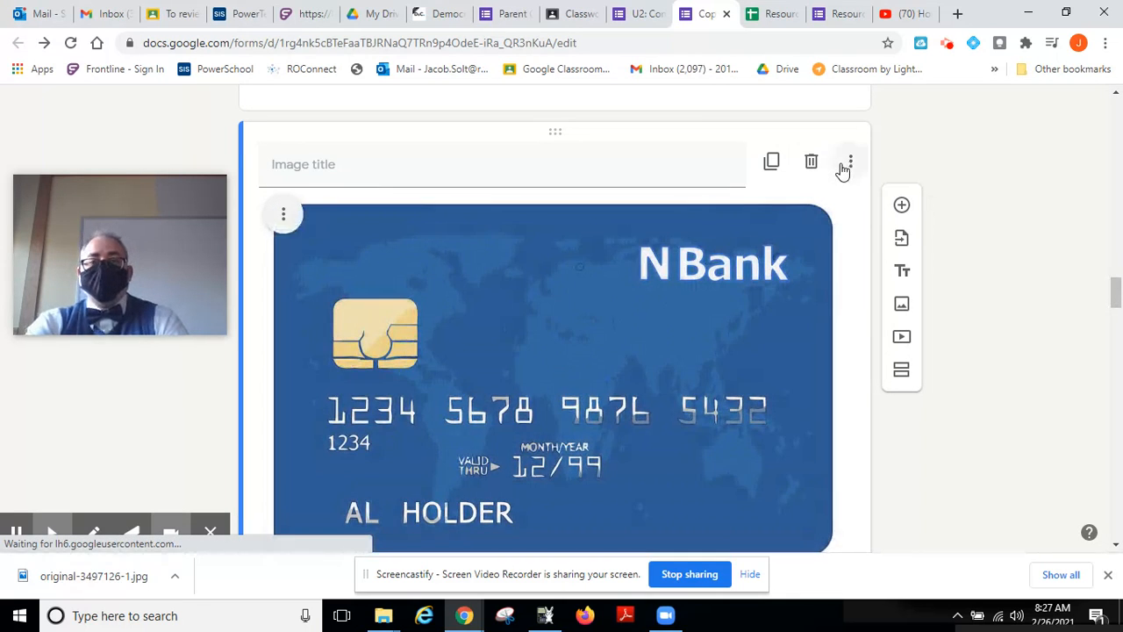
pyautogui.click(812, 162)
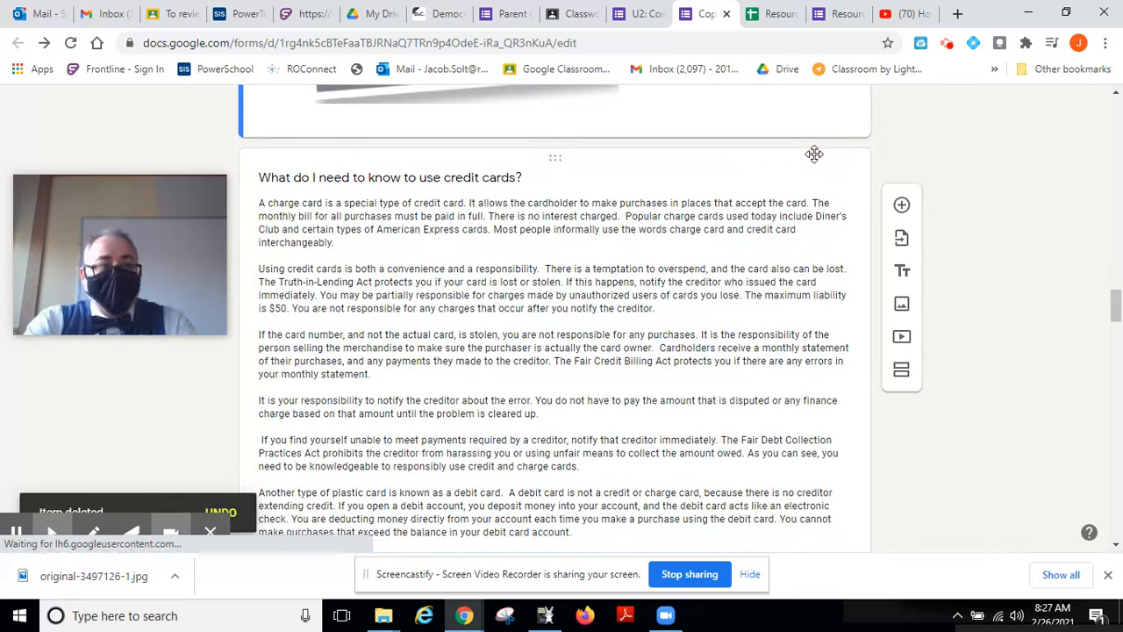
# - Review the form from the lesson header through the plan of study, video and picture to the section explaining charge cards
pyautogui.scroll(12, 814, 154)
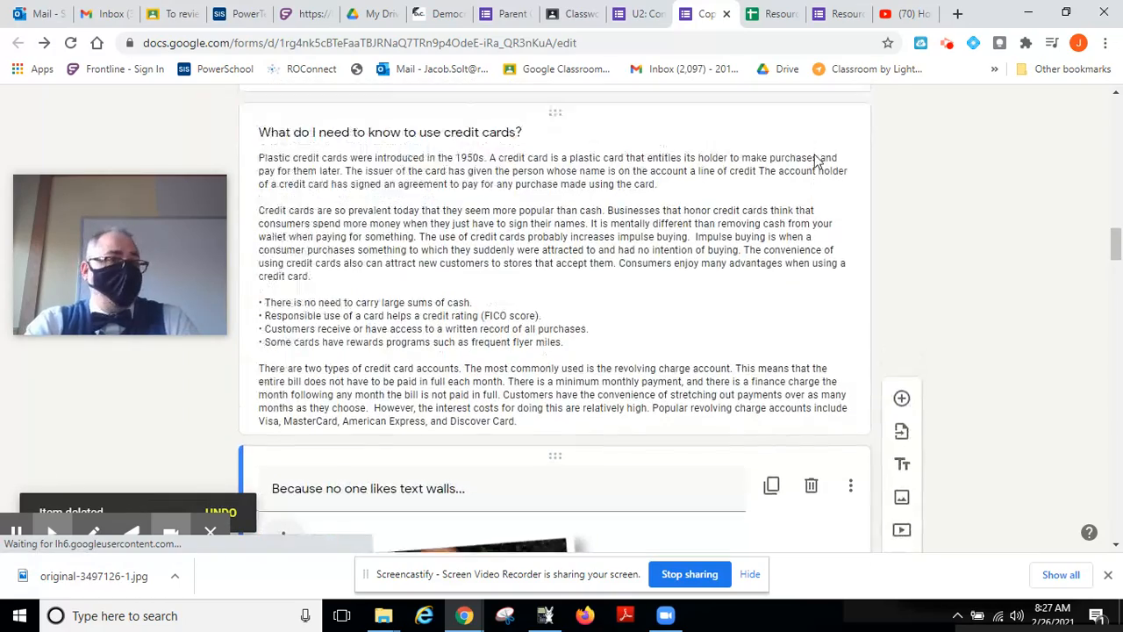
pyautogui.scroll(12, 814, 158)
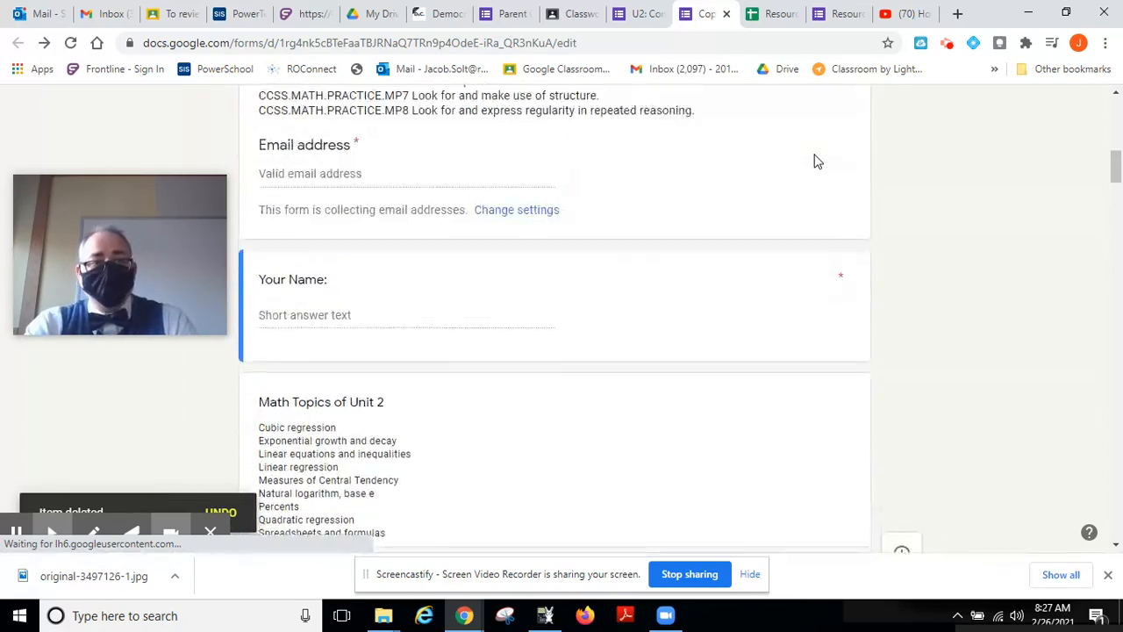
pyautogui.scroll(-6, 815, 157)
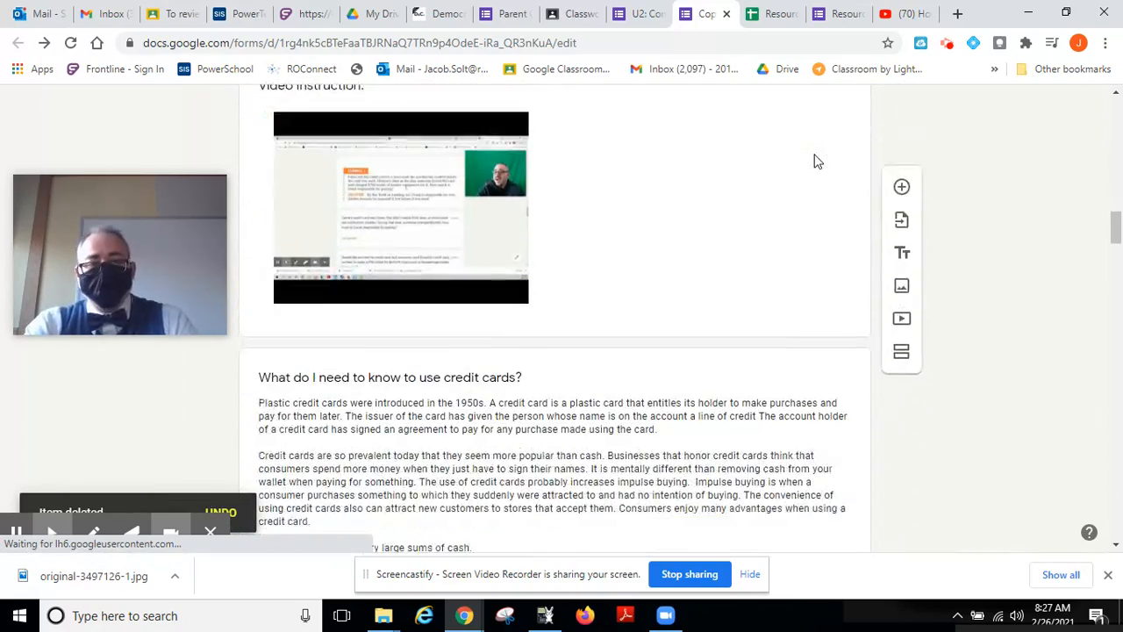
pyautogui.scroll(15, 806, 366)
pyautogui.scroll(-6, 805, 367)
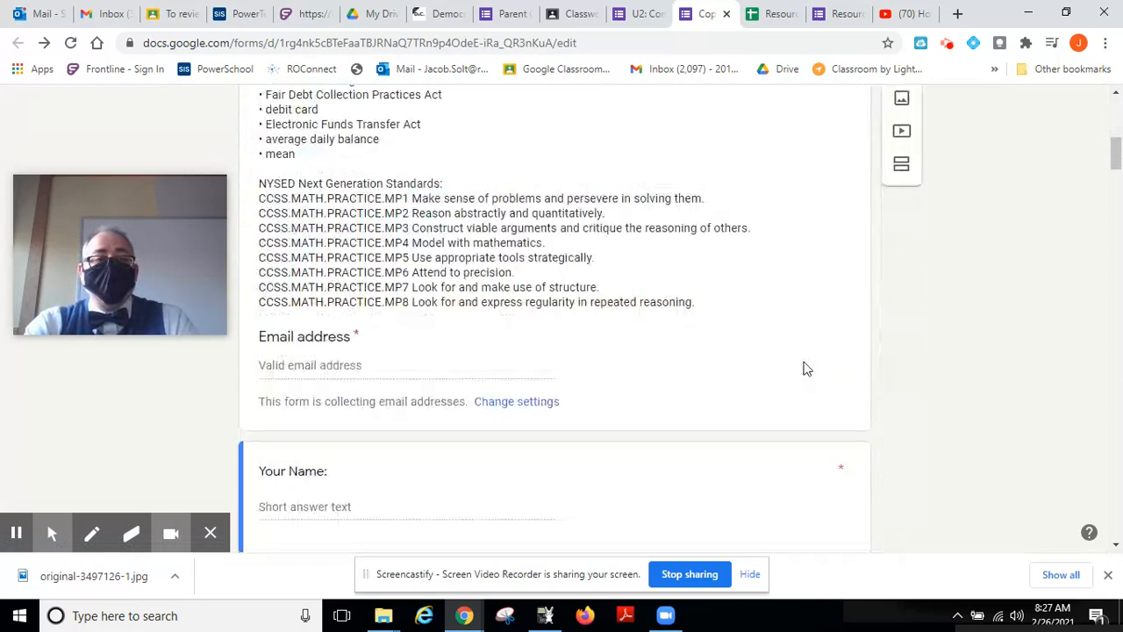
pyautogui.scroll(-3, 806, 368)
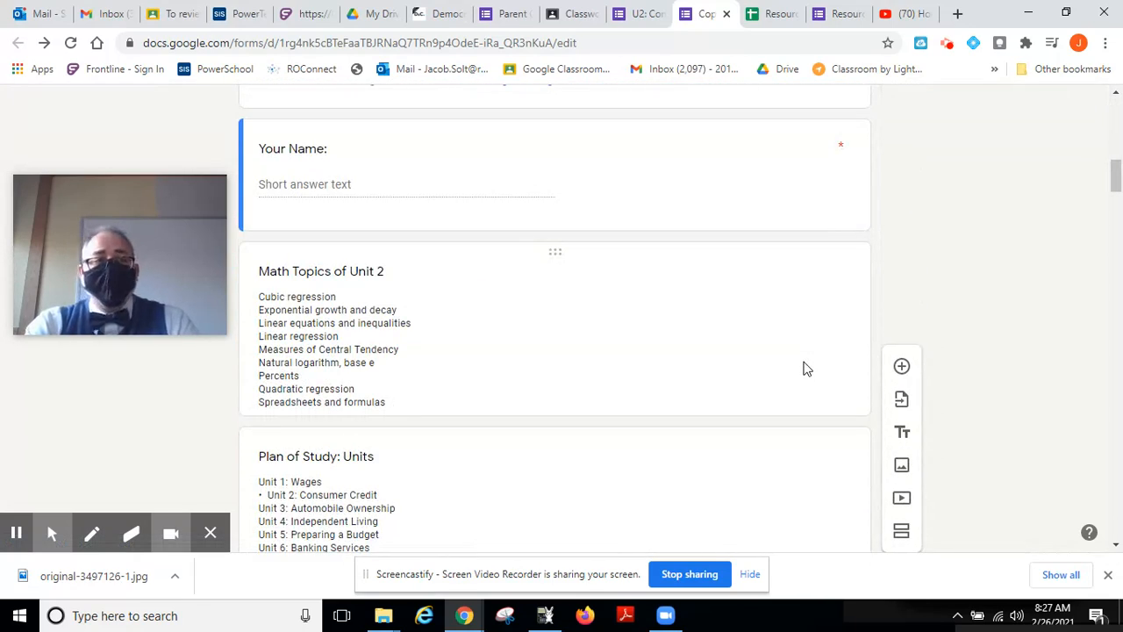
pyautogui.scroll(-12, 804, 362)
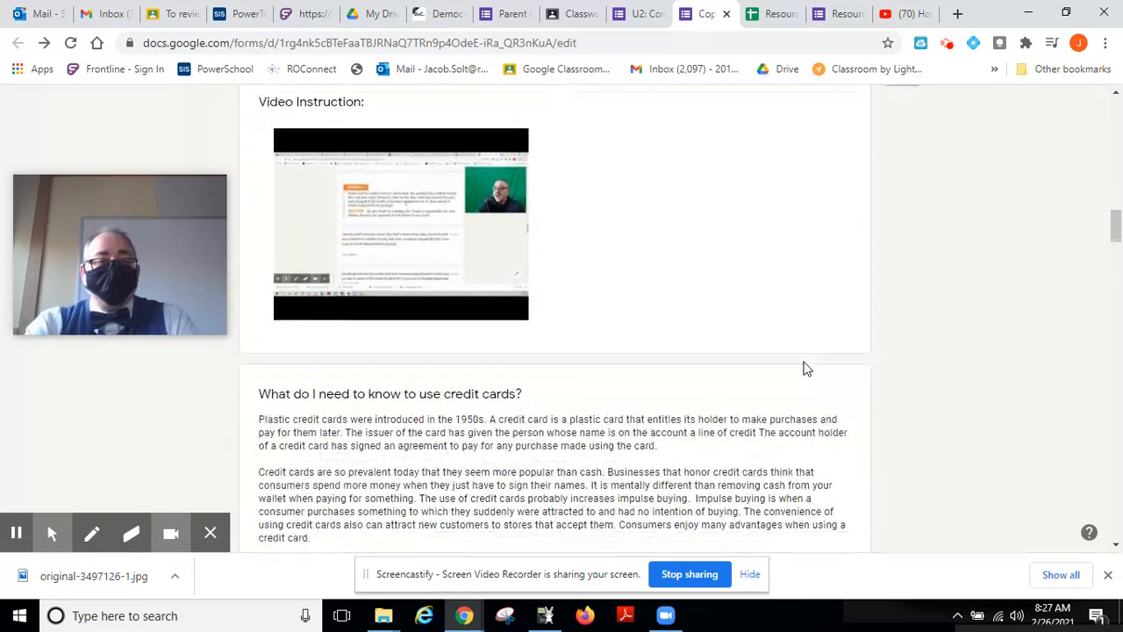
pyautogui.scroll(-8, 805, 361)
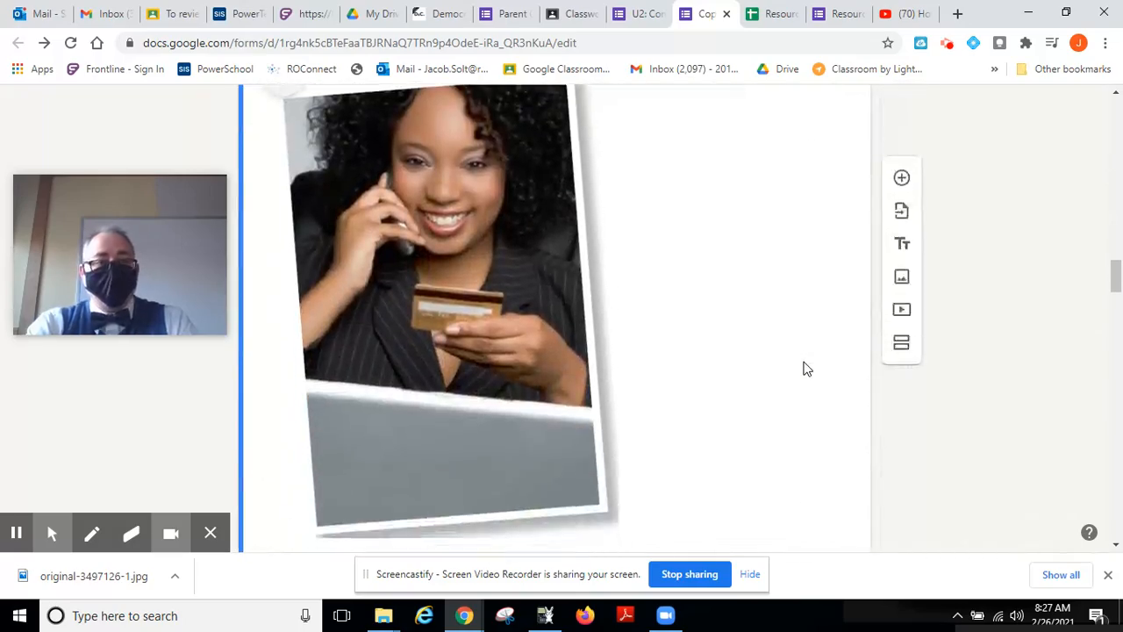
pyautogui.scroll(-5, 806, 368)
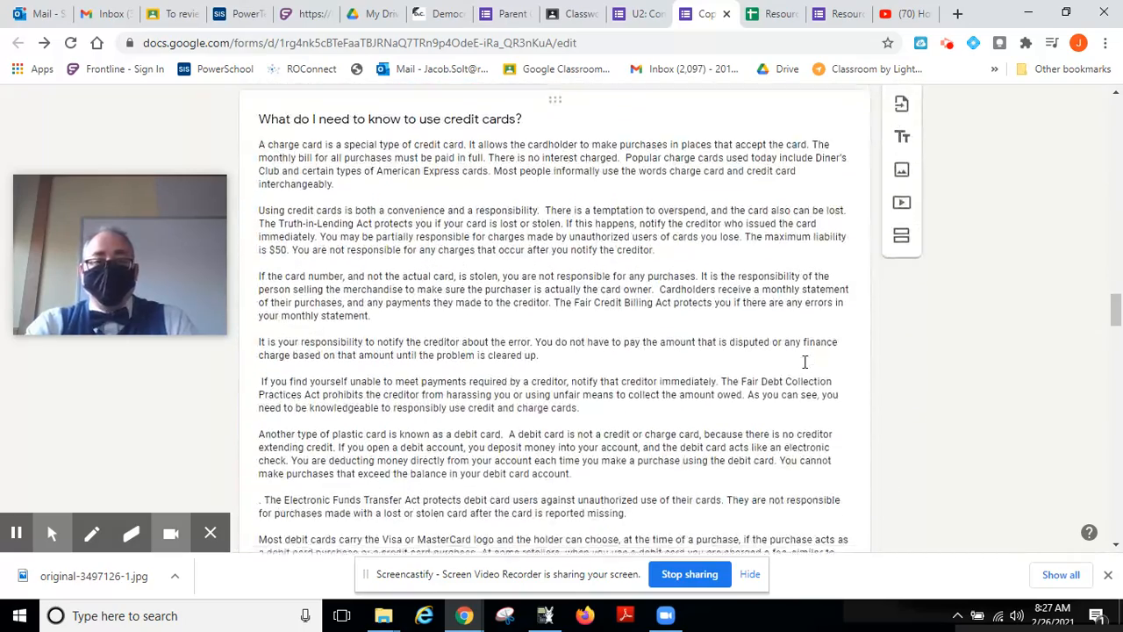
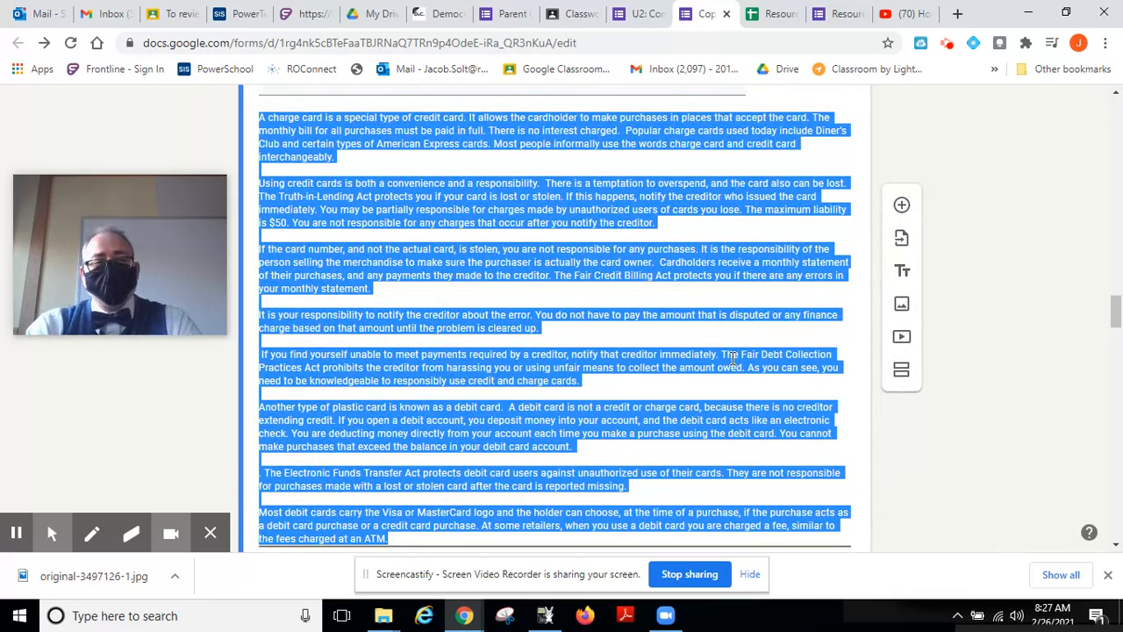
# - Look back over the lesson title, "Video Instruction" item and first credit card explanation, and clear the text selection in the charge card section
pyautogui.scroll(15, 733, 358)
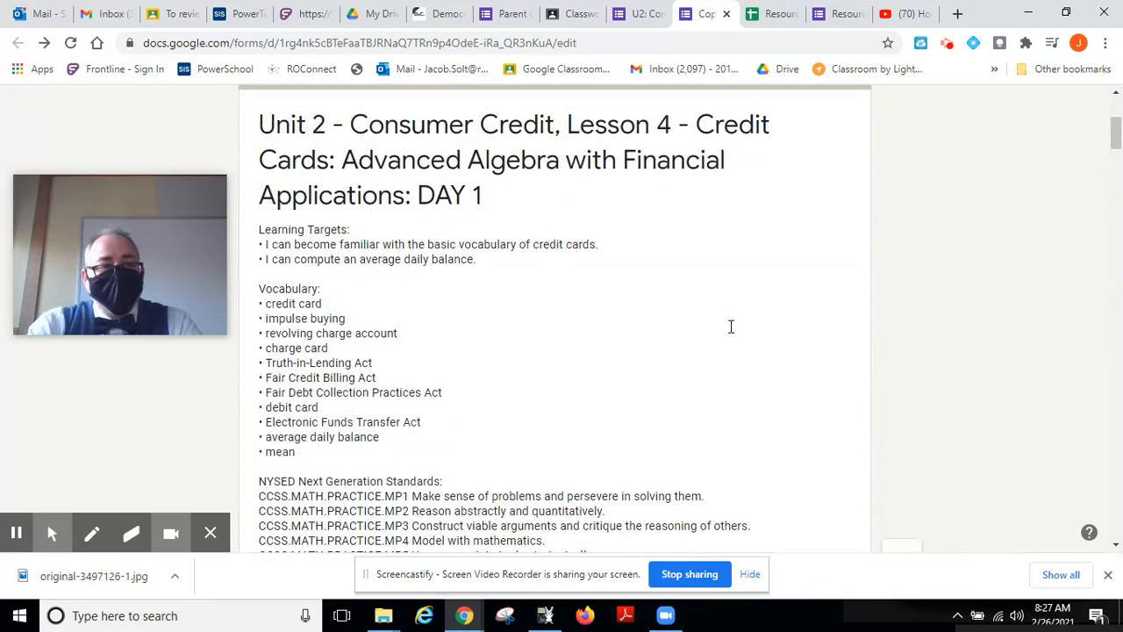
pyautogui.scroll(-15, 320, 401)
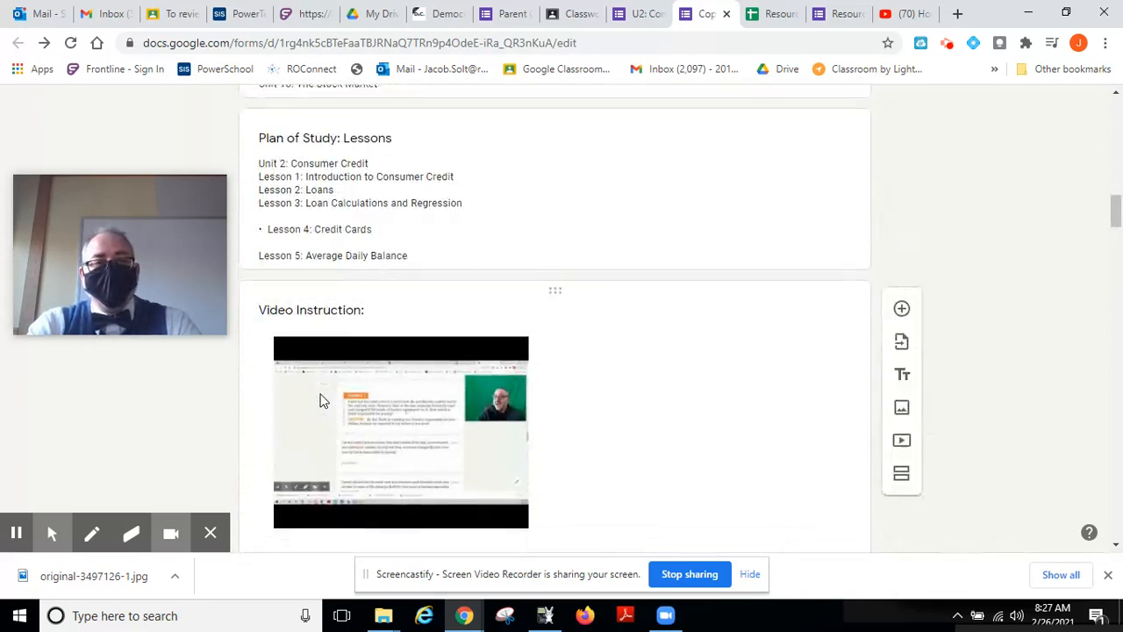
pyautogui.scroll(2, 320, 401)
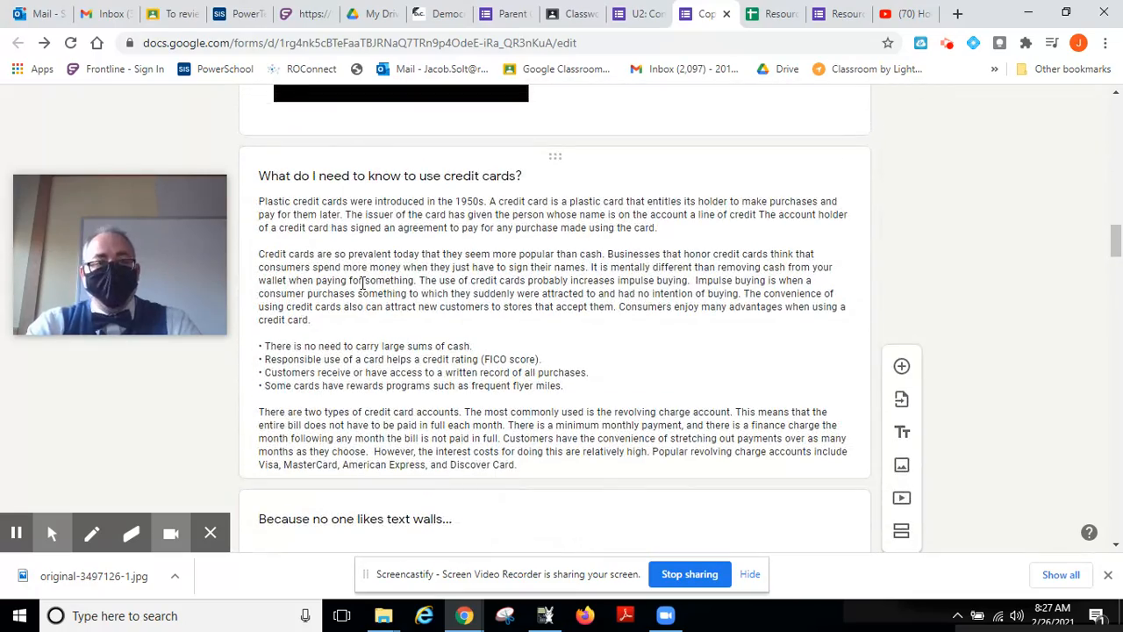
pyautogui.scroll(-2, 361, 282)
pyautogui.scroll(6, 360, 343)
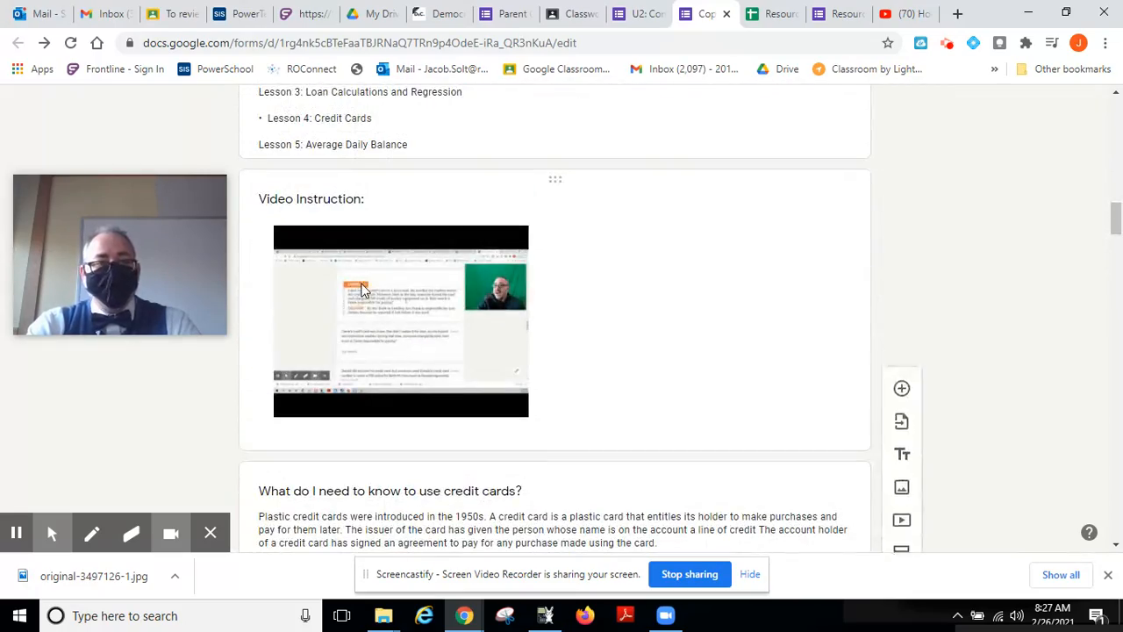
pyautogui.scroll(-1, 360, 343)
pyautogui.scroll(-16, 362, 341)
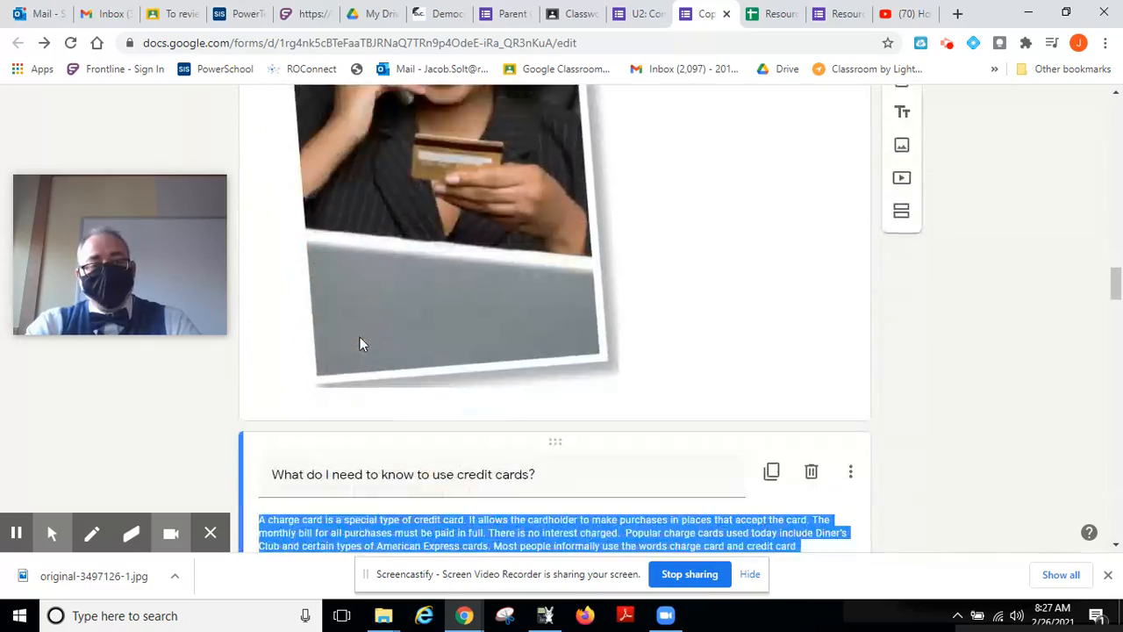
pyautogui.click(361, 337)
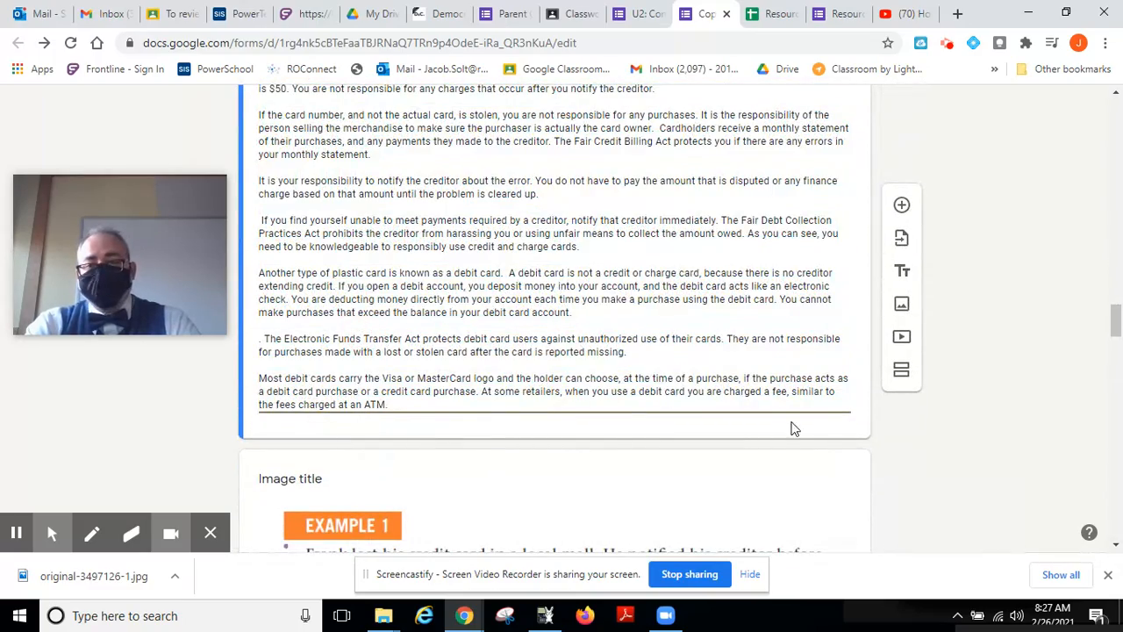
# - Examine the Example 1 and Example 2 images with their practice questions, and open the 15% APR monthly interest rate question
pyautogui.scroll(-5, 1038, 480)
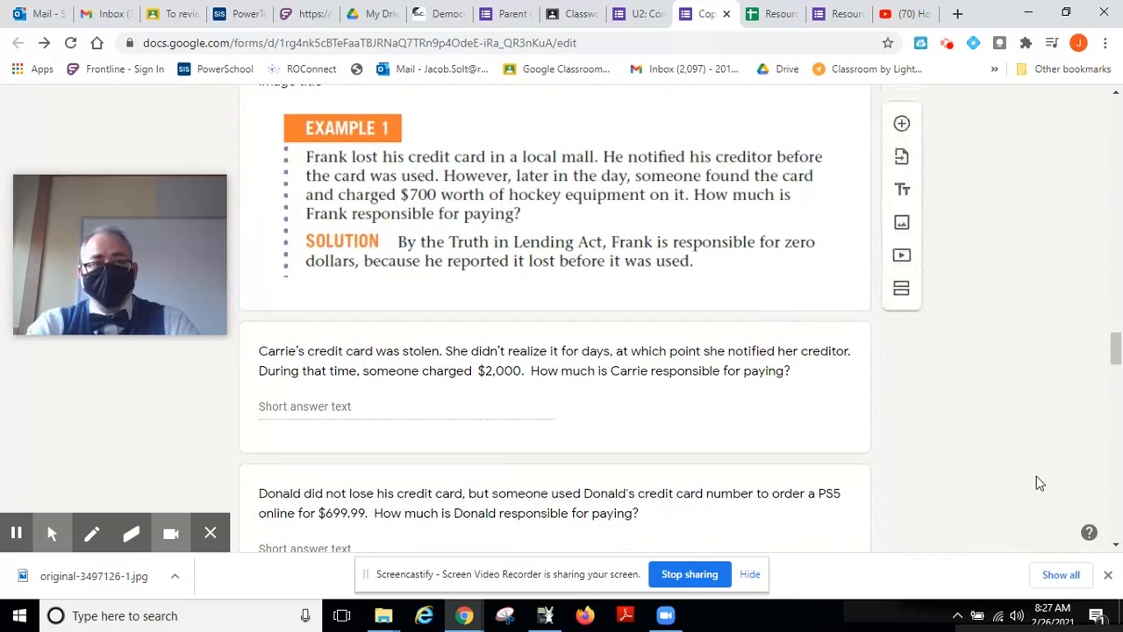
pyautogui.click(626, 221)
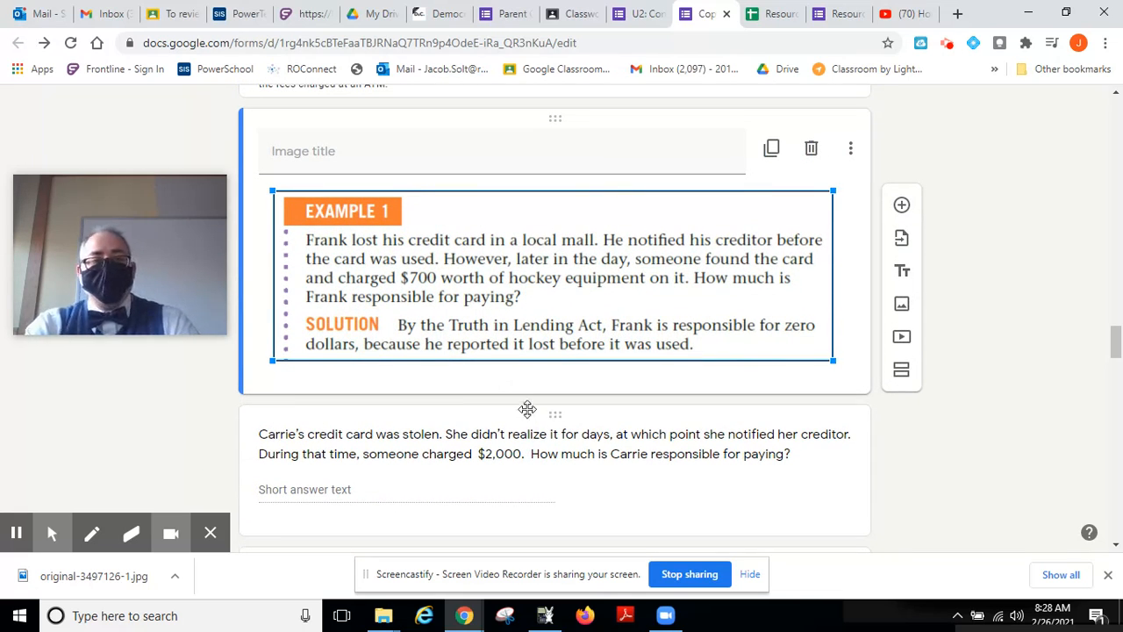
pyautogui.scroll(-3, 526, 409)
pyautogui.scroll(1, 527, 413)
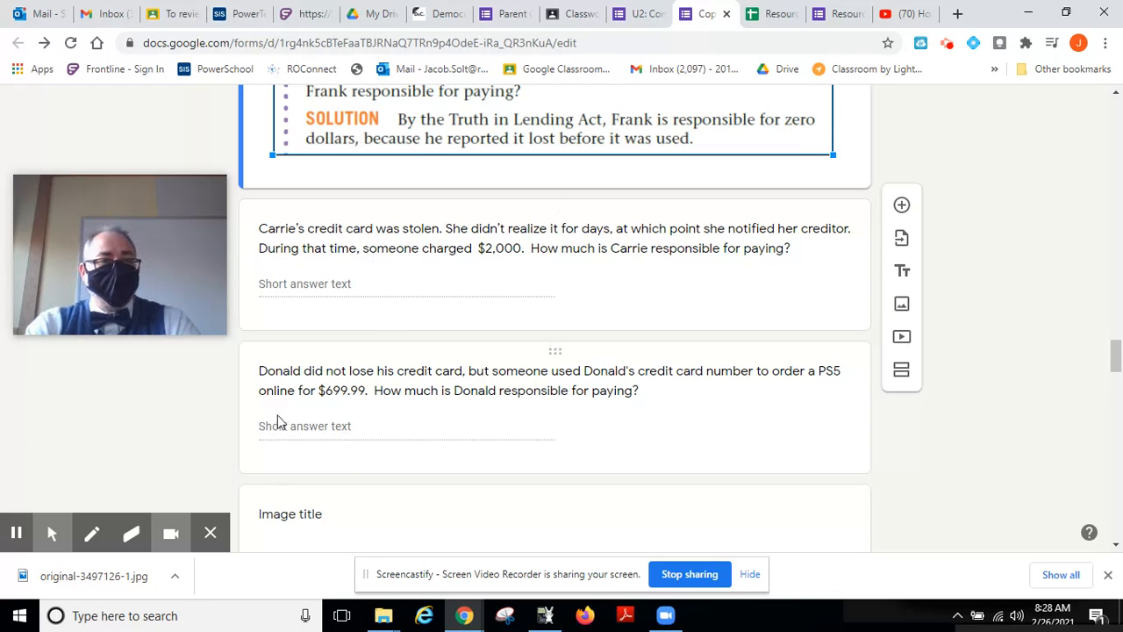
pyautogui.scroll(-5, 379, 408)
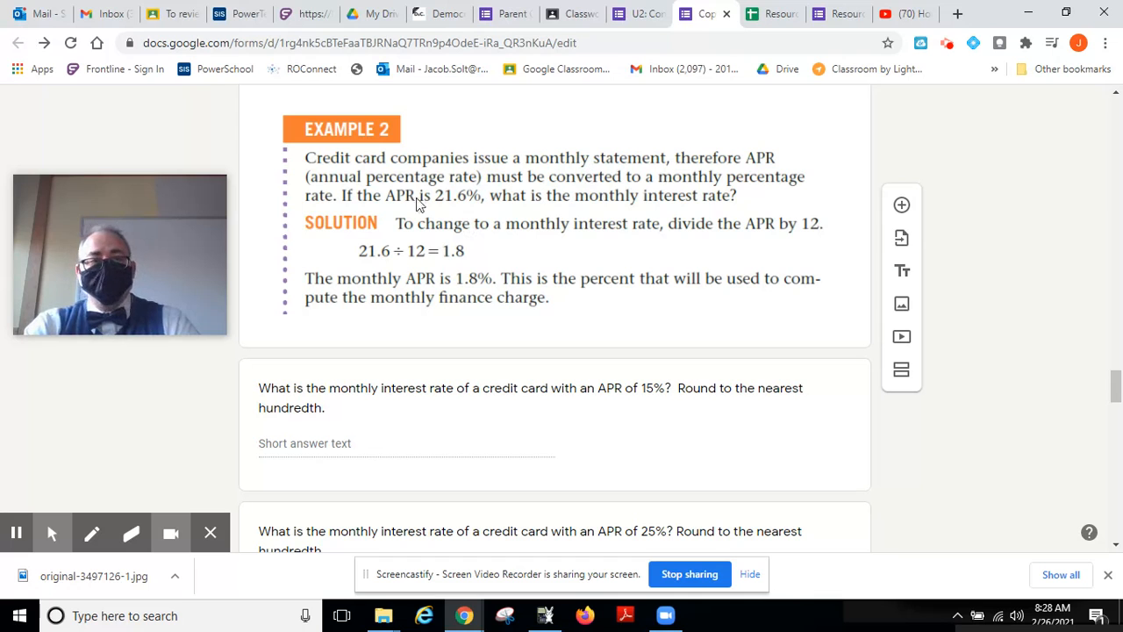
pyautogui.scroll(-2, 437, 388)
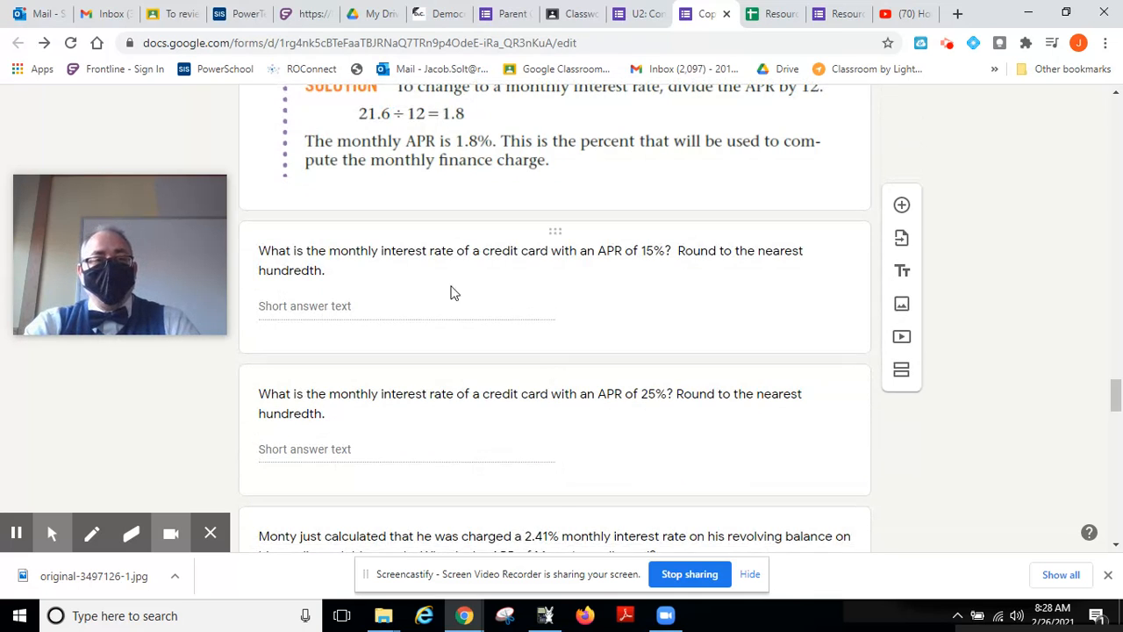
pyautogui.scroll(-2, 459, 434)
pyautogui.scroll(2, 459, 434)
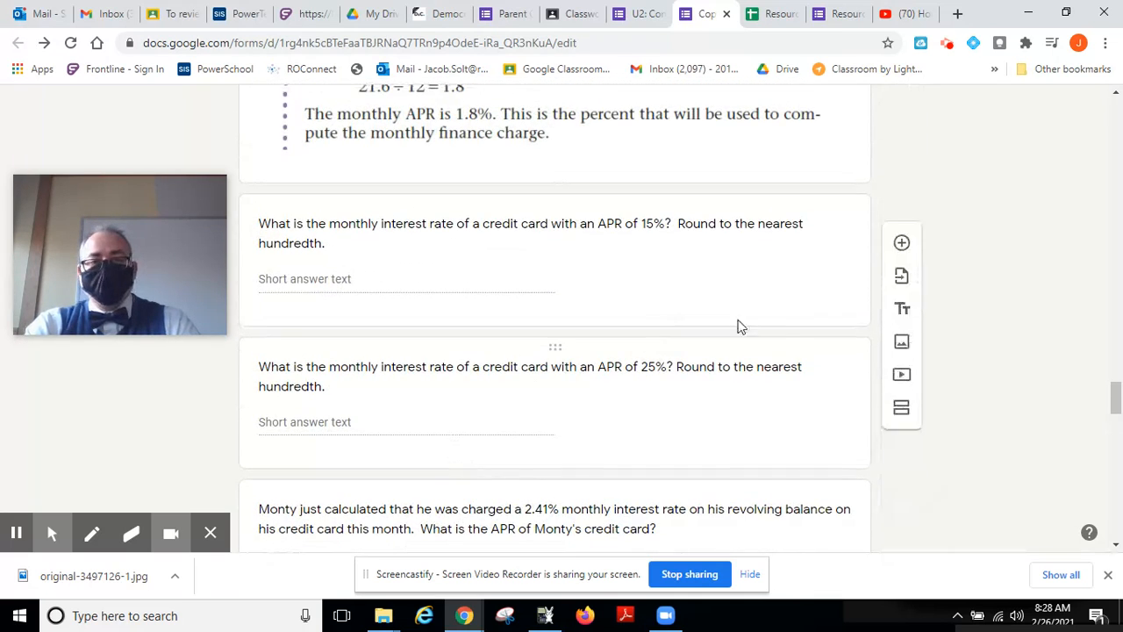
pyautogui.click(788, 321)
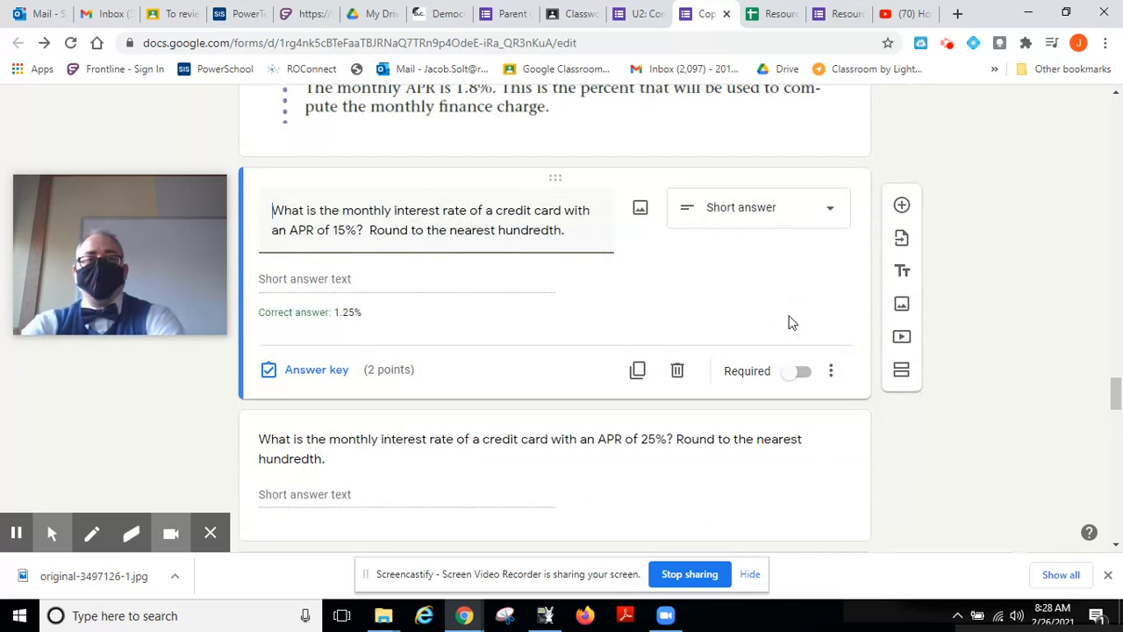
# - Add an untitled short-answer question below the 15% APR question and list 100 as its correct answer
pyautogui.click(902, 207)
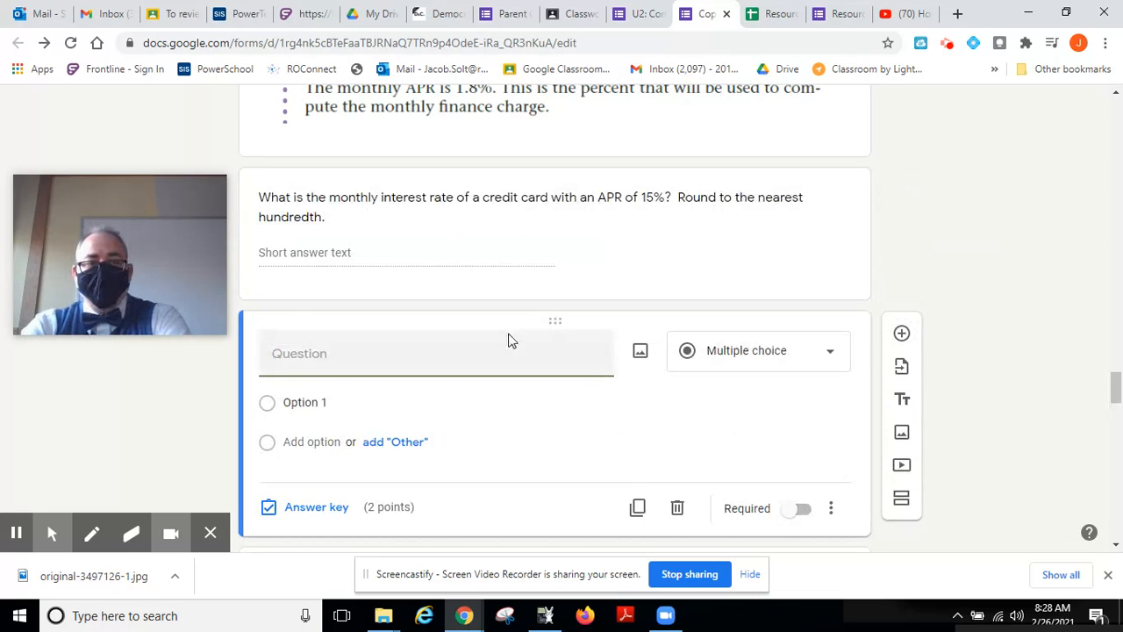
pyautogui.click(755, 358)
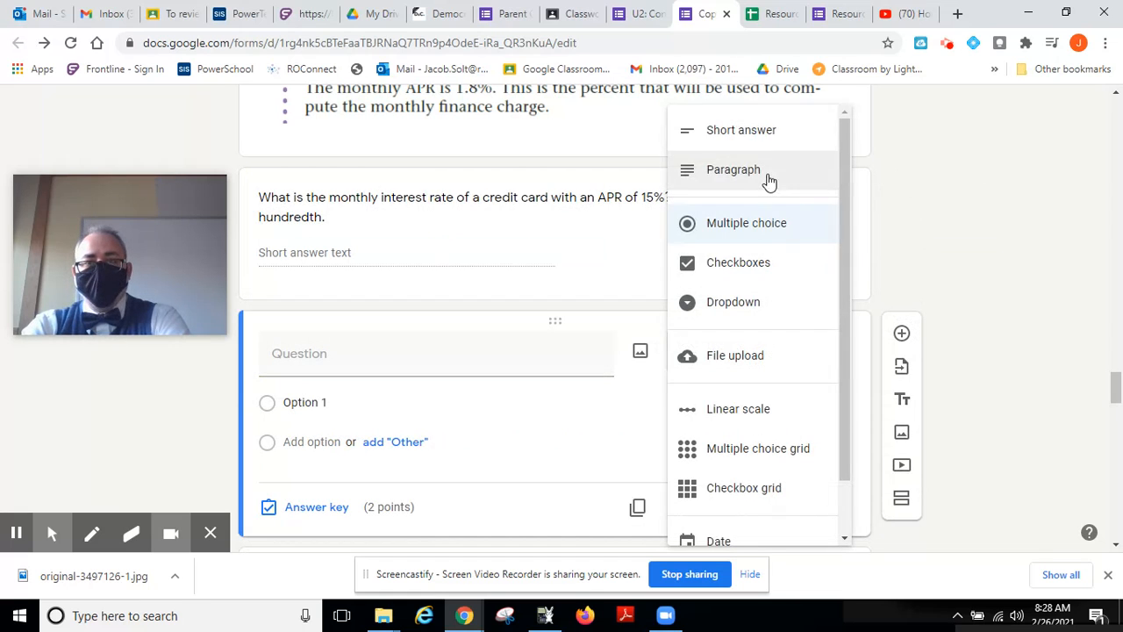
pyautogui.click(744, 140)
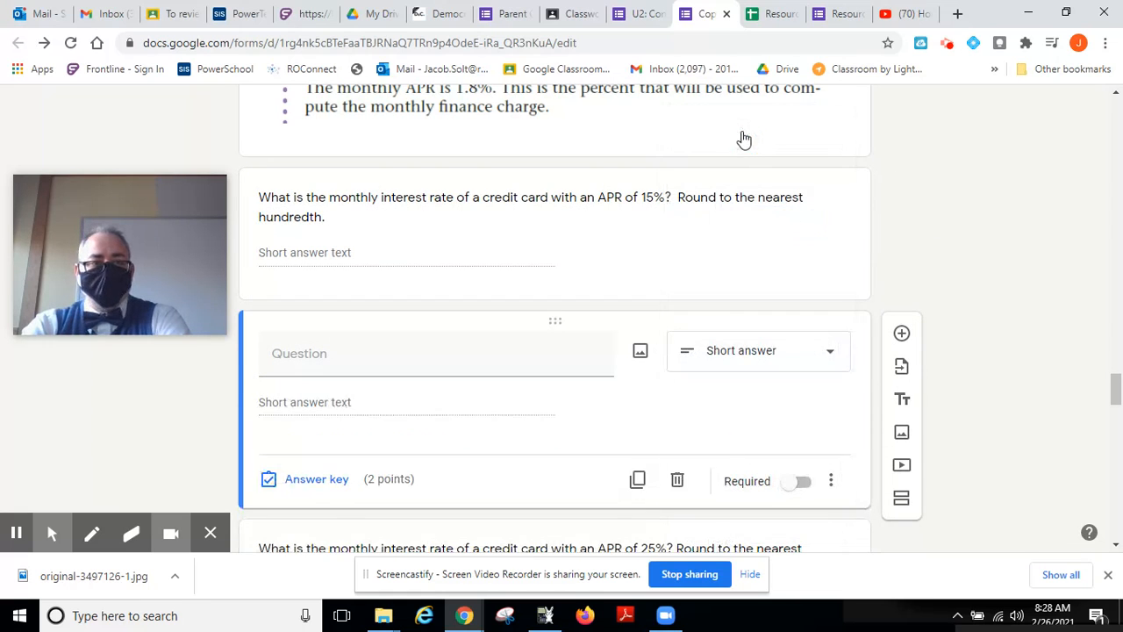
pyautogui.click(316, 479)
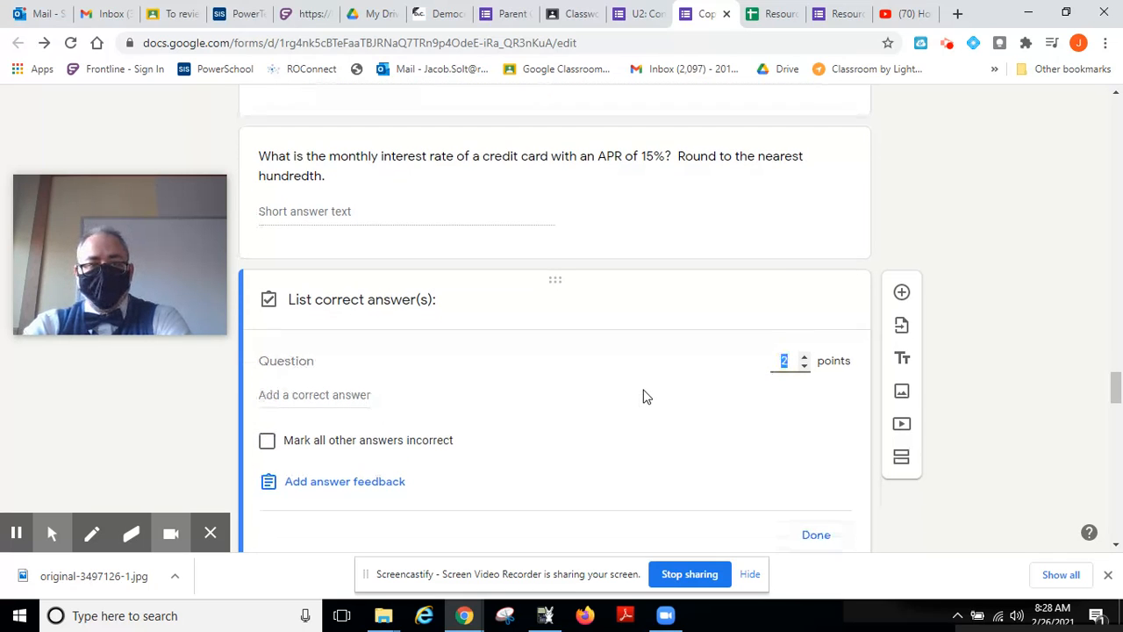
pyautogui.click(295, 399)
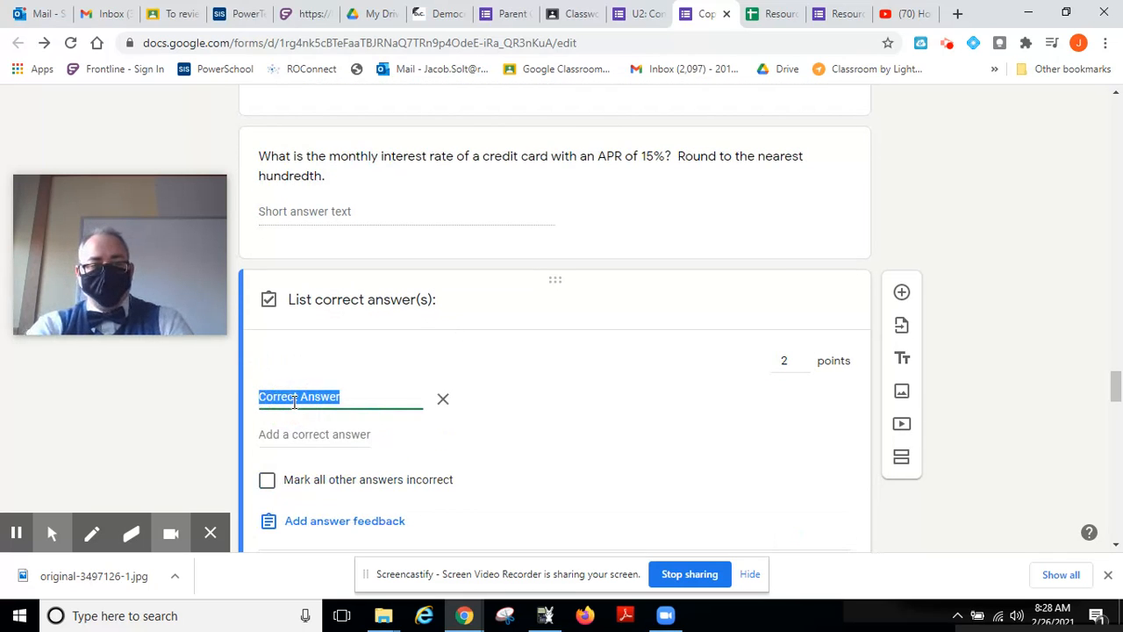
pyautogui.write('100')
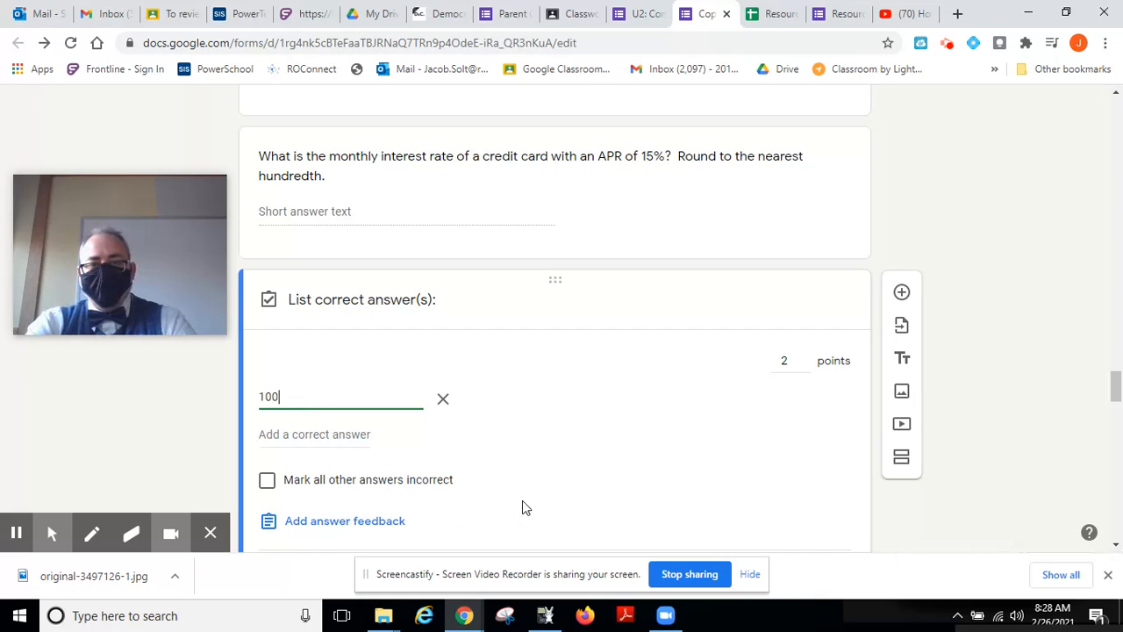
pyautogui.click(815, 507)
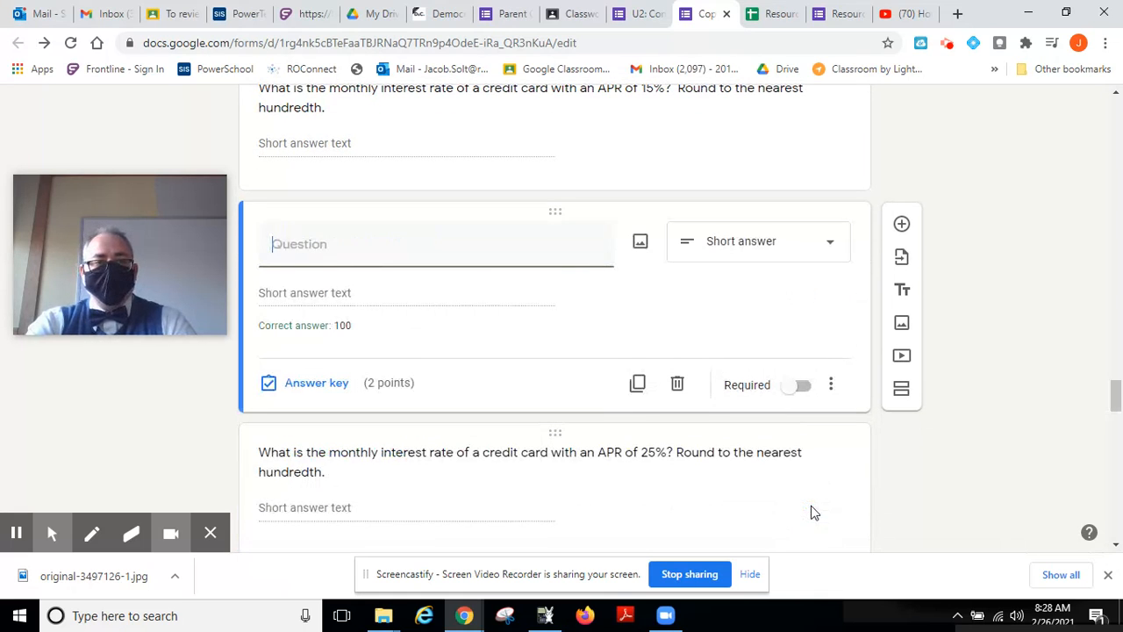
# - Set the untitled short-answer question's value to 4 points and delete the question
pyautogui.click(315, 387)
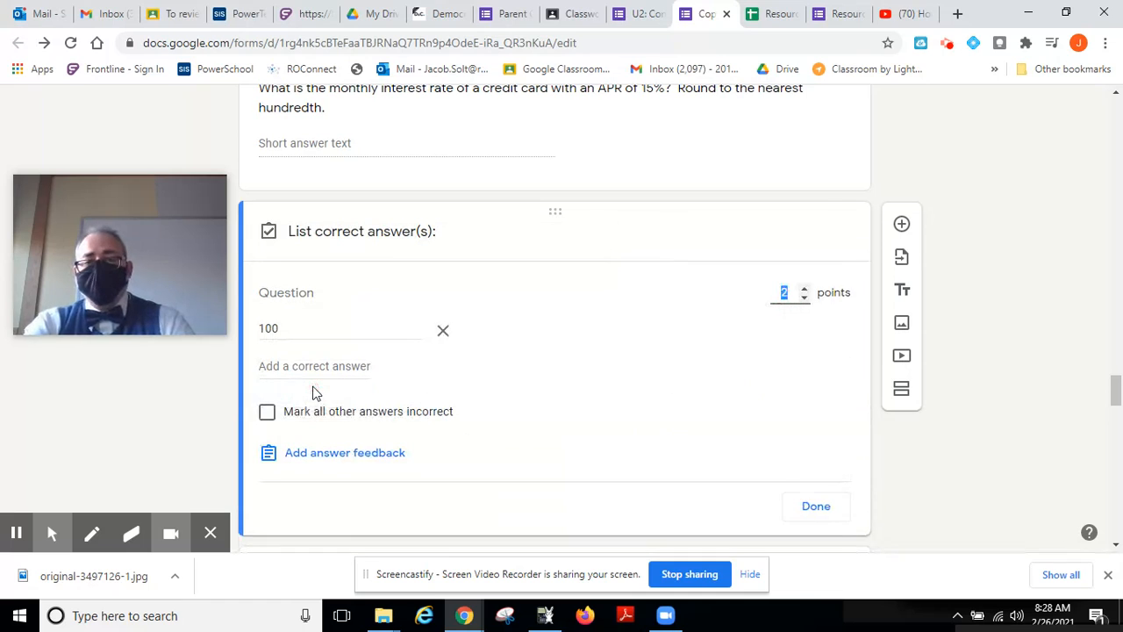
pyautogui.click(805, 290)
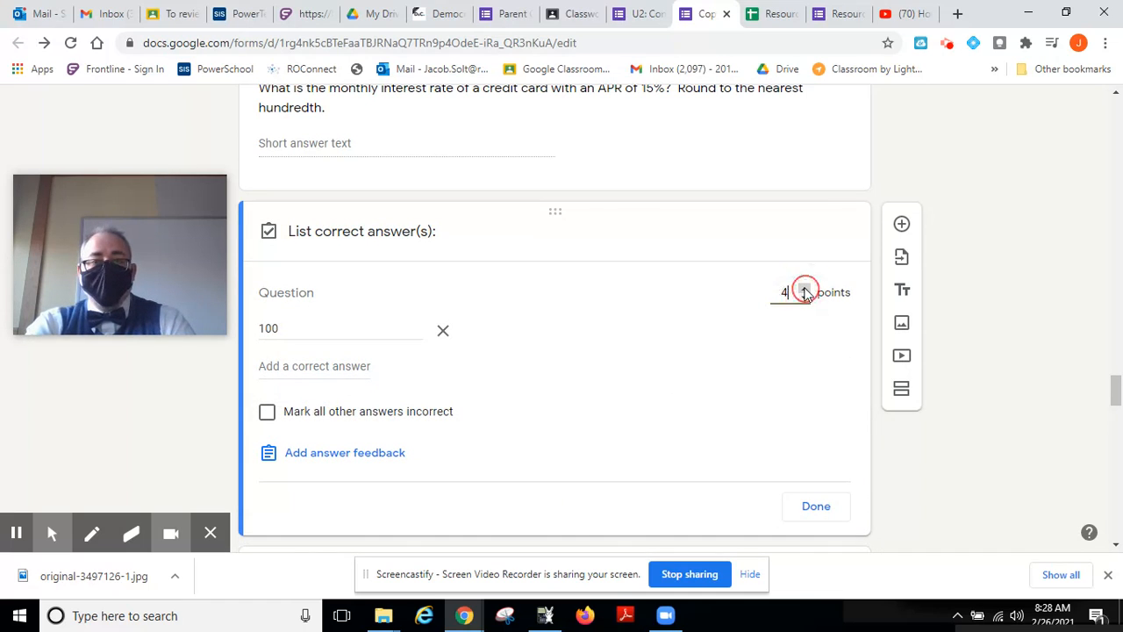
pyautogui.click(806, 293)
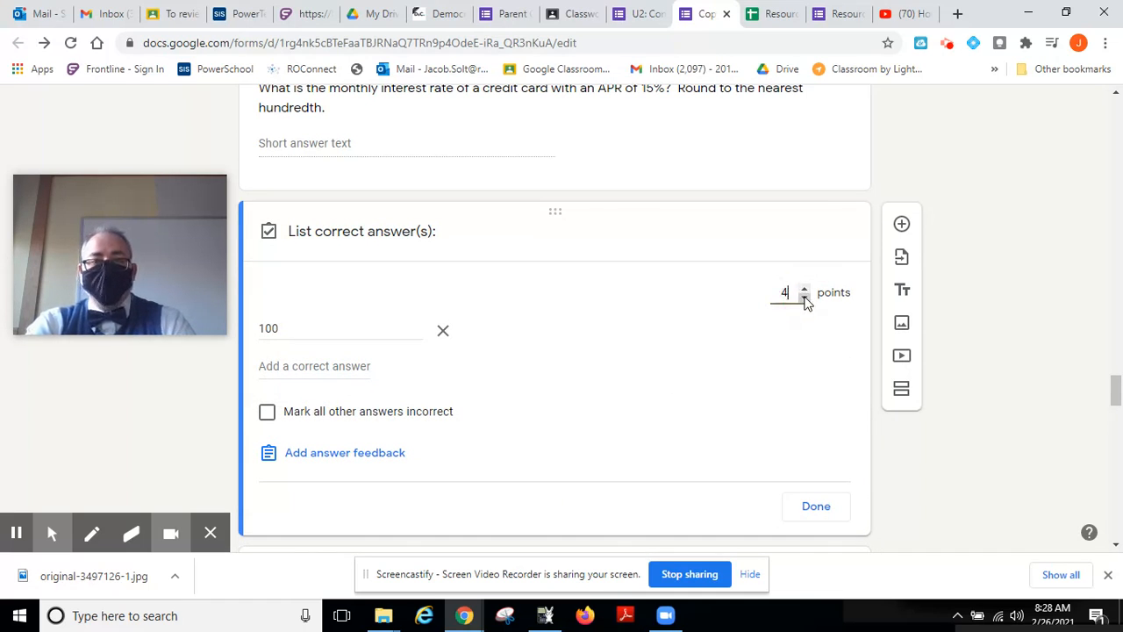
pyautogui.click(816, 508)
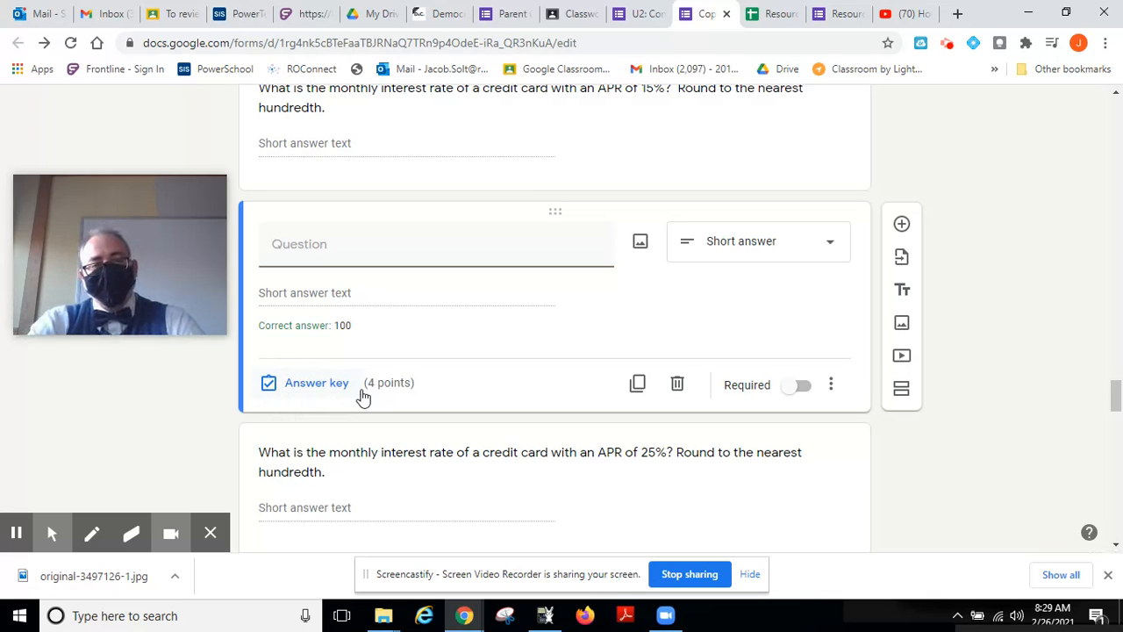
pyautogui.scroll(2, 363, 396)
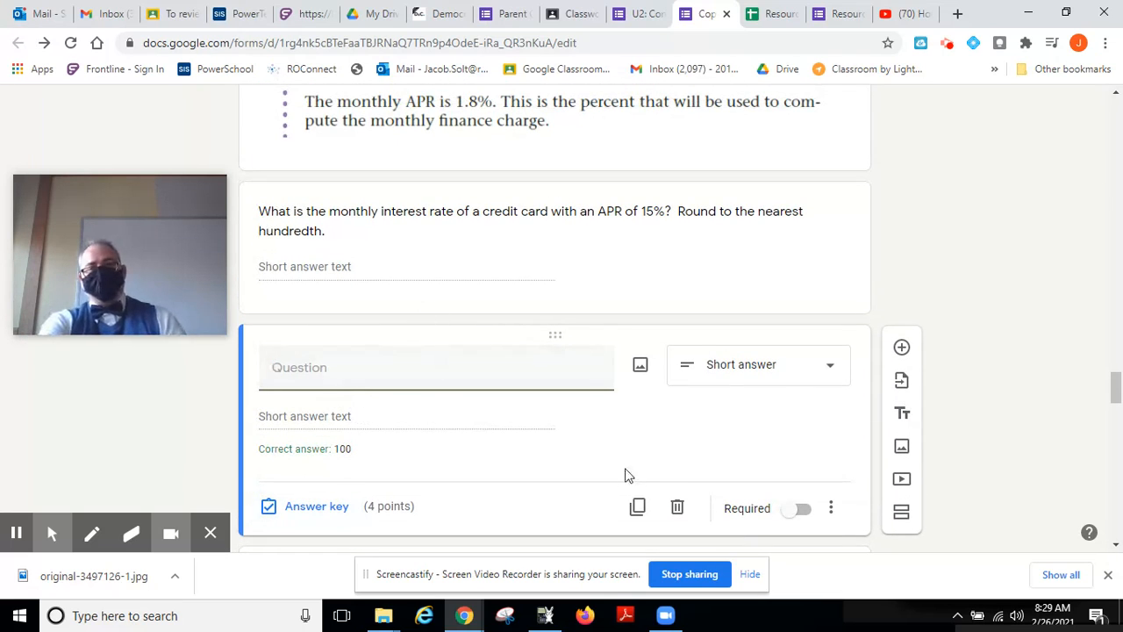
pyautogui.click(677, 508)
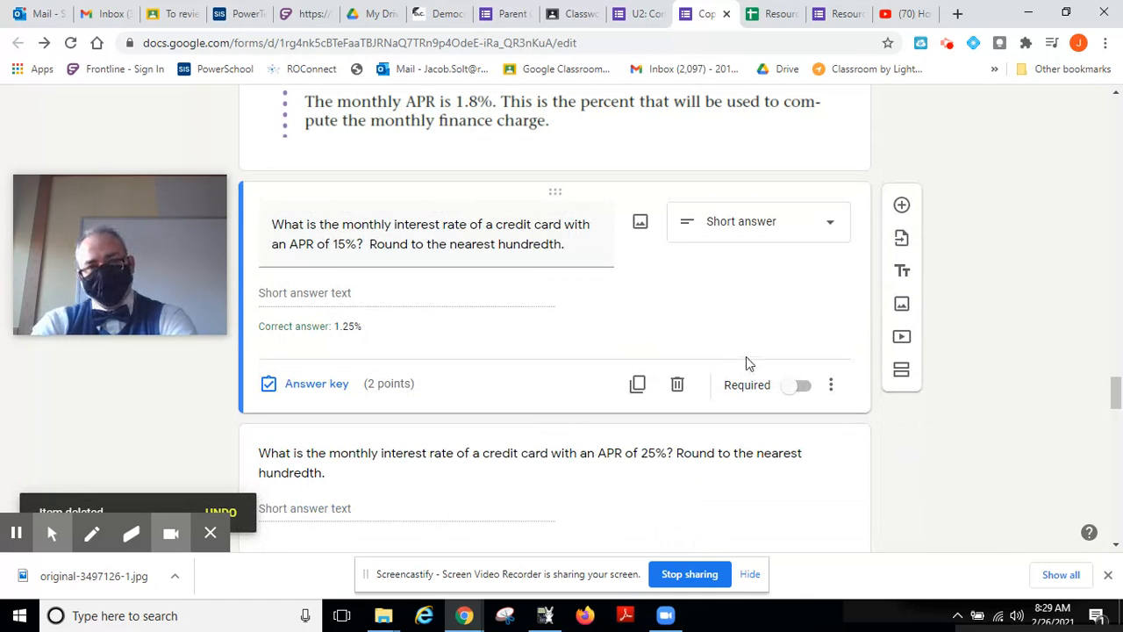
# - Add an untitled multiple-choice question below the 15% APR question with the options 100, Apple and Banana
pyautogui.click(901, 207)
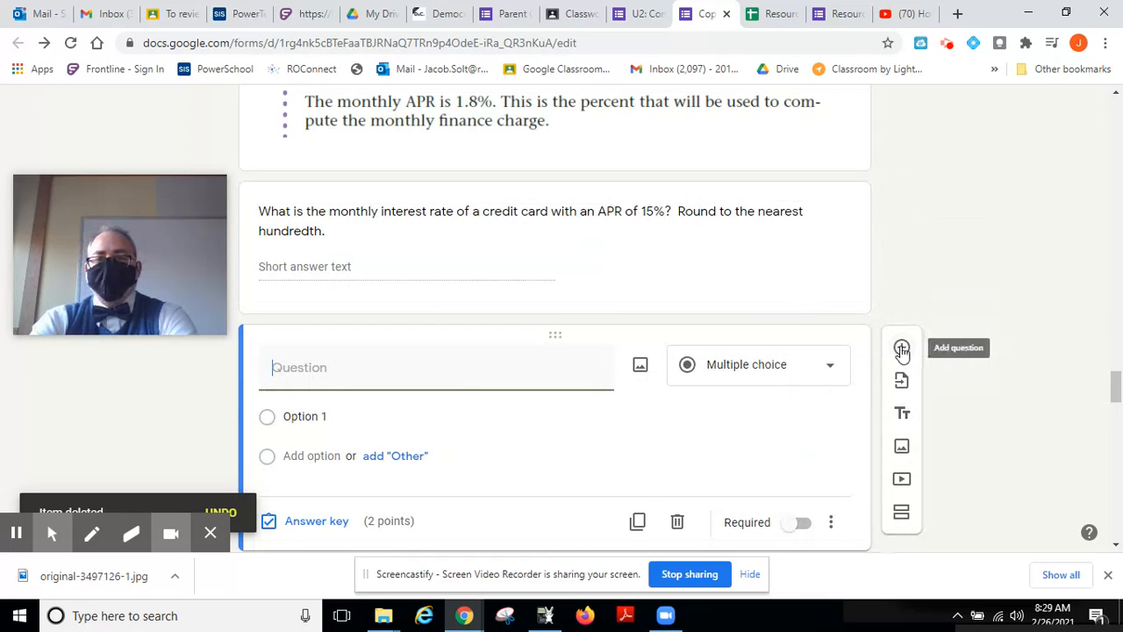
pyautogui.click(322, 419)
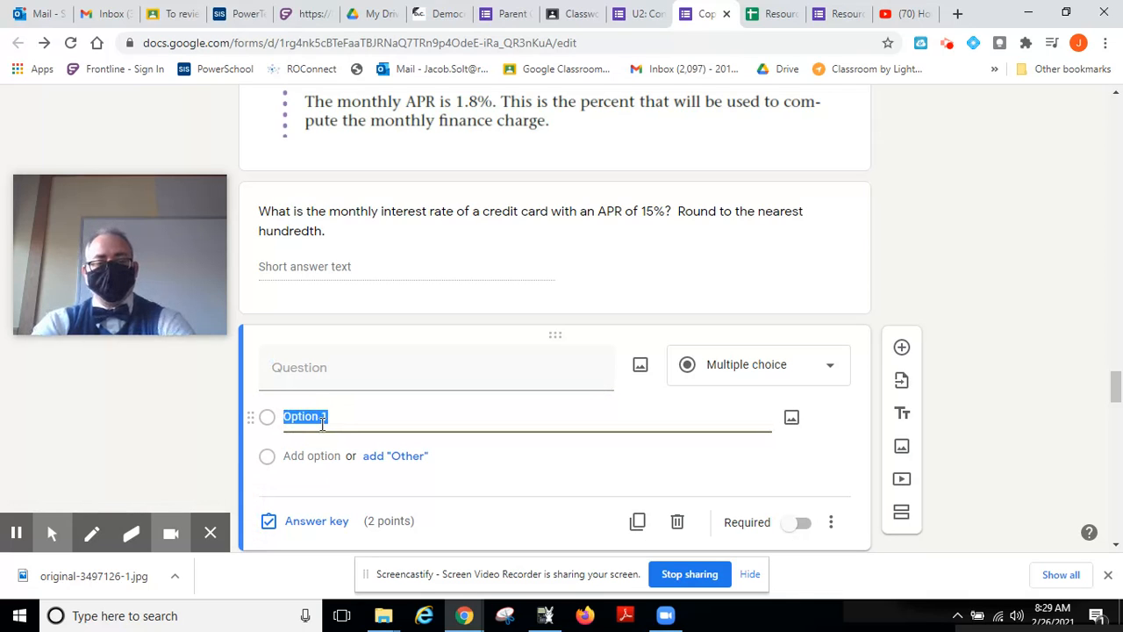
pyautogui.write('100')
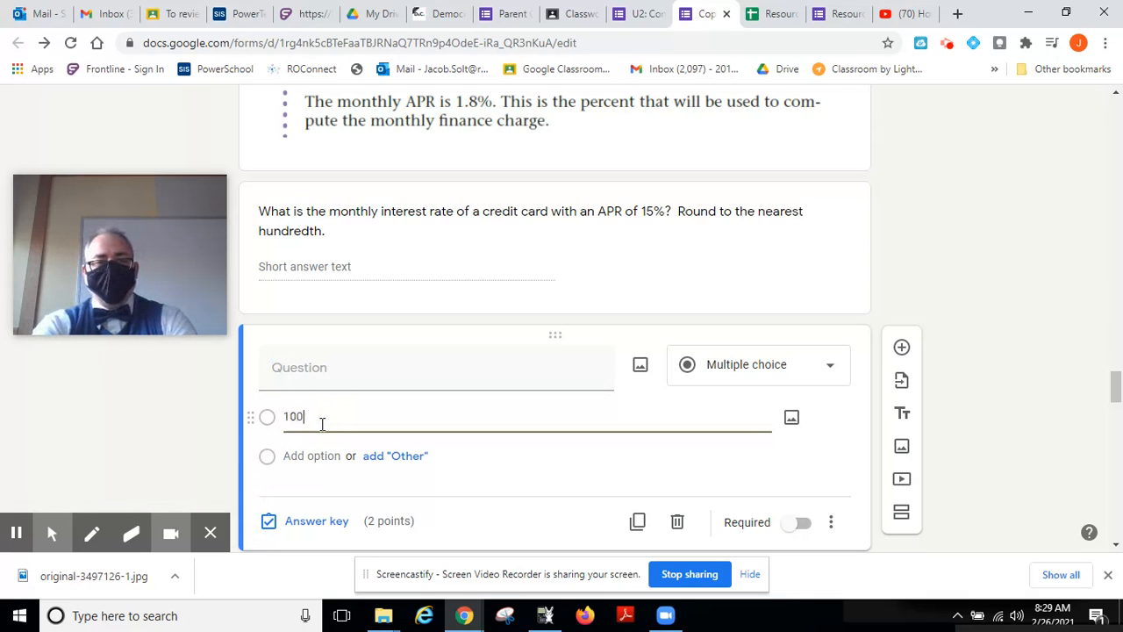
pyautogui.press('Return')
pyautogui.write('Apple')
pyautogui.press('Return')
pyautogui.write('Banana')
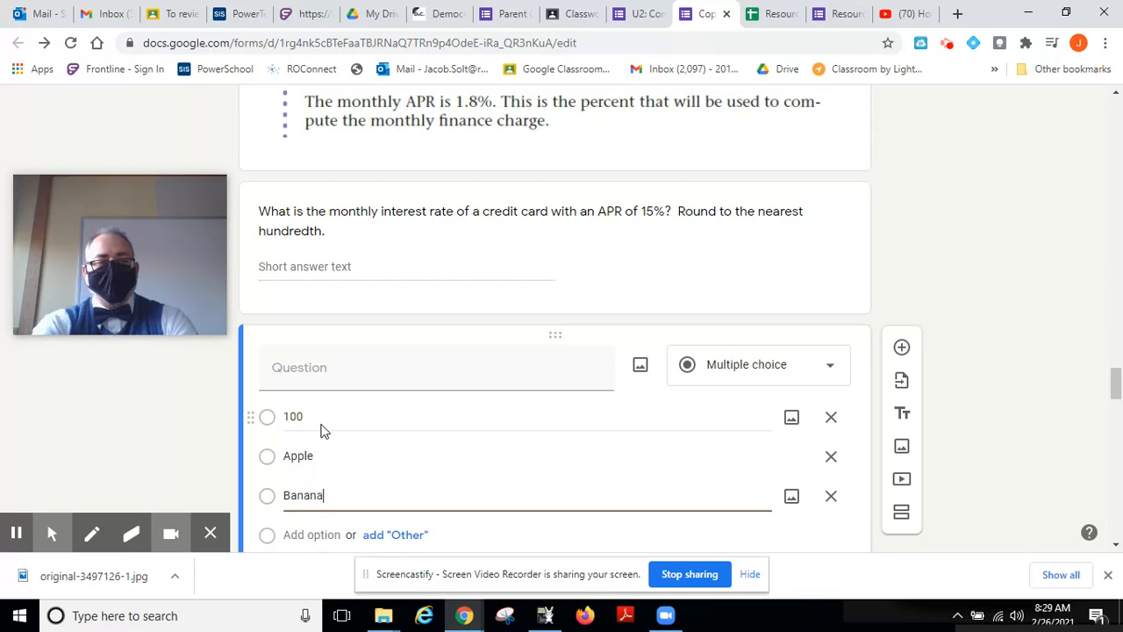
# - Mark Apple as the correct answer in the untitled multiple-choice question's answer key, and delete the question
pyautogui.scroll(-2, 441, 454)
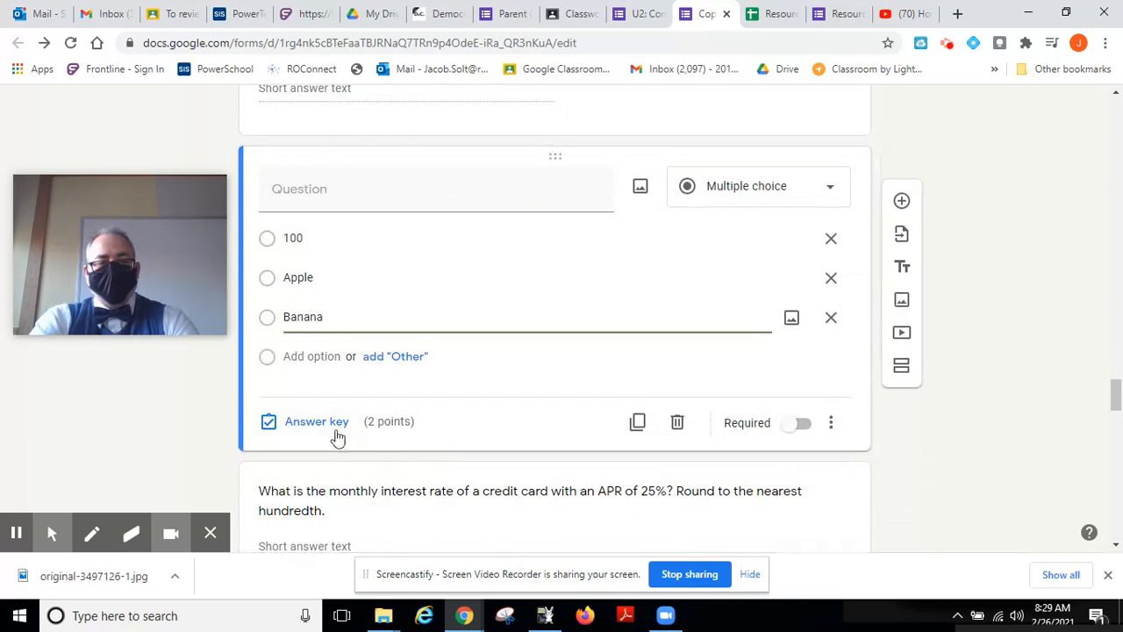
pyautogui.click(327, 422)
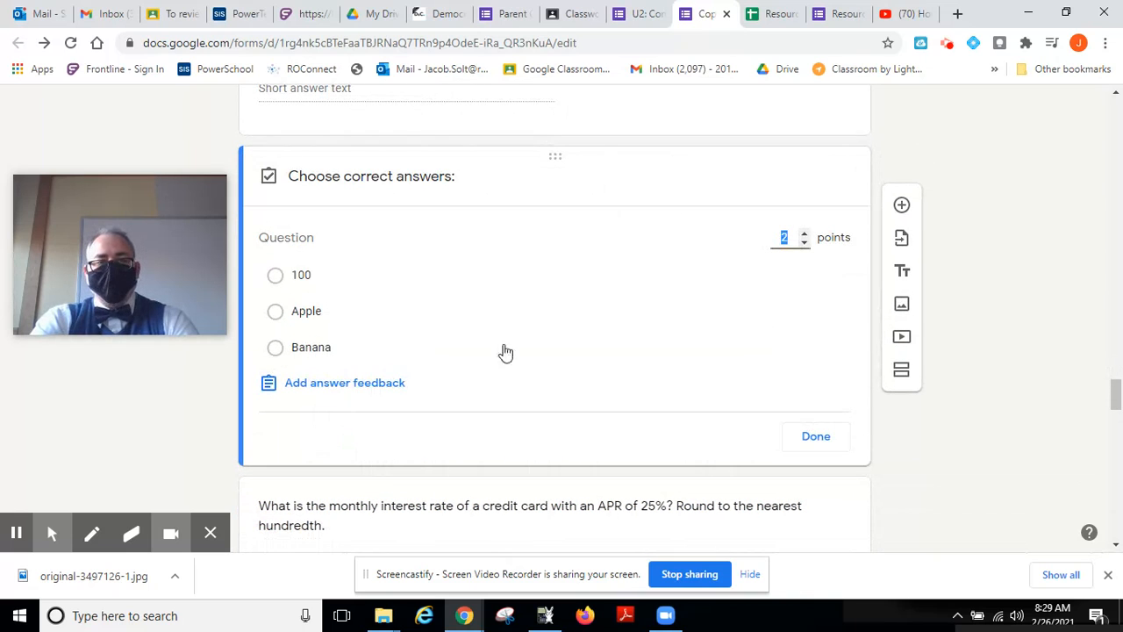
pyautogui.click(275, 312)
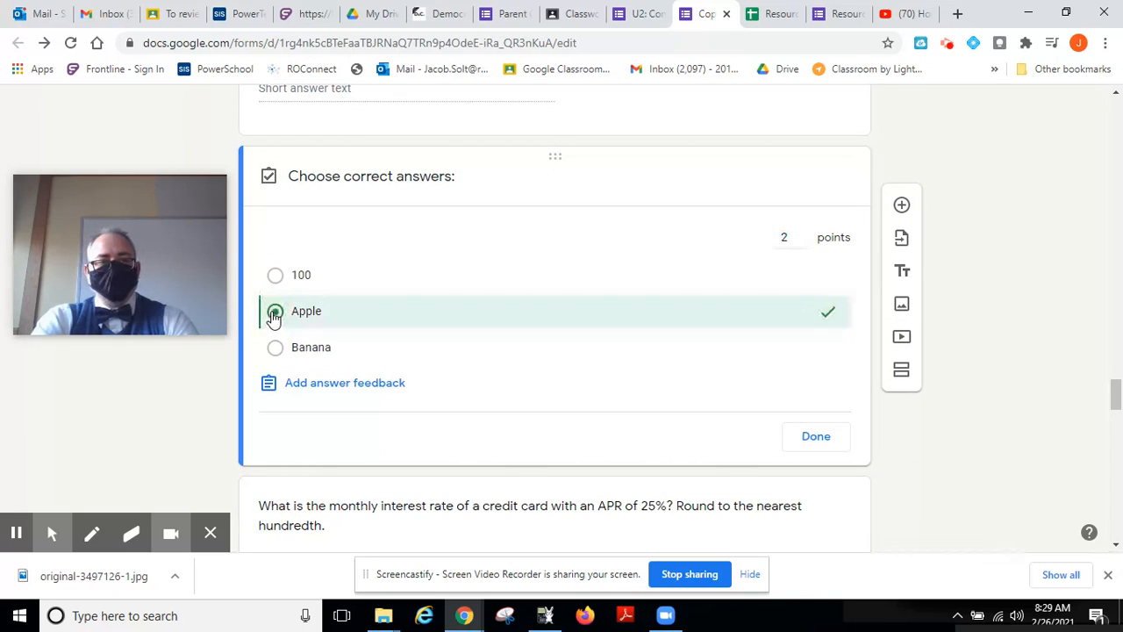
pyautogui.click(815, 438)
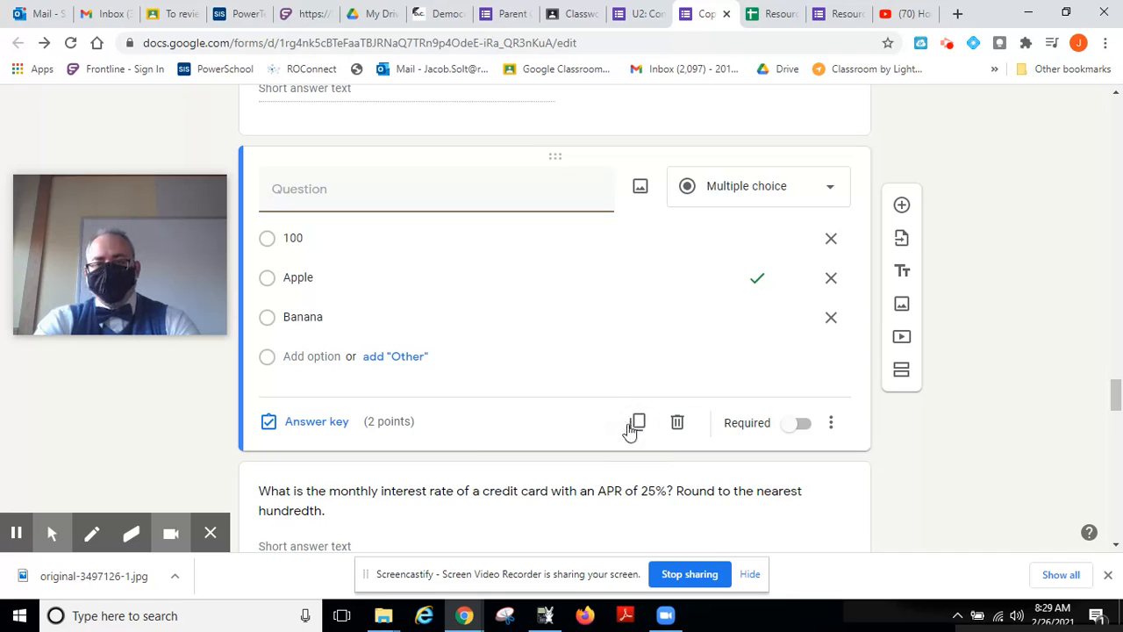
pyautogui.click(679, 424)
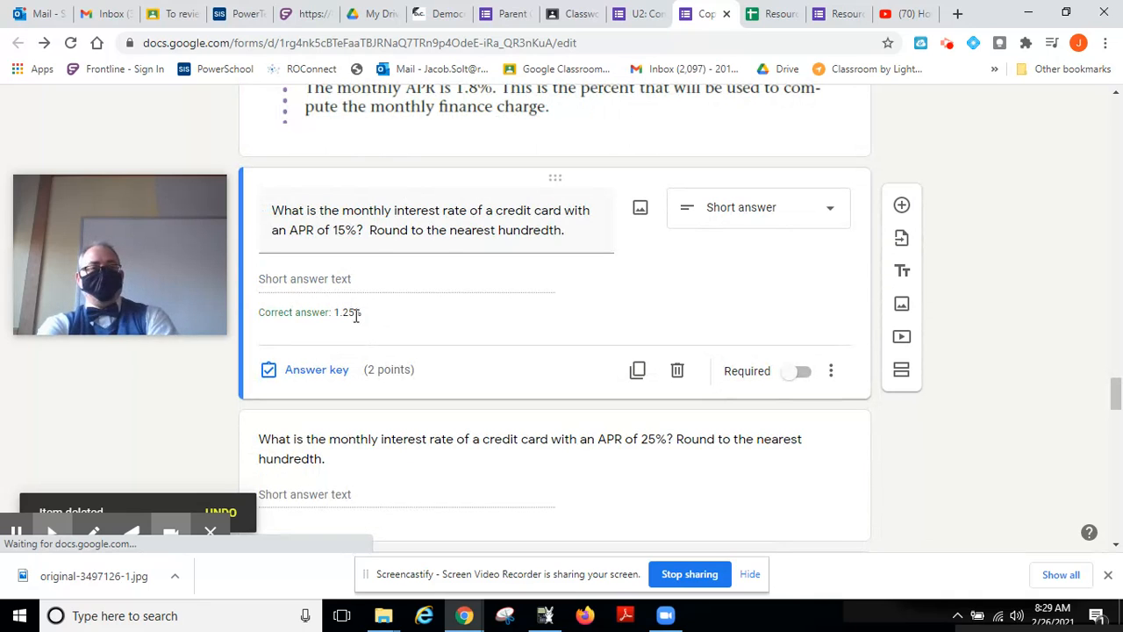
# - Review the form from the vocabulary and standards through the video instruction to the APR and credit card law questions
pyautogui.click(318, 369)
pyautogui.scroll(-15, 317, 369)
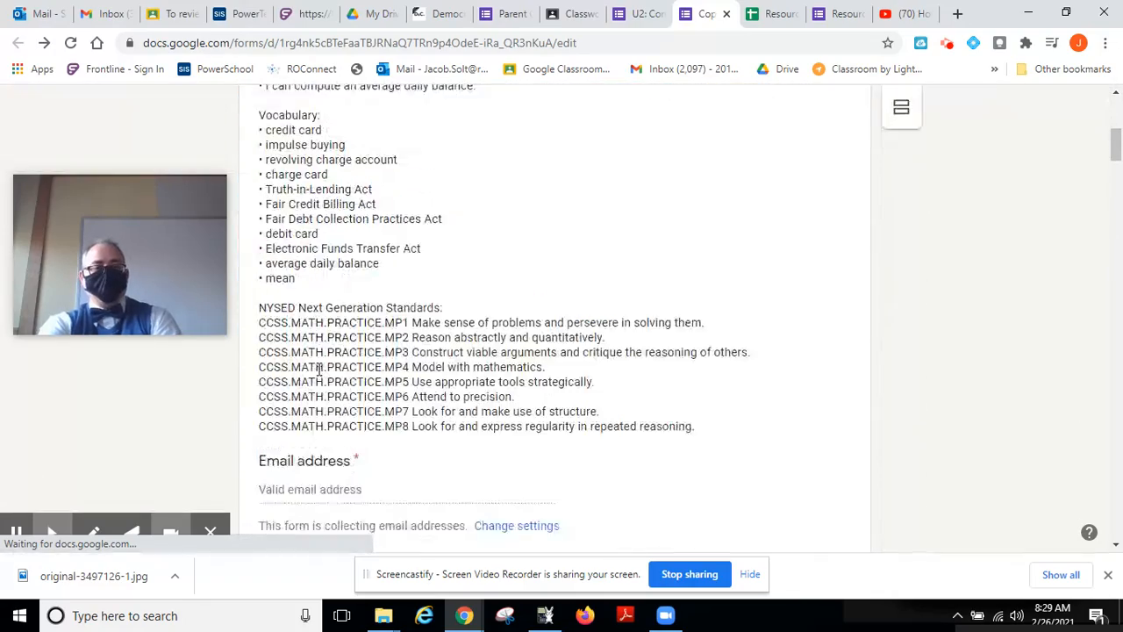
pyautogui.scroll(-15, 317, 369)
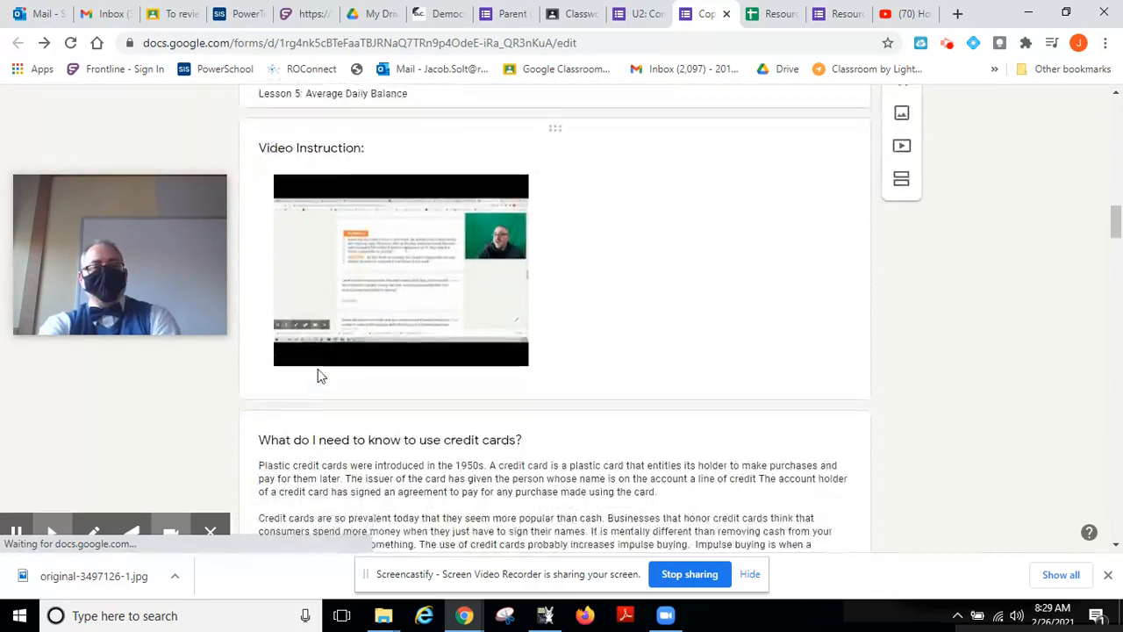
pyautogui.scroll(-8, 317, 369)
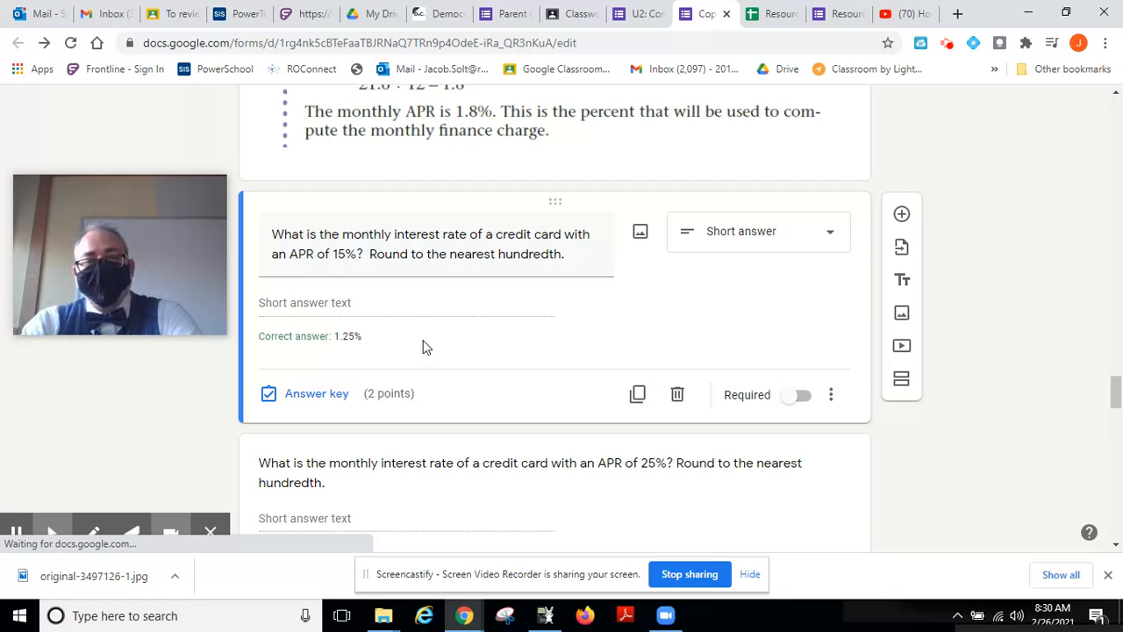
pyautogui.scroll(-2, 422, 348)
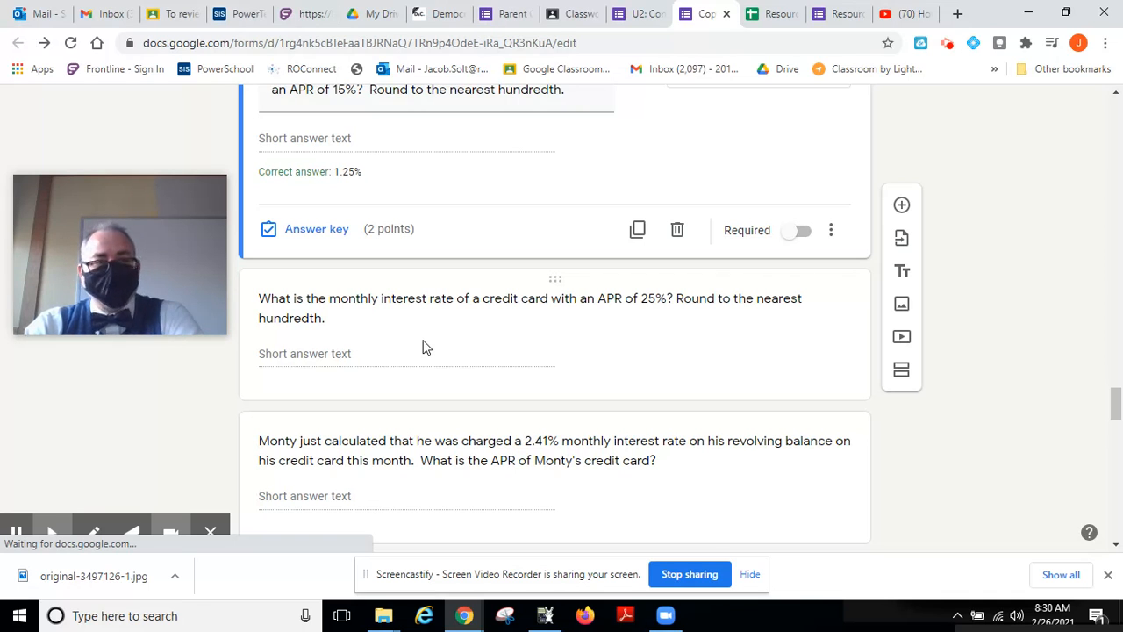
pyautogui.scroll(-3, 494, 368)
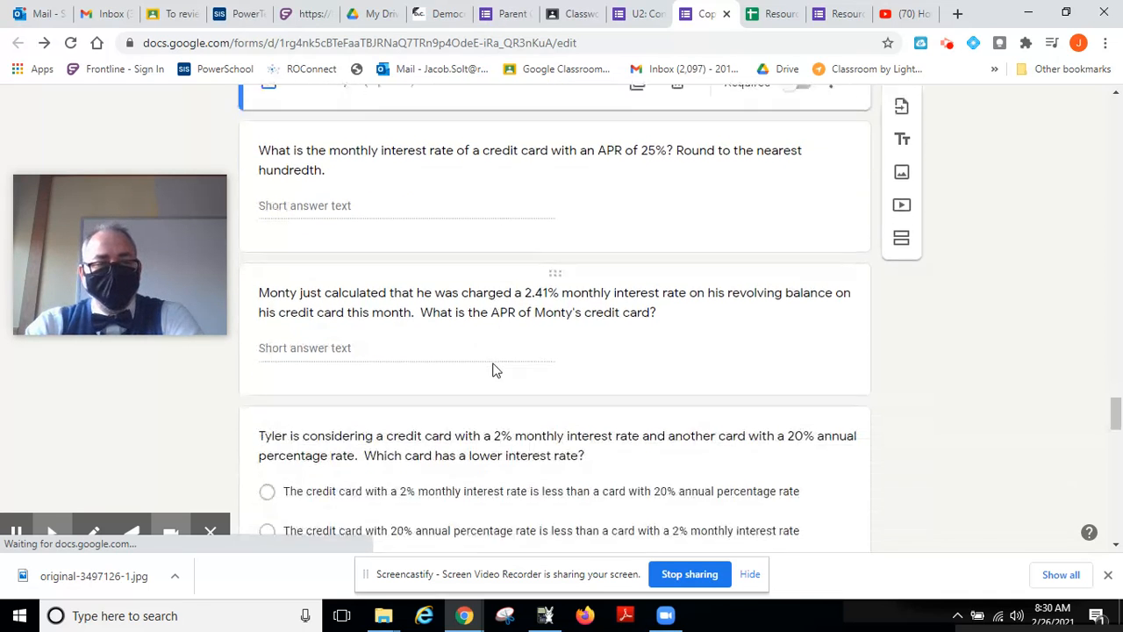
pyautogui.scroll(-5, 494, 369)
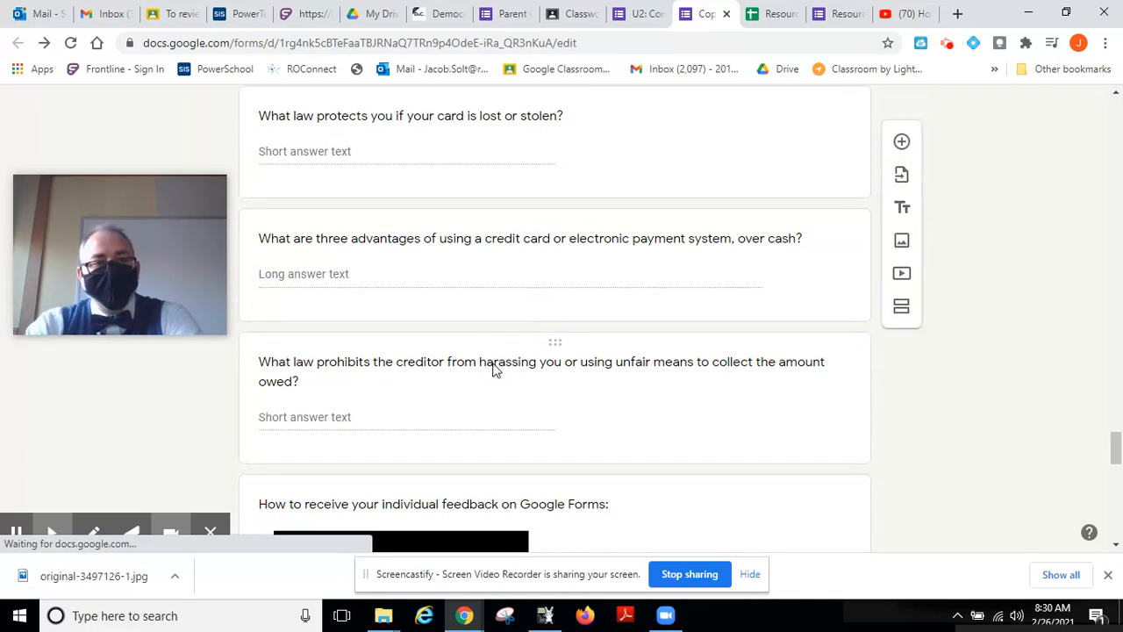
# - Examine the feedback and points settings of the paragraph question about three advantages of credit cards over cash
pyautogui.click(367, 273)
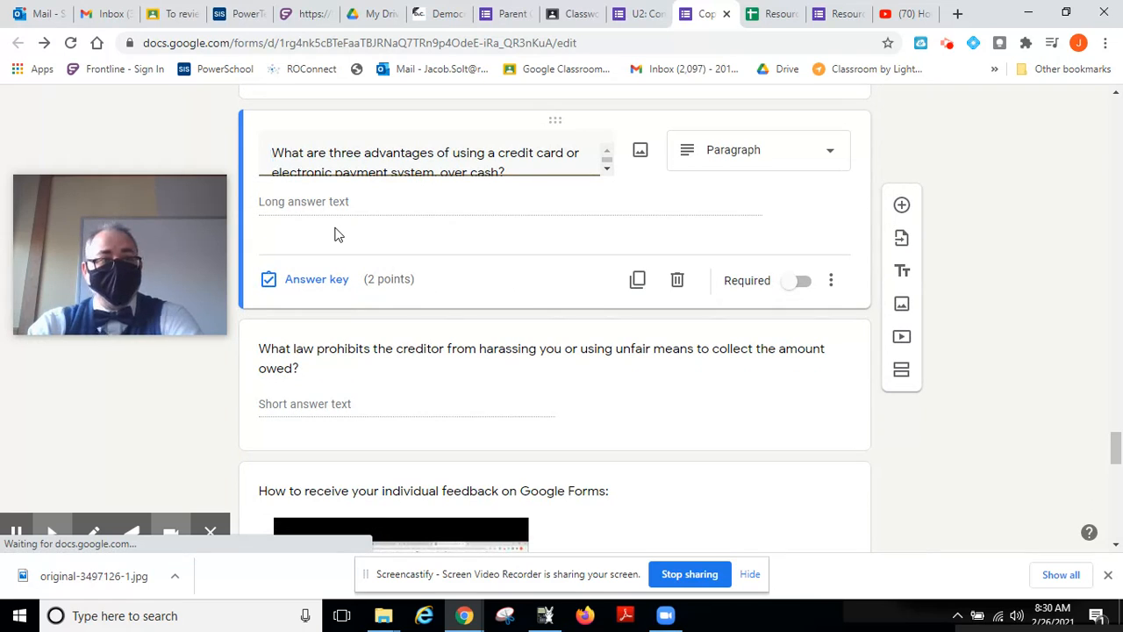
pyautogui.click(297, 286)
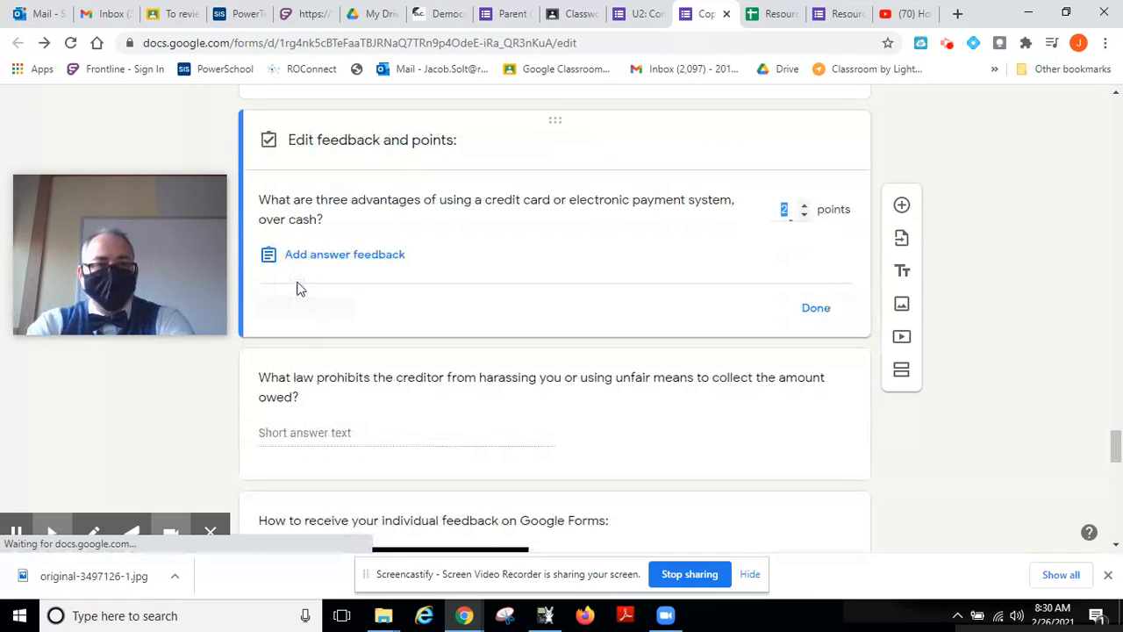
pyautogui.click(808, 306)
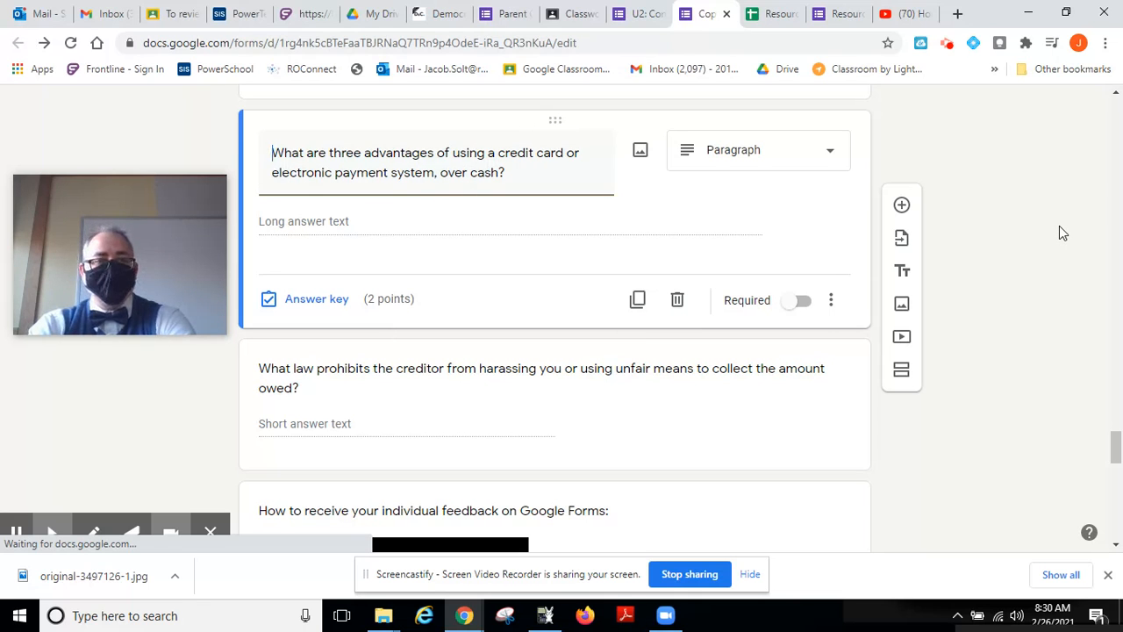
# - Look back over the credit card reading and examples, and open the question comparing 2% monthly with 20% annual interest
pyautogui.scroll(10, 1059, 226)
pyautogui.scroll(12, 1059, 227)
pyautogui.scroll(8, 1059, 227)
pyautogui.scroll(-11, 1059, 227)
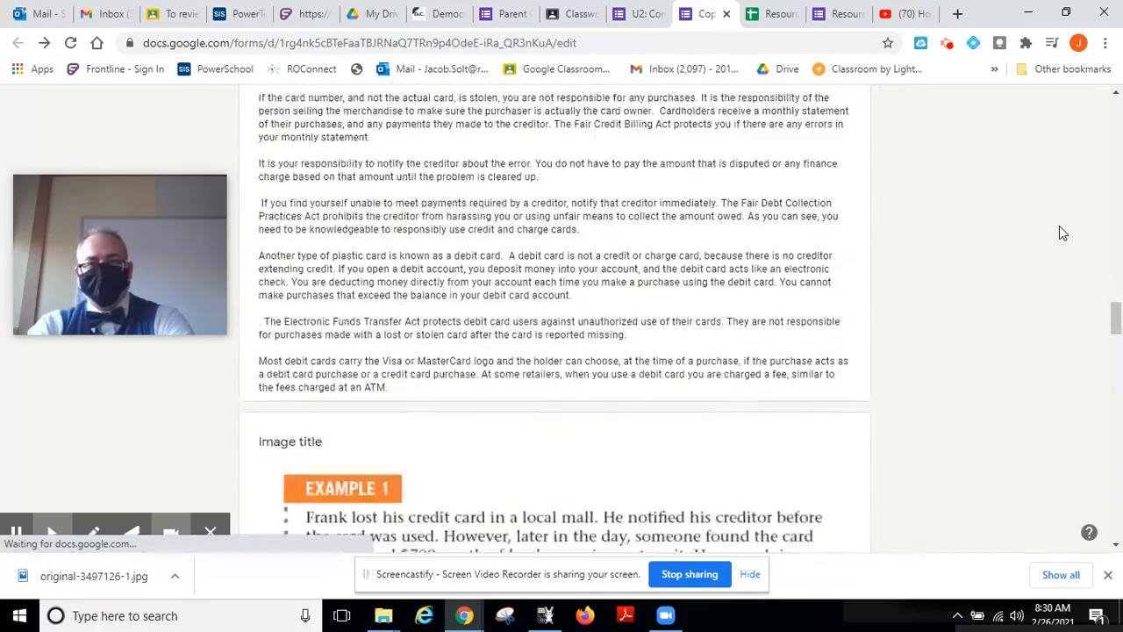
pyautogui.scroll(-15, 1059, 228)
pyautogui.scroll(-4, 1059, 229)
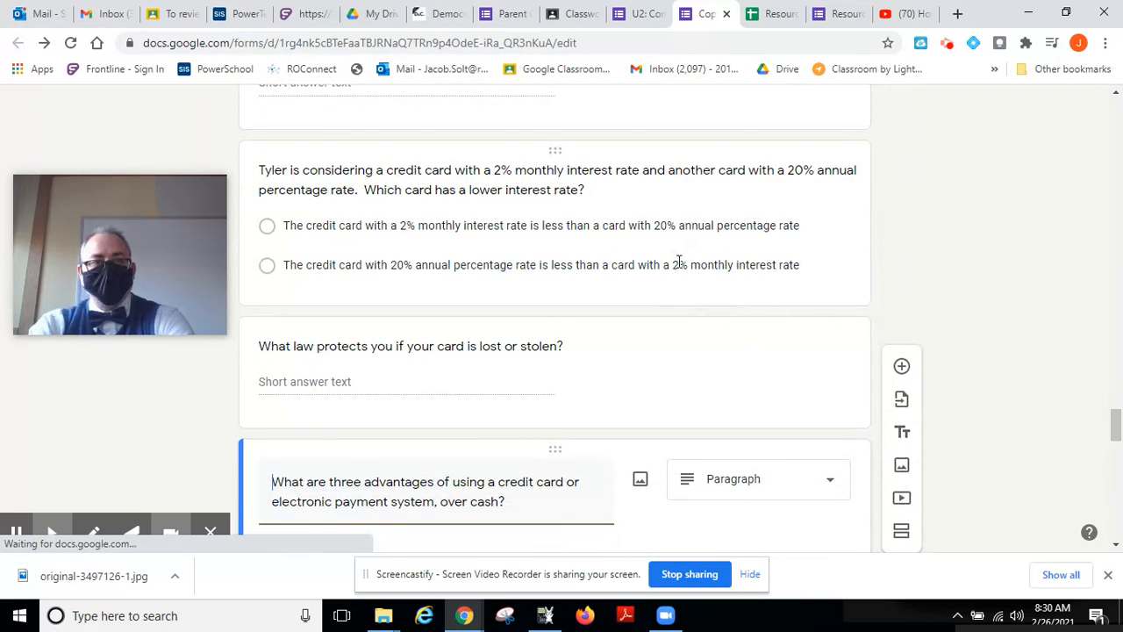
pyautogui.click(839, 217)
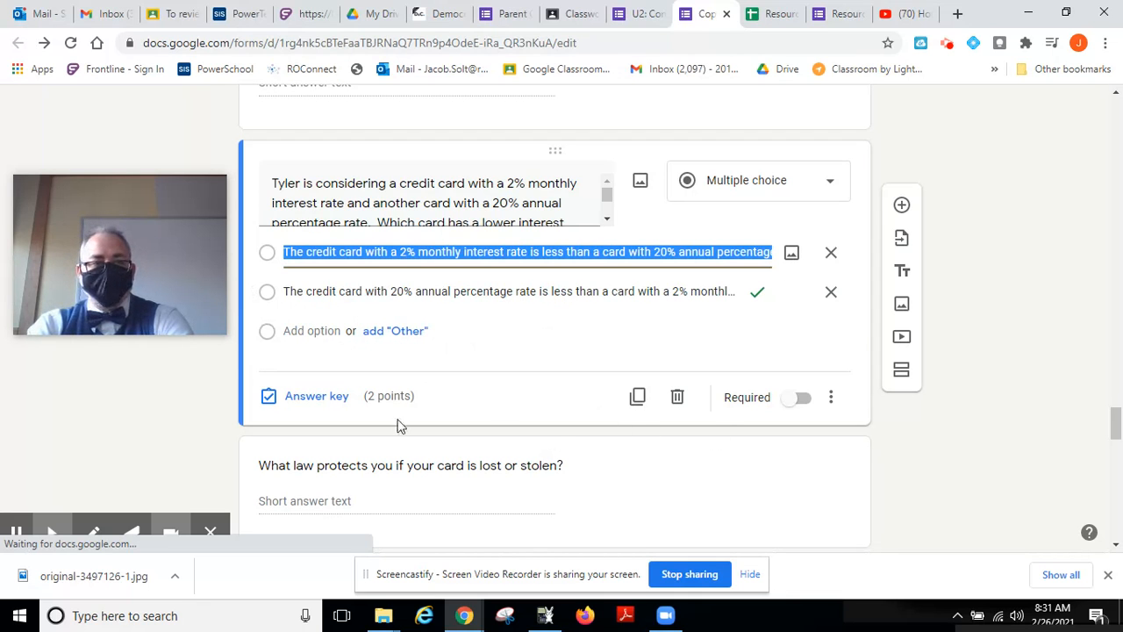
# - Examine the individual feedback video and the reminder about submitting and turning in work near the form's end
pyautogui.scroll(-3, 154, 454)
pyautogui.scroll(-5, 154, 454)
pyautogui.scroll(-3, 155, 454)
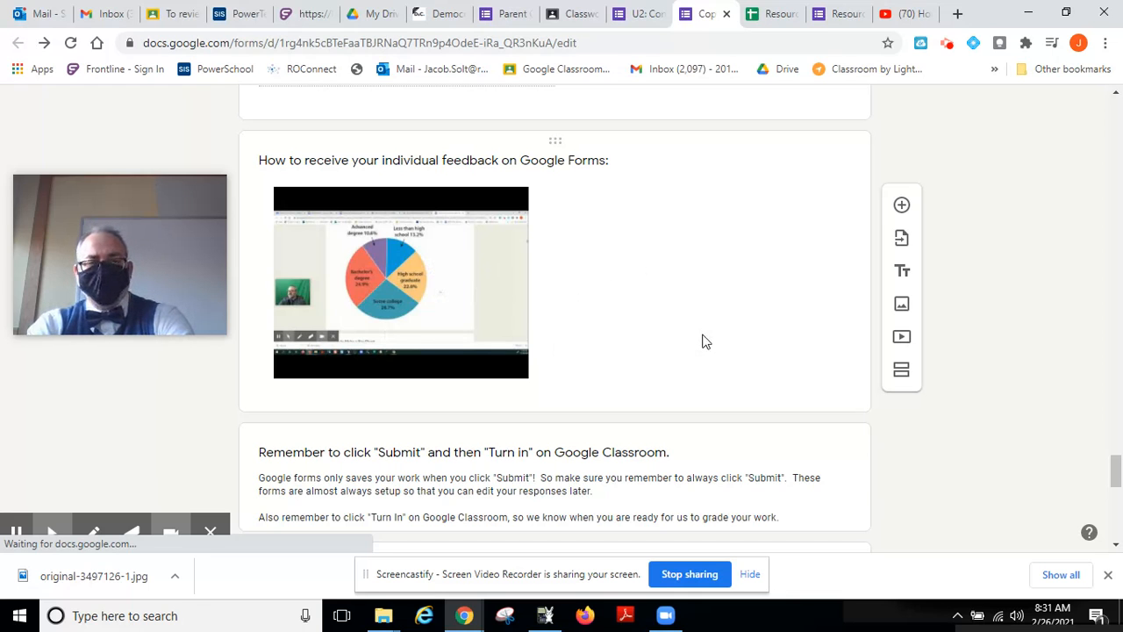
# - Review the saving-your-work video, the learning target self-rating question and the additional feedback question at the end of the form
pyautogui.scroll(-3, 702, 342)
pyautogui.scroll(1, 702, 333)
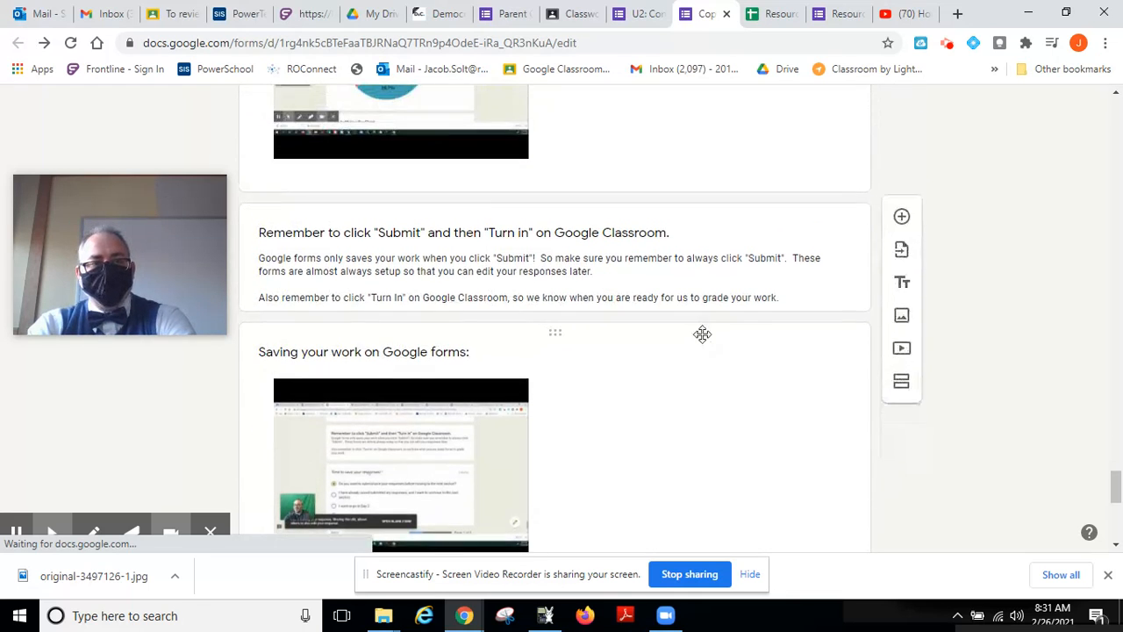
pyautogui.scroll(-2, 684, 334)
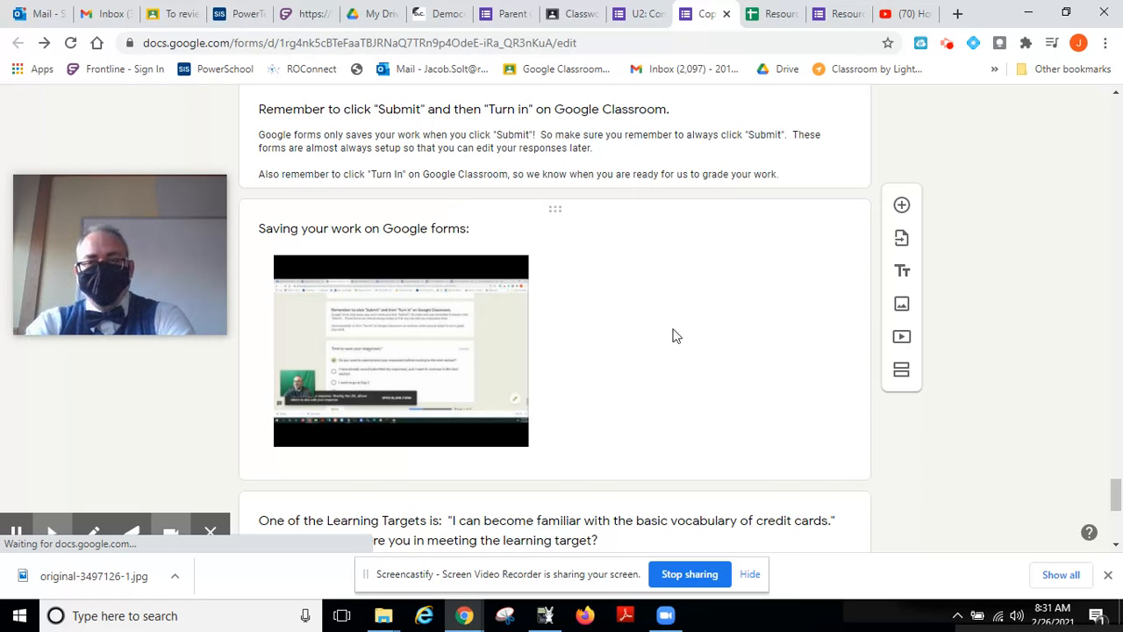
pyautogui.scroll(-4, 676, 336)
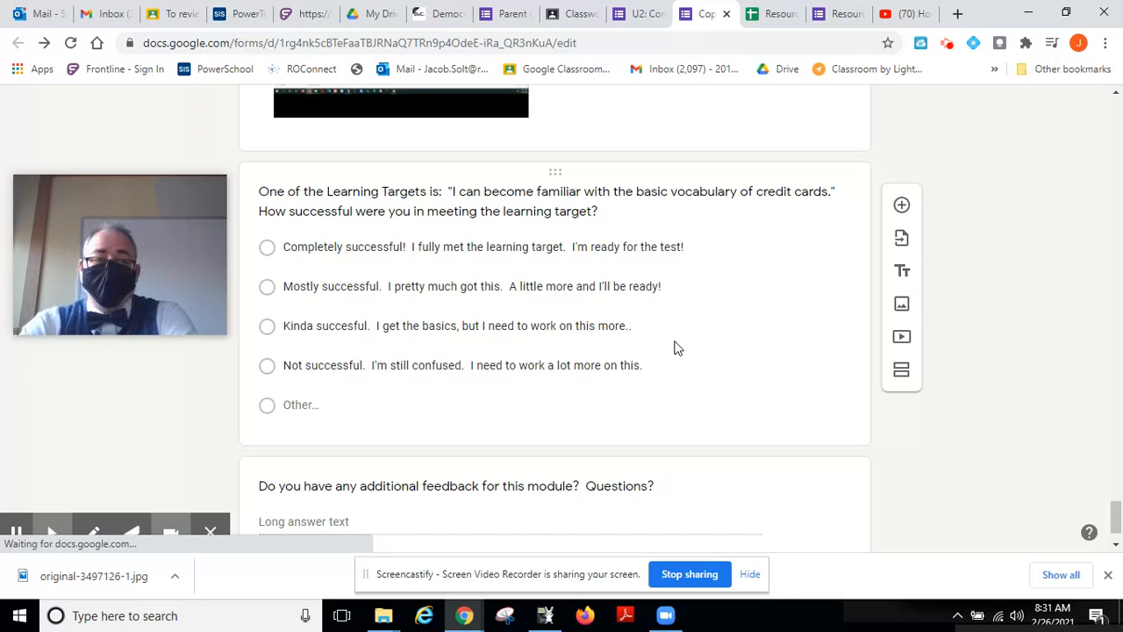
pyautogui.scroll(-1, 675, 349)
# - Open the student preview of the lesson form and look through it down to the end of the page
pyautogui.scroll(10, 676, 346)
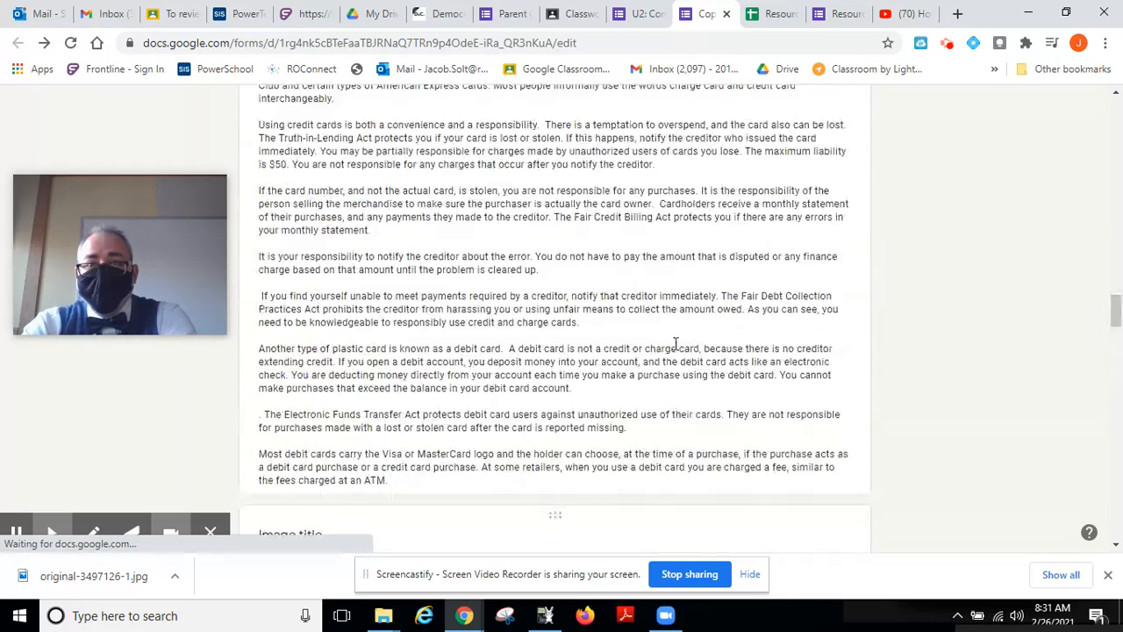
pyautogui.scroll(10, 676, 342)
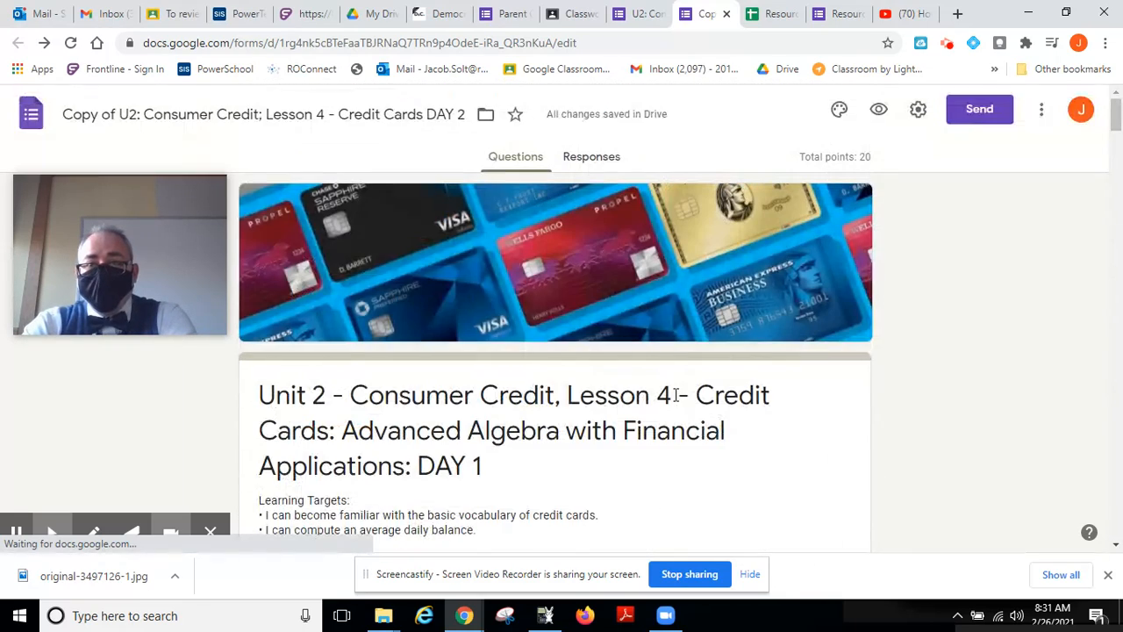
pyautogui.click(878, 110)
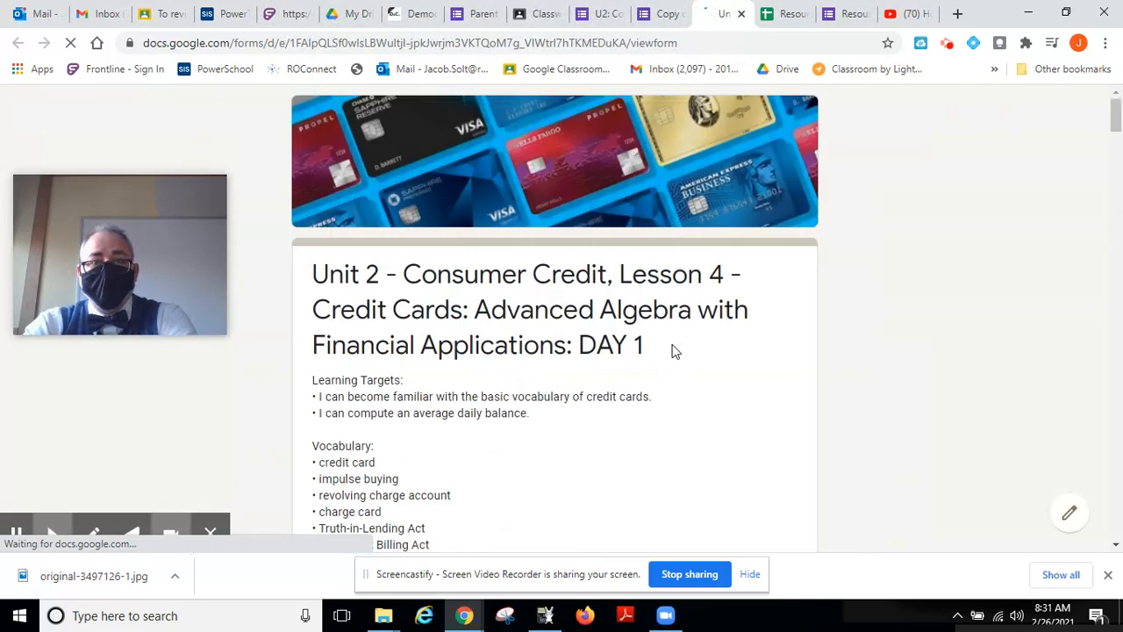
pyautogui.scroll(-6, 674, 347)
pyautogui.scroll(-12, 673, 344)
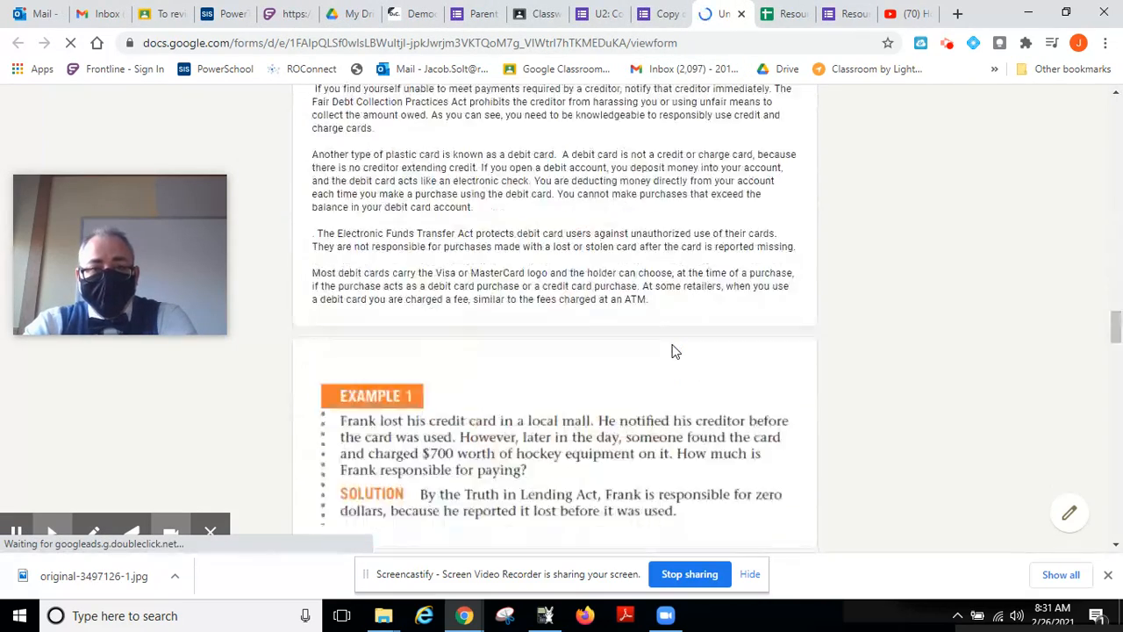
pyautogui.scroll(-10, 674, 351)
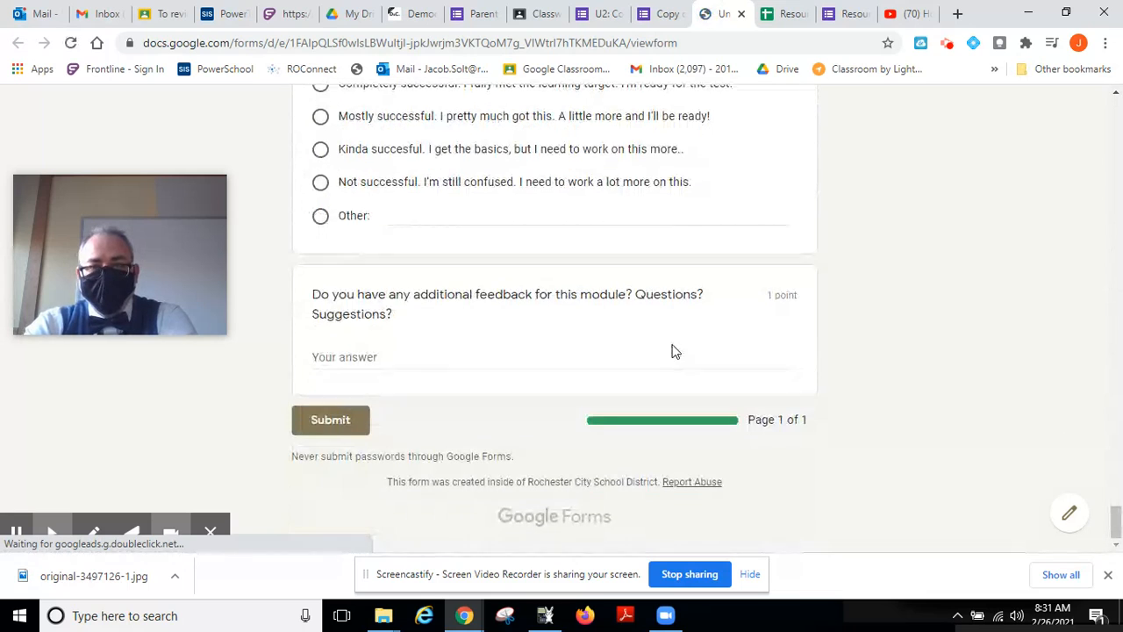
# - Examine the preview's required email and name fields, then its study plan sections and the individual feedback video
pyautogui.click(329, 420)
pyautogui.scroll(20, 331, 425)
pyautogui.scroll(-7, 331, 425)
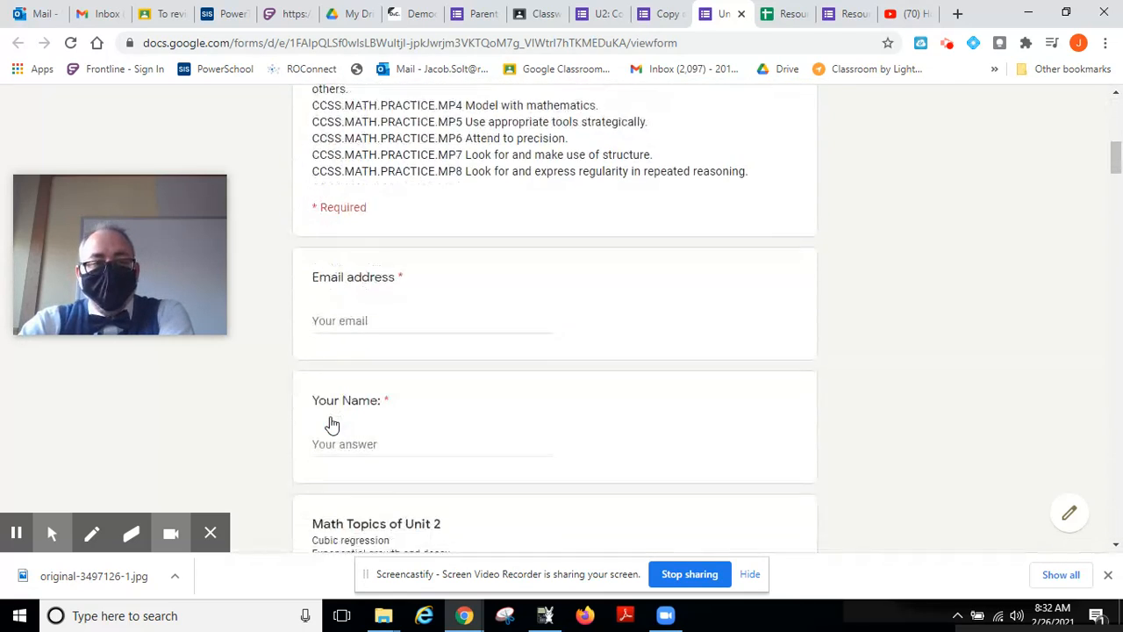
pyautogui.scroll(-1, 332, 424)
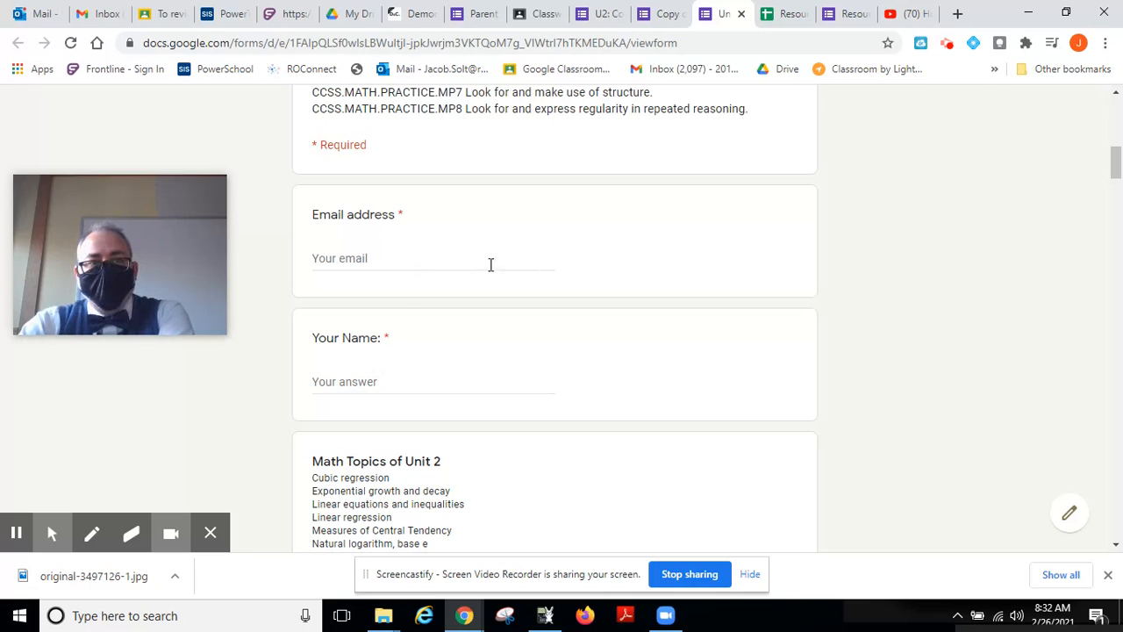
pyautogui.scroll(-20, 426, 355)
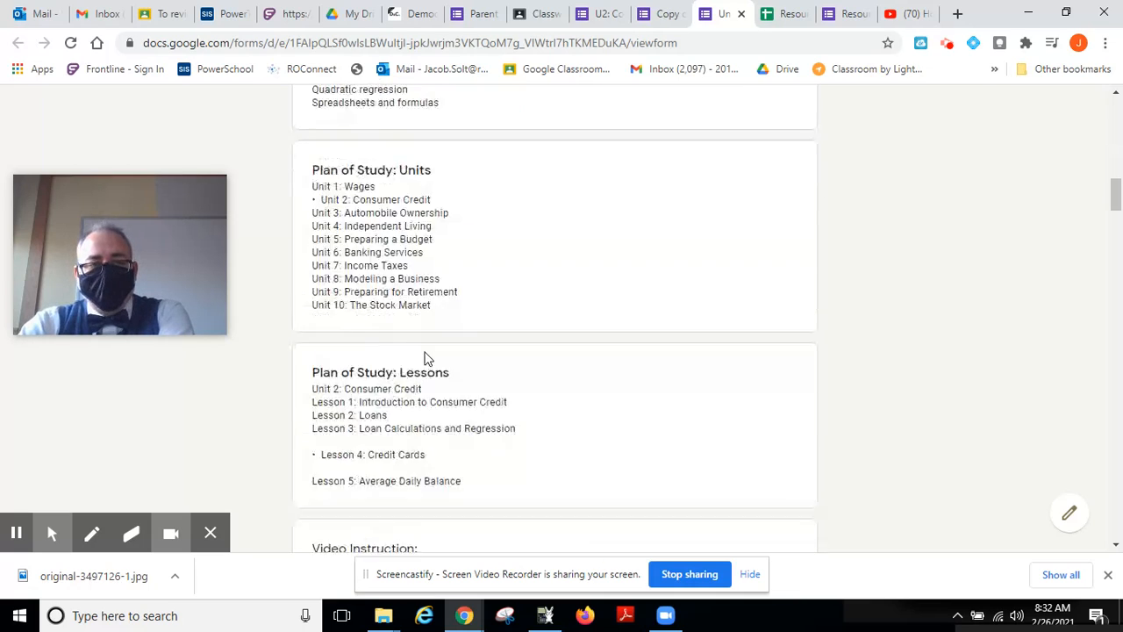
pyautogui.scroll(-20, 426, 357)
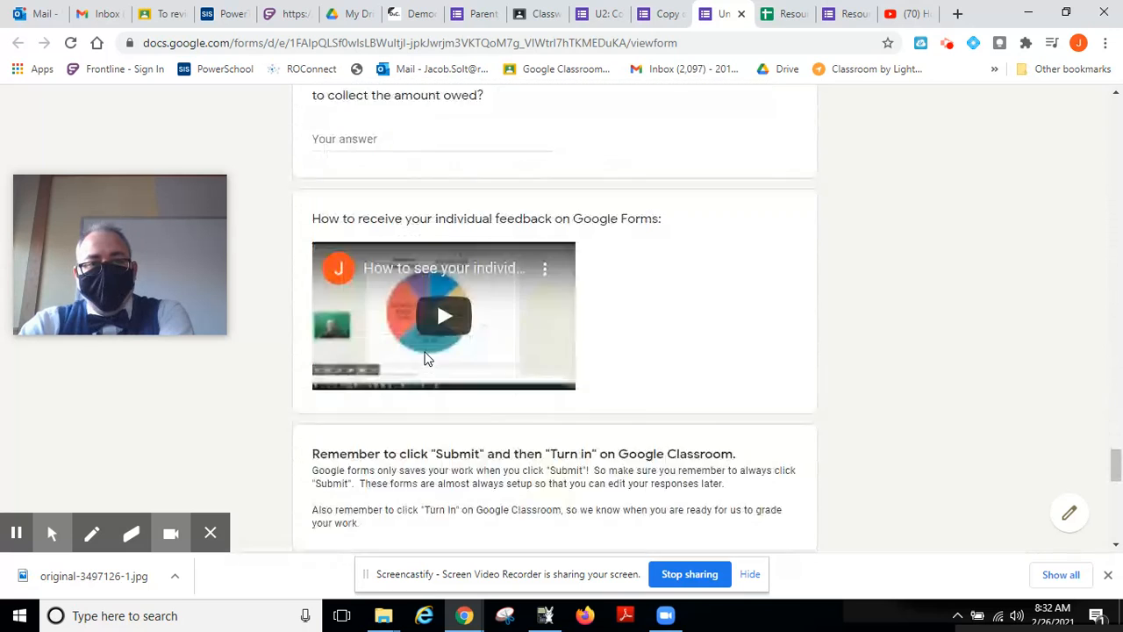